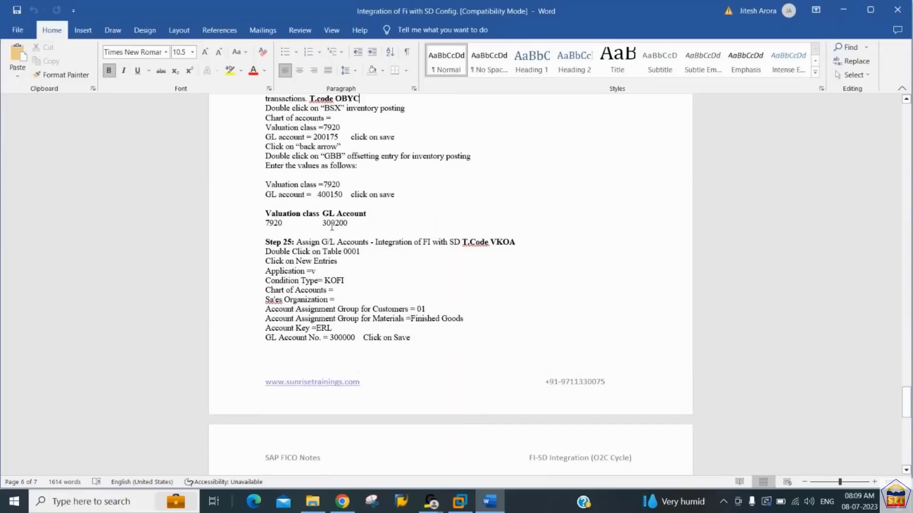
- Review the Step 24 notes on assigning G/L accounts for material transactions with transaction code OBYC
key(Up)
key(Up)
key(Up)
key(Up)
key(Up)
key(Up)
key(Up)
key(Up)
key(Up)
key(Up)
key(Up)
key(Up)
key(Up)
key(Up)
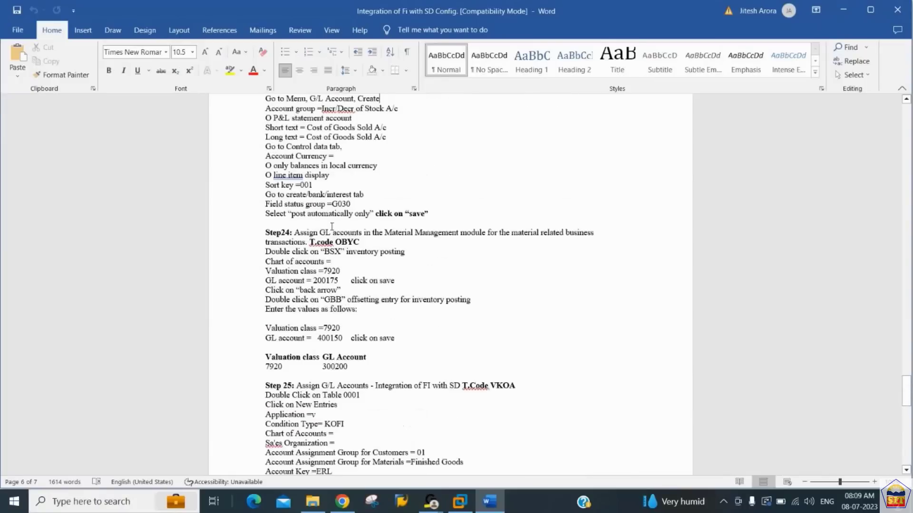
key(Down)
key(Down)
key(Down)
key(Down)
key(Down)
key(Down)
key(Down)
key(Down)
key(Down)
key(Down)
key(Down)
key(Down)
key(Down)
key(Down)
key(Down)
key(Down)
key(Down)
key(Down)
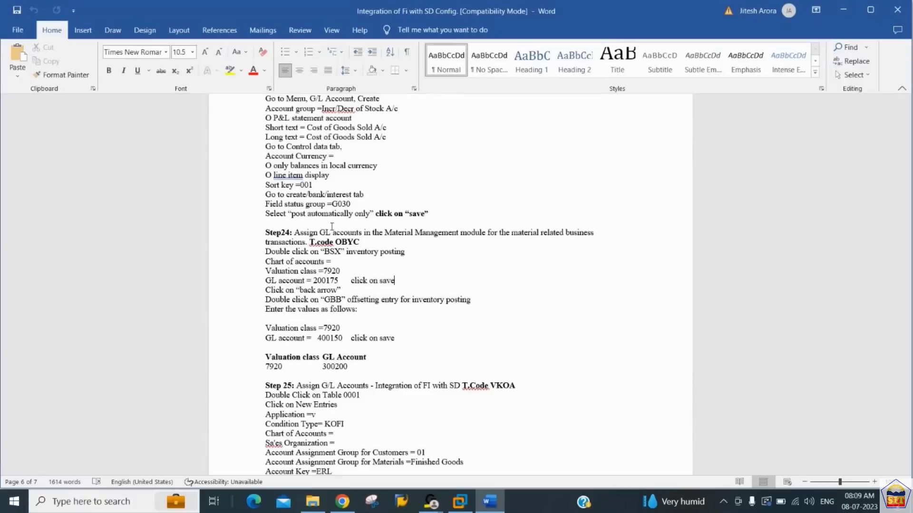
key(Down)
key(Down)
key(Down)
key(End)
key(Down)
key(Down)
key(Down)
key(Down)
key(Down)
key(End)
key(Down)
key(Down)
key(Down)
key(Down)
key(Down)
key(Down)
key(Down)
key(Up)
key(Up)
key(Up)
key(Up)
key(Up)
key(Up)
key(Up)
key(Up)
key(Up)
key(Up)
key(Up)
key(Up)
key(Up)
key(Up)
key(Up)
key(Up)
key(Up)
key(Up)
key(Up)
key(Up)
key(Up)
key(Up)
key(Up)
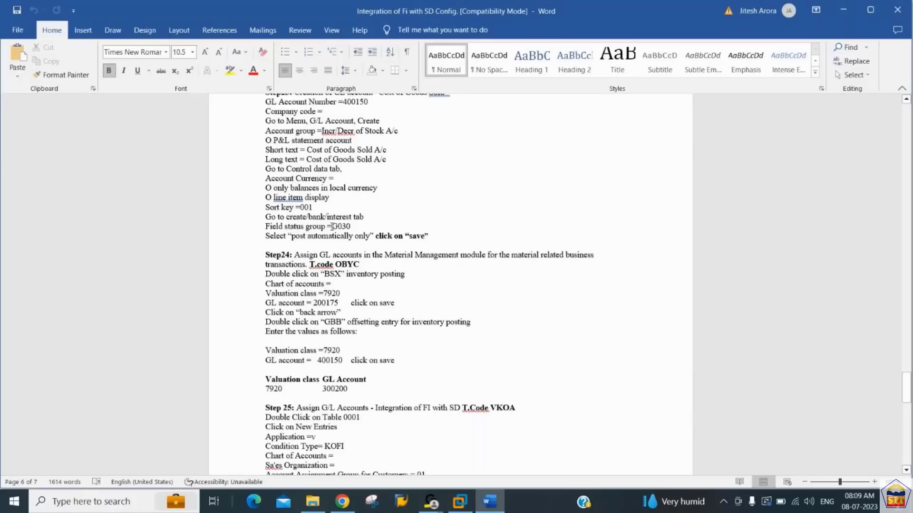
- Examine the Step 23 notes on creating the Cost of Goods Sold account together with the Step 24 account assignments
key(Down)
key(Down)
key(Down)
key(Down)
key(Down)
key(Down)
key(Down)
key(Down)
key(Down)
key(Down)
key(Down)
key(Down)
key(Down)
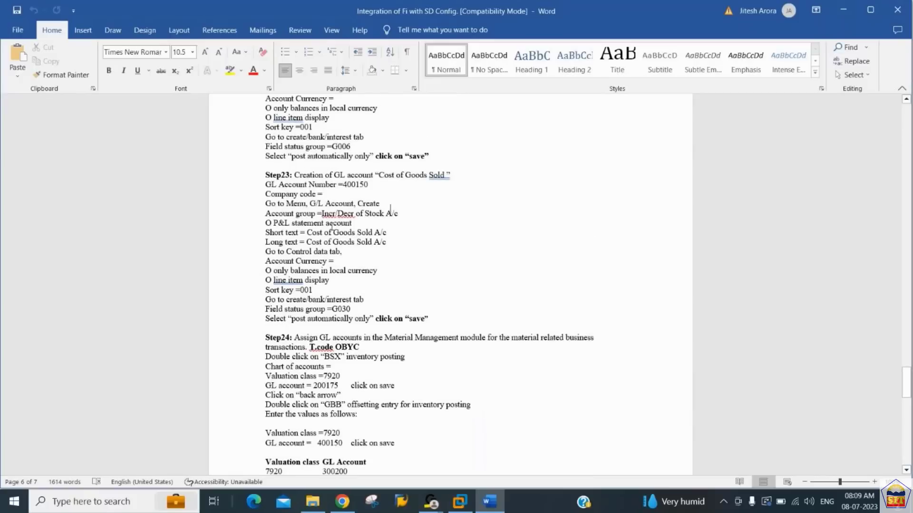
key(End)
key(Down)
key(Down)
key(Down)
key(Down)
key(Down)
key(Down)
key(Up)
key(Up)
key(Up)
key(Up)
key(Up)
key(Up)
key(Up)
key(Up)
key(Up)
key(Up)
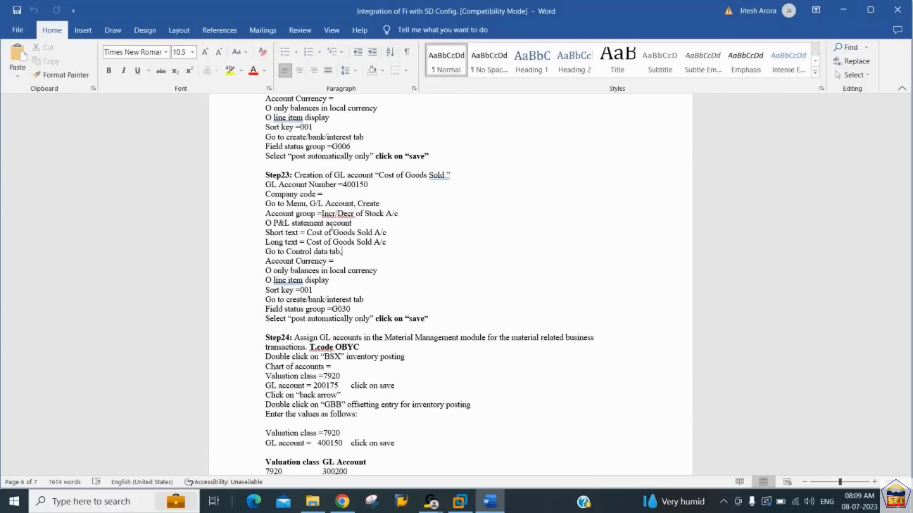
key(Down)
key(Down)
key(Down)
key(Down)
key(Down)
key(Down)
key(Down)
key(Down)
key(Down)
key(Down)
key(Down)
key(Down)
key(Down)
key(Down)
key(Down)
key(Down)
key(Down)
key(Down)
key(Down)
key(Down)
key(End)
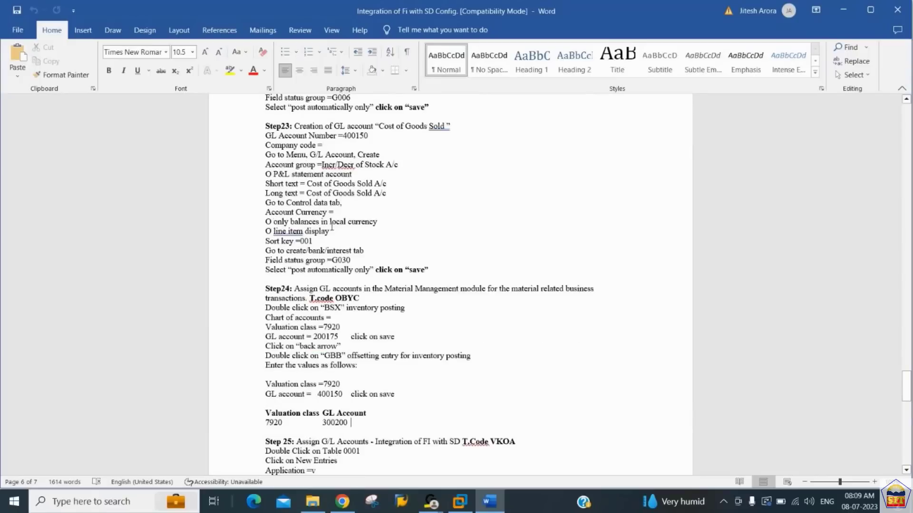
key(Up)
key(Up)
key(Up)
key(Up)
key(Up)
key(Up)
key(Up)
key(Up)
key(Up)
key(Up)
key(Up)
key(Up)
key(Down)
key(Down)
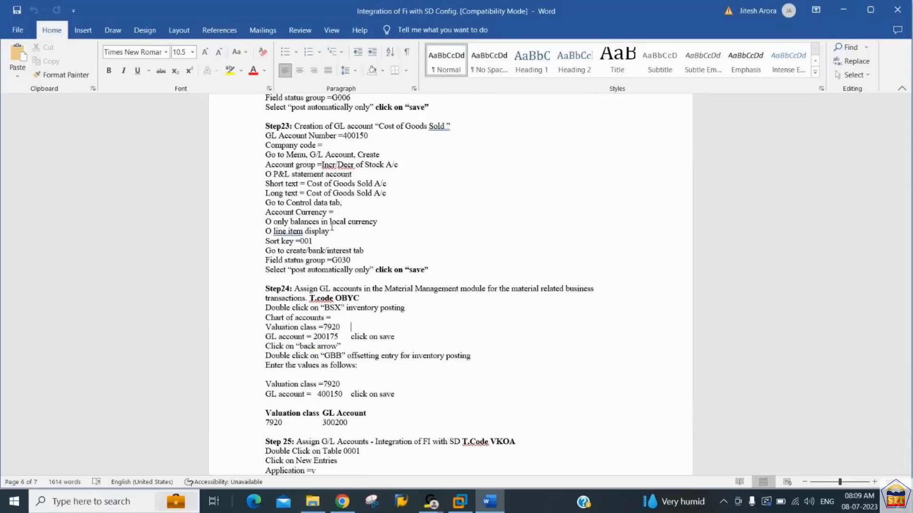
- Review the notes from Step 25 (VKOA) to the end of the document and return to its beginning
key(Down)
key(Down)
key(Down)
key(Down)
key(Down)
key(Down)
key(Down)
key(Down)
key(Down)
key(Down)
key(Down)
key(Down)
key(Down)
key(Down)
key(Down)
key(Down)
key(Down)
key(Down)
key(Down)
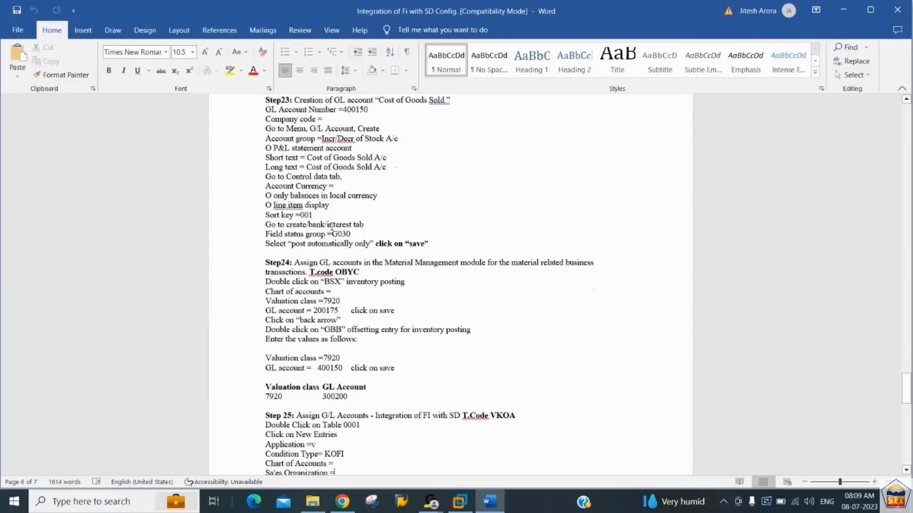
key(End)
scroll(332, 227, down, 9)
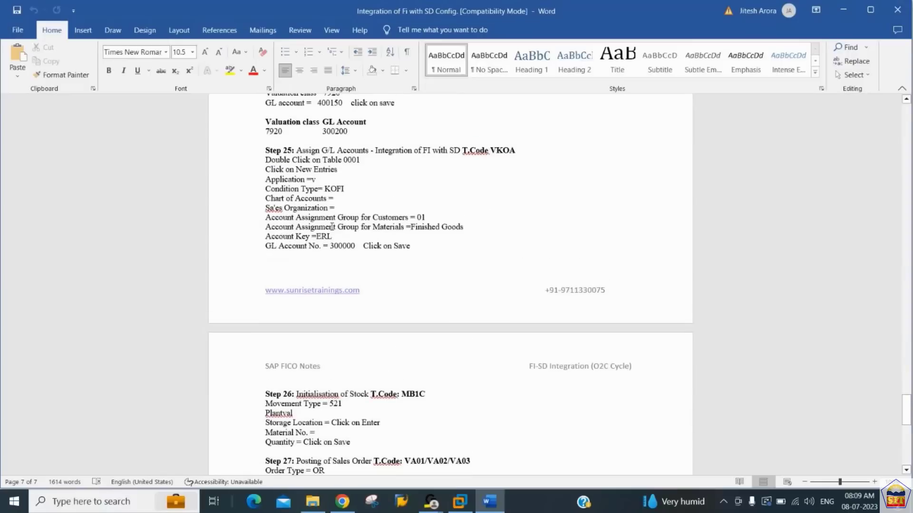
key(ctrl+End)
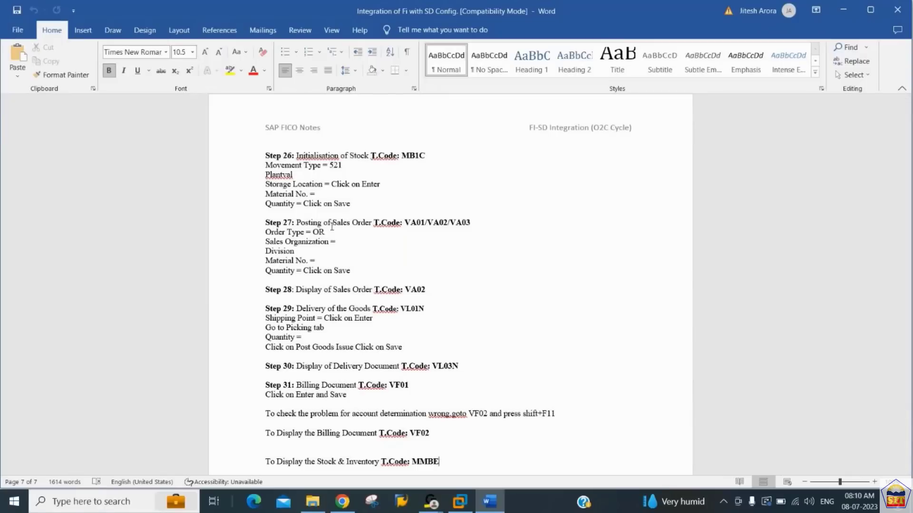
key(Up)
key(ctrl+Home)
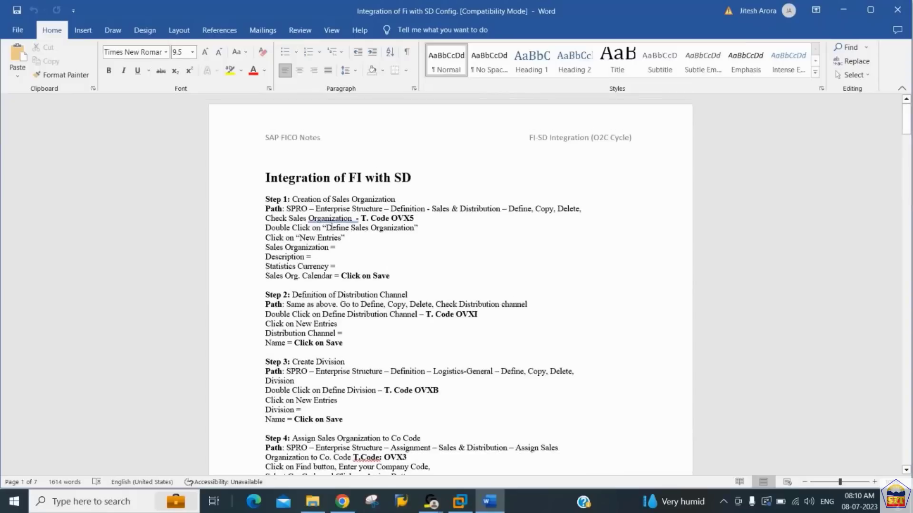
- Copy the transaction code OVX5 from the Step 1 notes on creating a sales organization
key(Down)
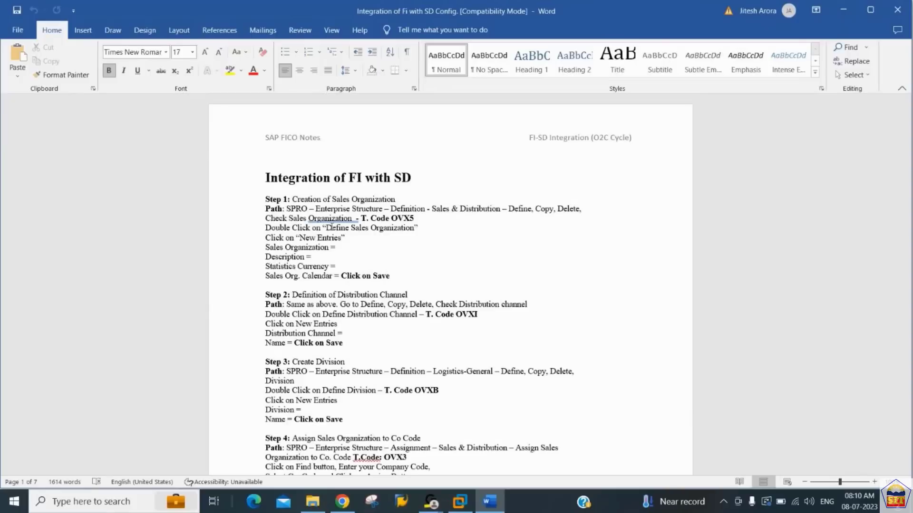
key(Down)
key(Down)
key(Down)
key(End)
key(ctrl+shift+Left)
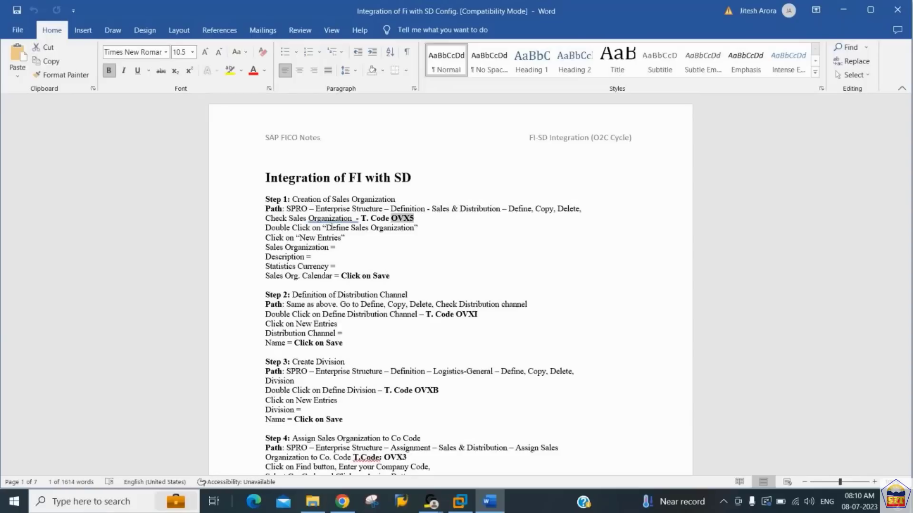
key(ctrl+c)
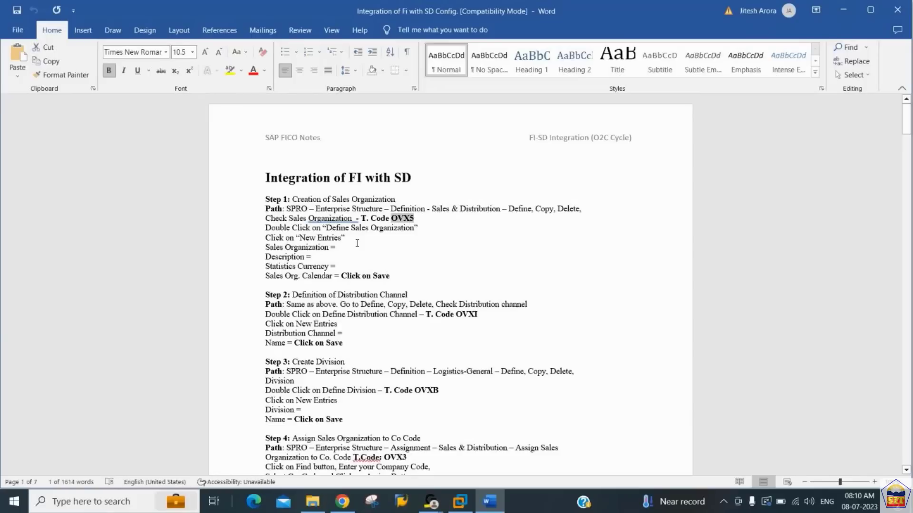
- Switch to the SAP virtual machine, inspect the details of sales organization 0001 and return to the overview
click(459, 504)
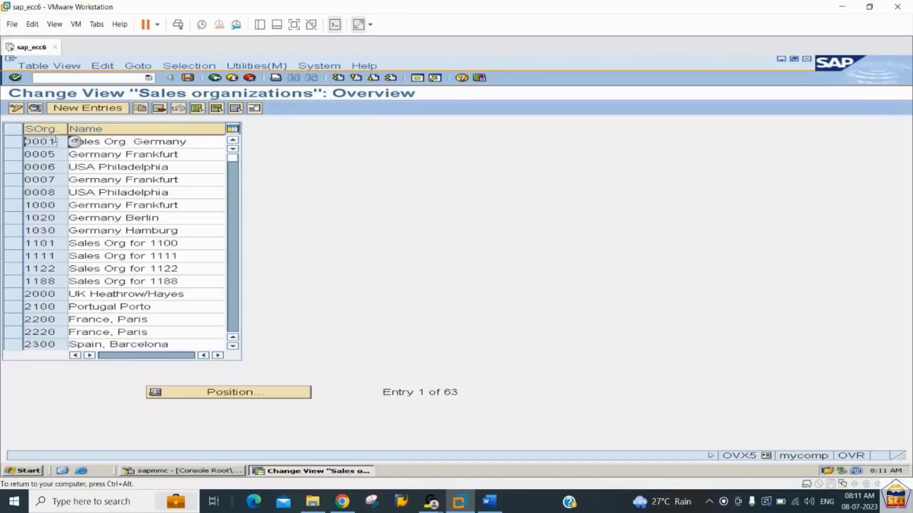
double_click(44, 144)
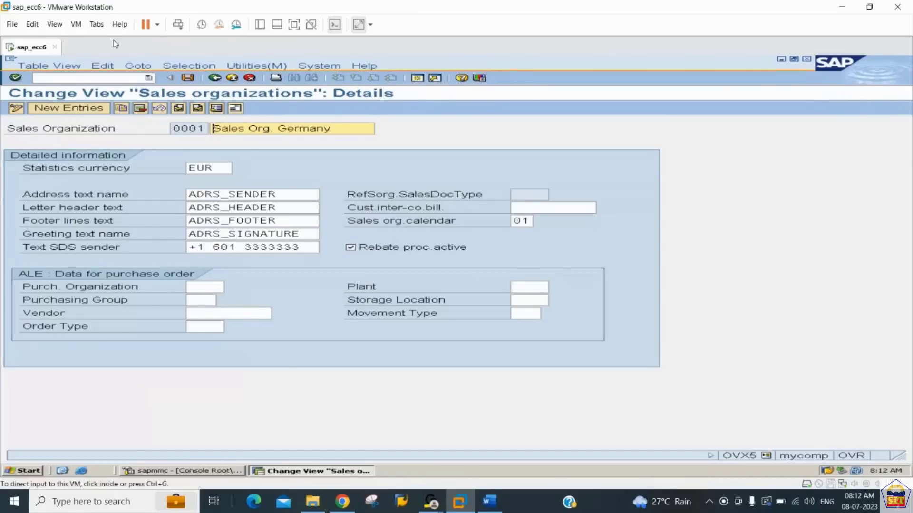
click(216, 79)
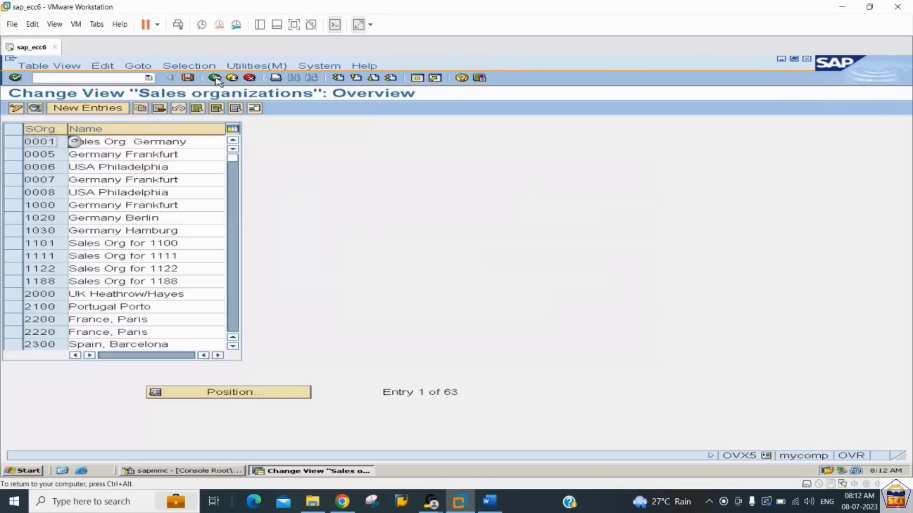
- Start a new sales organization entry with code 2244 and the description "Sales Org. for 2244"
click(88, 108)
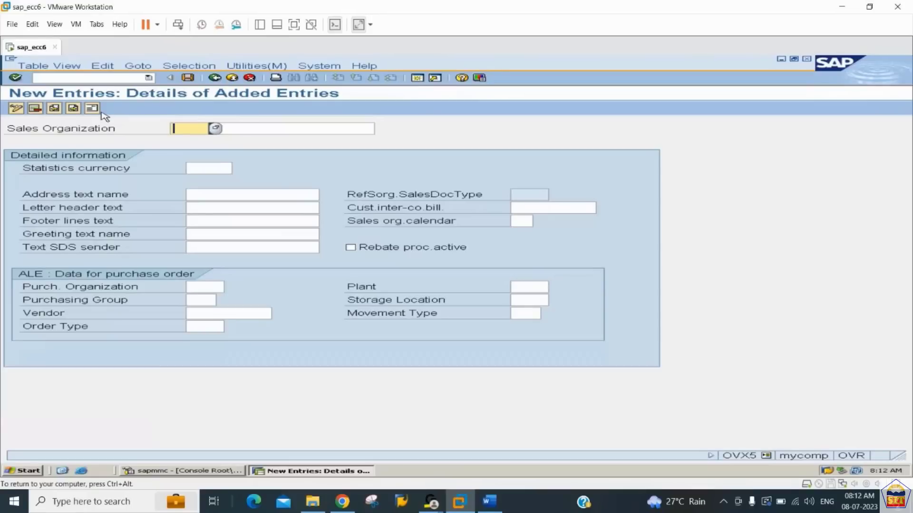
text(2244)
key(Tab)
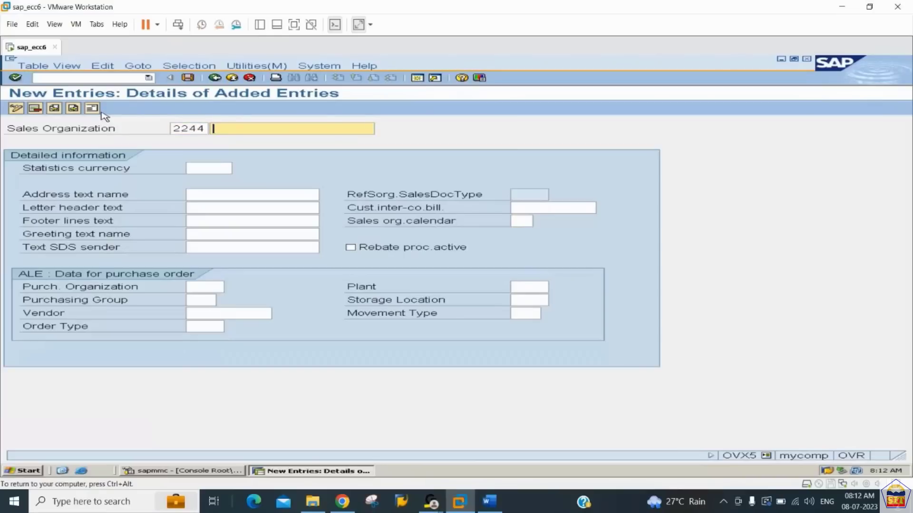
text(Sales)
key(BackSpace)
key(BackSpace)
key(BackSpace)
text(les Org. for 2244)
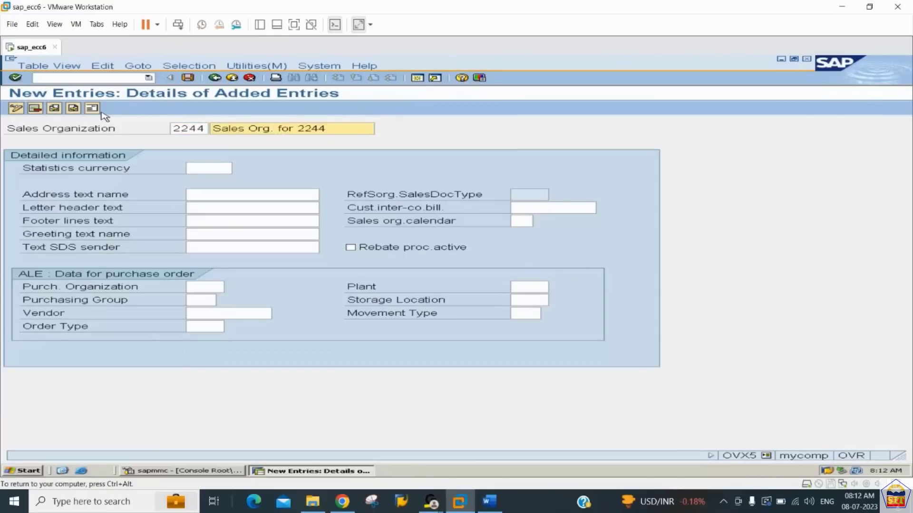
key(Tab)
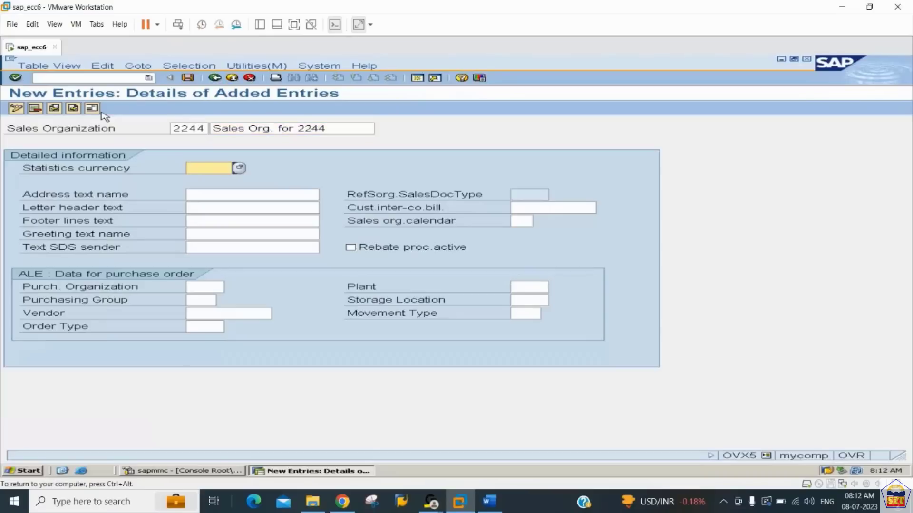
- Set the statistics currency to USD and the sales organization calendar to 01, Factory calendar Germany standard
text(usd)
key(Tab)
key(Tab)
key(Tab)
key(Tab)
key(Tab)
key(Tab)
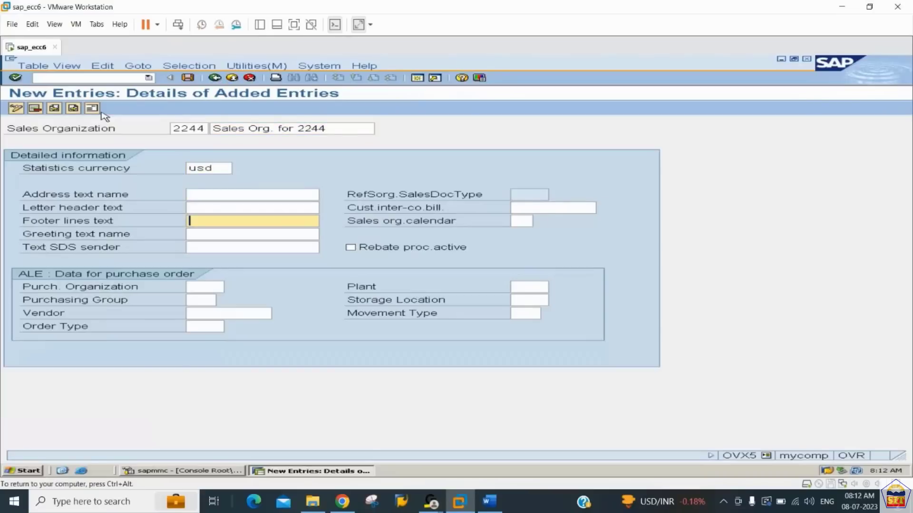
key(shift+Tab)
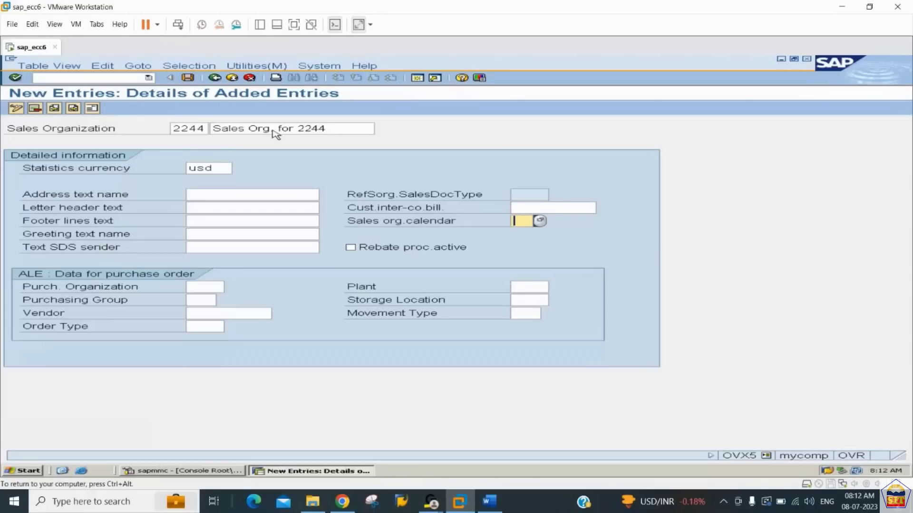
click(540, 222)
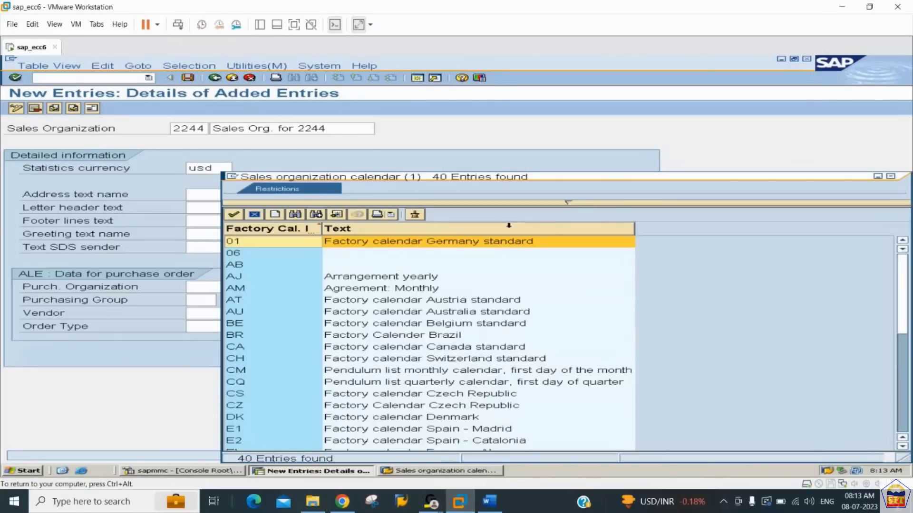
click(495, 243)
double_click(495, 244)
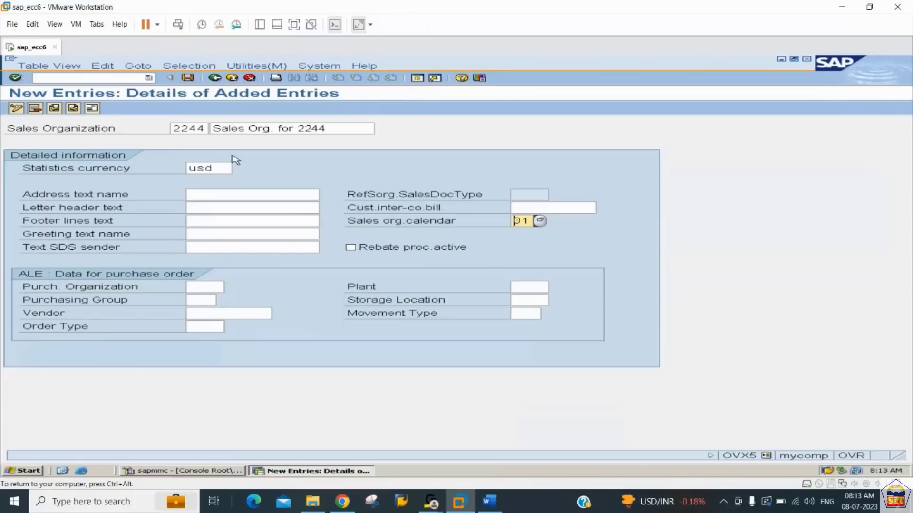
- Set the country in sales organization 2244's address to US and save the entry, confirming its address data
click(92, 110)
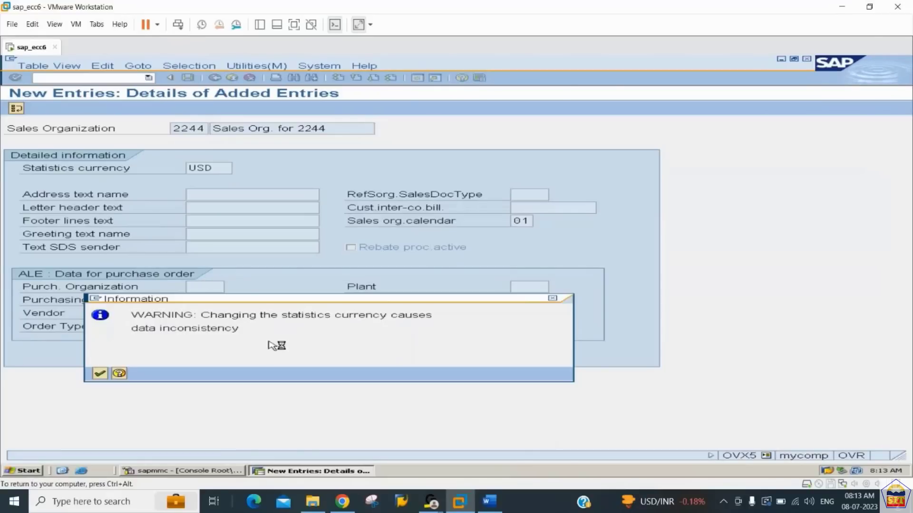
key(Return)
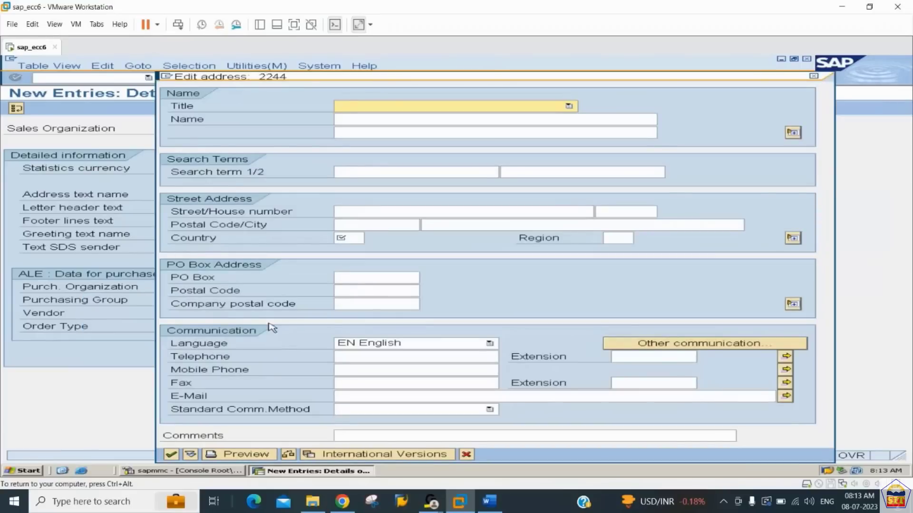
click(354, 238)
text(us)
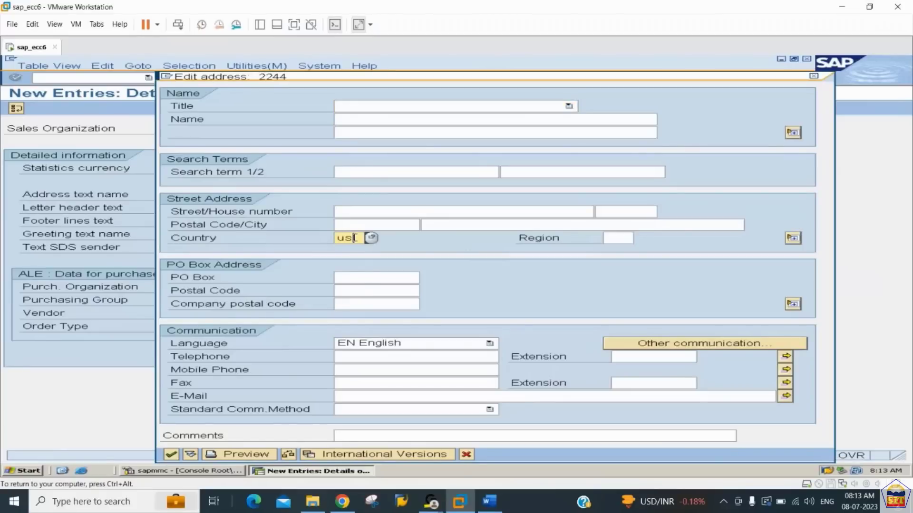
click(171, 455)
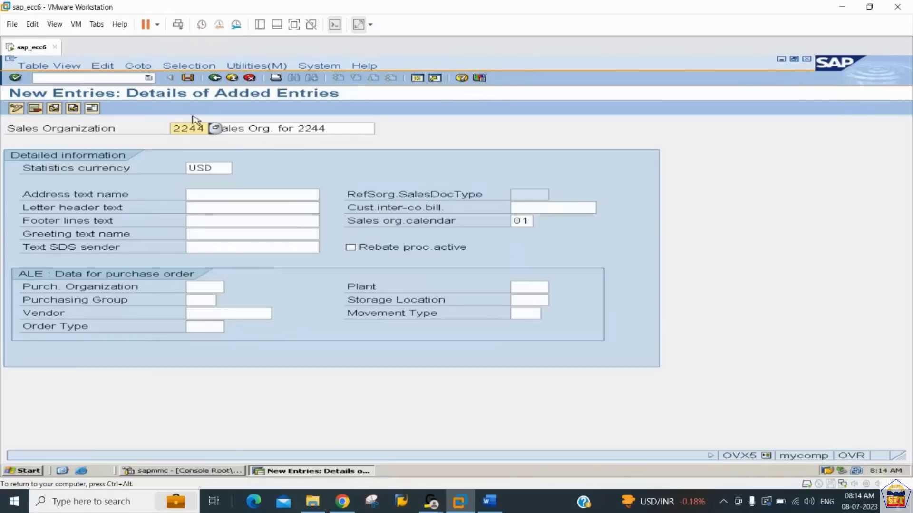
click(188, 79)
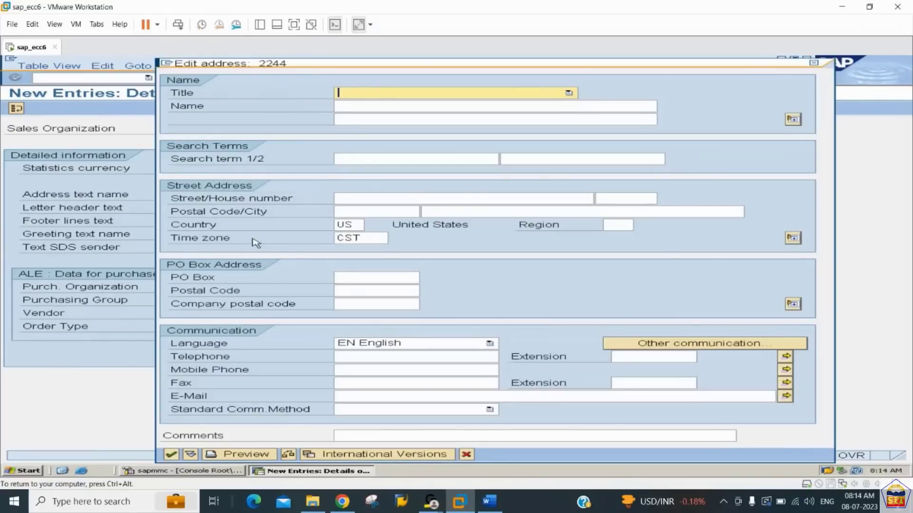
click(171, 455)
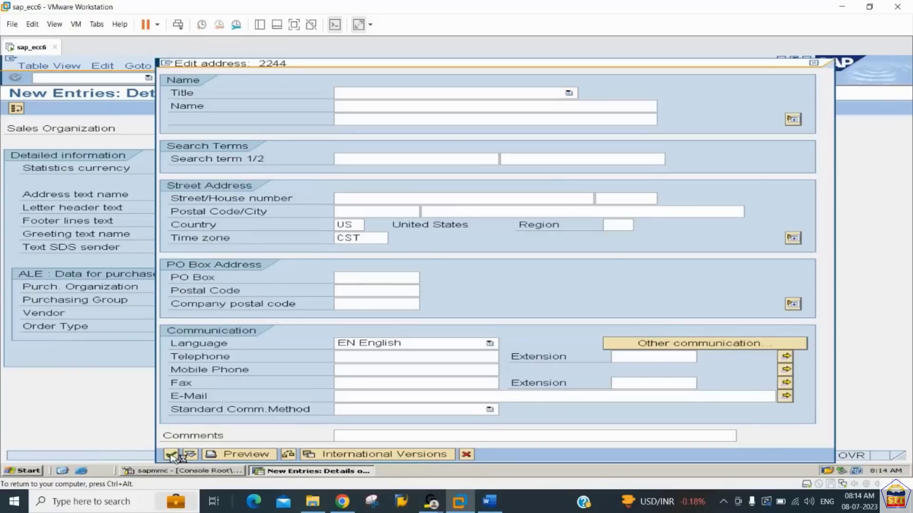
- Switch to the Word notes and locate the transaction code OVXI in Step 2 for defining the distribution channel
click(488, 502)
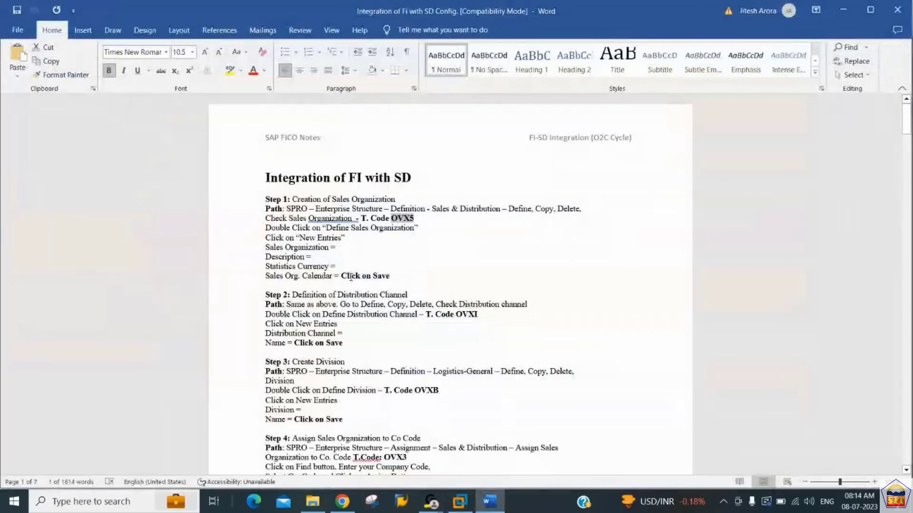
click(351, 276)
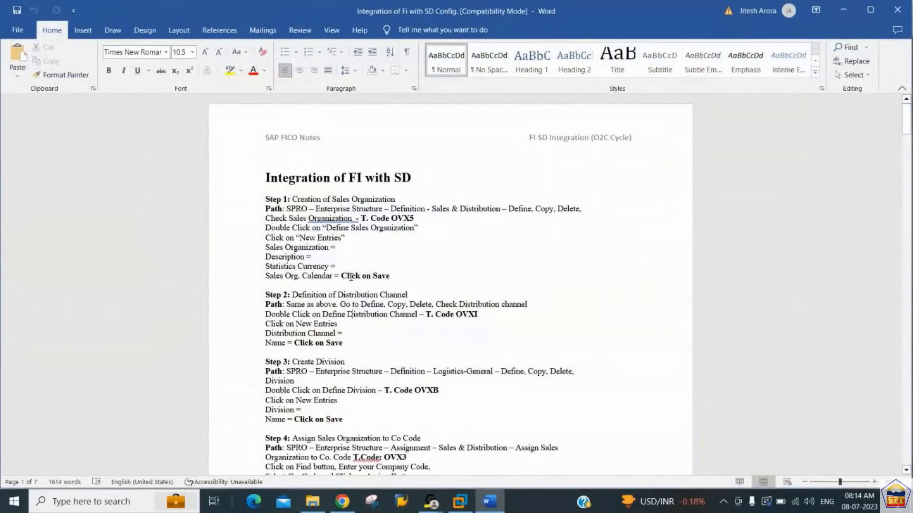
key(Right)
key(Right)
key(Right)
key(Right)
key(Right)
key(Right)
key(Right)
key(Right)
key(Right)
key(Right)
key(Right)
key(Right)
key(Right)
key(Right)
key(Right)
key(Right)
key(Right)
key(Right)
key(Right)
key(Right)
key(Right)
key(Right)
key(Right)
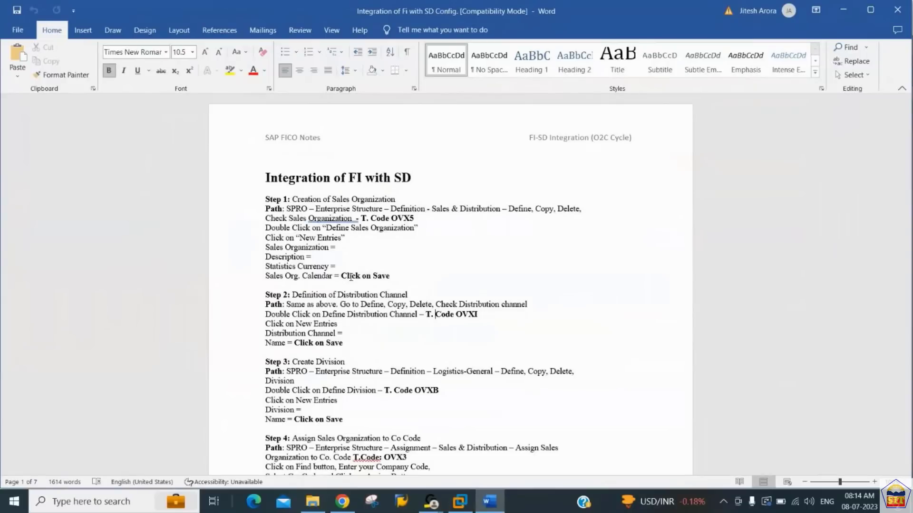
key(Right)
key(Right)
key(Right)
key(Right)
- Switch back to SAP, leave the sales organization maintenance and open the distribution channels overview with transaction OVXI
click(460, 503)
key(Return)
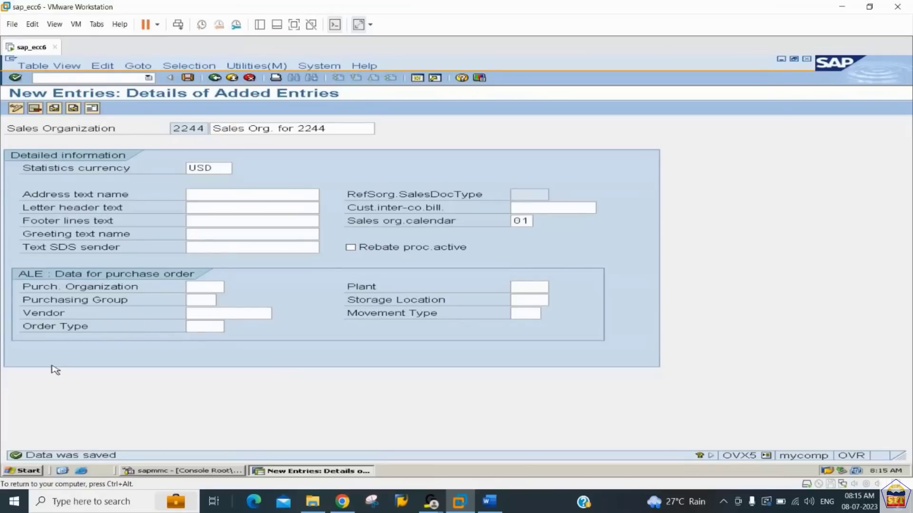
click(215, 79)
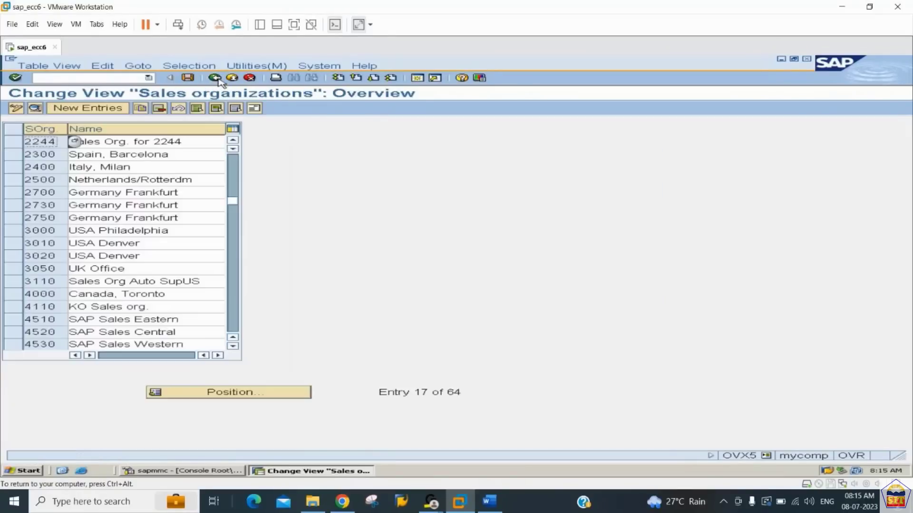
click(216, 78)
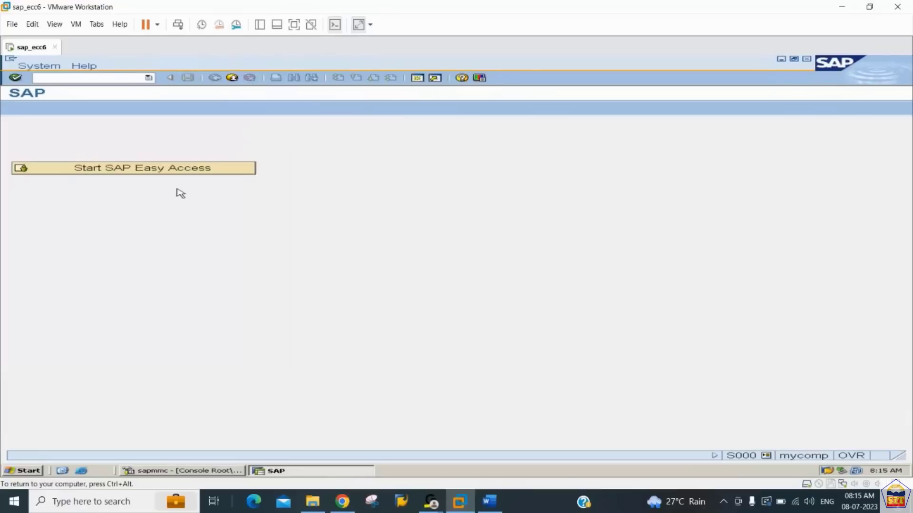
text(ovxi)
key(Return)
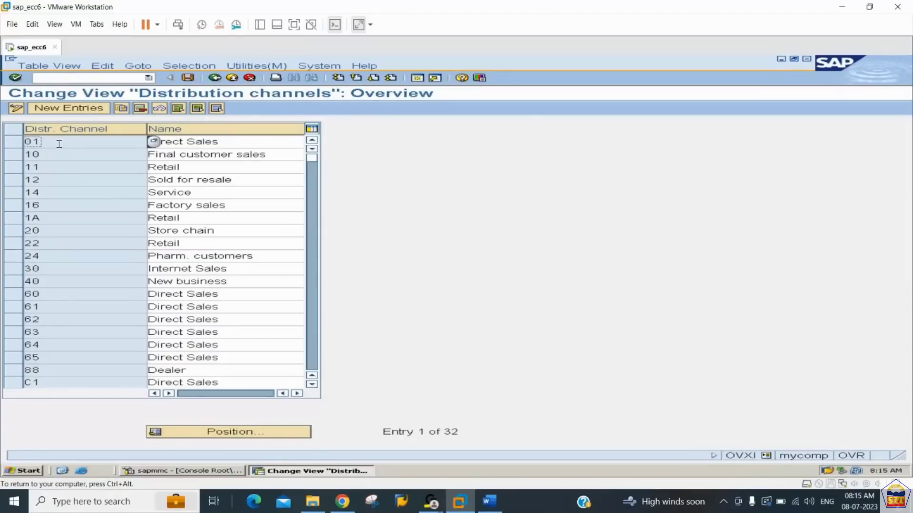
- Create distribution channel 44 with the name Retail and save it under the proposed customizing request
click(213, 142)
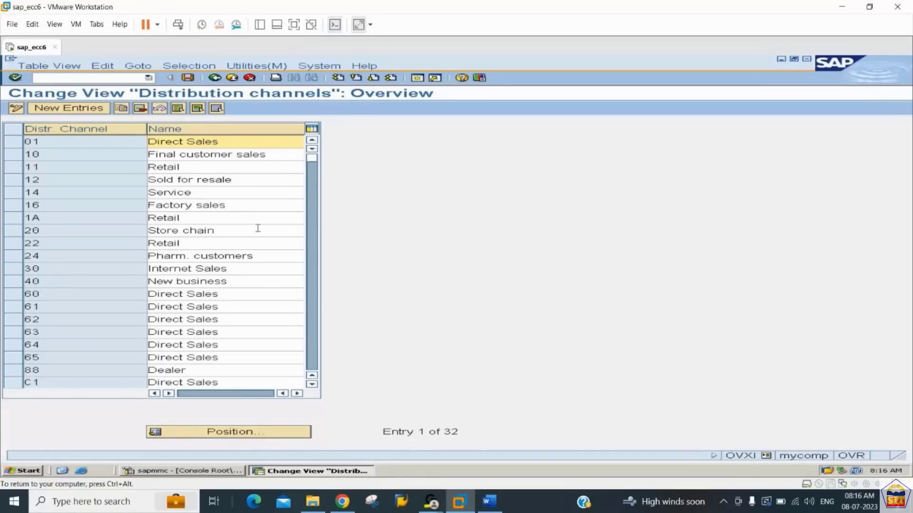
click(312, 342)
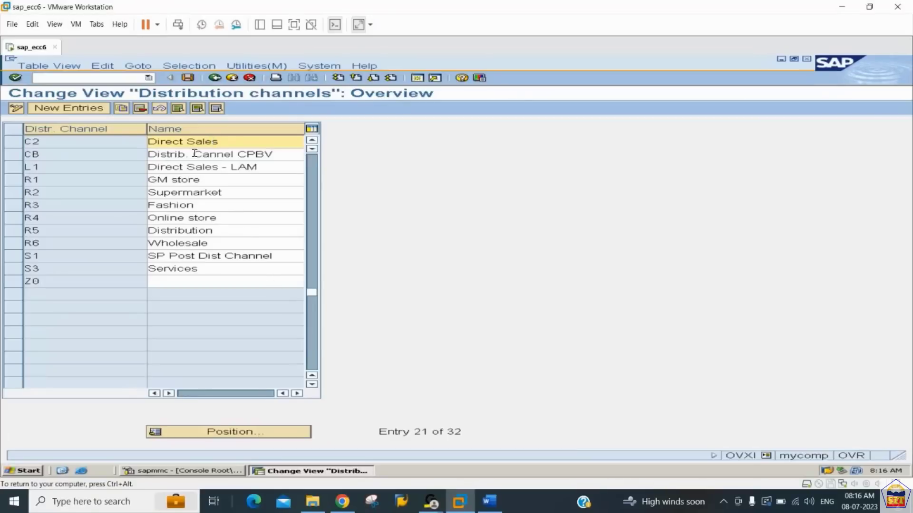
click(23, 107)
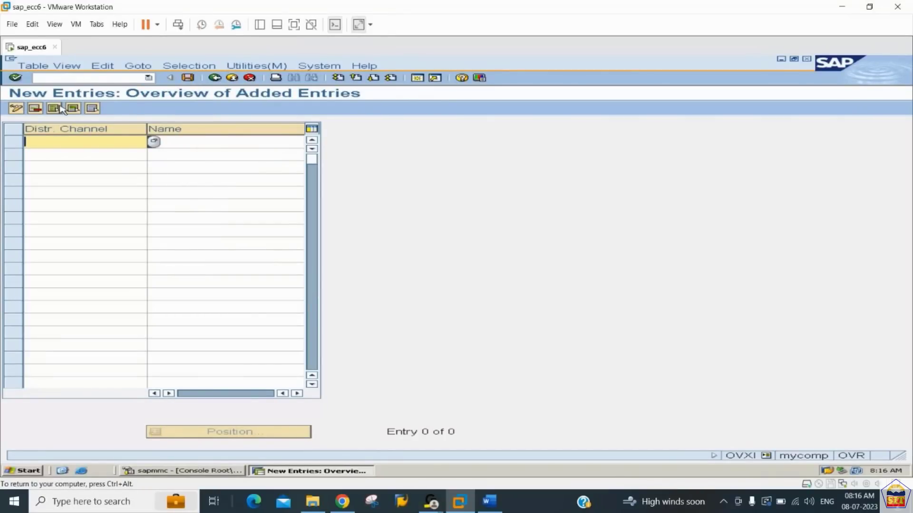
text(44)
key(Tab)
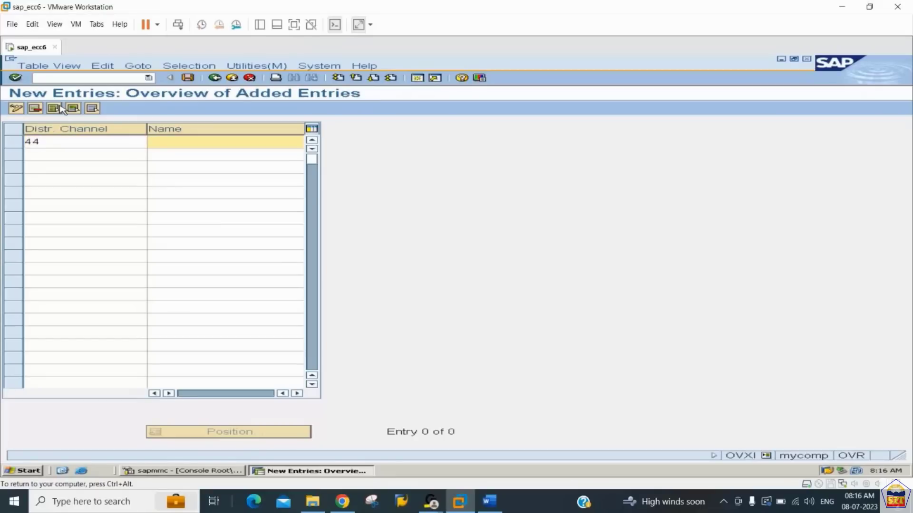
text(Retail)
key(Return)
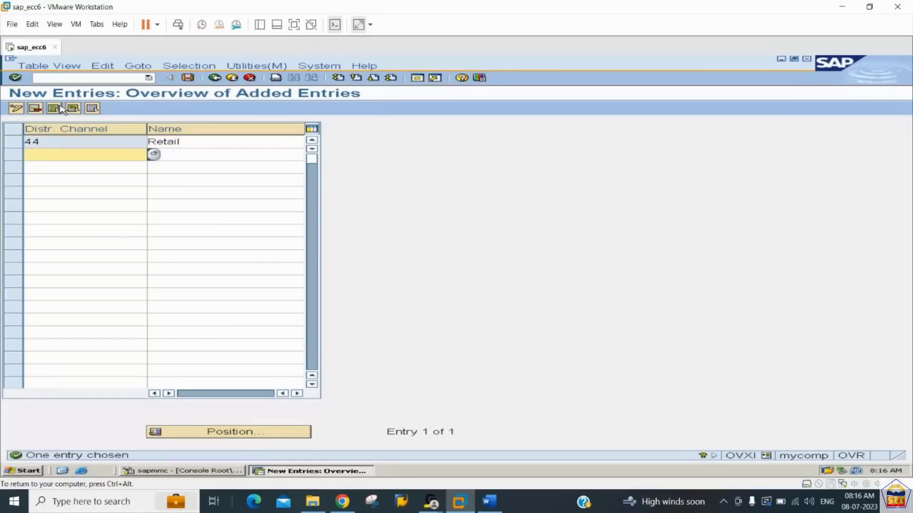
key(ctrl+s)
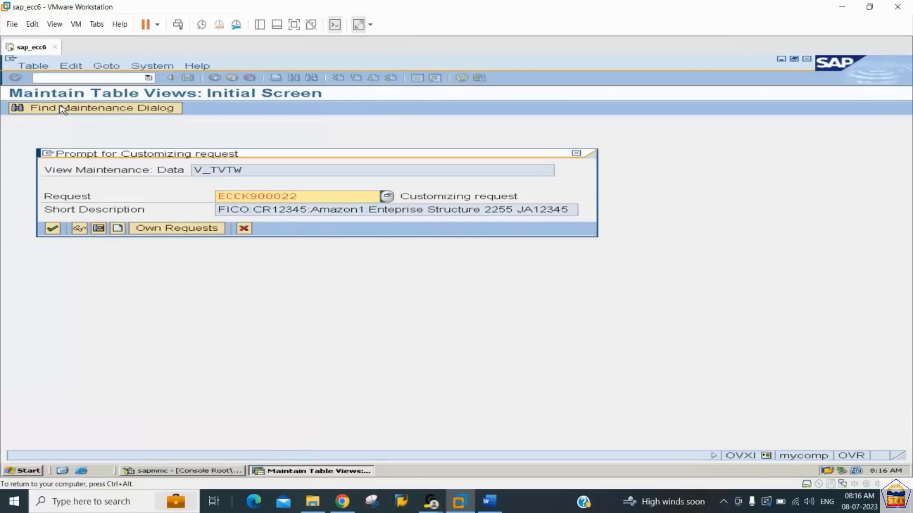
key(Return)
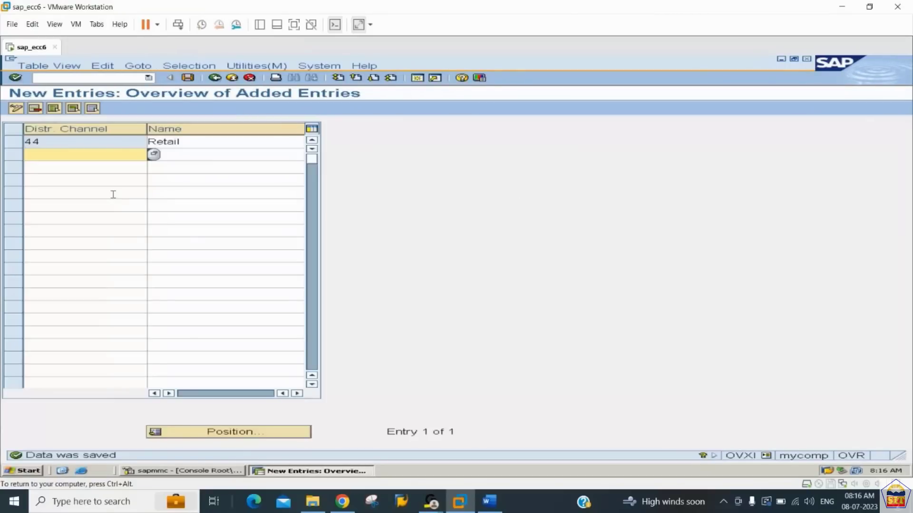
- Leave the distribution channel maintenance and look up the division transaction code in Step 3 of the Word notes
click(214, 79)
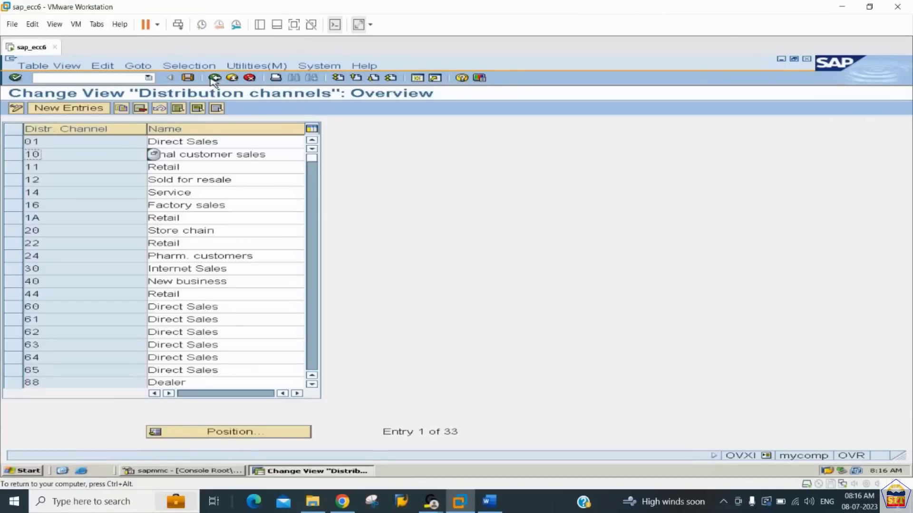
click(214, 78)
key(alt+Tab)
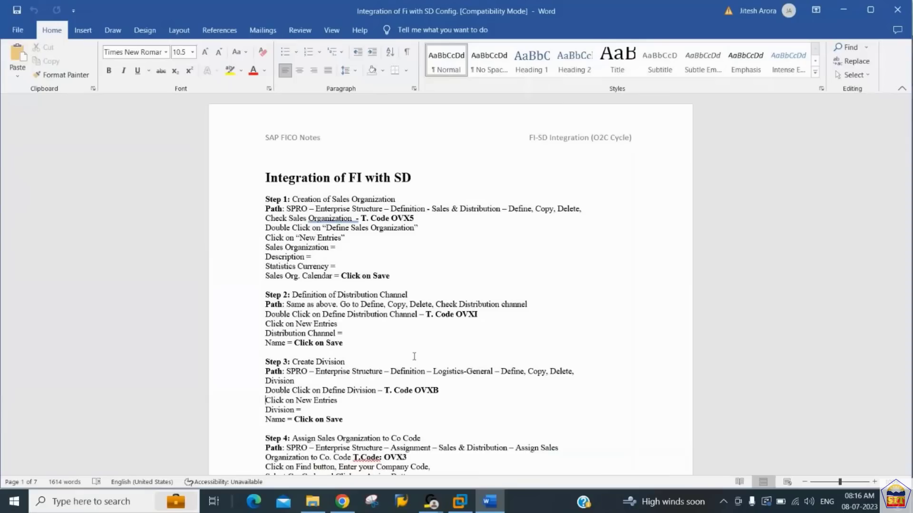
key(Left)
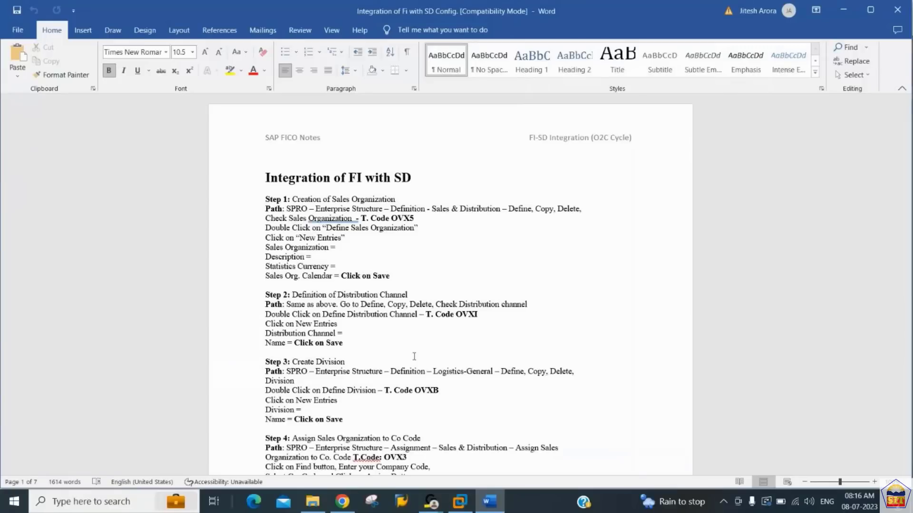
- Switch to SAP and open the divisions overview with transaction OVXB
key(alt+Tab)
text(ovxb)
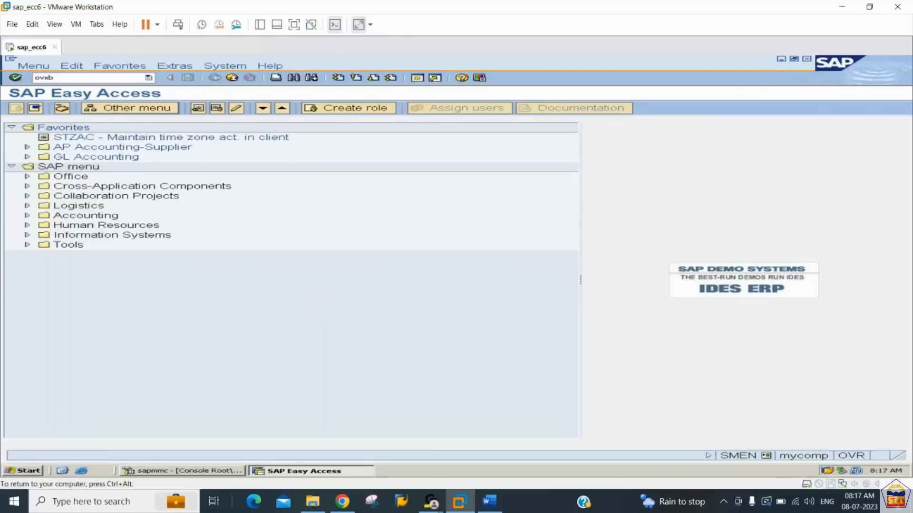
key(Return)
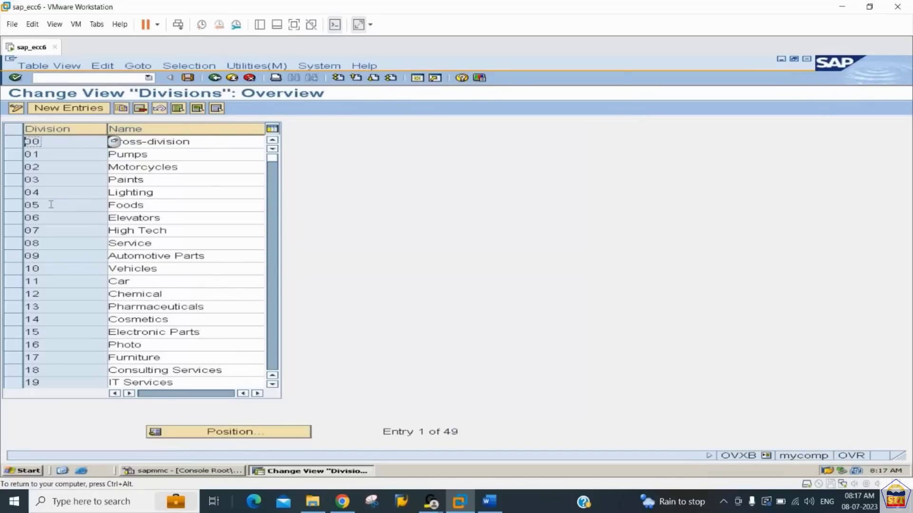
- Examine the names of the existing divisions in the overview list
click(158, 185)
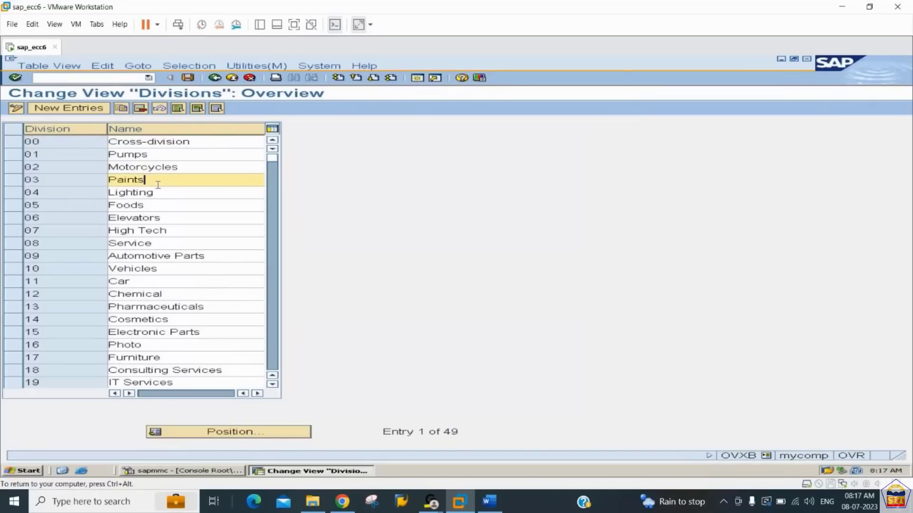
key(Up)
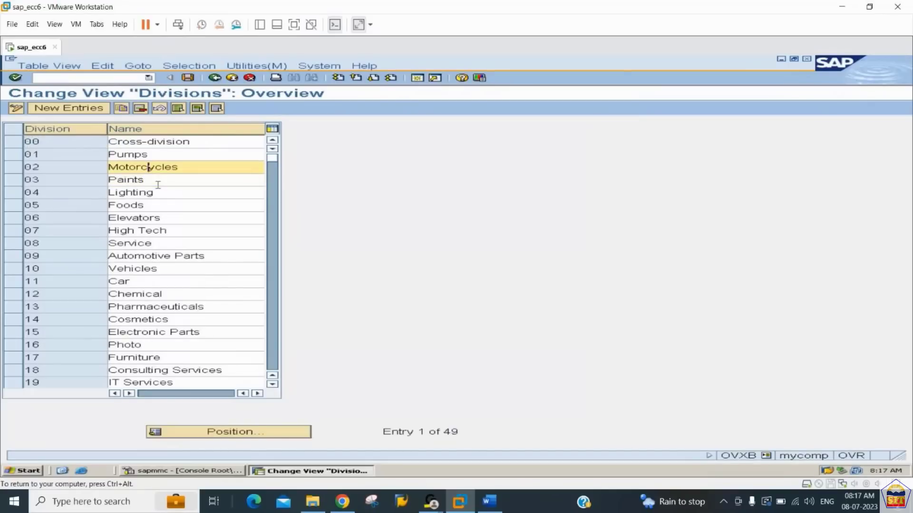
key(Down)
key(Down)
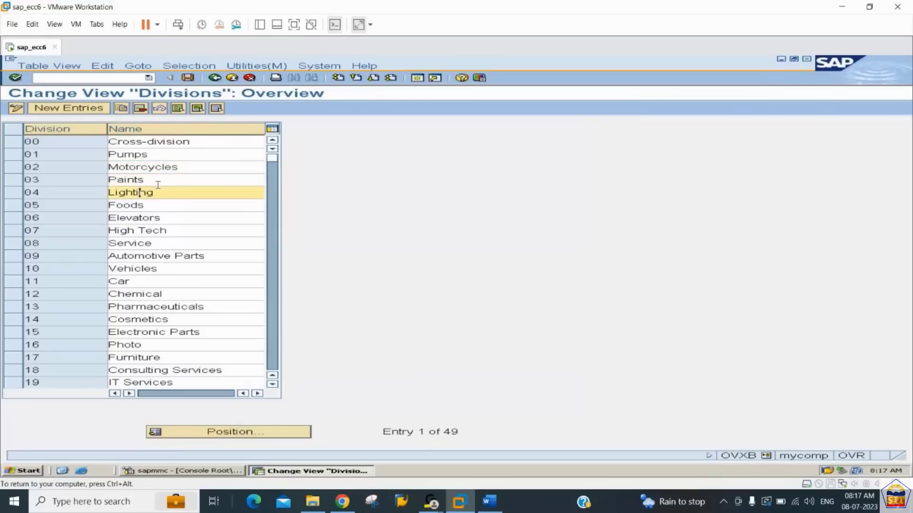
key(Down)
key(Down)
key(Down)
key(Down)
key(Down)
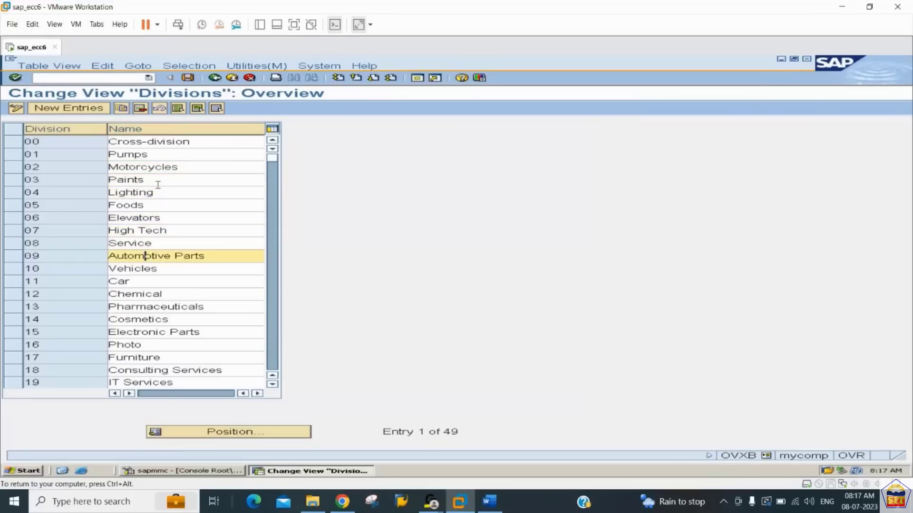
key(Down)
key(Down)
key(Down)
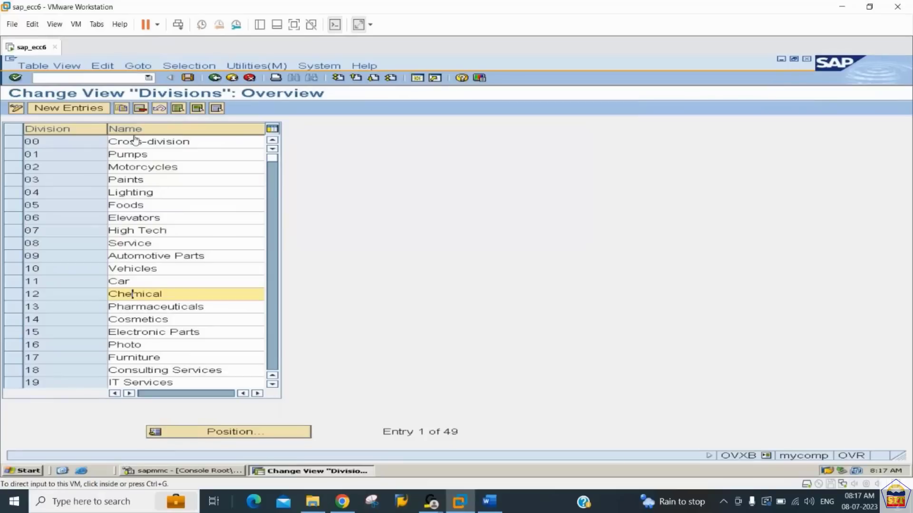
- Create division 44 with the name Car and save it under the proposed customizing request
click(71, 109)
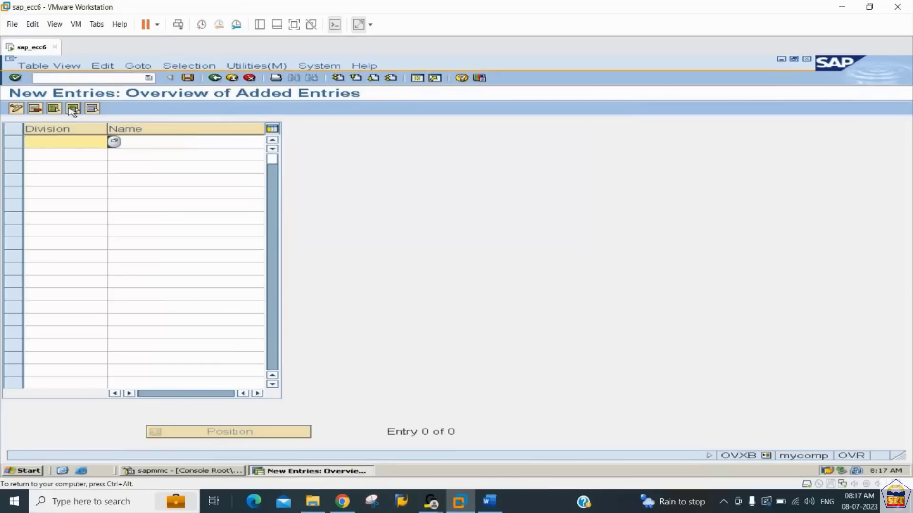
text(44)
key(Tab)
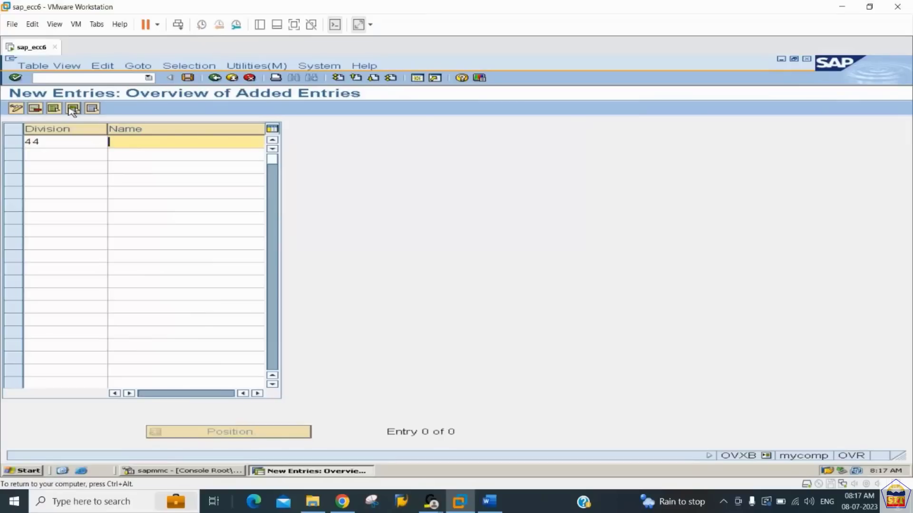
text(Car)
key(Return)
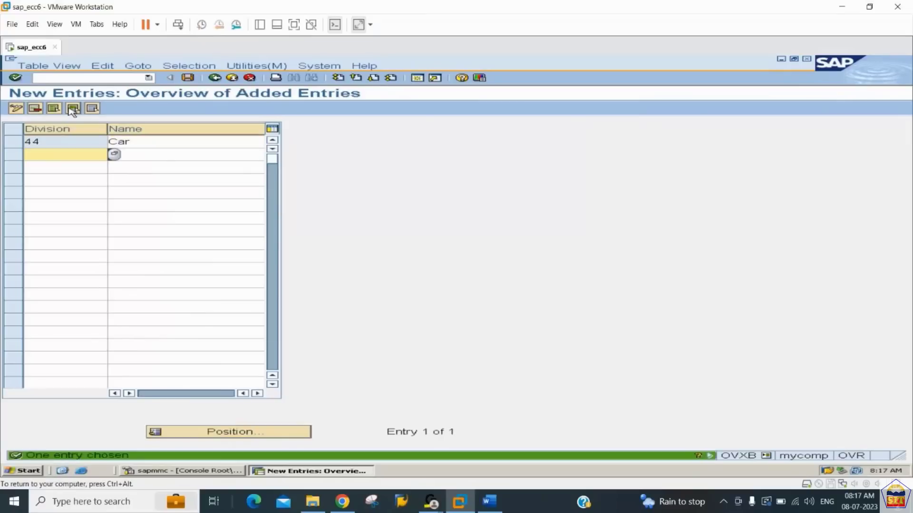
click(189, 78)
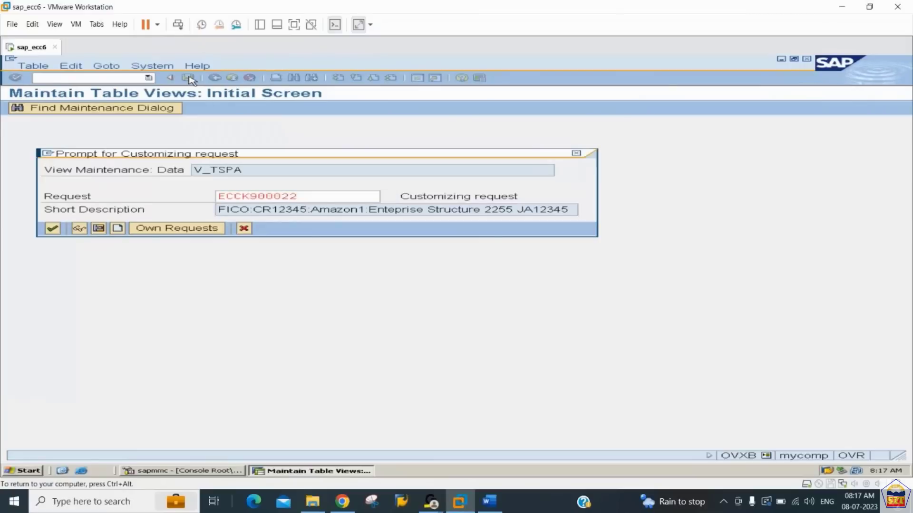
key(Return)
- Leave the division maintenance and find Step 4 in the Word notes, assigning the sales organization to the company code
click(215, 78)
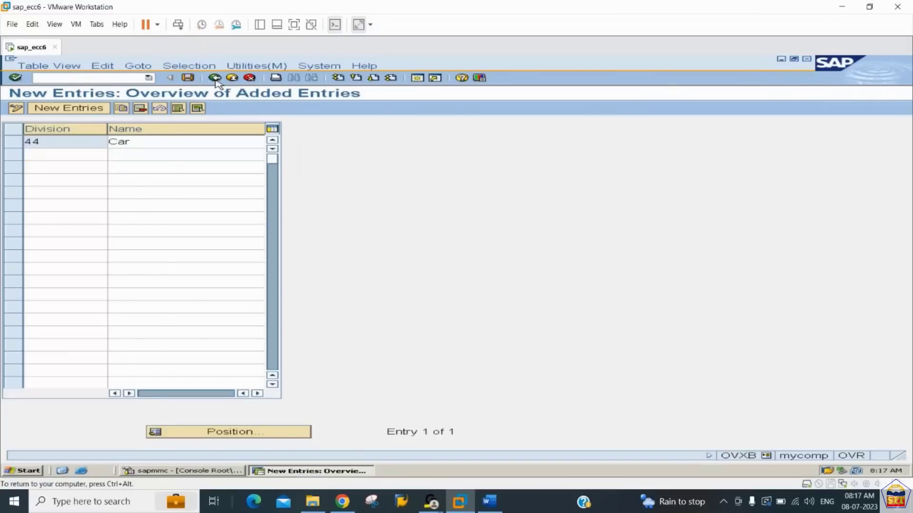
click(215, 79)
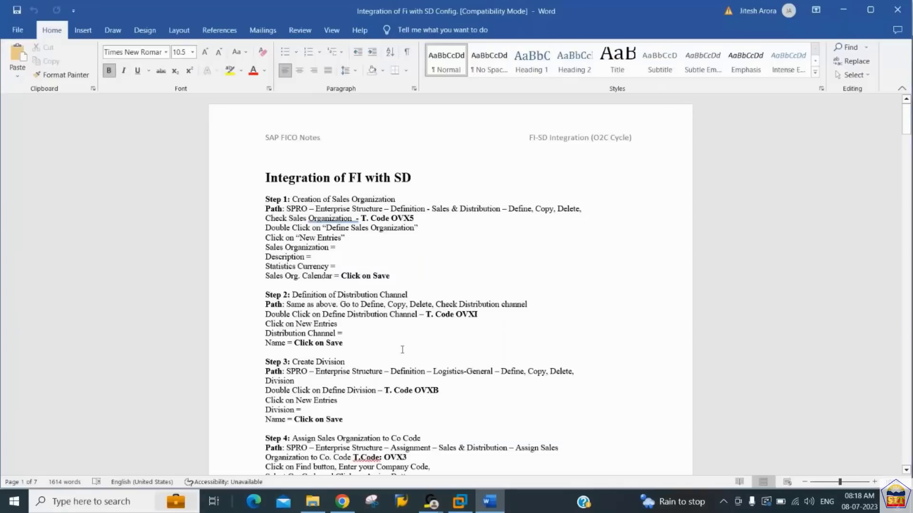
scroll(402, 349, down, 3)
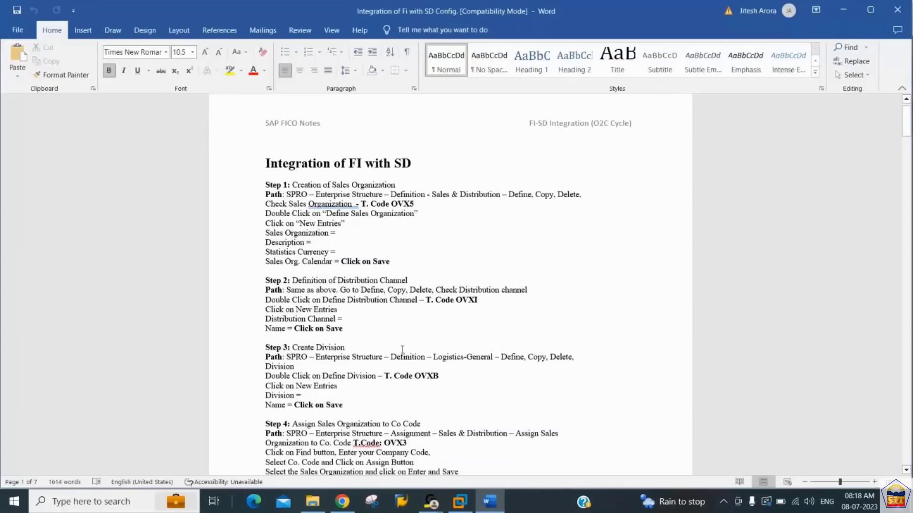
scroll(402, 349, down, 3)
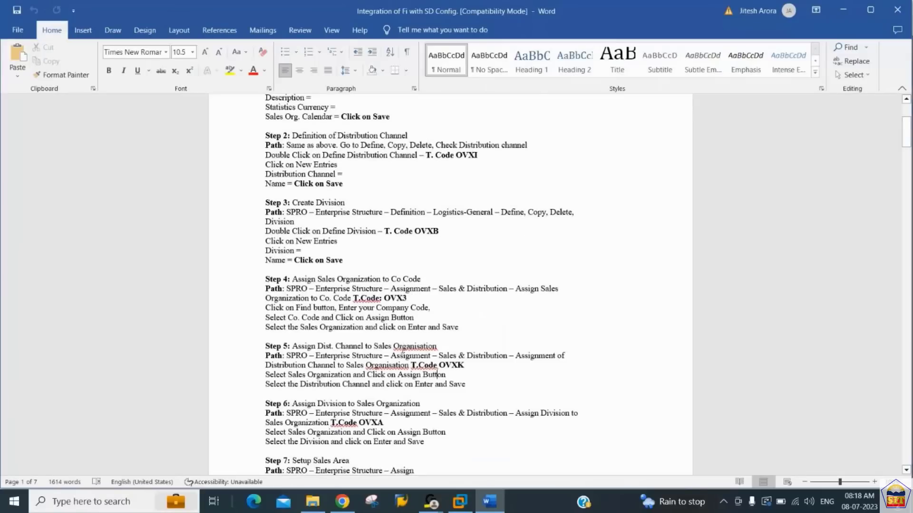
click(408, 298)
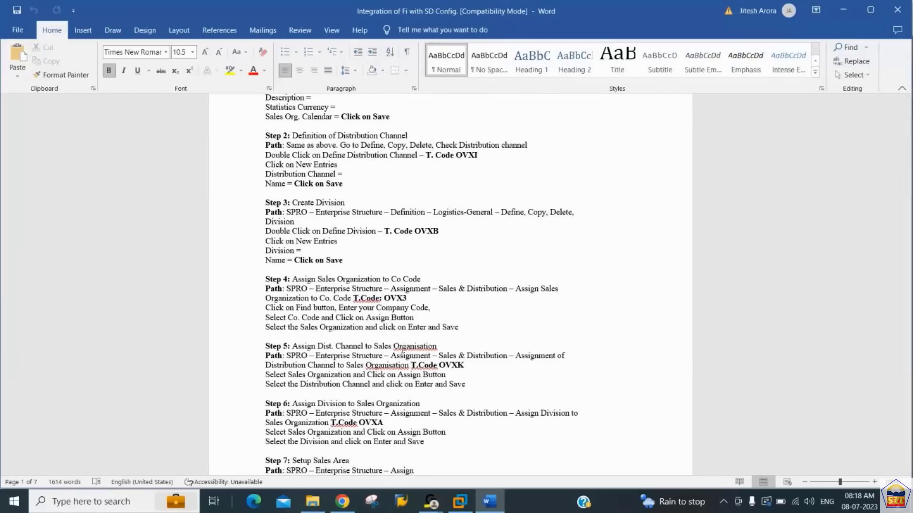
- In SAP's implementation guide, expand Enterprise Structure, Assignment, Sales and Distribution to find the sales organization assignment activity, and return to the Word notes
key(alt+Tab)
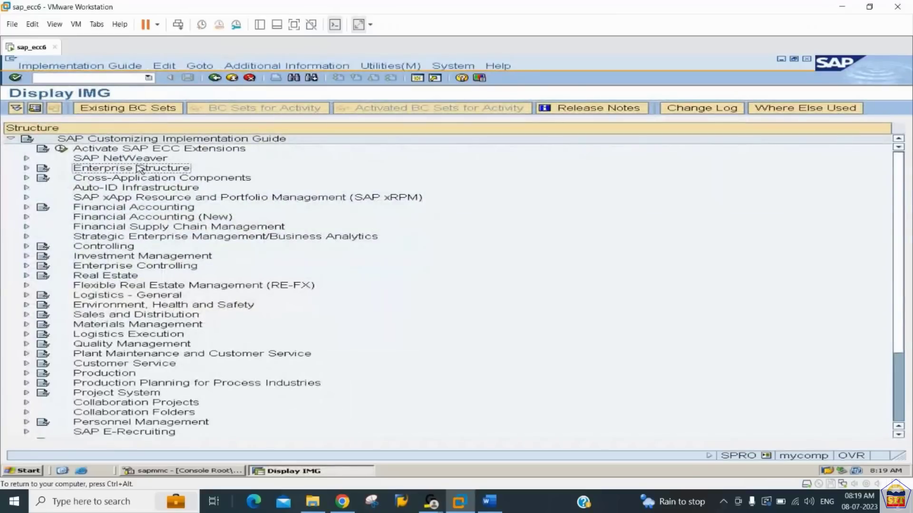
double_click(138, 169)
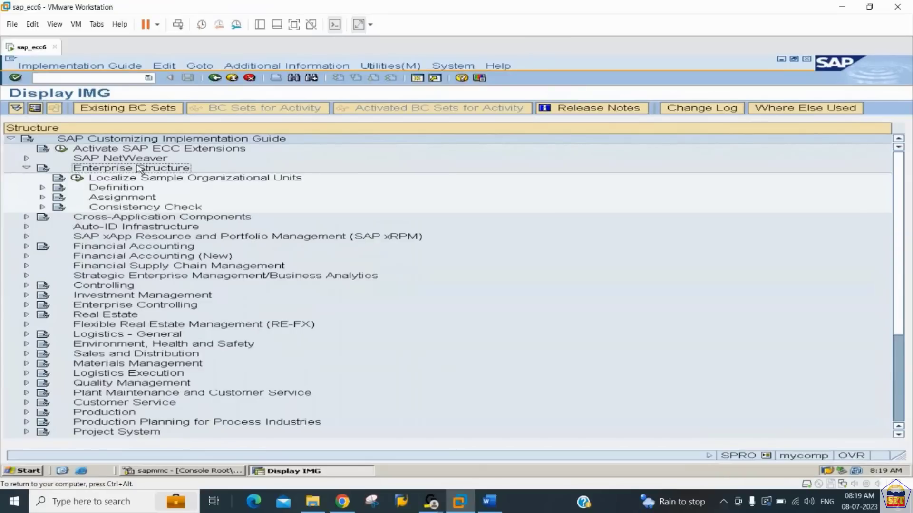
key(Down)
key(Down)
key(Down)
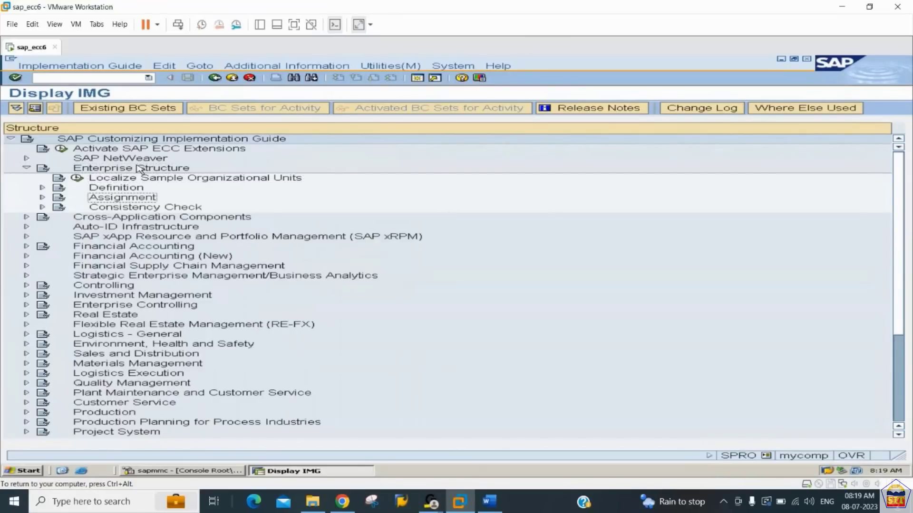
key(Right)
key(Down)
key(Down)
key(Down)
key(Down)
key(Right)
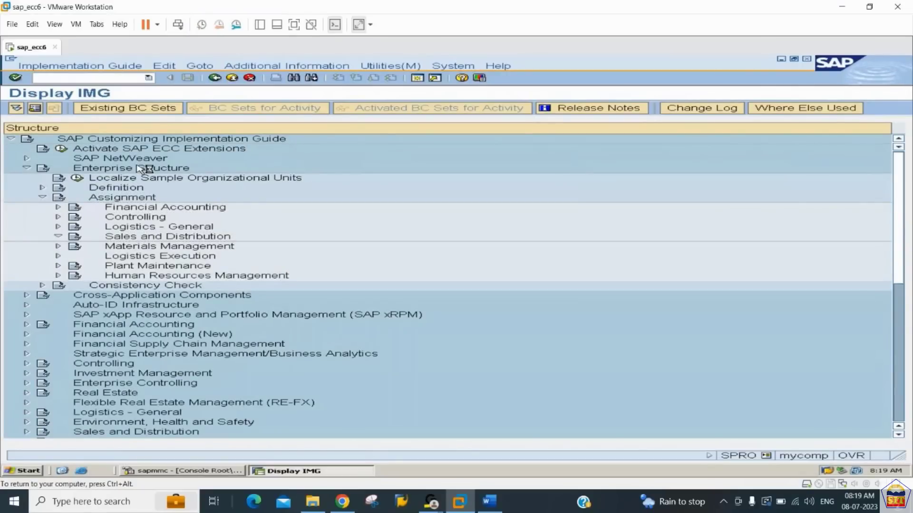
key(Down)
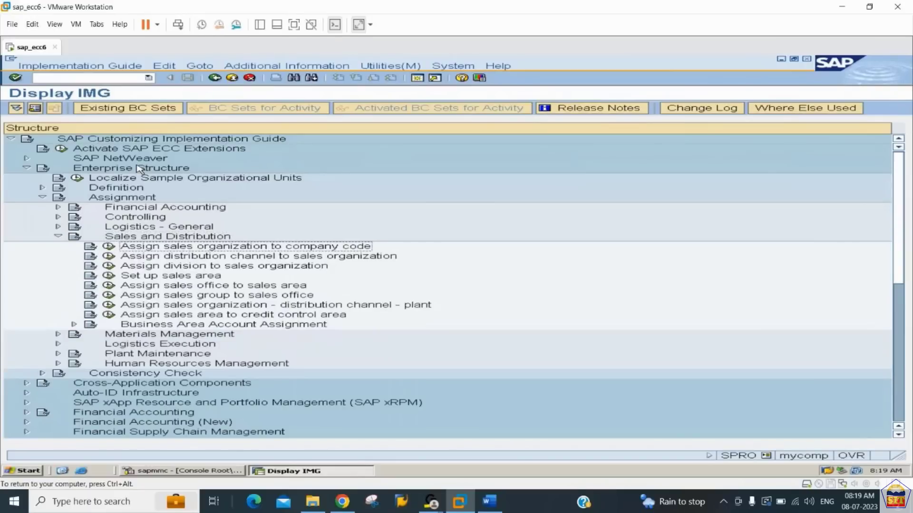
click(490, 499)
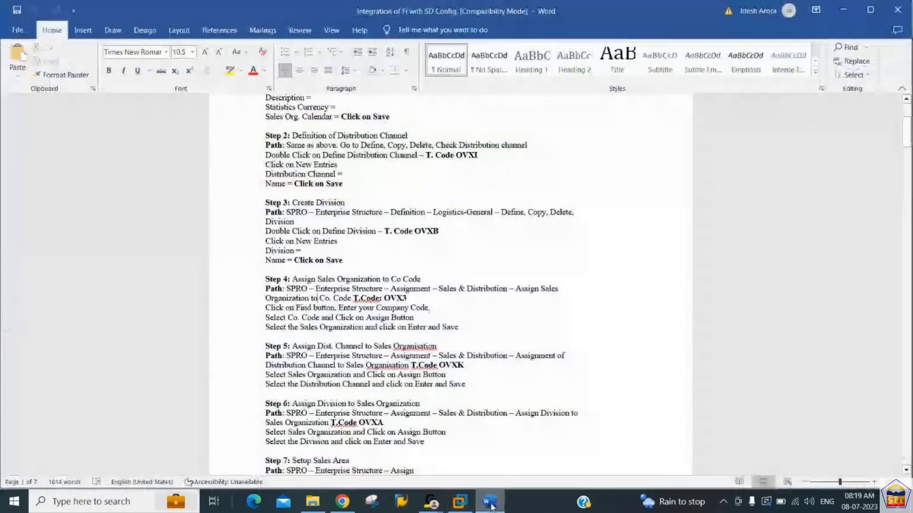
- In SAP, assign sales organization 2244 to company code 2244 and save it under the proposed customizing request
click(491, 503)
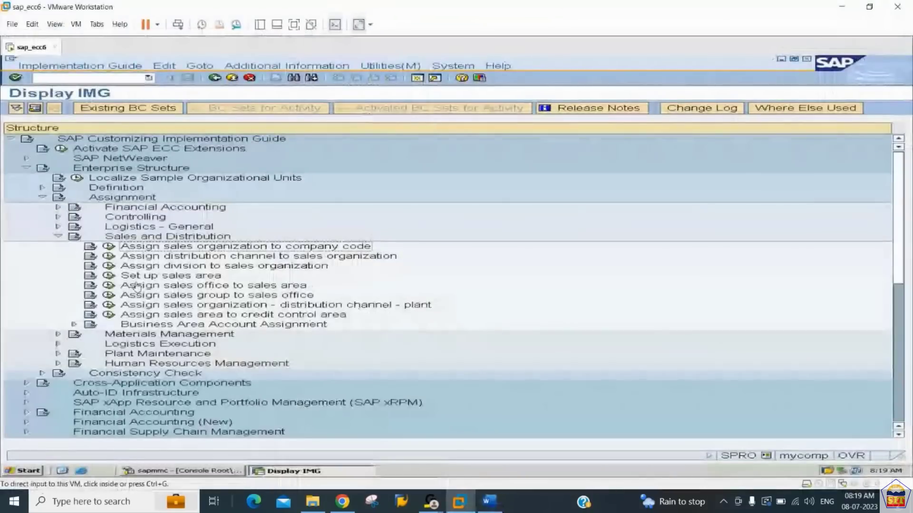
click(109, 246)
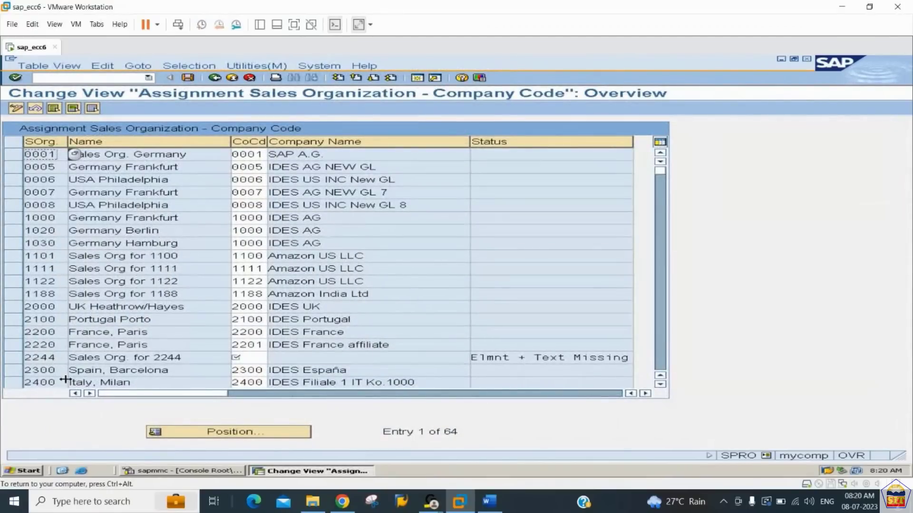
drag(58, 359, 11, 358)
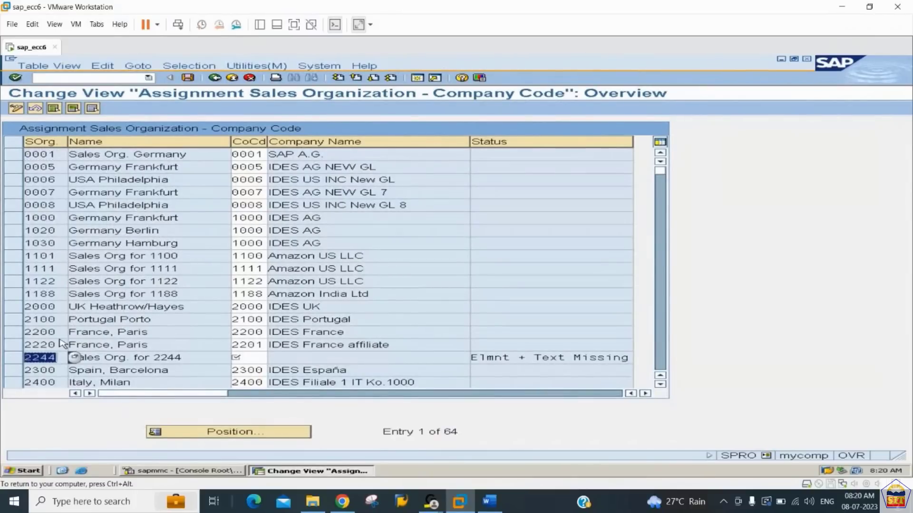
click(255, 358)
text(224)
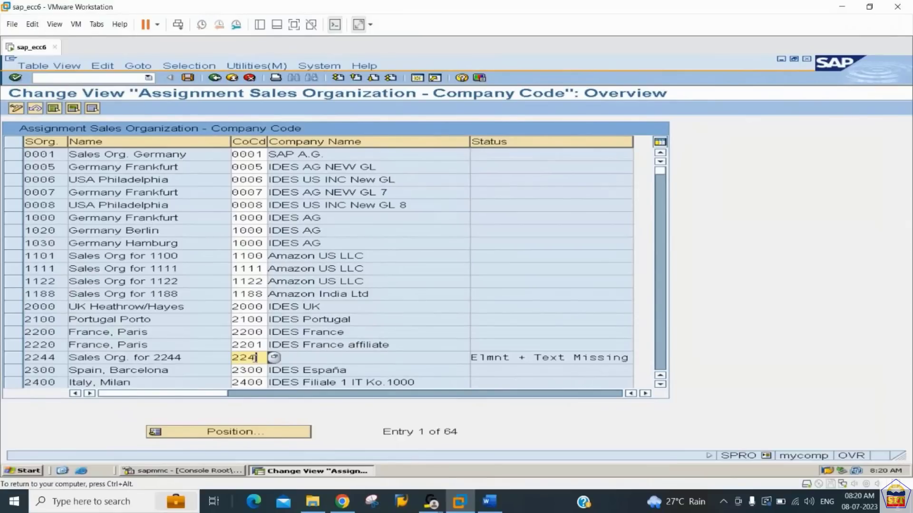
text(4)
key(Return)
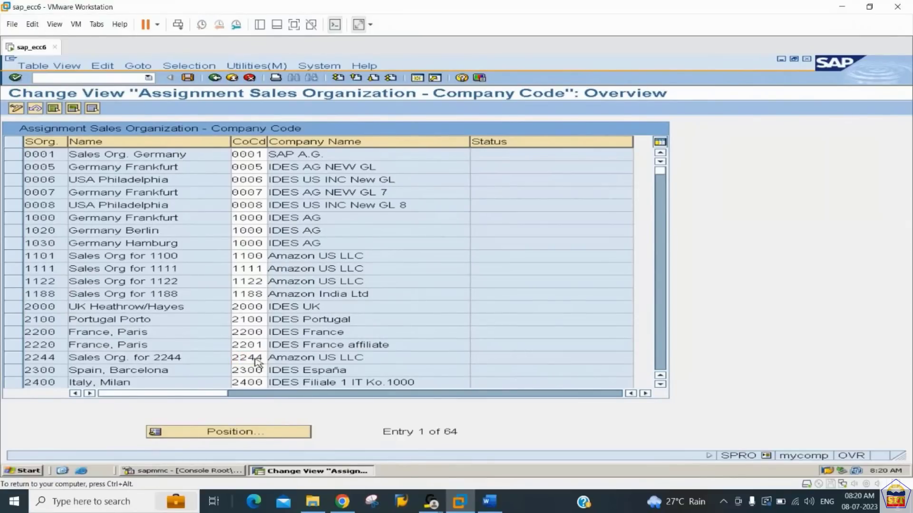
key(ctrl+s)
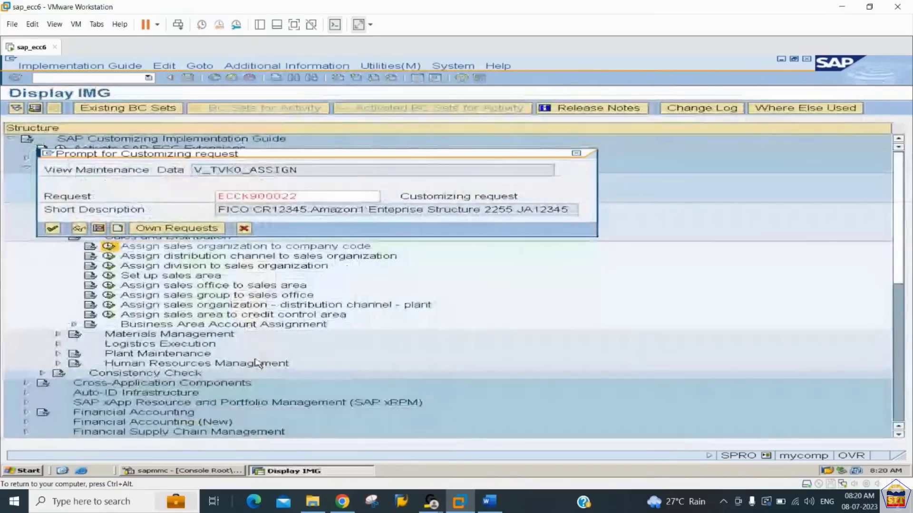
key(Return)
- Check Step 5, assigning the distribution channel, in the Word notes, and return to SAP's implementation guide
click(490, 502)
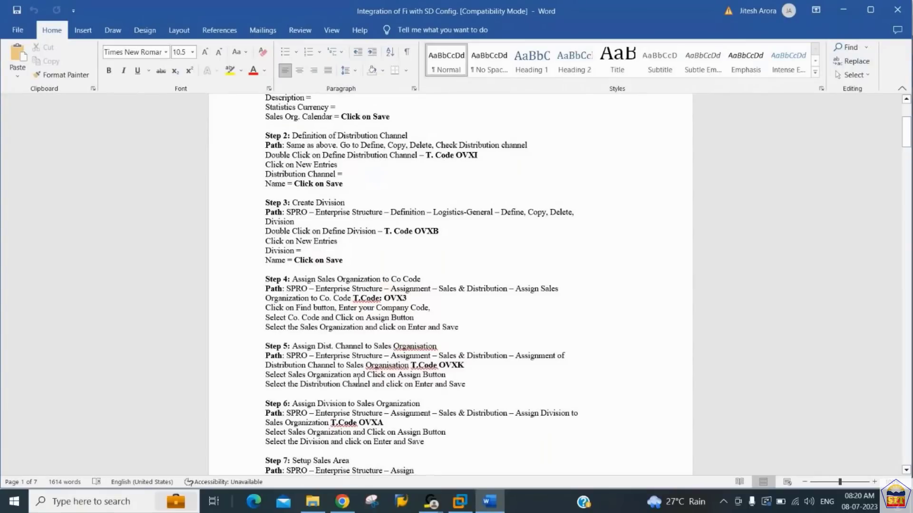
mouse_move(459, 505)
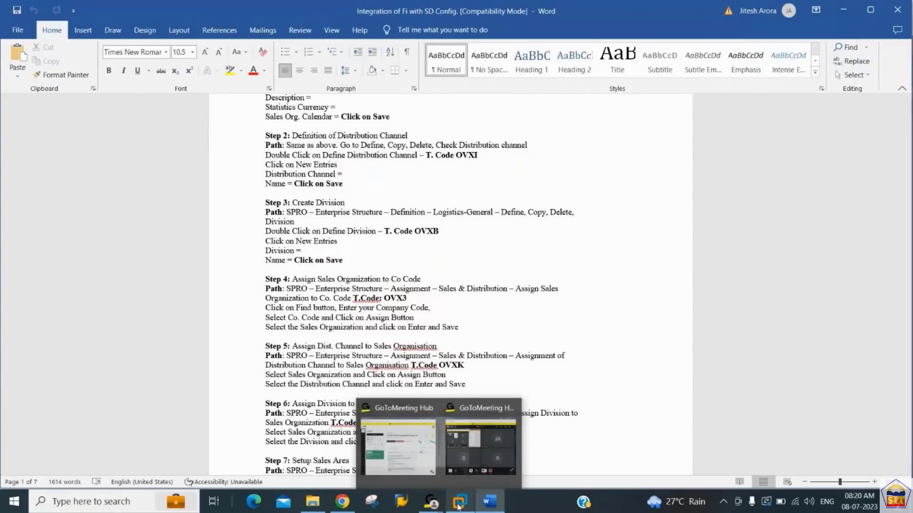
click(459, 453)
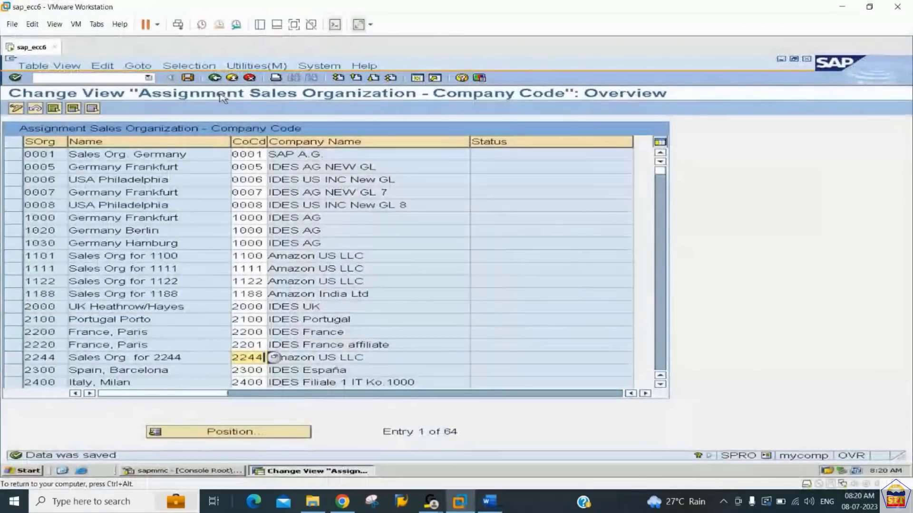
click(214, 79)
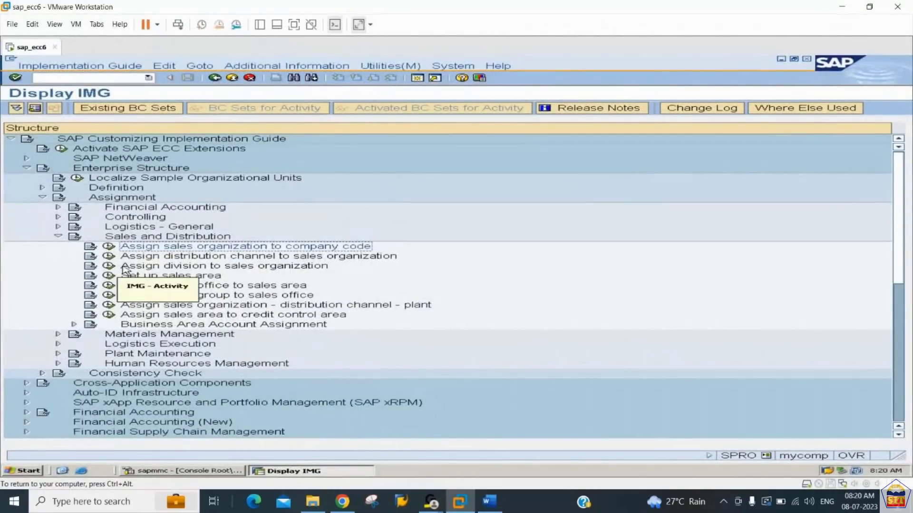
- Assign distribution channel 44 to sales organization 2244 as a new entry and save it under the proposed customizing request
click(110, 256)
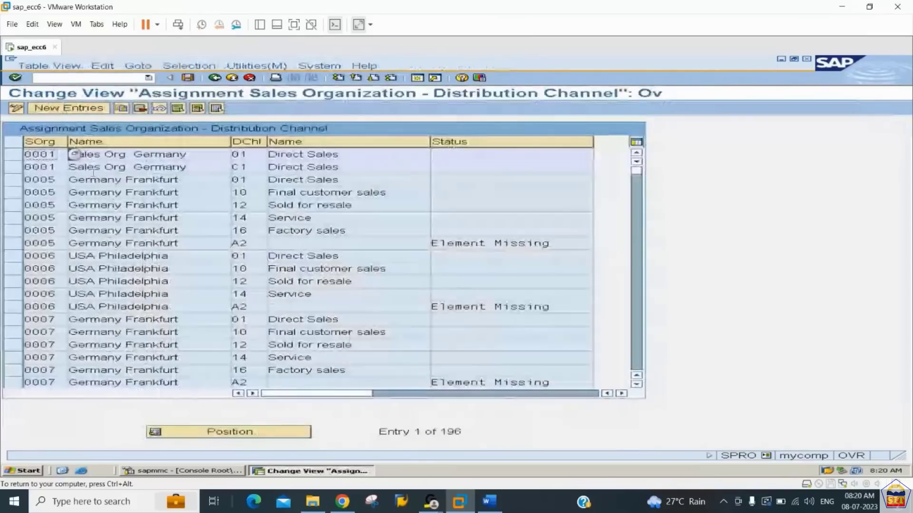
click(69, 108)
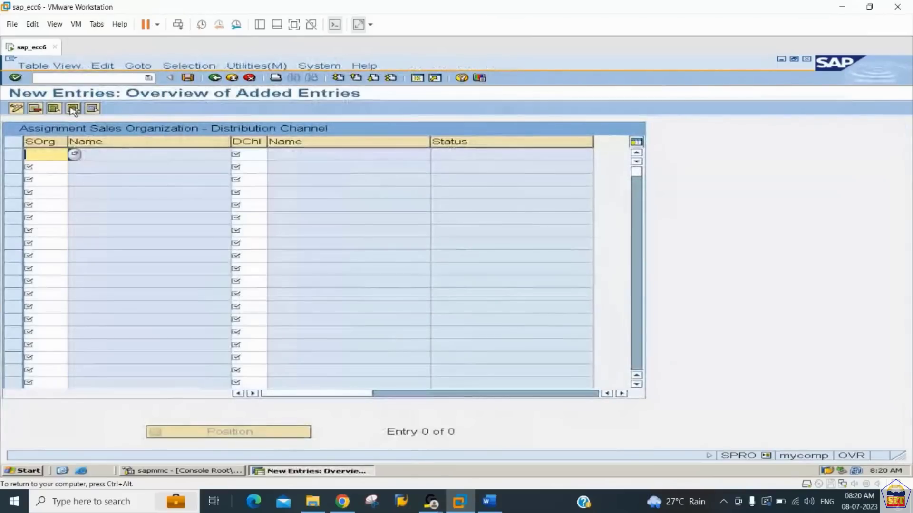
text(2244)
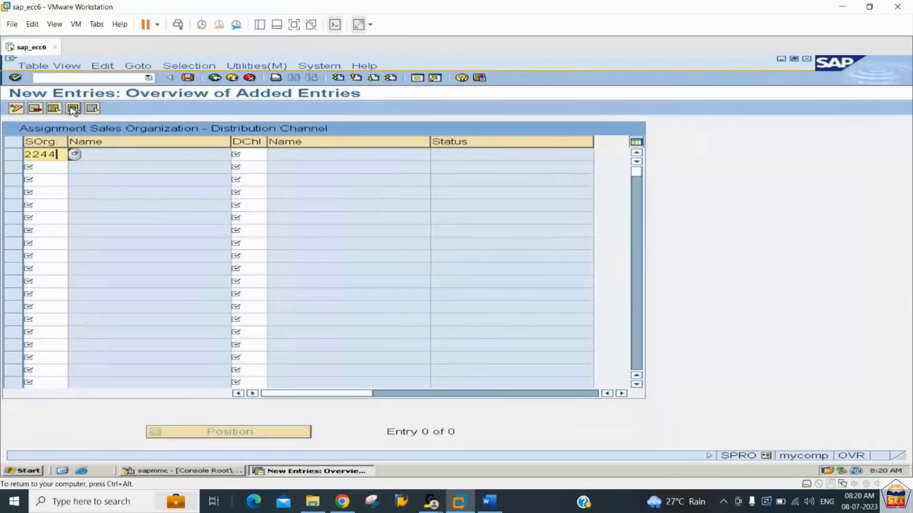
key(Tab)
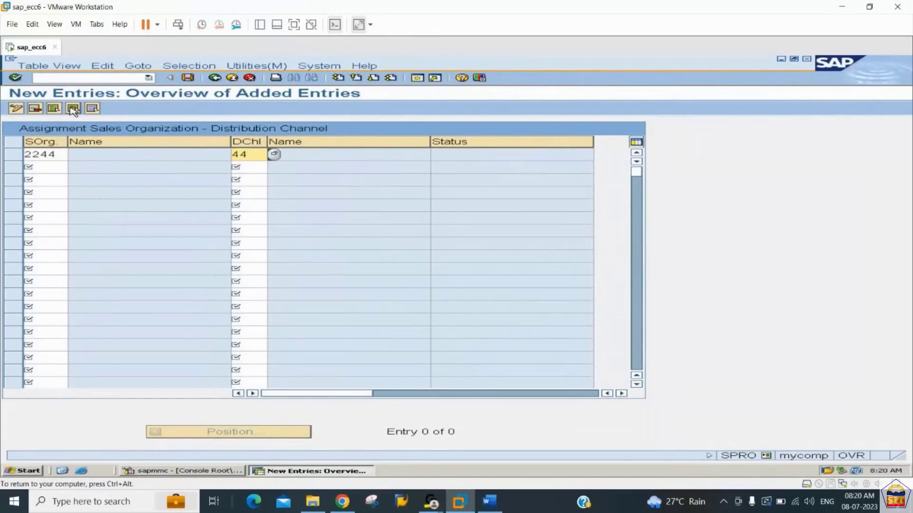
key(Return)
key(ctrl+s)
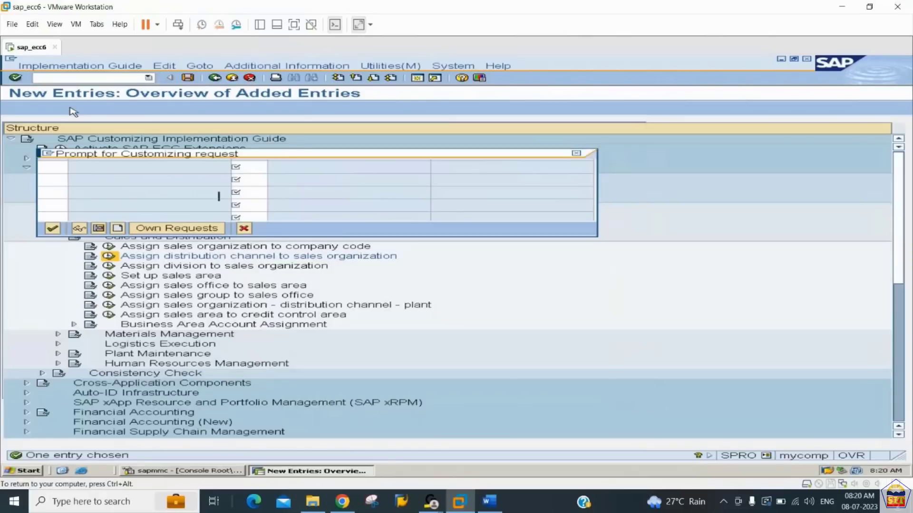
key(Return)
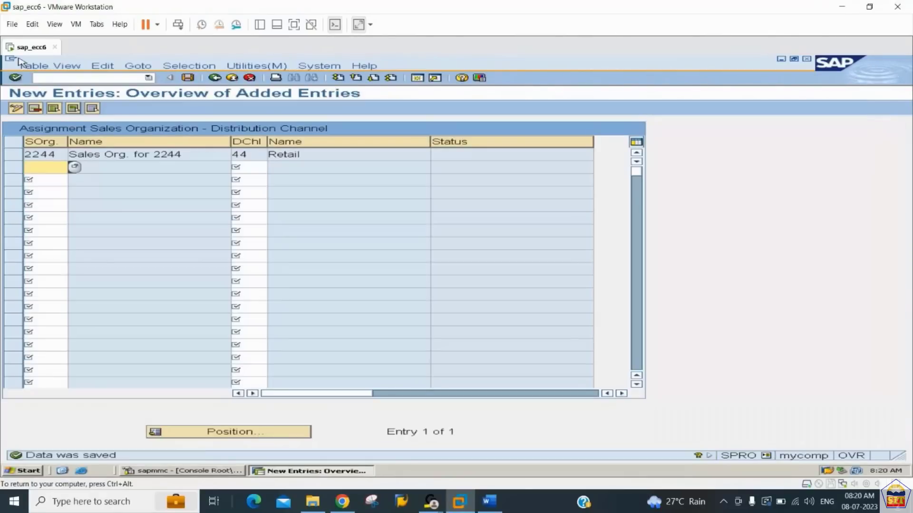
- Find Step 6, assigning the division to the sales organization, in the Word notes, and return to SAP's implementation guide
key(ctrl+alt)
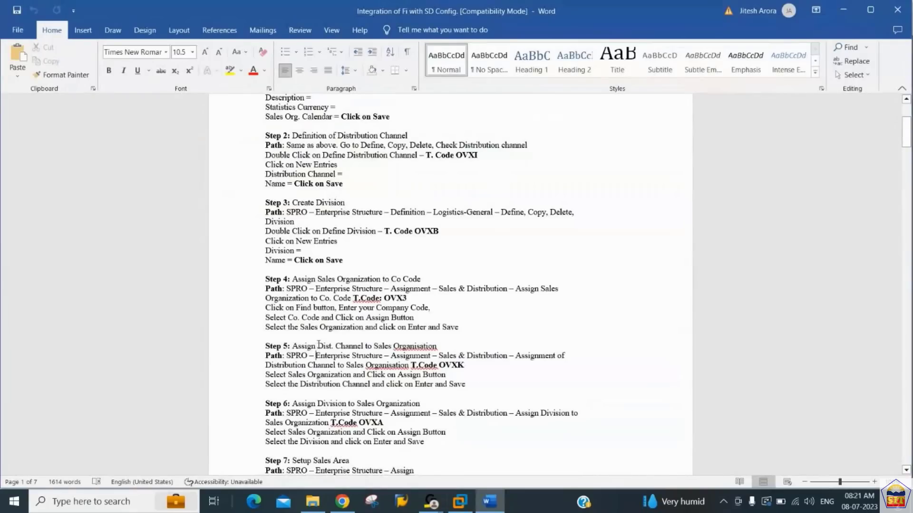
key(Down)
key(Down)
key(Down)
key(Down)
key(Down)
scroll(318, 346, down, 6)
scroll(319, 348, down, 1)
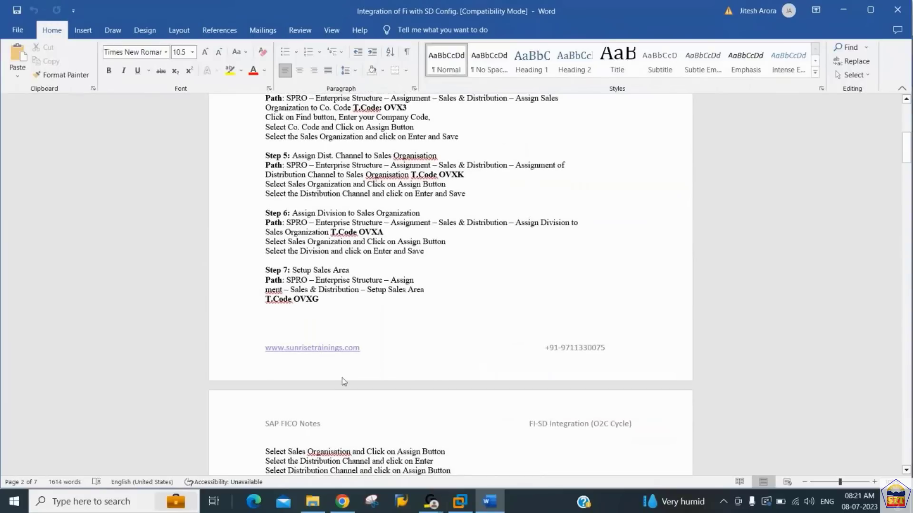
click(459, 503)
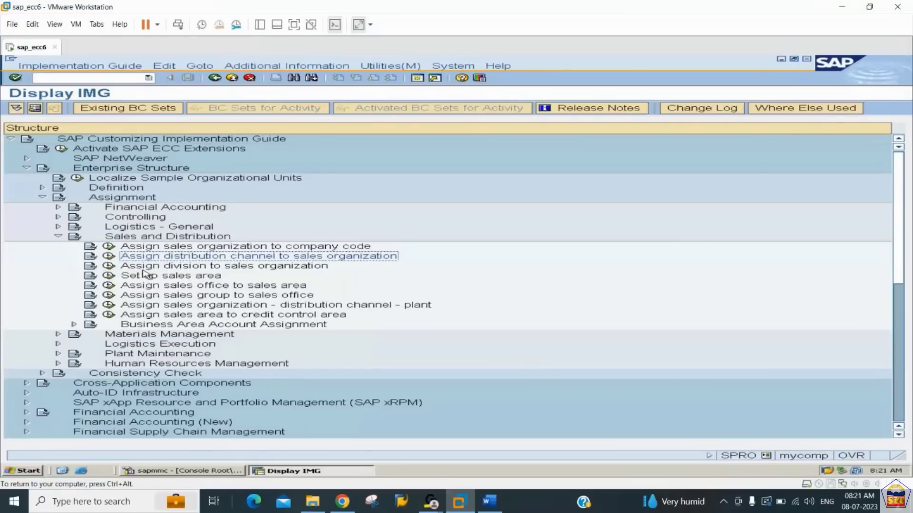
- Assign division 44 to sales organization 2244 as a new entry and save it under the proposed customizing request
click(109, 266)
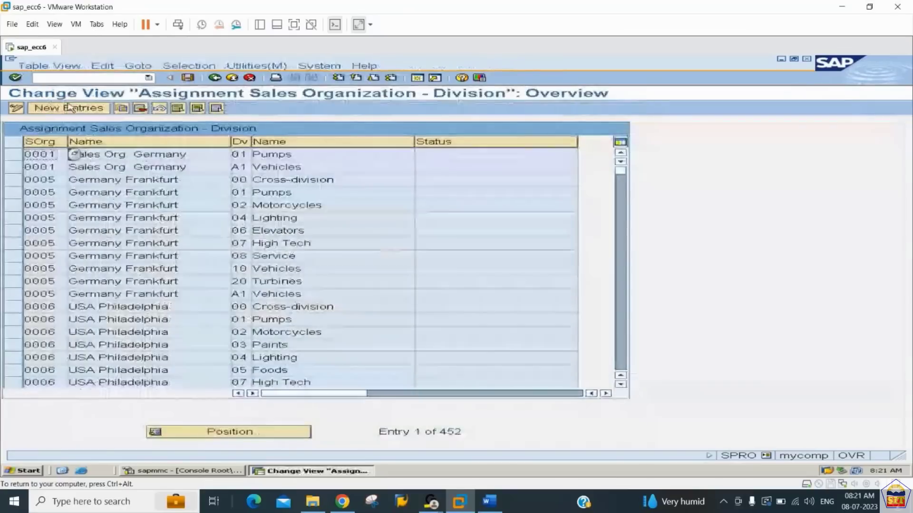
click(68, 108)
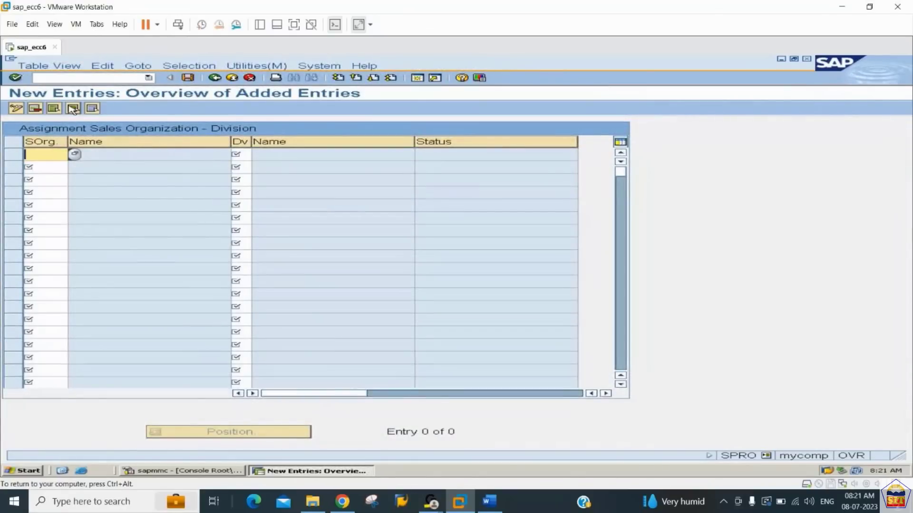
text(2244)
key(Tab)
text(44)
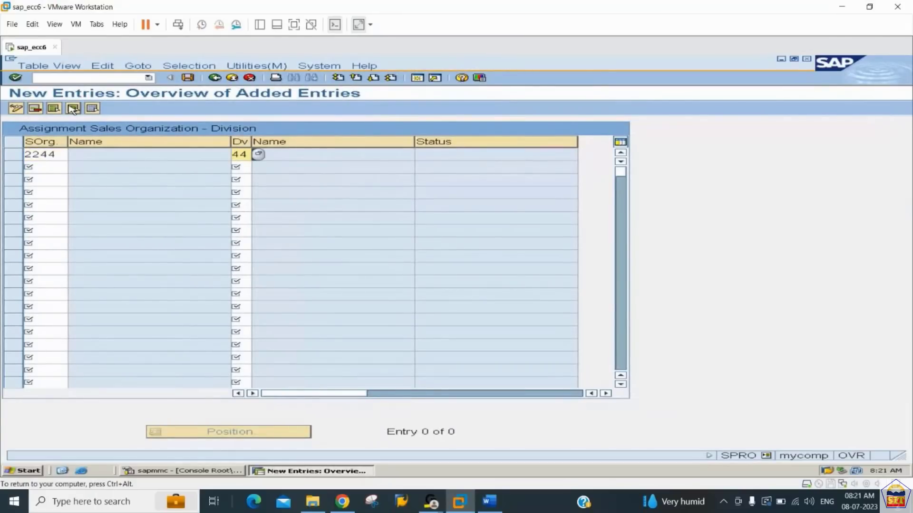
key(Return)
key(ctrl+s)
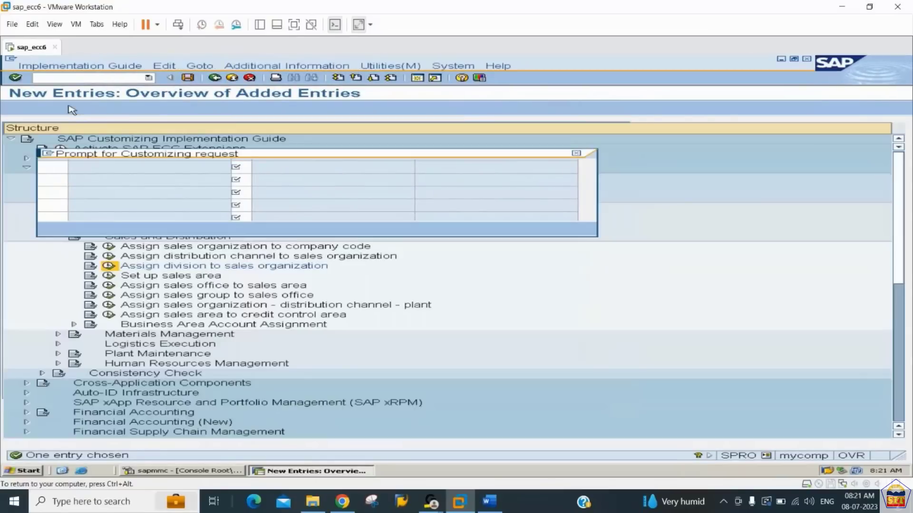
key(Return)
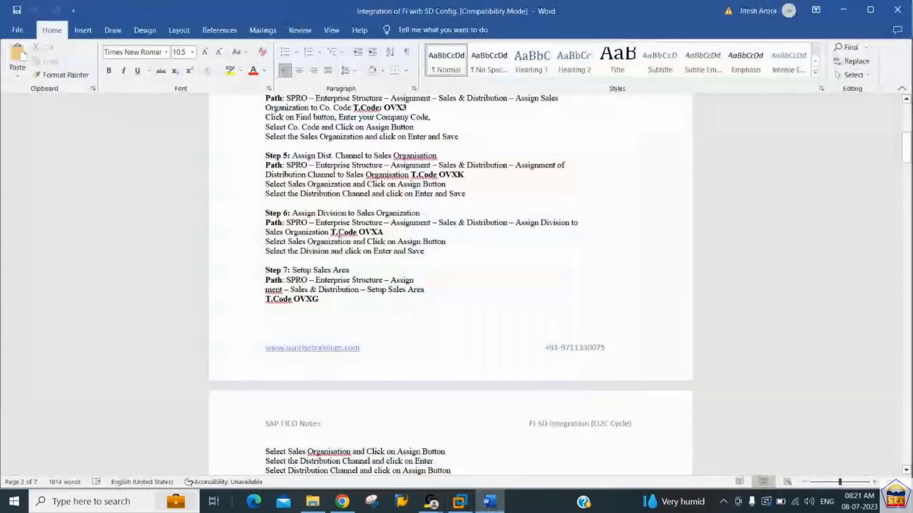
- Read Step 7, setting up the sales area, in the Word notes, and go back to SAP's implementation guide
click(339, 233)
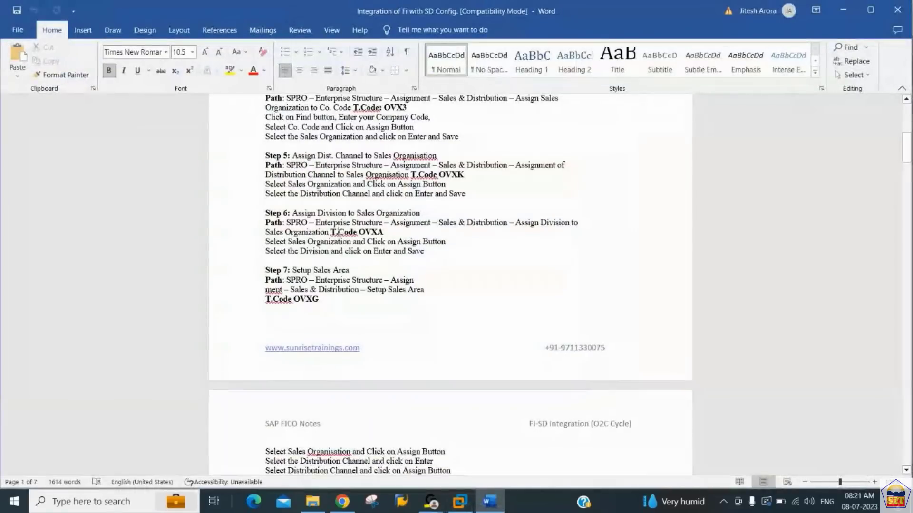
click(339, 241)
key(Down)
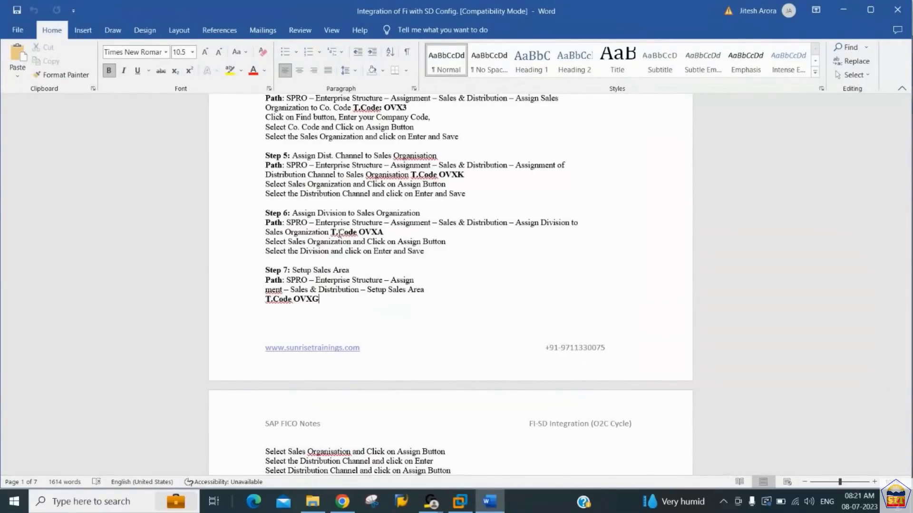
scroll(339, 233, down, 4)
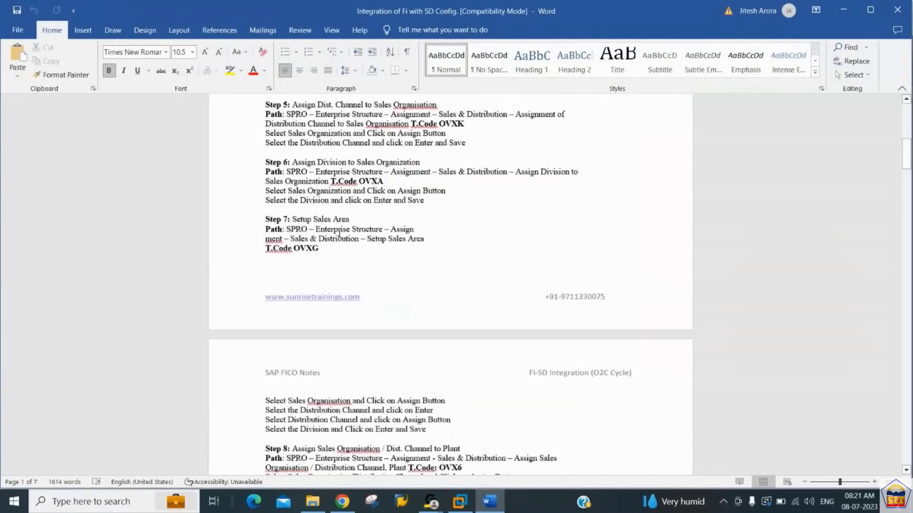
click(339, 233)
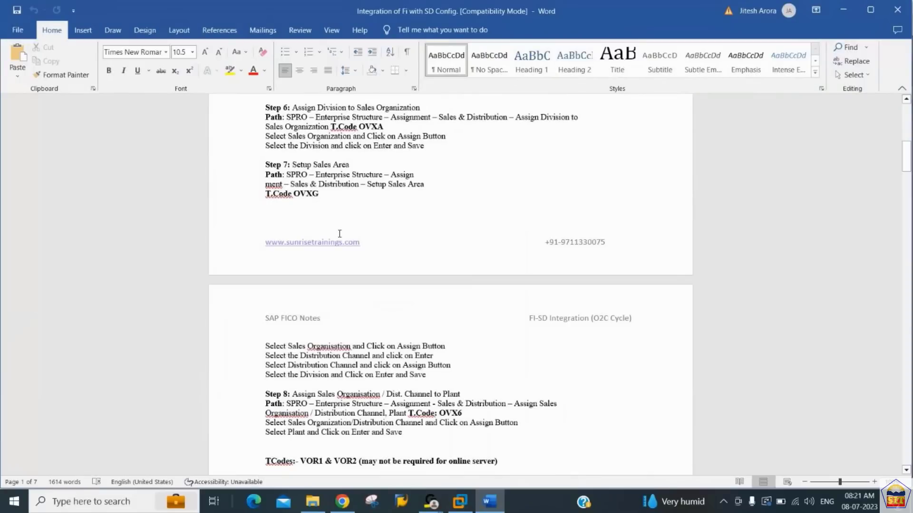
click(461, 503)
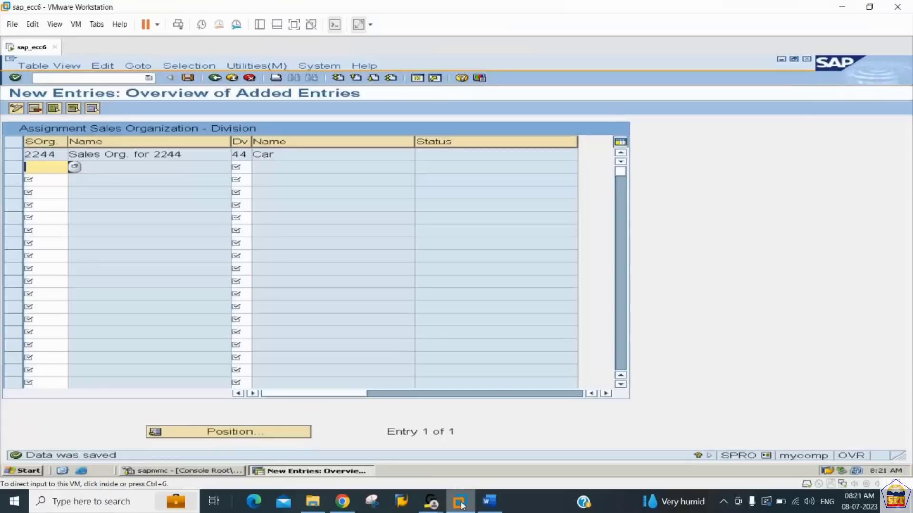
click(215, 78)
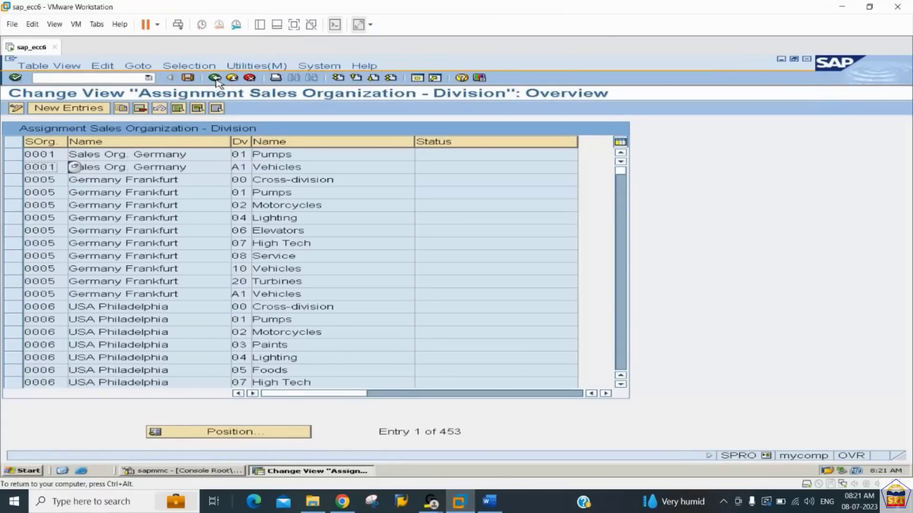
click(215, 79)
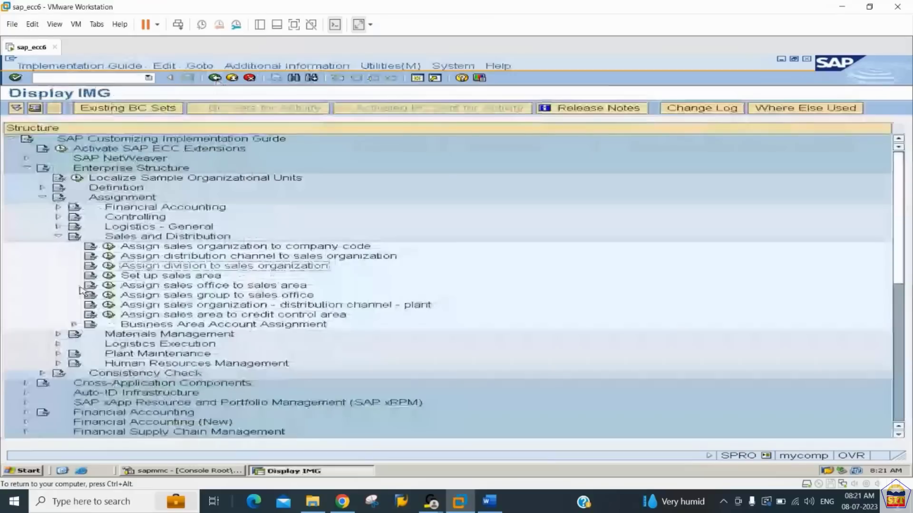
- Set up a sales area as a new entry with sales organization 2244, distribution channel 44 and division 44, and save it
click(110, 277)
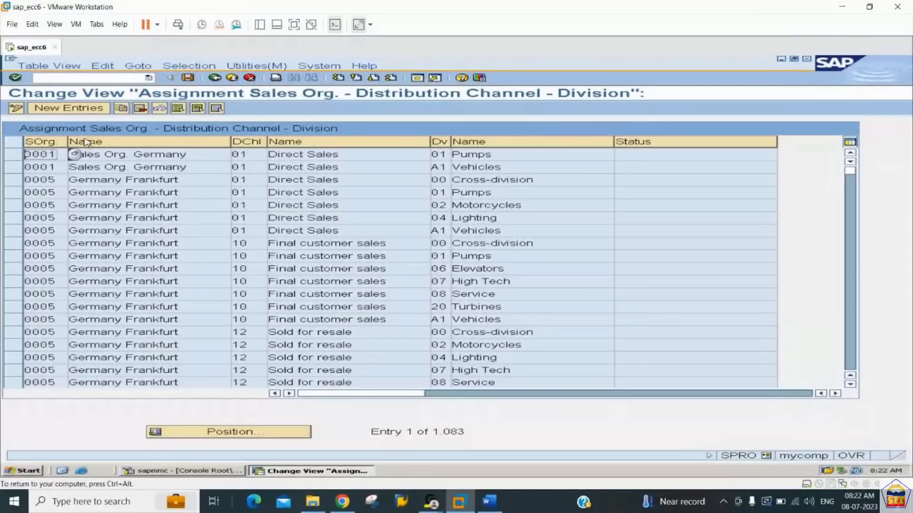
click(81, 109)
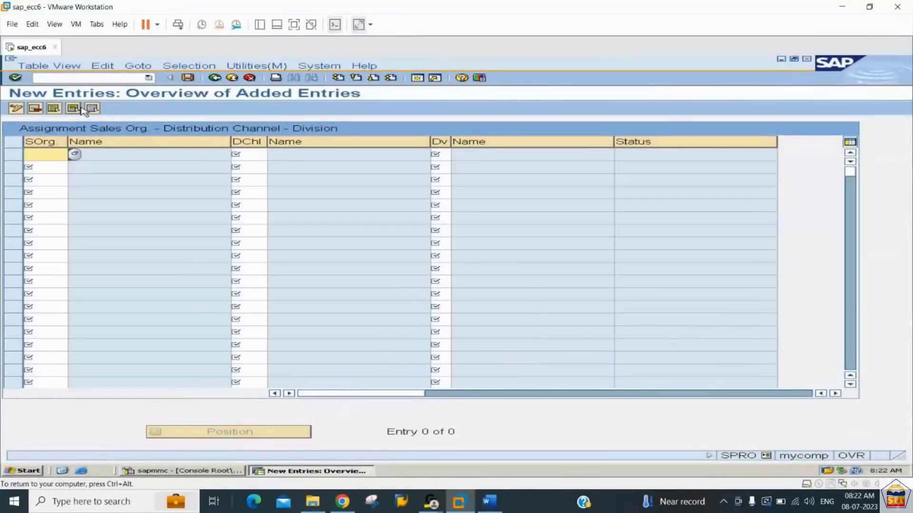
text(2244)
key(Tab)
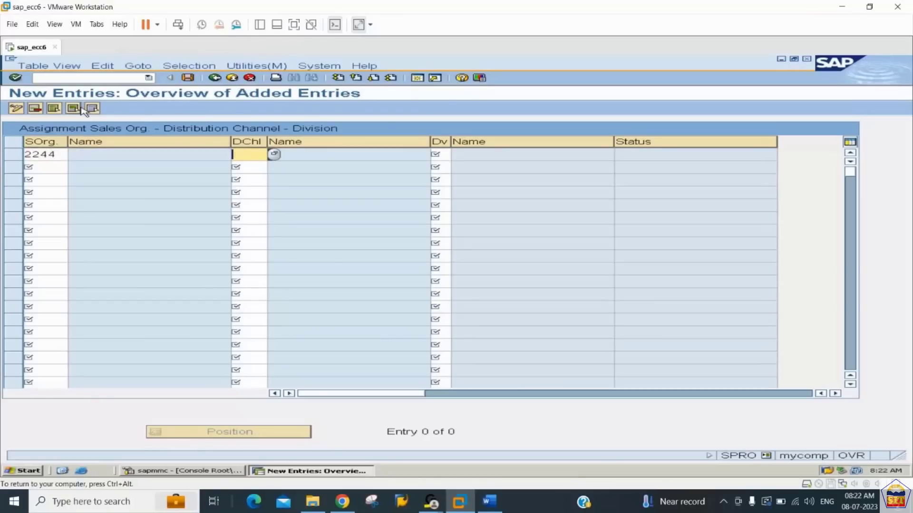
text(44)
key(Tab)
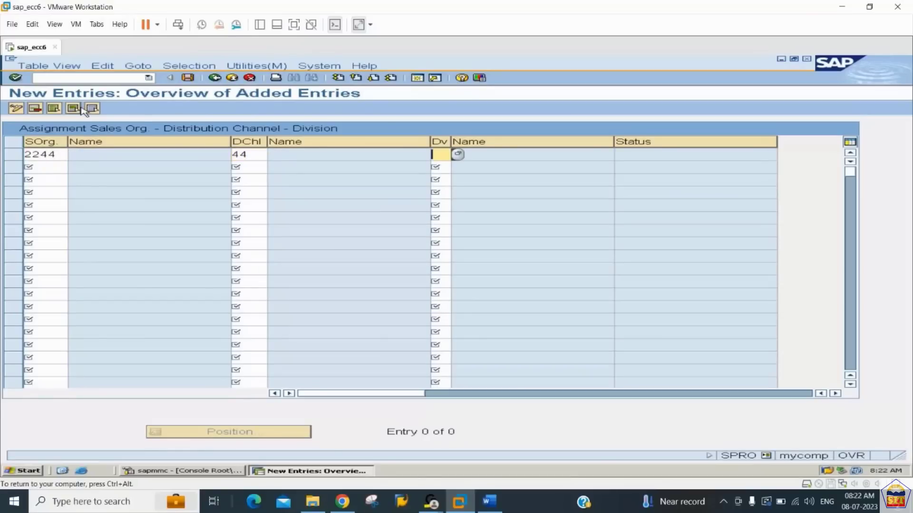
text(44)
key(Return)
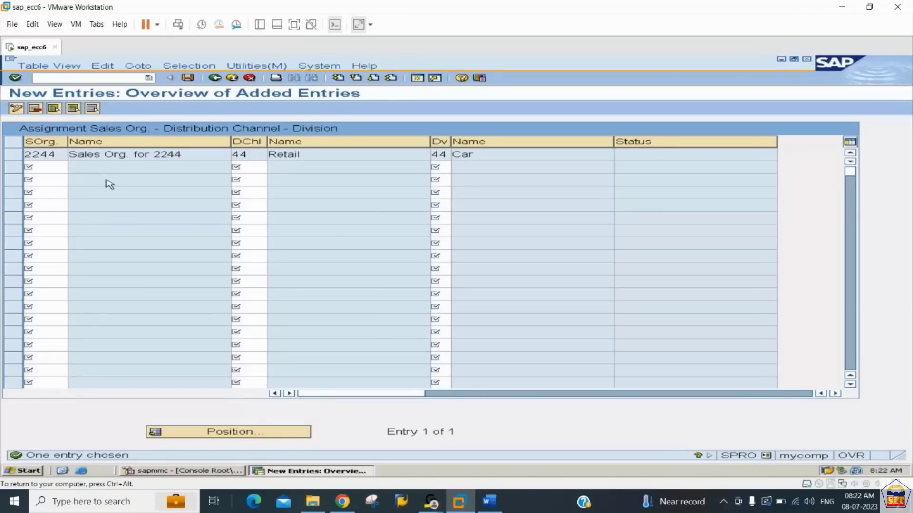
click(188, 77)
key(Return)
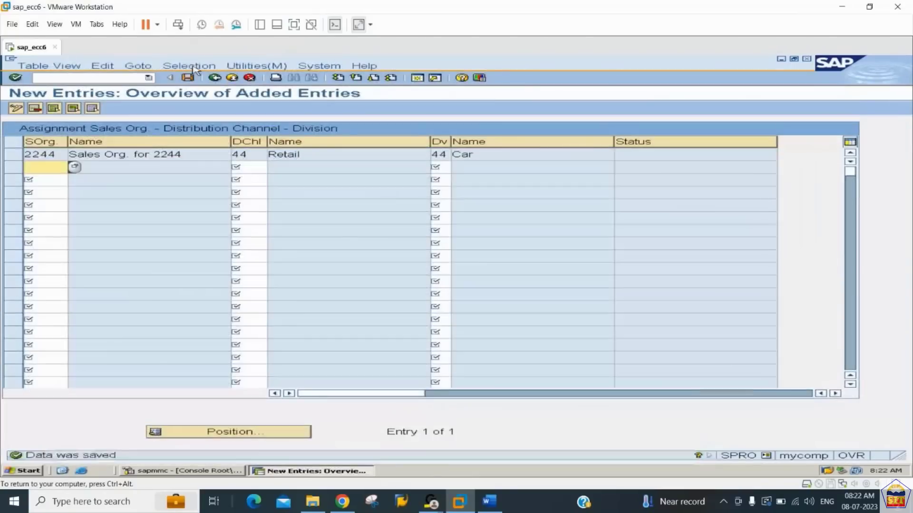
- Read Step 8, assigning the sales organization and distribution channel to a plant, in the Word notes, and return to SAP
key(alt+Tab)
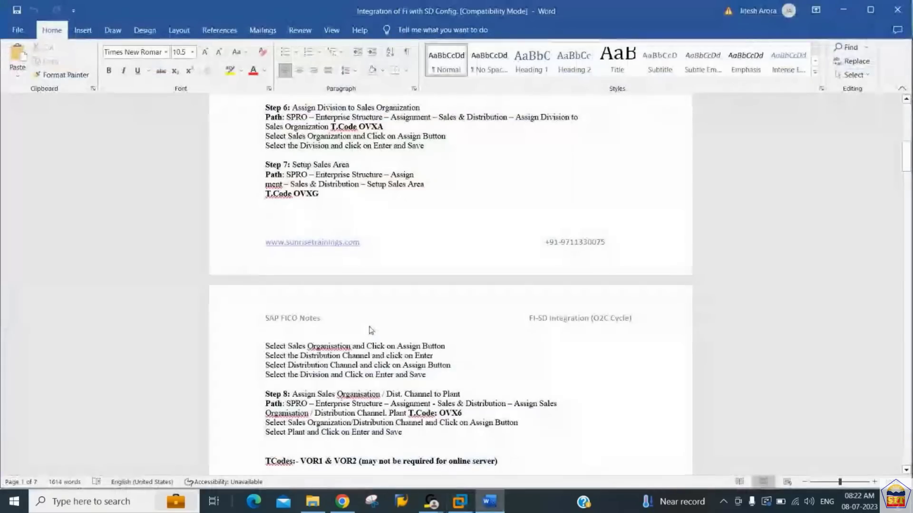
scroll(371, 330, down, 3)
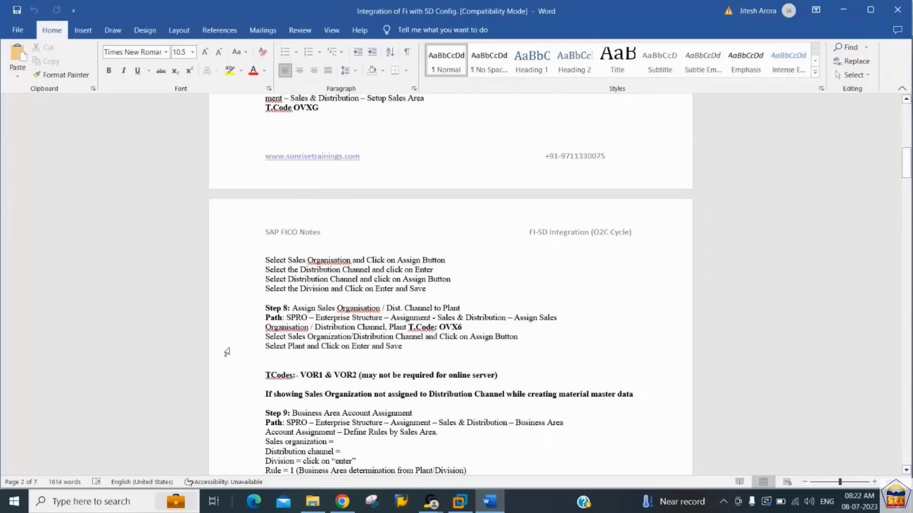
click(463, 504)
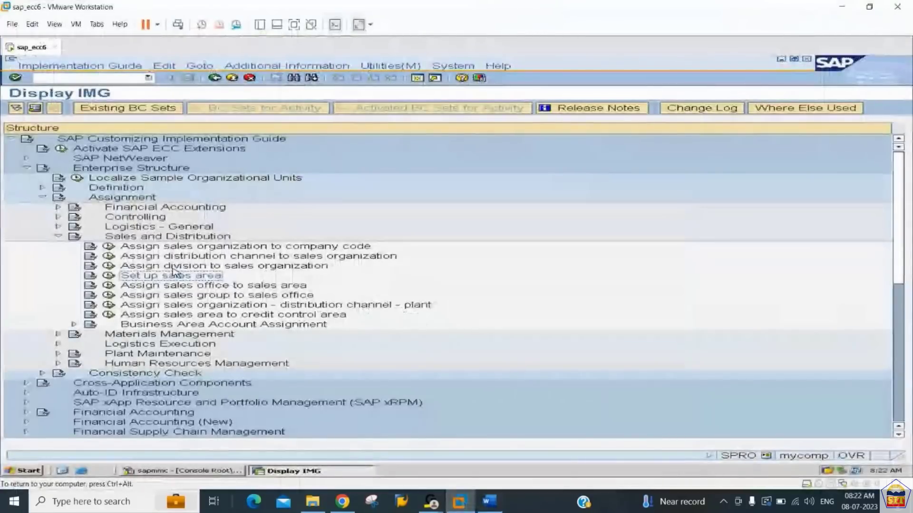
- Assign sales organization 2244 and distribution channel 44 to plant 2244 as a new entry and save it under the proposed customizing request
click(109, 306)
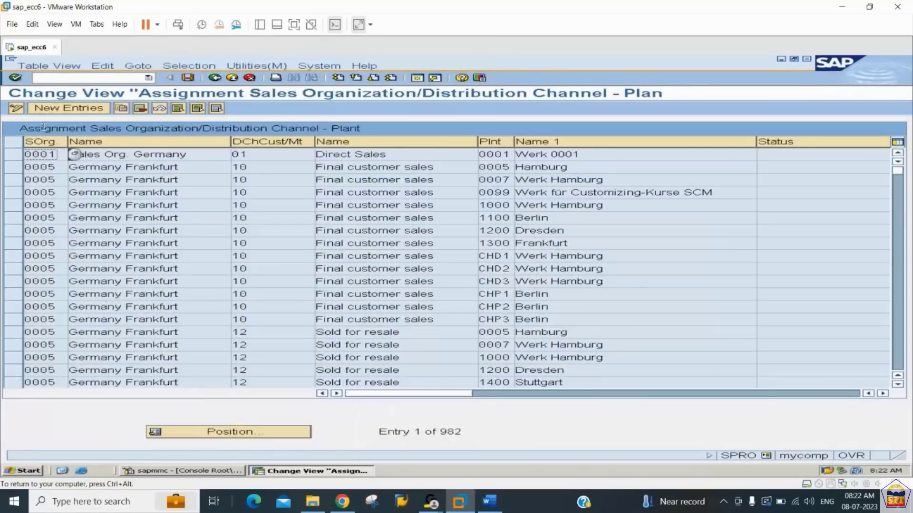
click(45, 110)
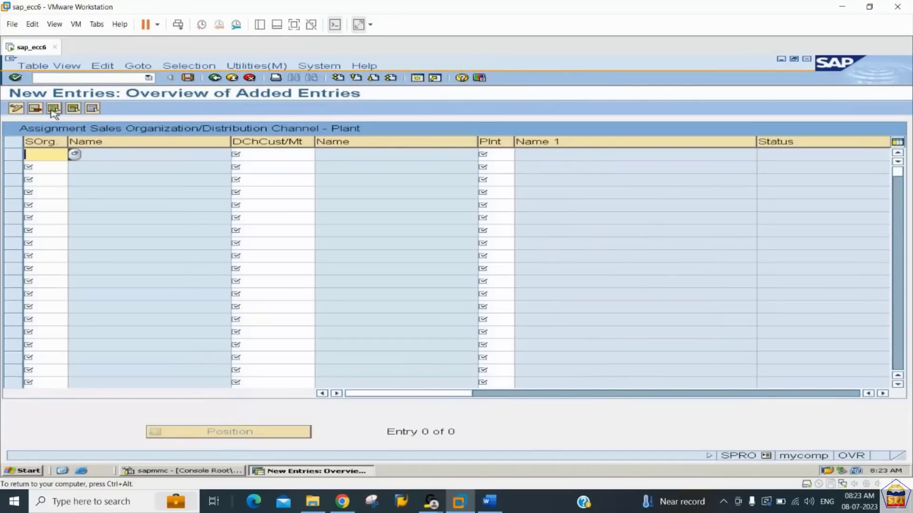
text(2244)
key(Tab)
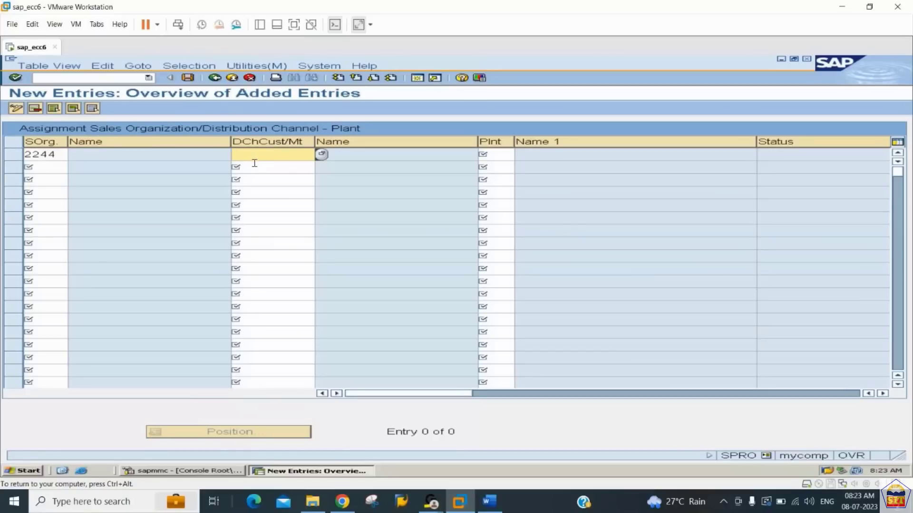
text(44)
key(Tab)
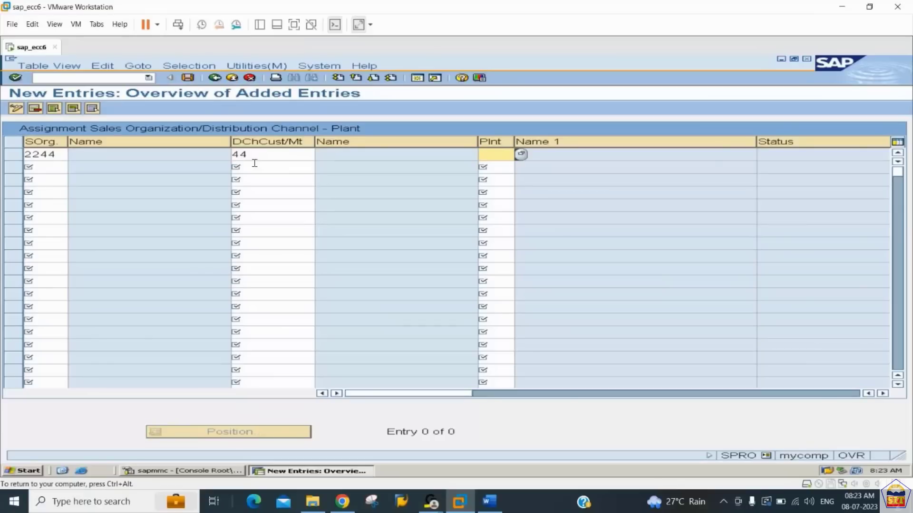
text(2244)
key(Return)
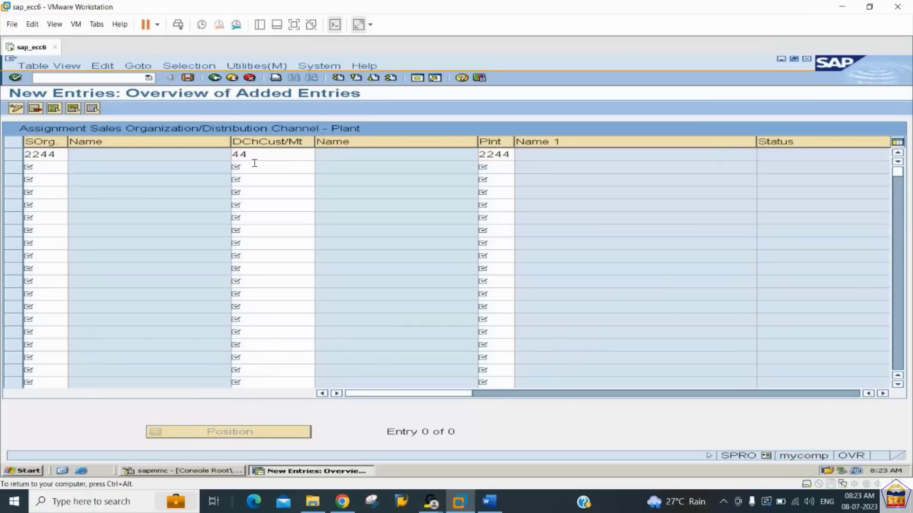
key(ctrl+s)
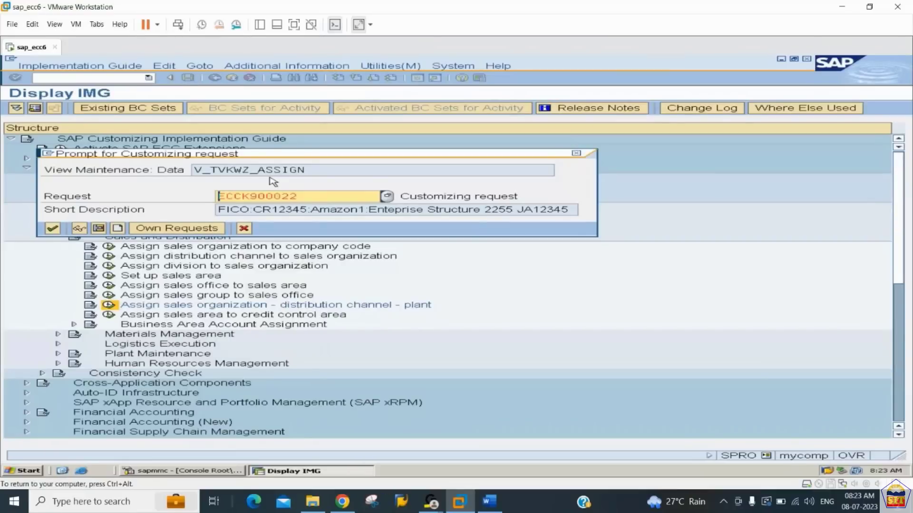
key(Return)
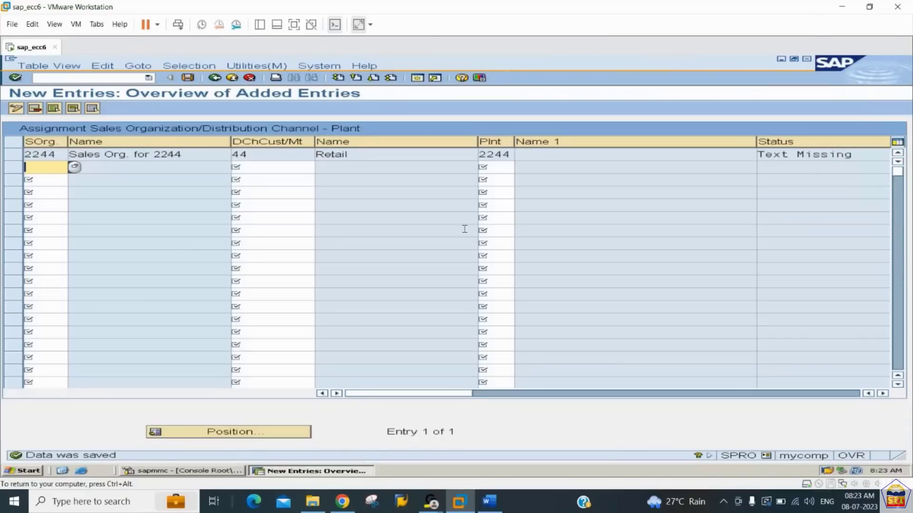
click(504, 154)
click(559, 153)
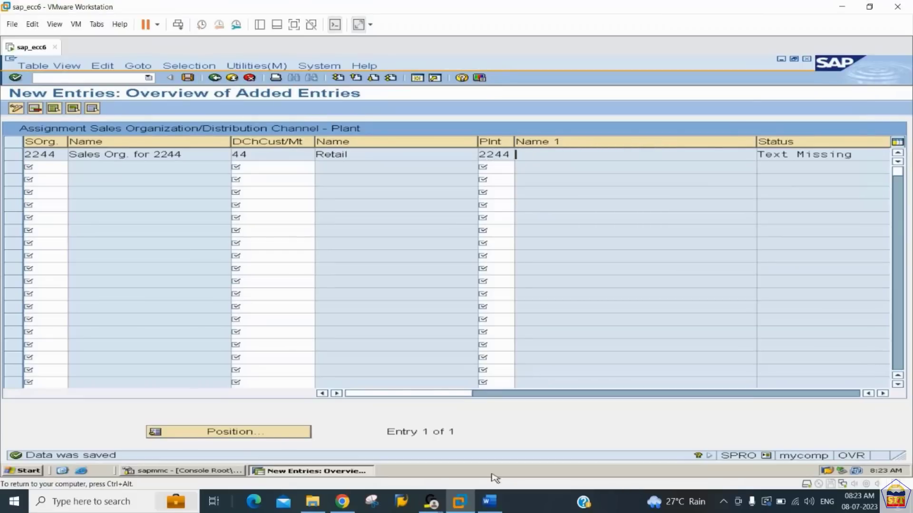
- Find the transaction codes listed below Step 8 in the Word notes and mark VOR1
click(489, 501)
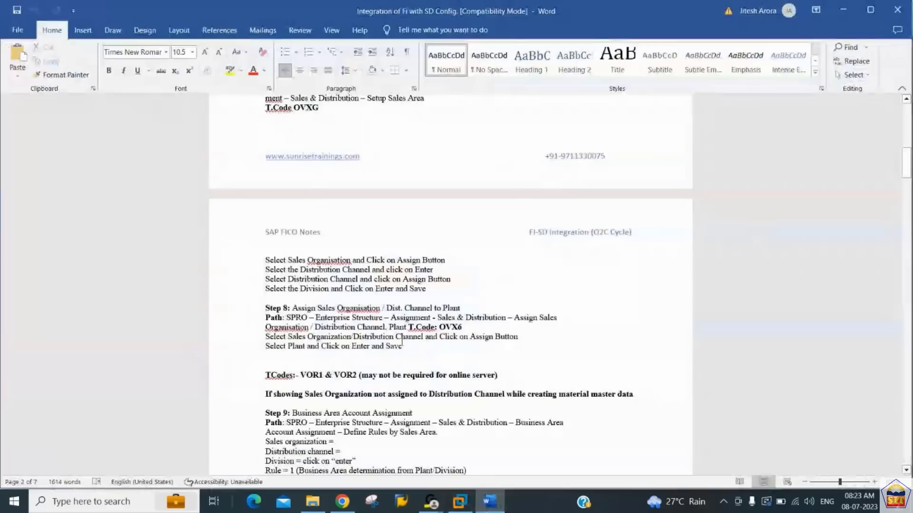
click(315, 374)
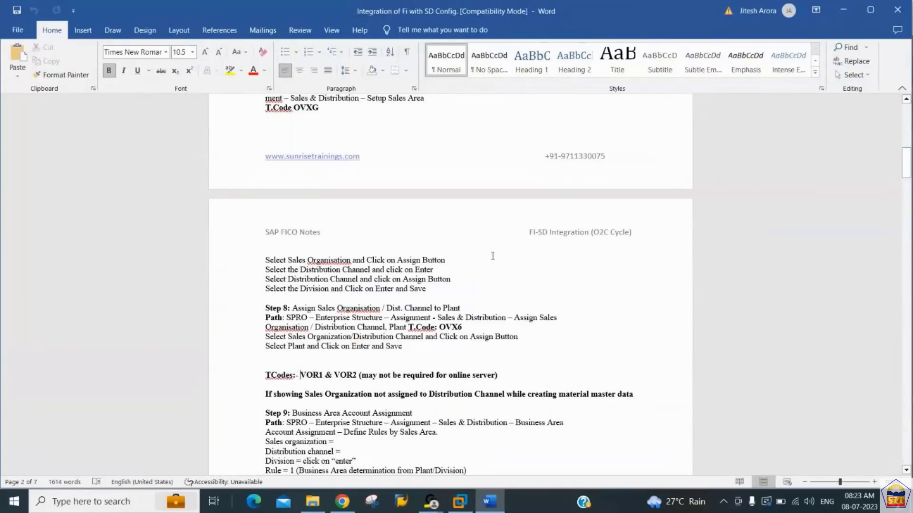
key(shift+Right)
key(shift+Right)
key(shift+Right)
key(shift+Right)
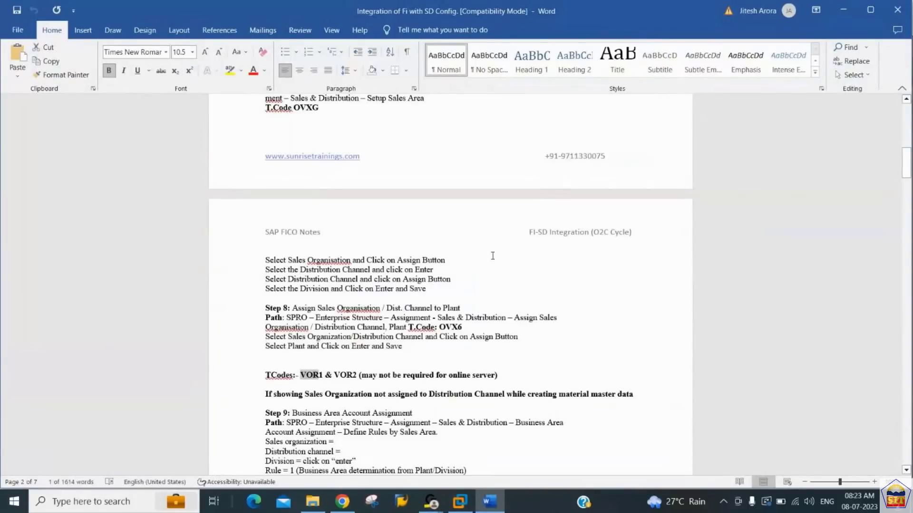
key(shift+Right)
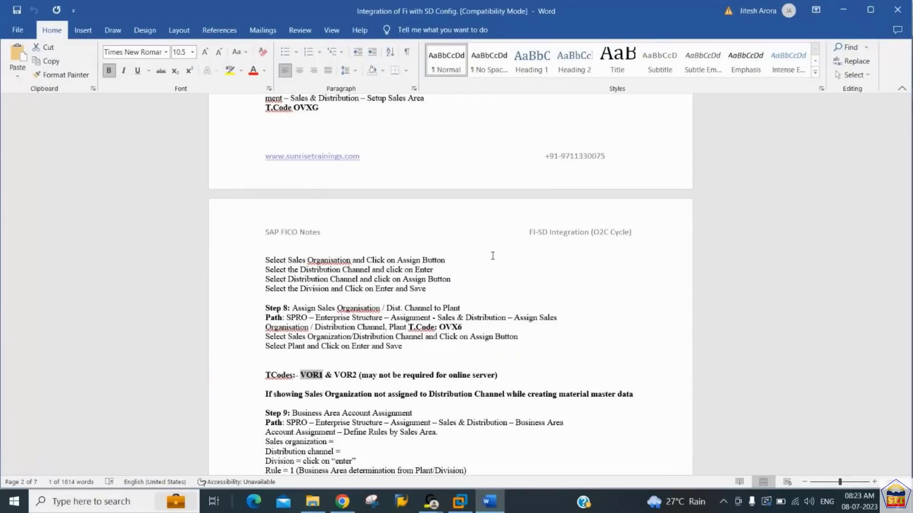
- In SAP transaction VOR1, set the conditions and customer/material distribution channels of sales organization 2244 to 44
key(alt+Tab)
text(/n)
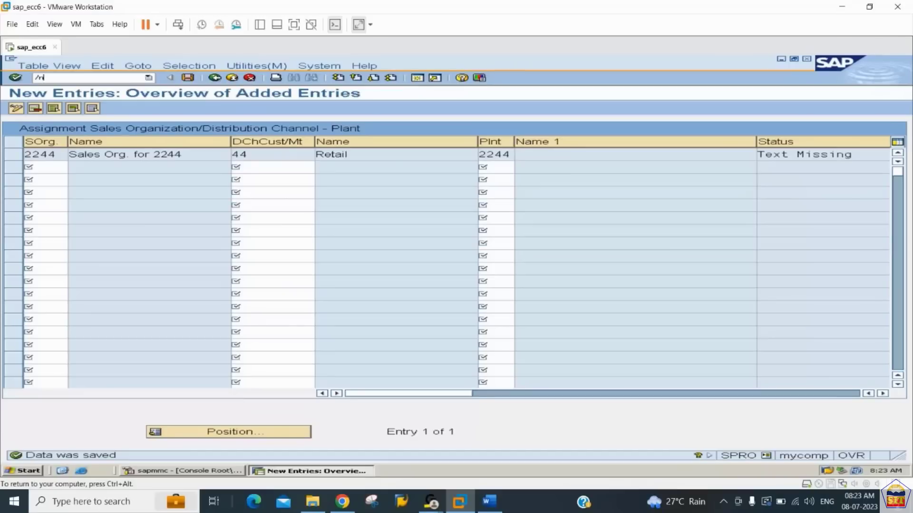
text(vor)
key(Return)
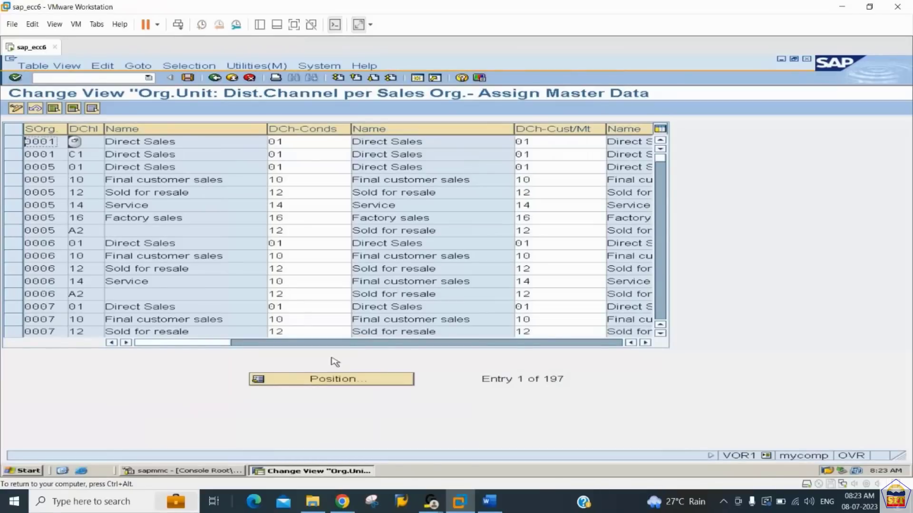
click(383, 379)
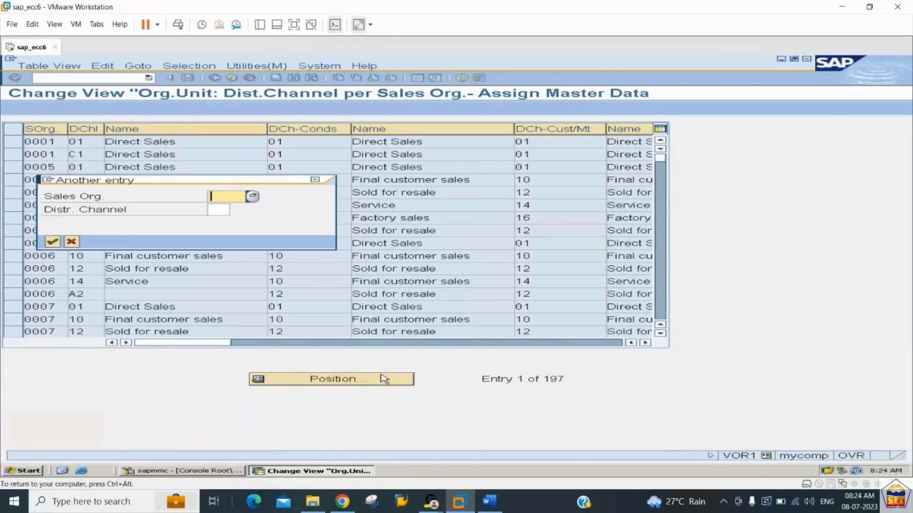
text(2244)
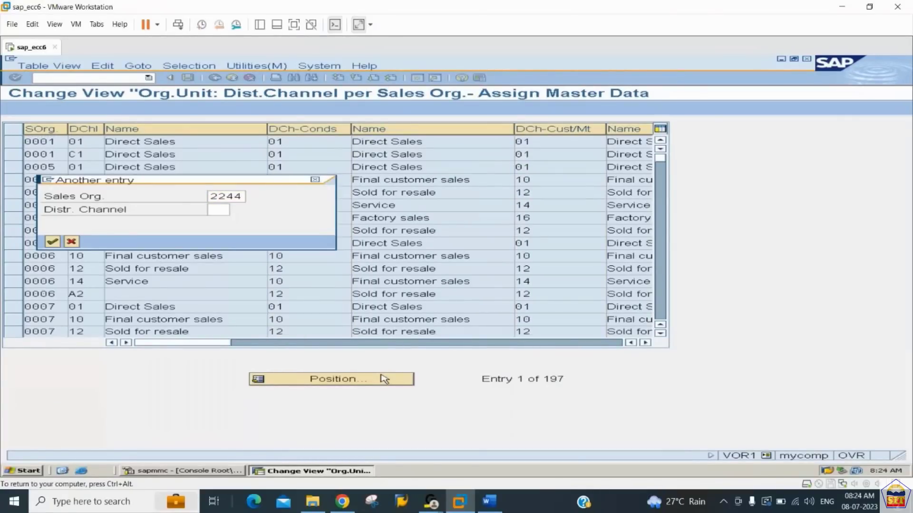
key(Return)
key(Tab)
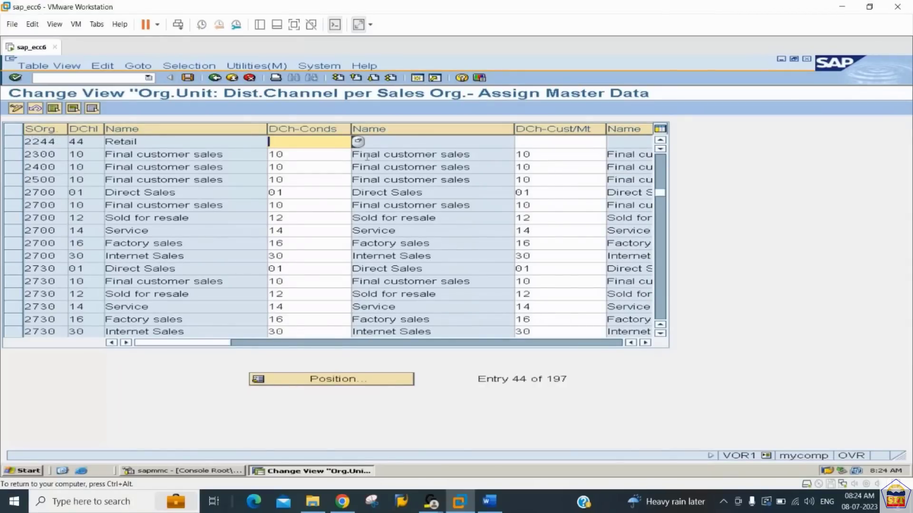
text(44)
key(Tab)
text(44)
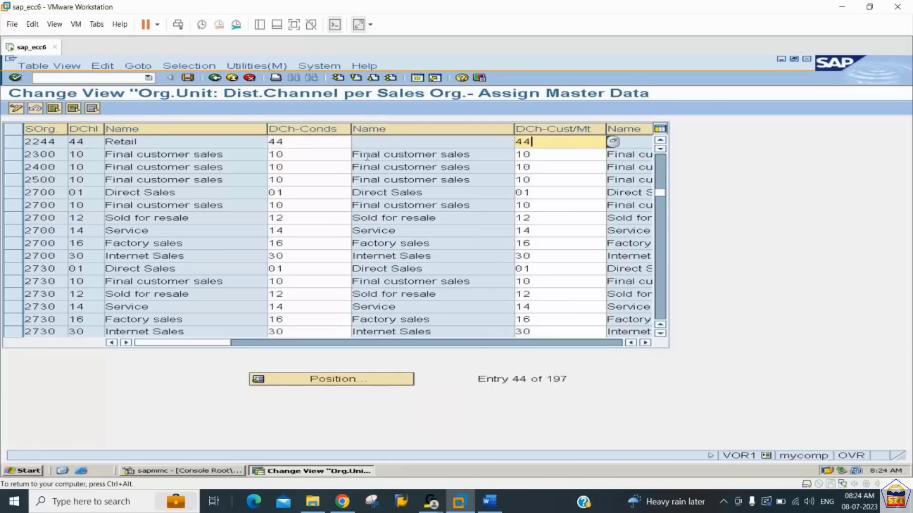
key(Return)
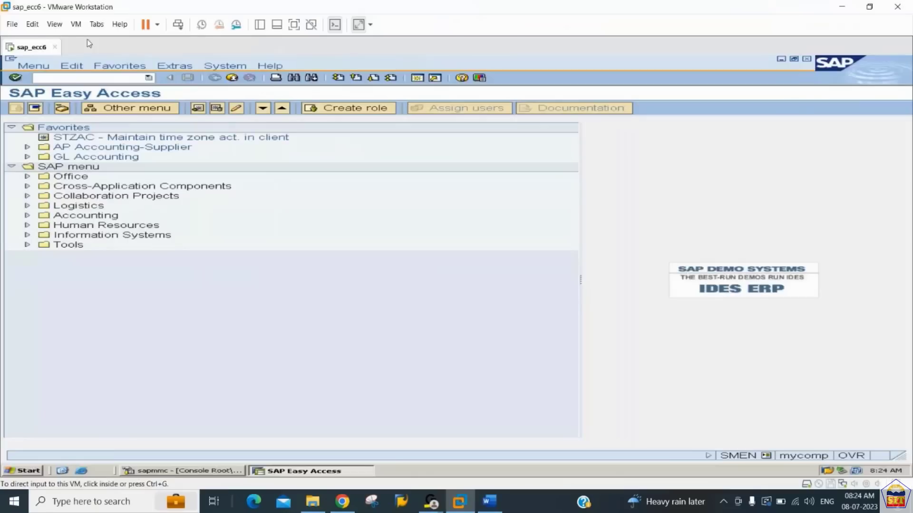
- Start the spro transaction and open the SAP Reference IMG
click(89, 76)
text(spro)
key(Return)
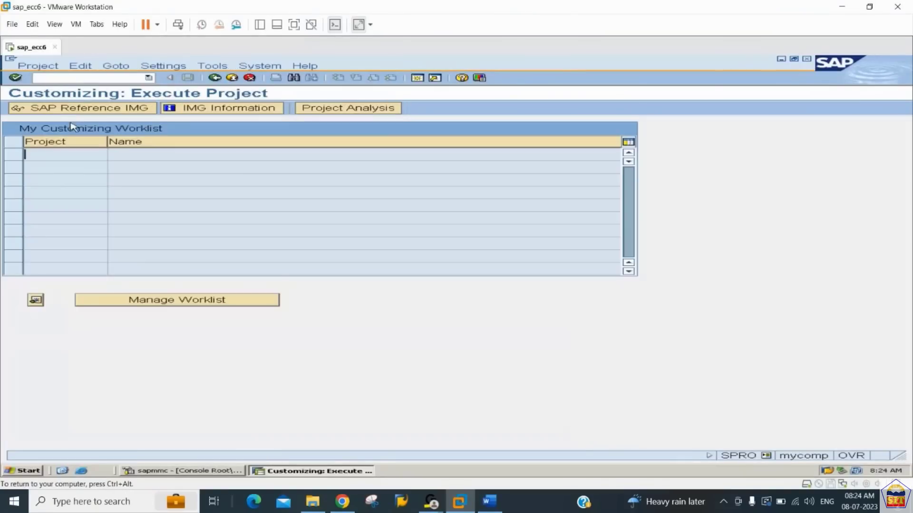
click(102, 109)
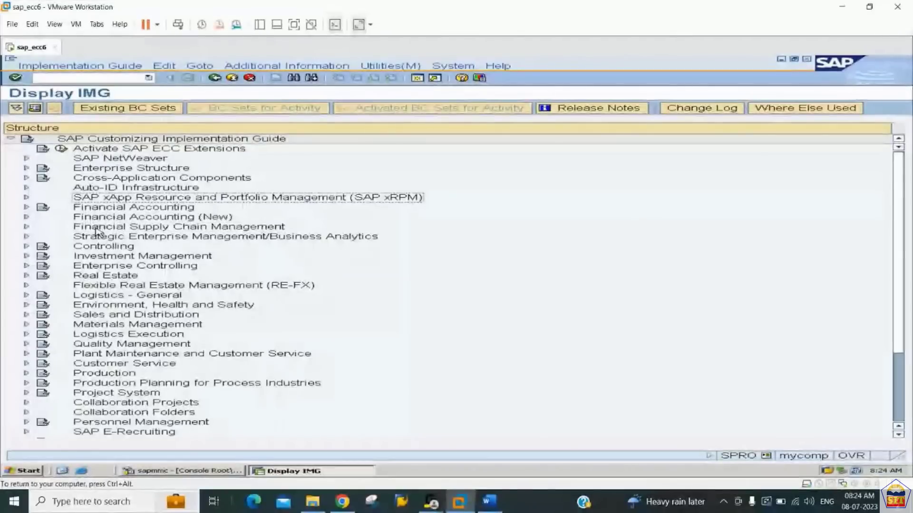
- Expand Enterprise Structure, Assignment, Sales and Distribution in the implementation guide to reach the sales organization – distribution channel – plant activity
key(Right)
key(Down)
key(Down)
key(Down)
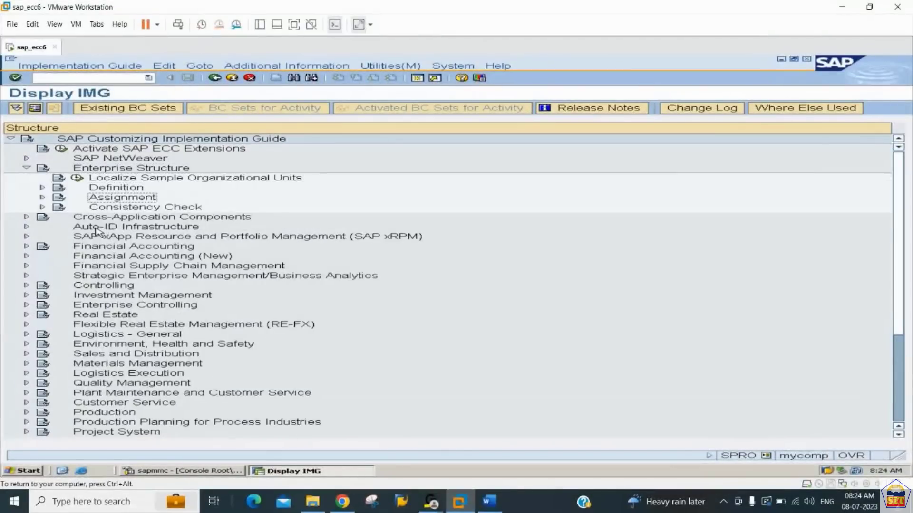
key(Right)
key(Down)
key(Down)
key(Down)
key(Down)
key(Right)
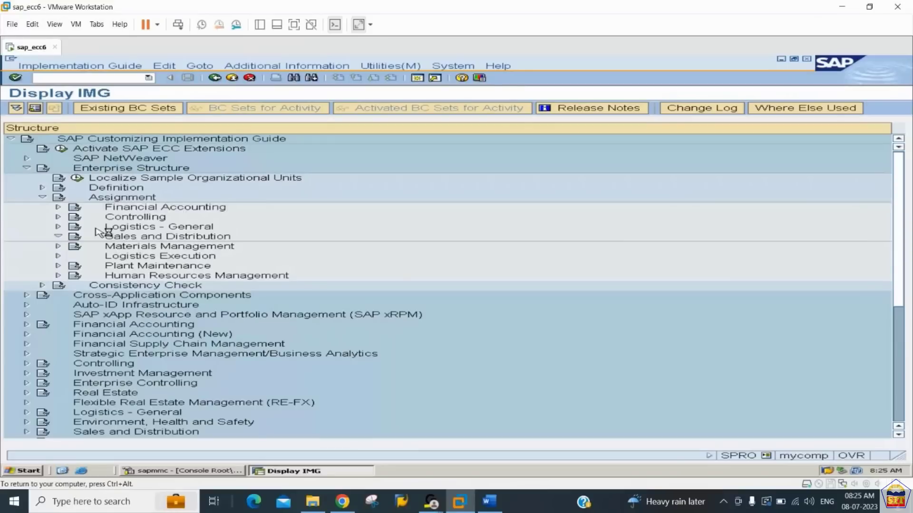
key(Down)
key(Down)
key(Down)
key(Down)
key(Down)
key(Down)
key(Down)
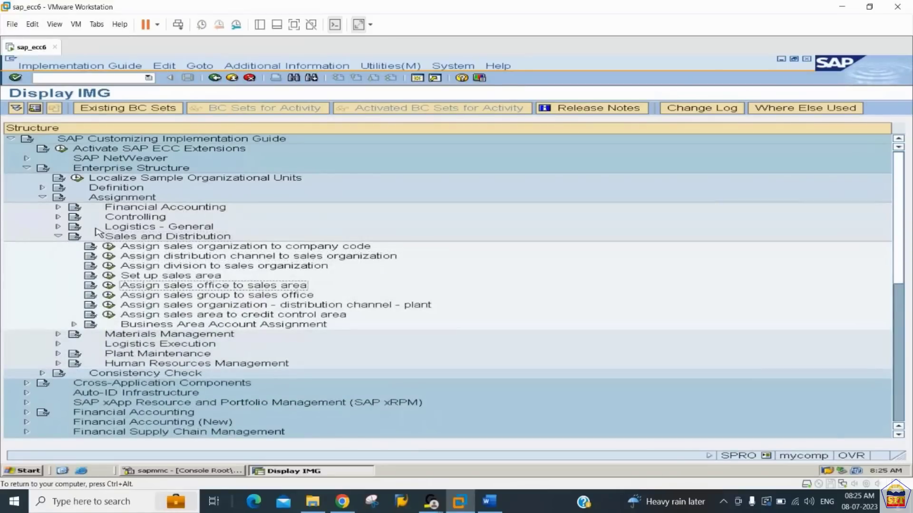
- Look up sales organization 2244 in the sales organization – distribution channel – plant assignments to check its entry
click(108, 308)
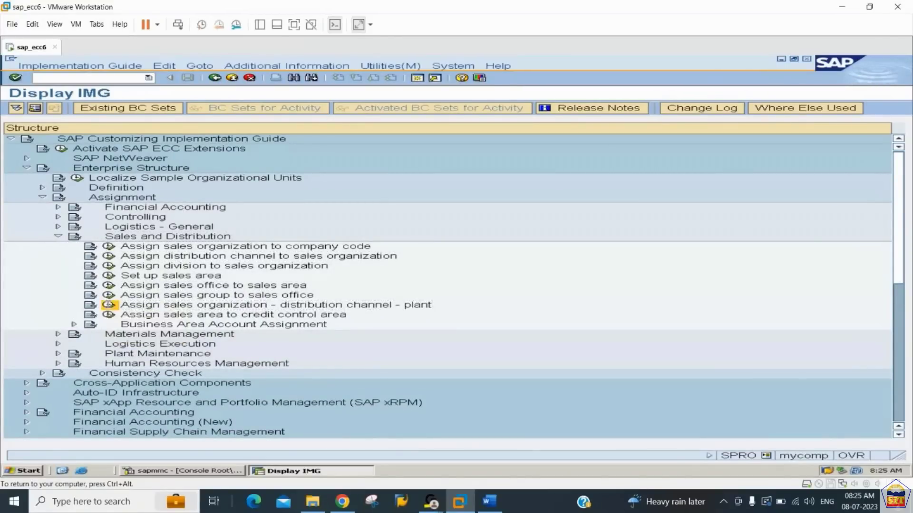
click(229, 433)
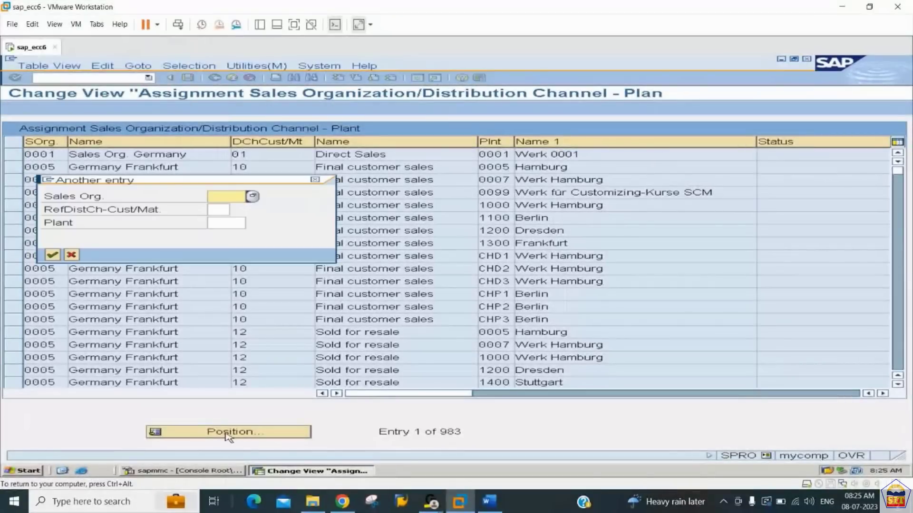
text(2244)
key(Return)
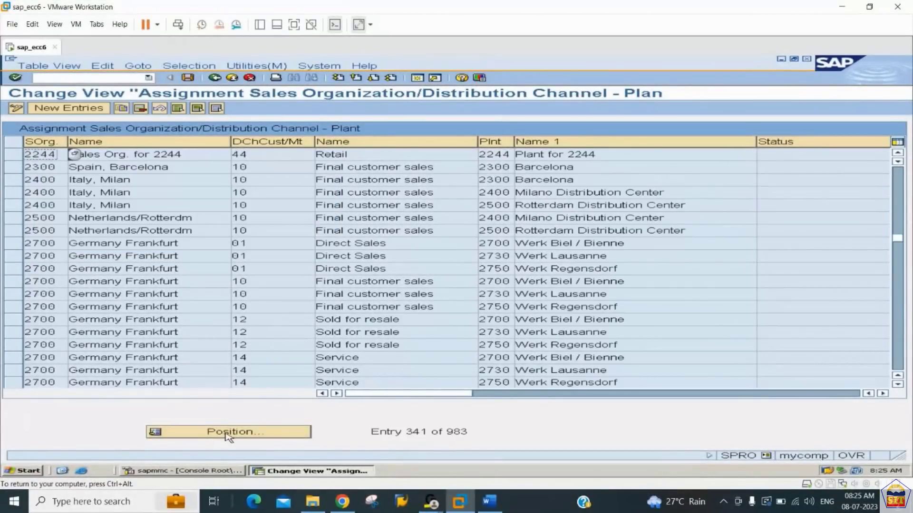
- Check the plant name in the sales organization 2244, distribution channel 44 row
drag(596, 154, 561, 156)
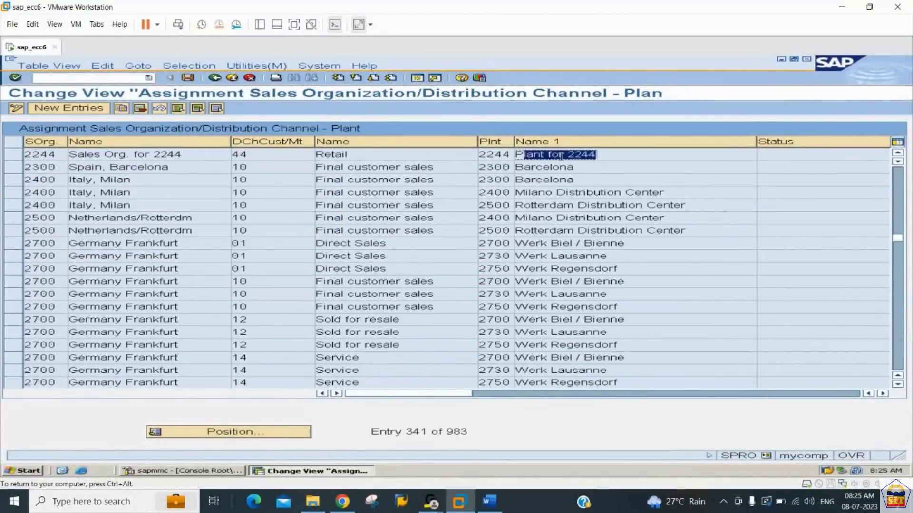
click(791, 154)
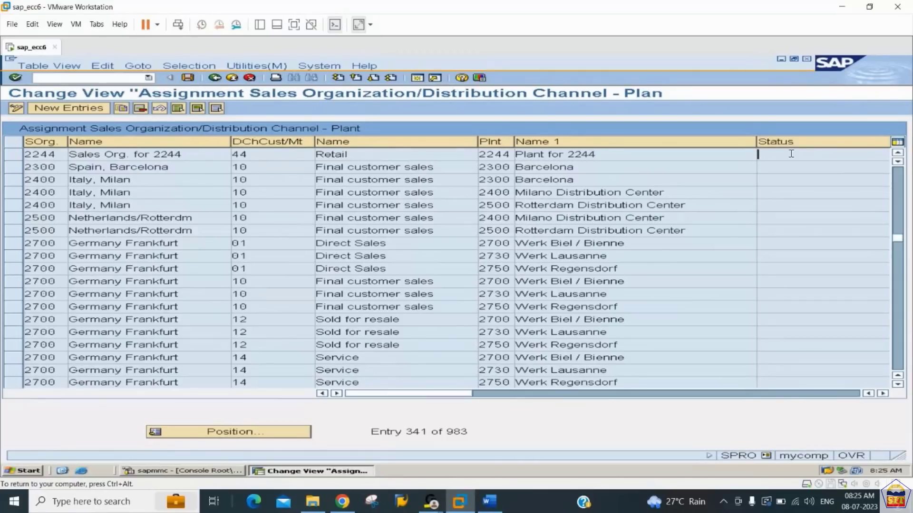
drag(600, 153, 509, 160)
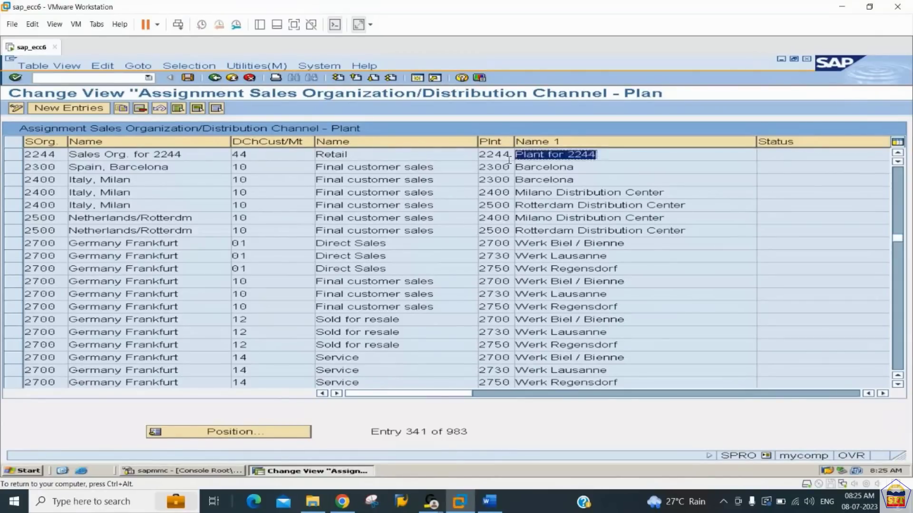
- Switch to the Word notes and read the instructions for step 9, Business Area Account Assignment
click(489, 501)
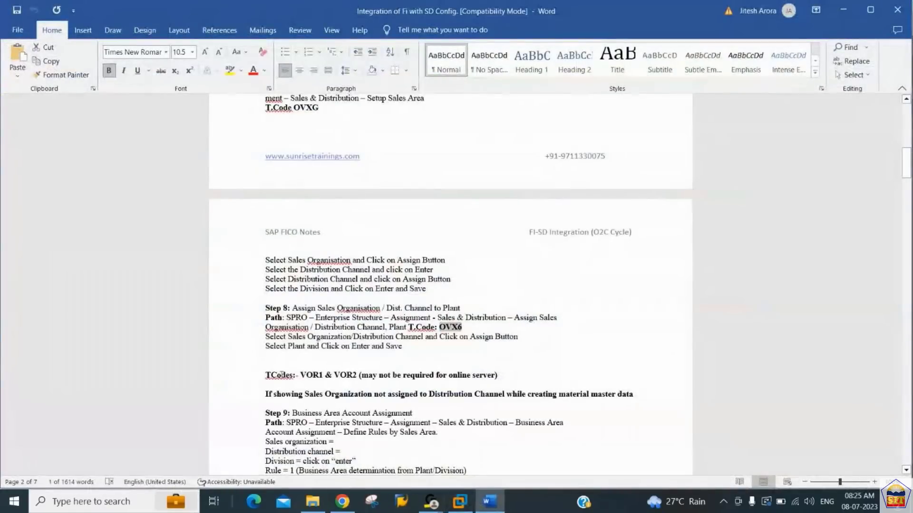
click(281, 375)
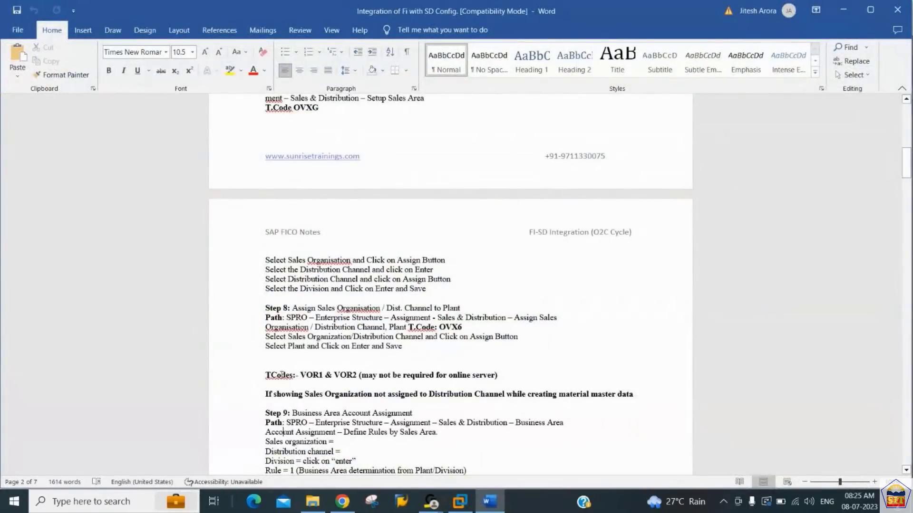
scroll(281, 374, down, 4)
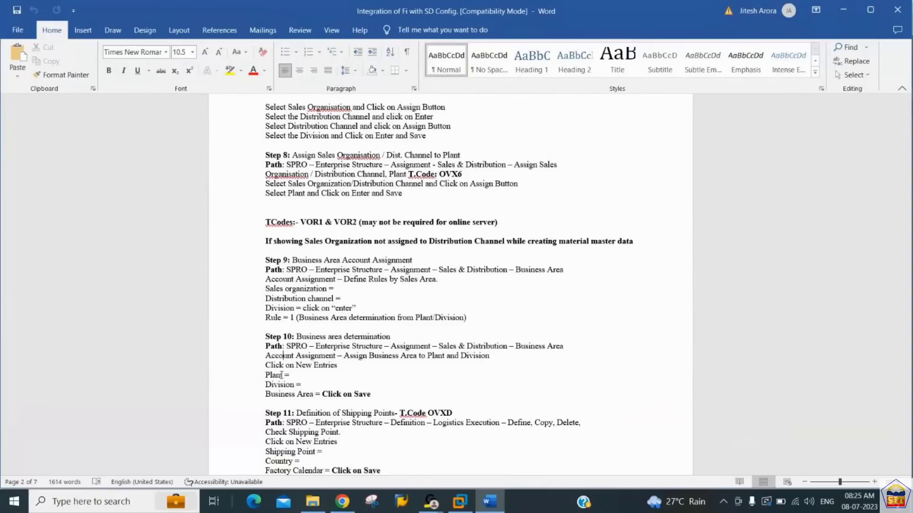
- Return to the SAP implementation guide, expand Business Area Account Assignment and open Define Rules By Sales Area
click(460, 502)
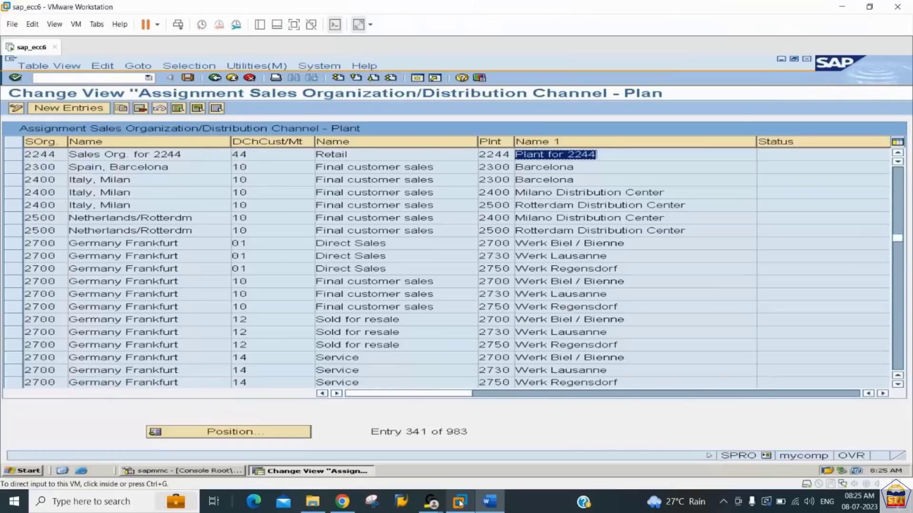
click(220, 78)
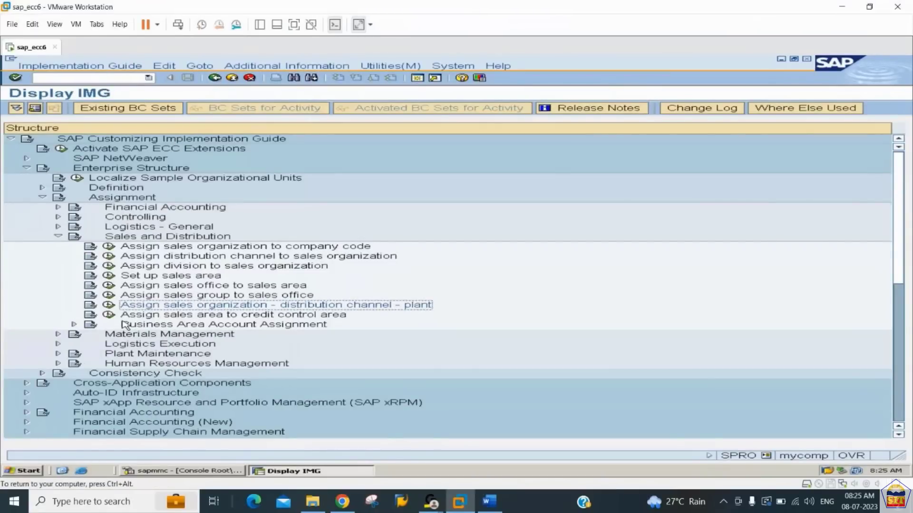
click(75, 325)
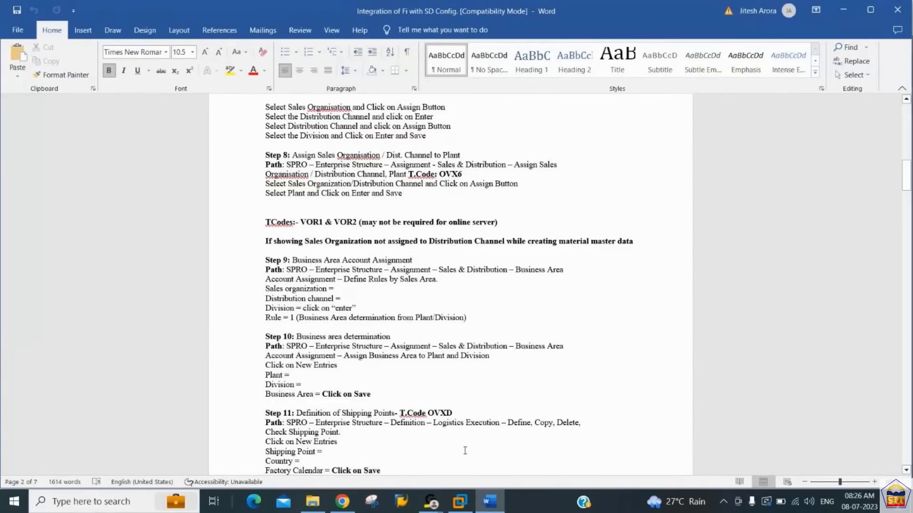
click(459, 502)
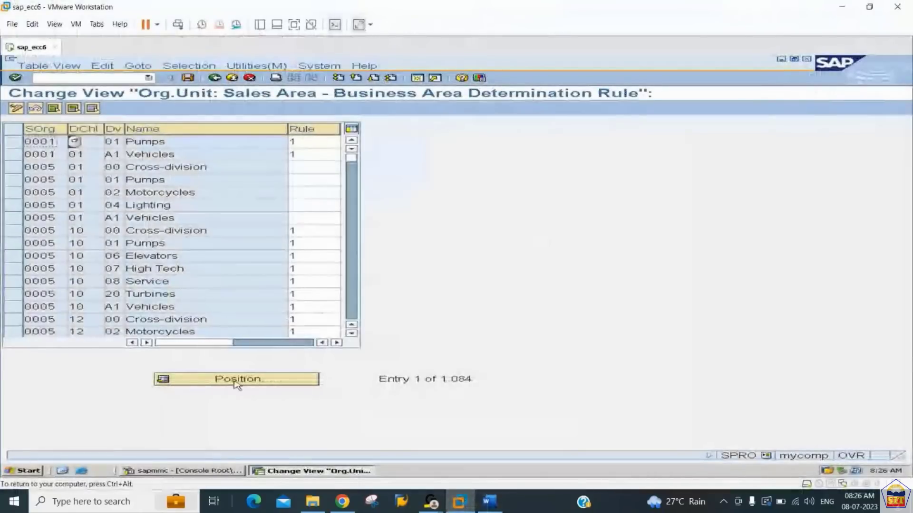
- Position the business area determination rule table on sales organization 2244, distribution channel 44 and division 44
click(237, 379)
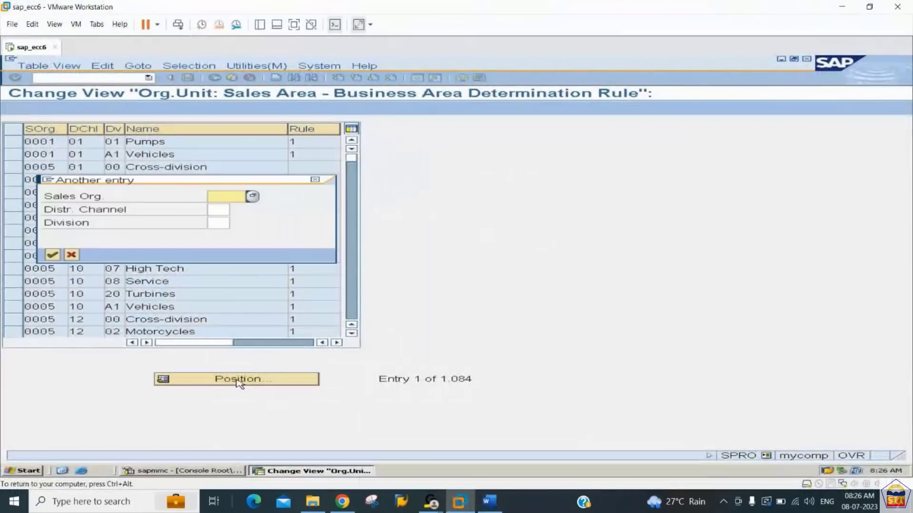
text(2244)
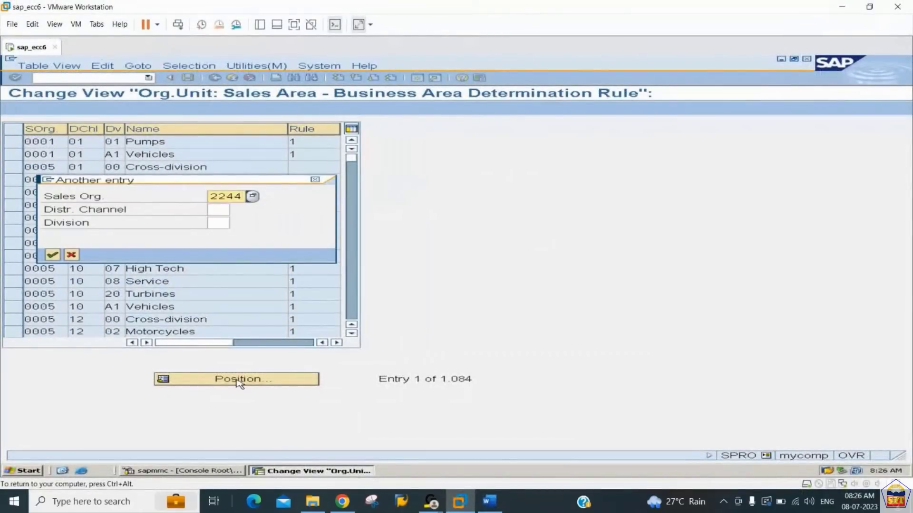
key(Tab)
text(44)
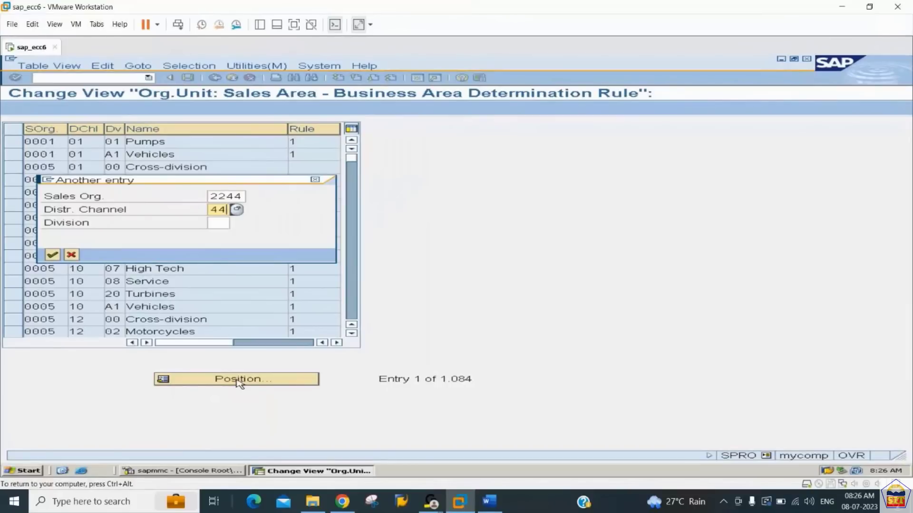
key(Tab)
text(44)
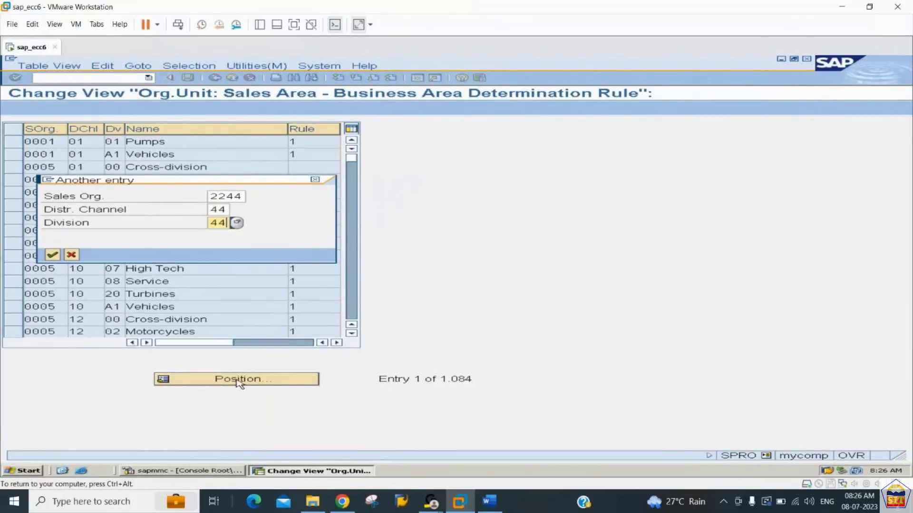
key(Return)
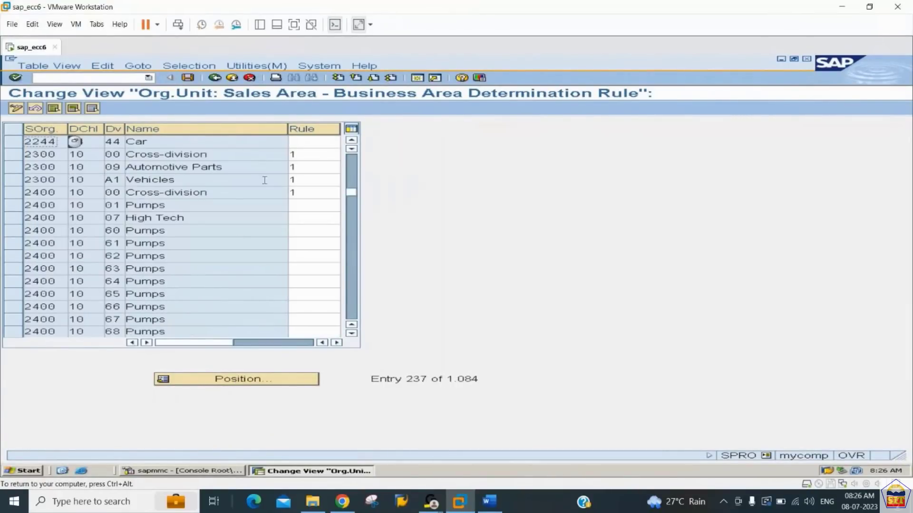
- Assign rule 001, business area determination from plant/division, to sales area 2244/44/44, save it in the customizing request and return to the guide
click(300, 141)
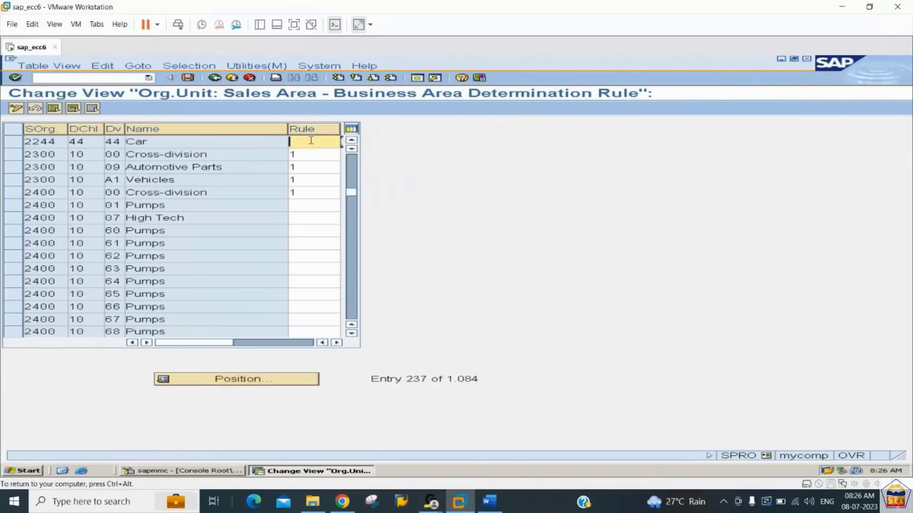
click(342, 142)
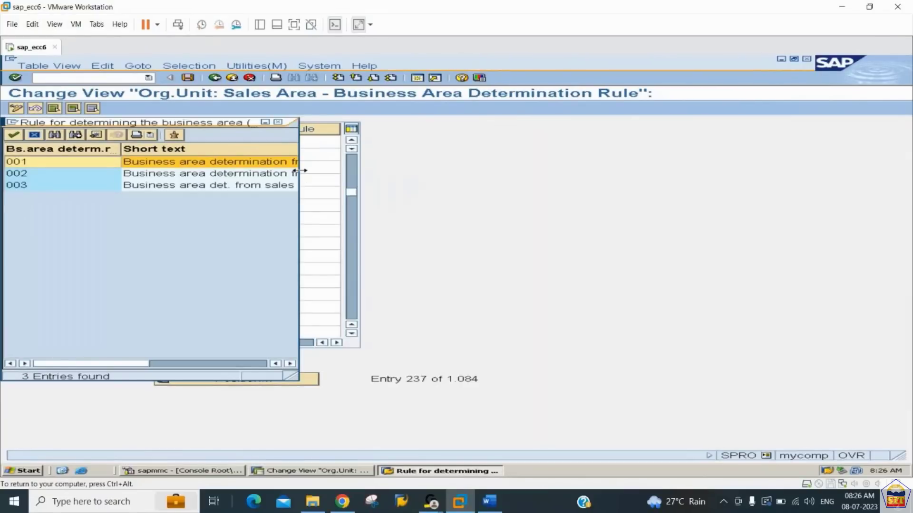
drag(297, 170, 473, 170)
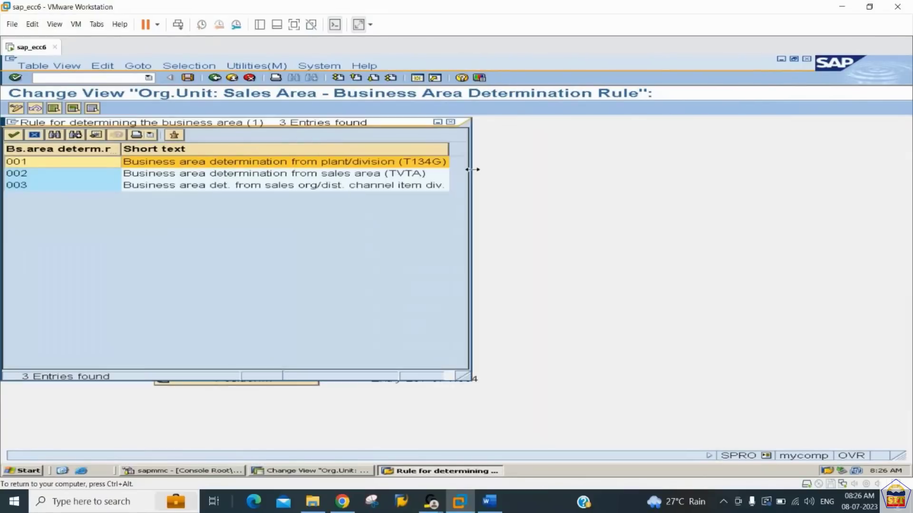
double_click(317, 163)
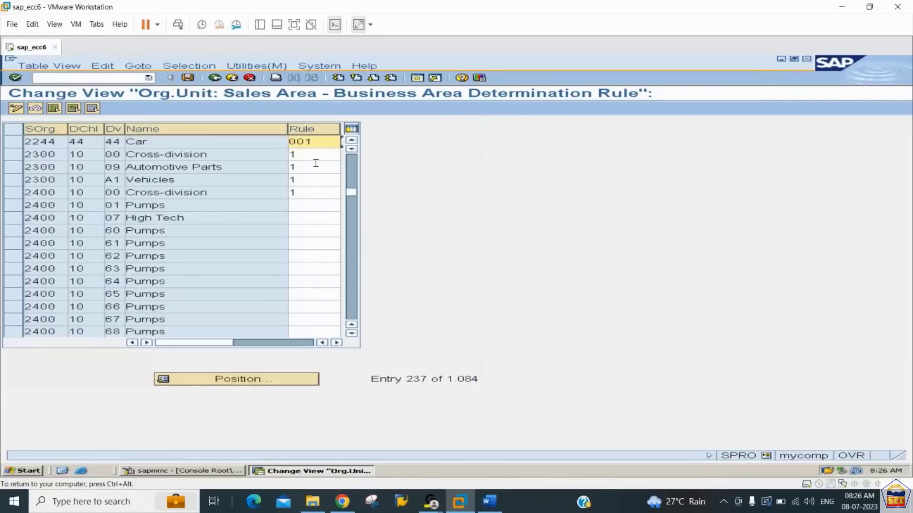
key(Return)
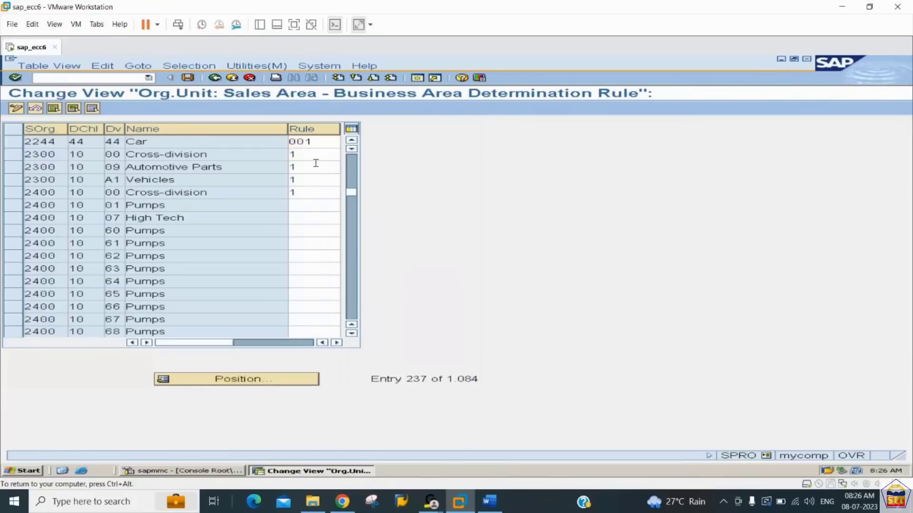
key(ctrl+s)
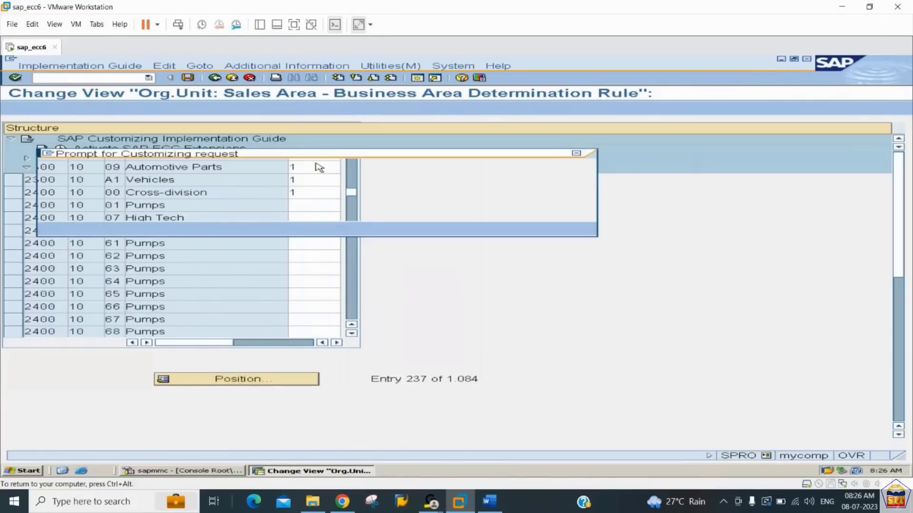
key(Return)
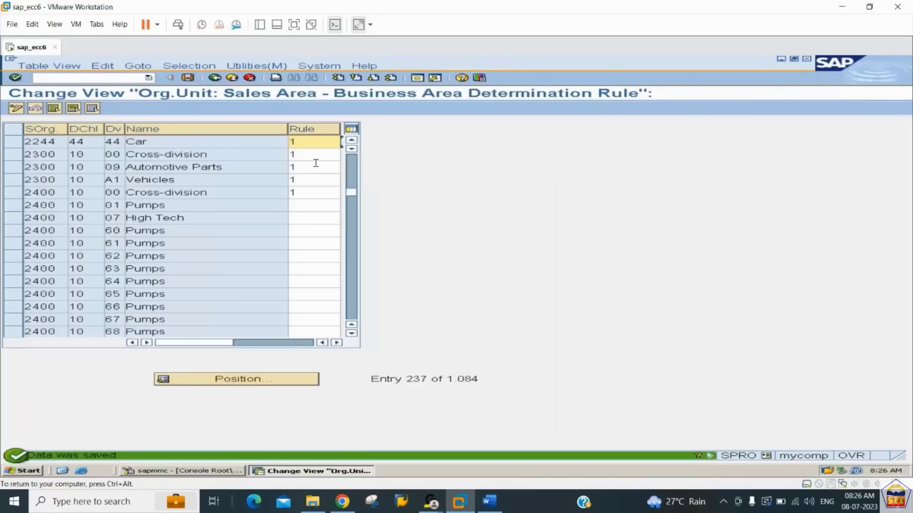
click(218, 78)
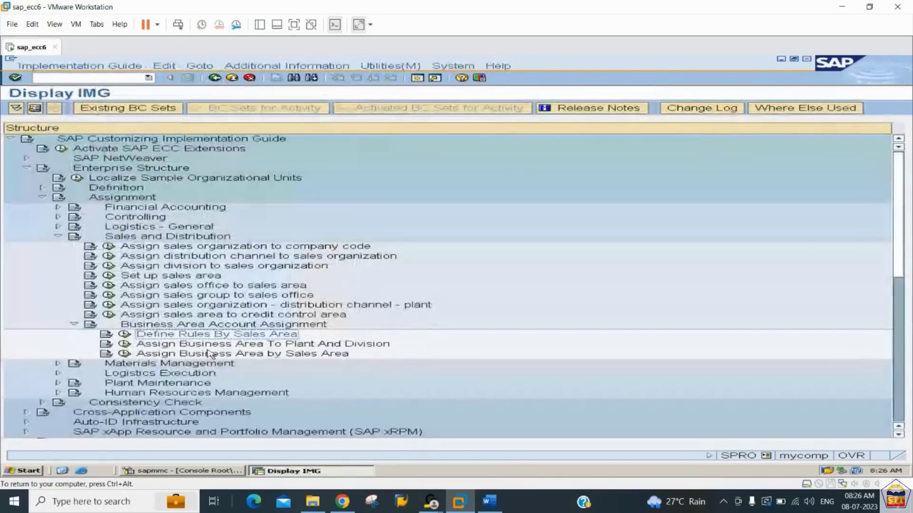
- Read step 10, Business area determination, in the Word notes for its path and required fields
click(489, 501)
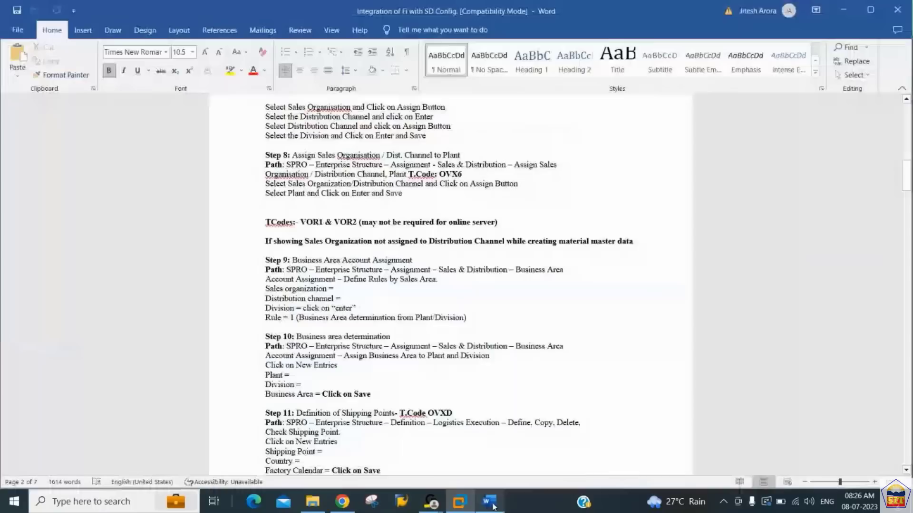
click(327, 310)
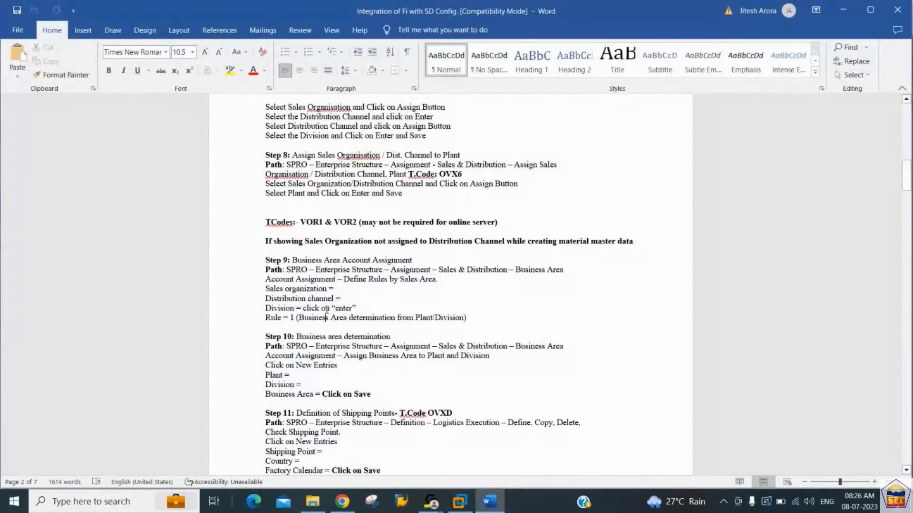
key(Down)
key(Down)
key(Down)
key(Down)
key(Right)
key(Right)
key(Right)
key(Right)
key(Right)
key(Right)
key(Right)
key(Right)
key(Right)
key(Right)
key(Right)
key(Right)
- Switch back to SAP, open Assign Business Area To Plant And Division and start new entries
click(457, 503)
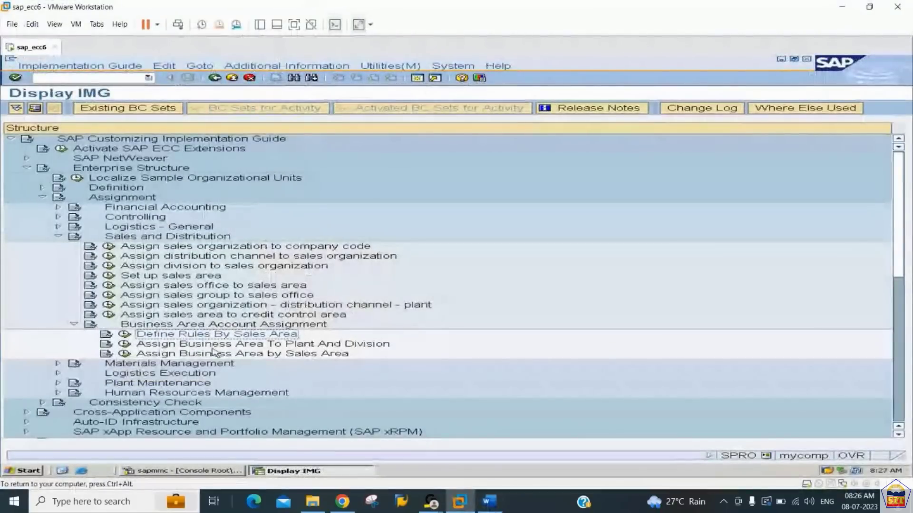
click(125, 344)
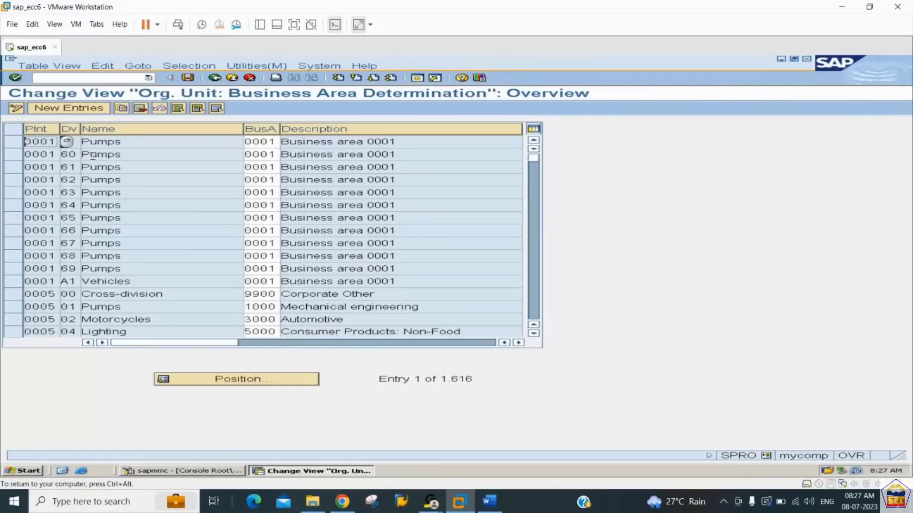
click(77, 110)
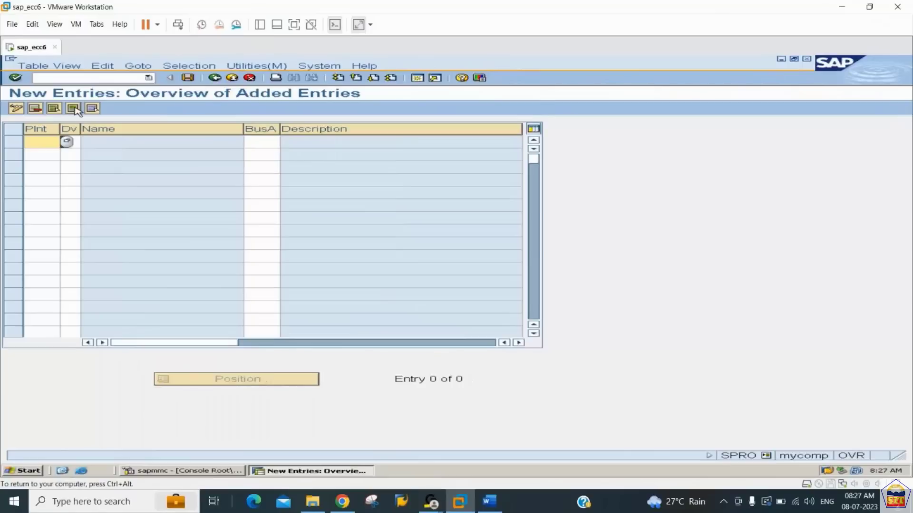
- Assign business area 0001 to plant 2244 and division 44, and save the entry in the customizing request
text(2244)
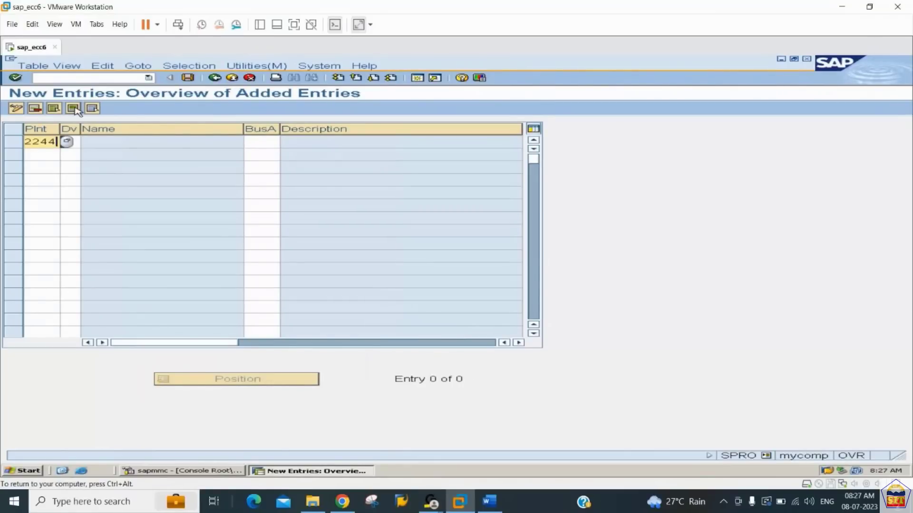
key(Tab)
text(44)
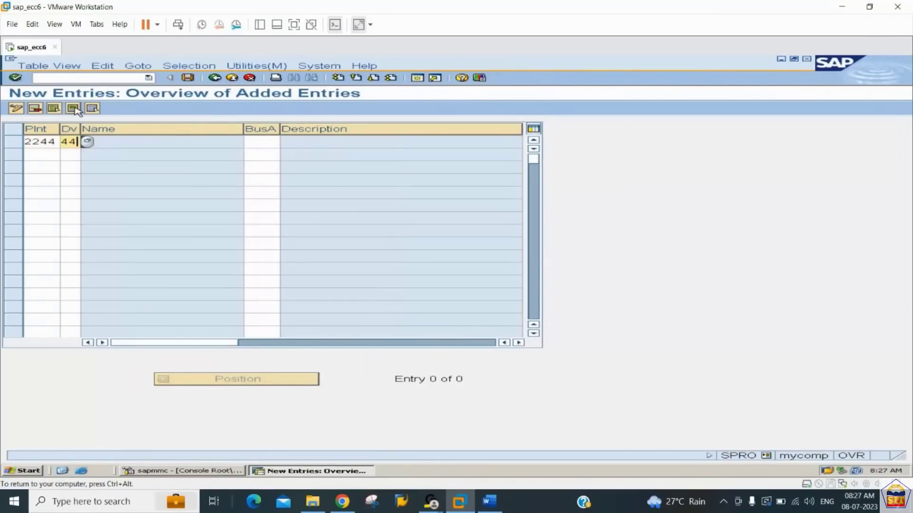
key(Tab)
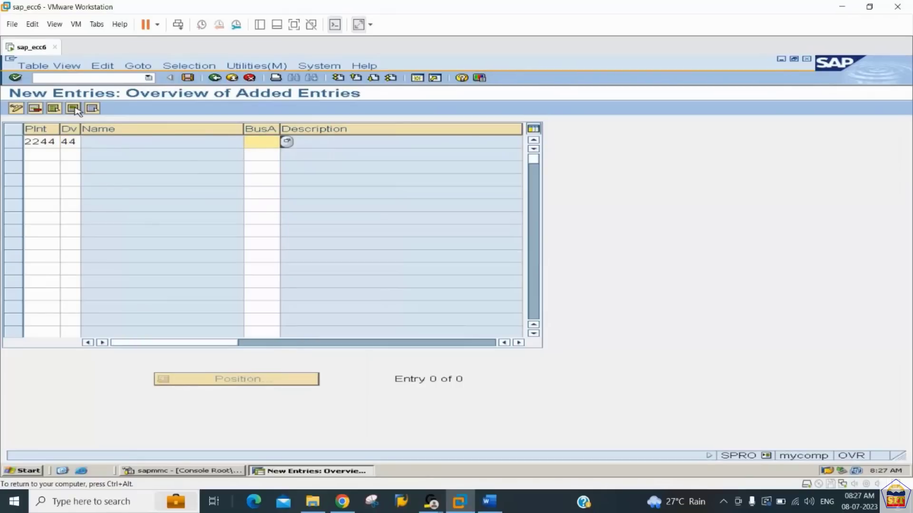
text(0001)
key(Return)
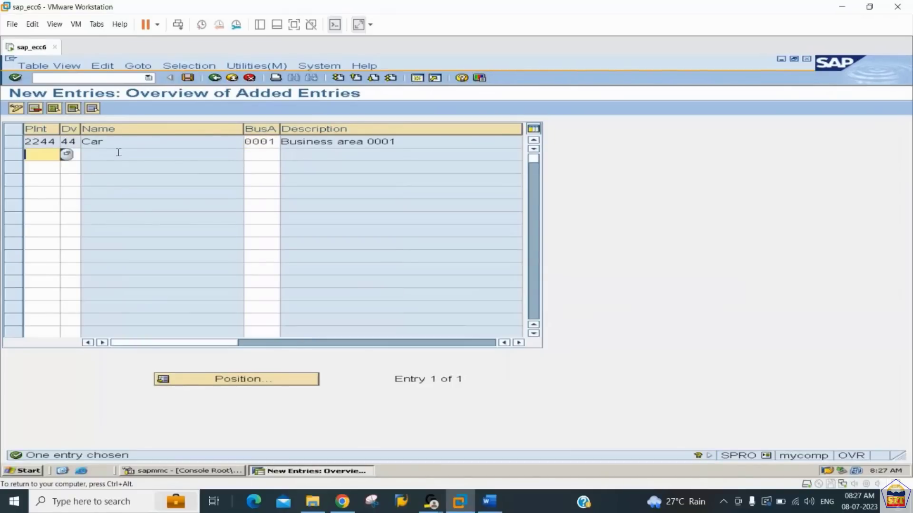
key(ctrl+s)
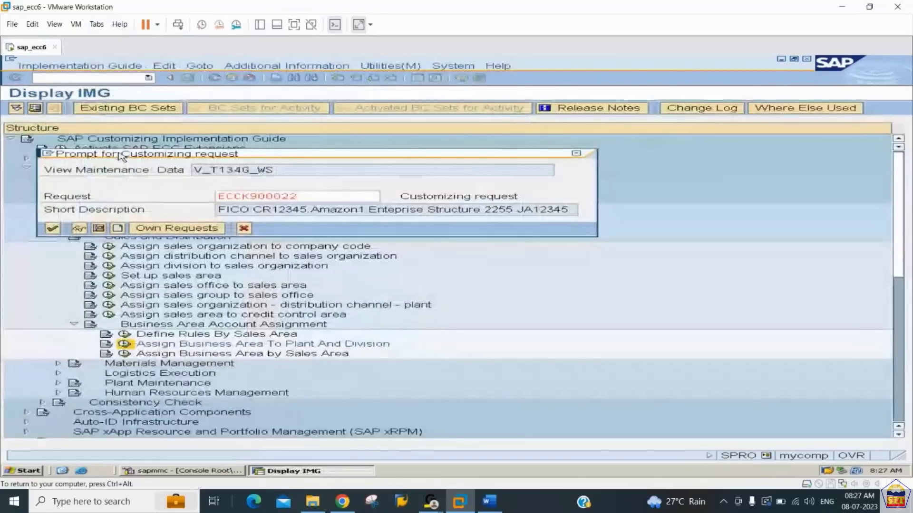
key(Return)
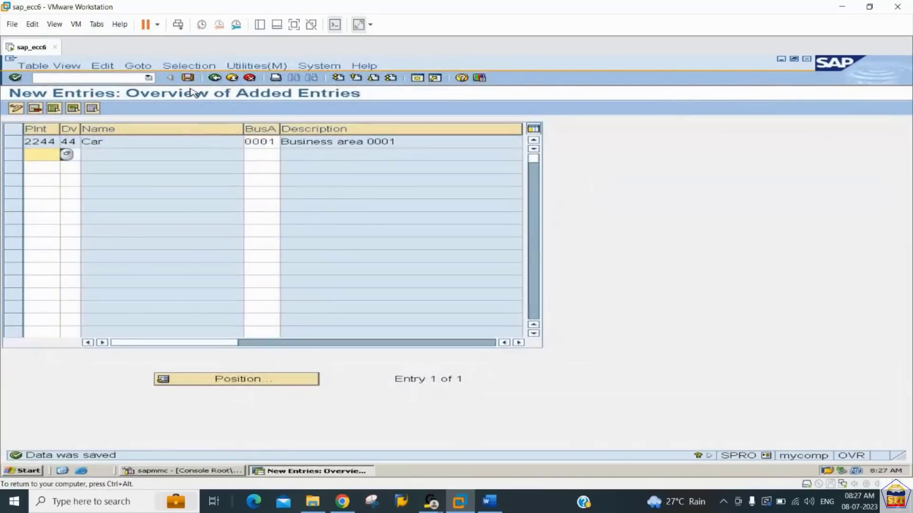
- Switch to the Word notes and read step 11, Definition of Shipping Points, for its path and required fields
click(489, 502)
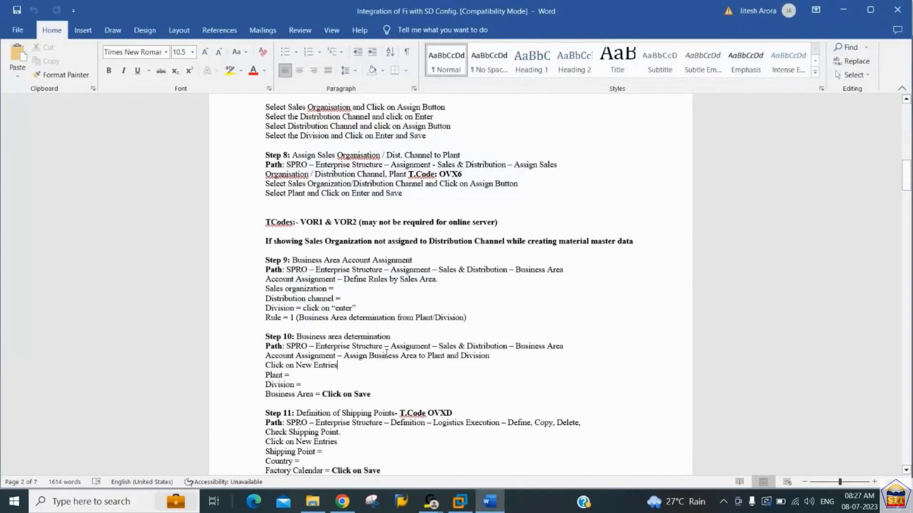
scroll(386, 354, down, 10)
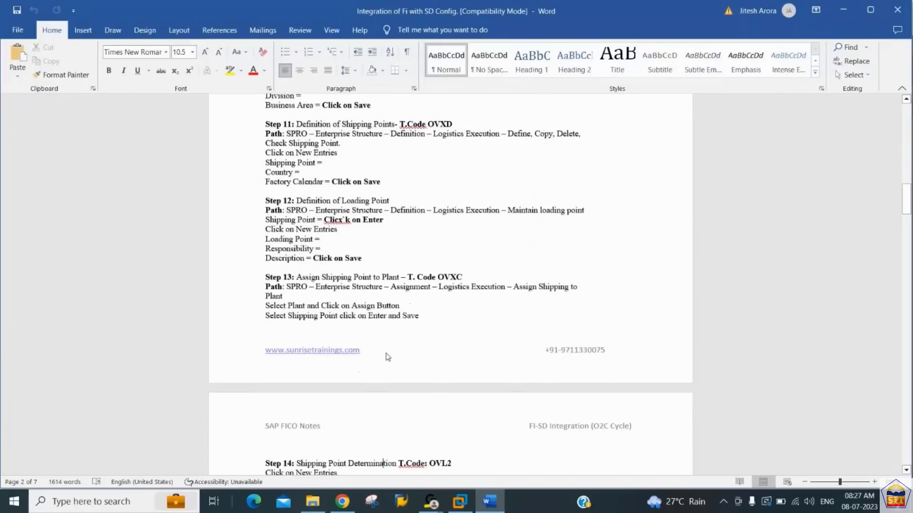
click(386, 353)
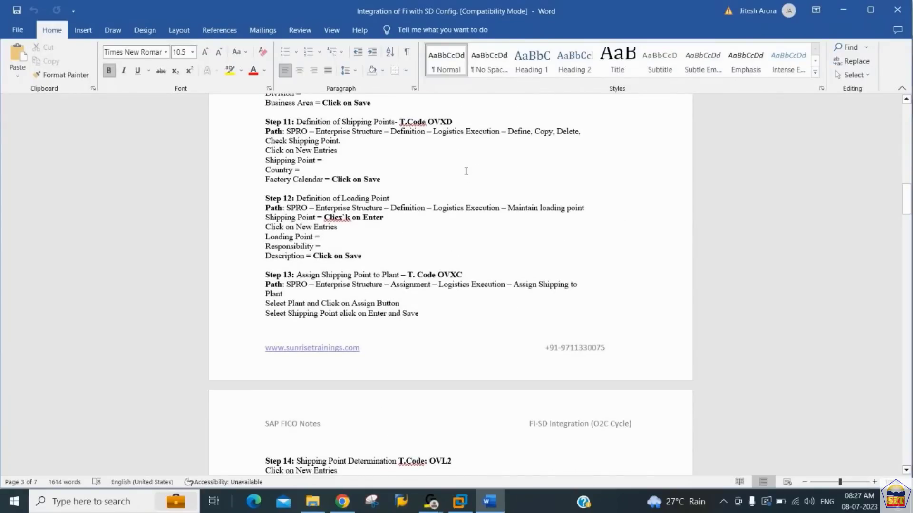
click(421, 131)
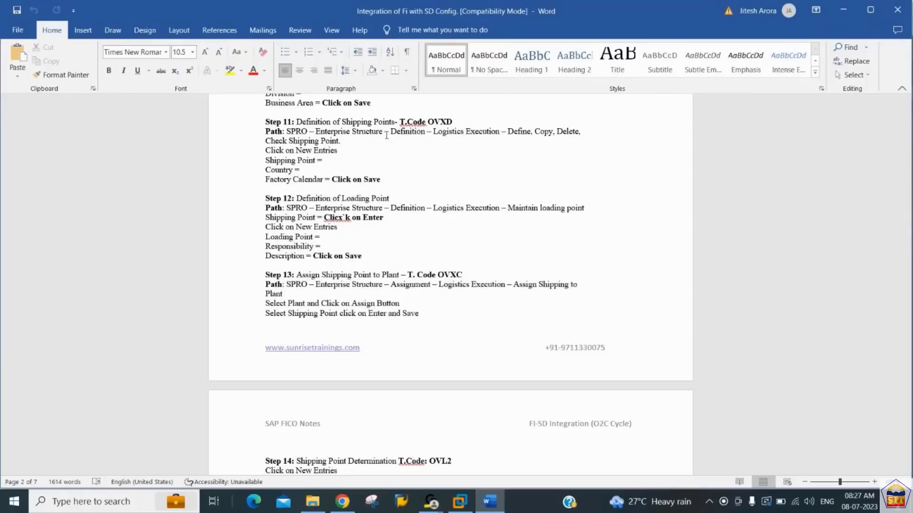
click(357, 121)
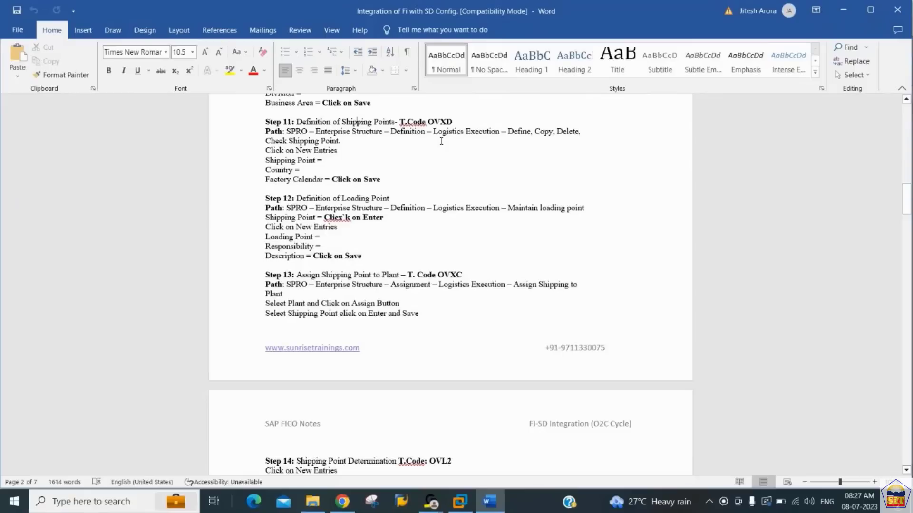
- Switch back to SAP, return to the implementation guide and collapse the Sales and Distribution and Assignment nodes
click(462, 504)
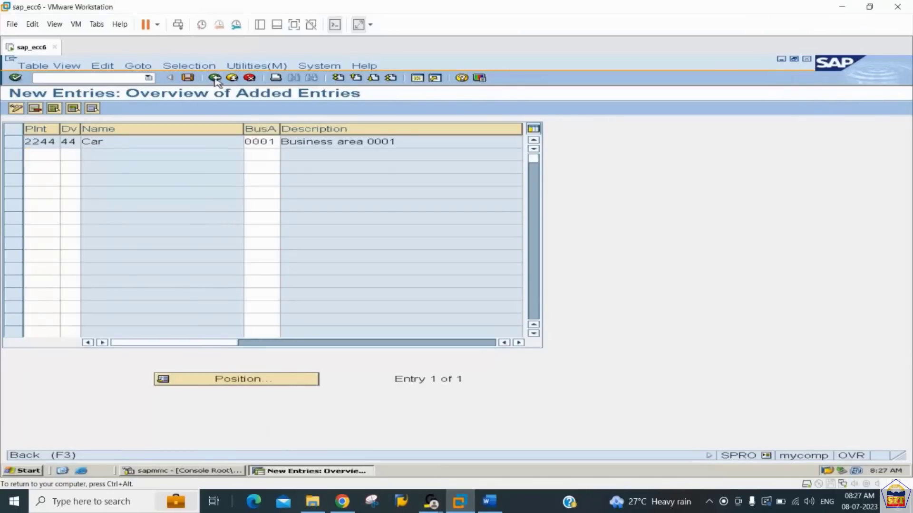
click(215, 78)
click(215, 78)
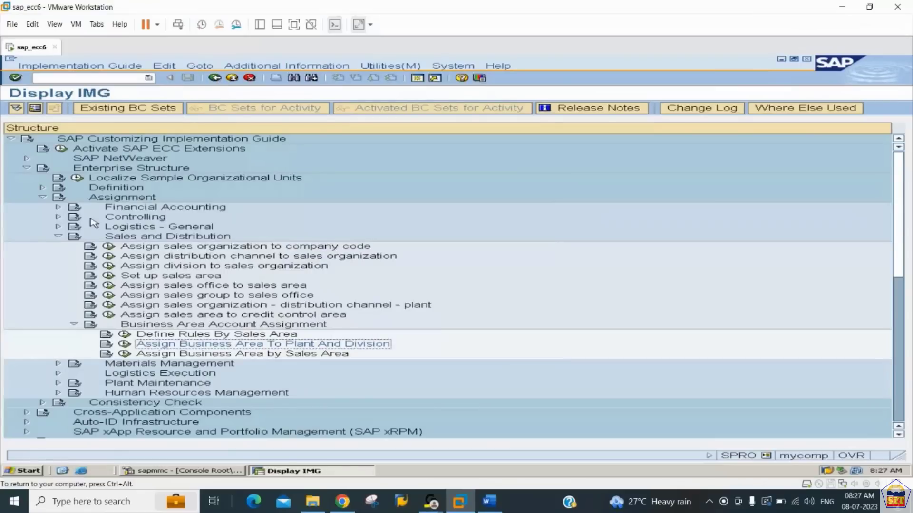
click(59, 237)
click(42, 197)
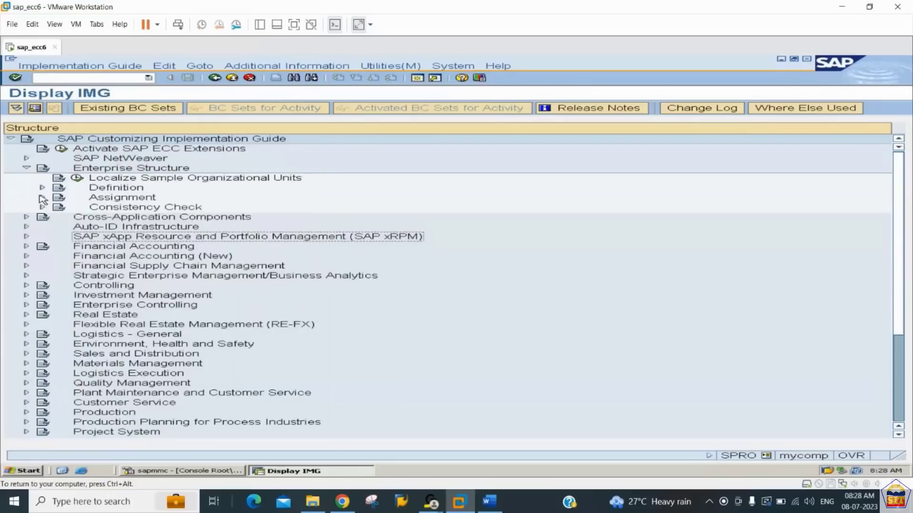
- Open Define shipping point under Enterprise Structure, Definition, Logistics Execution, and start a new entry
click(42, 188)
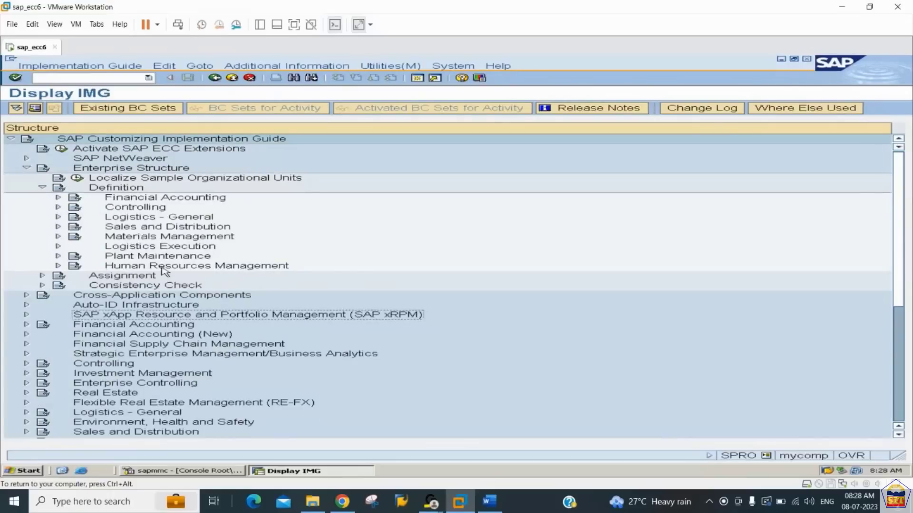
click(58, 246)
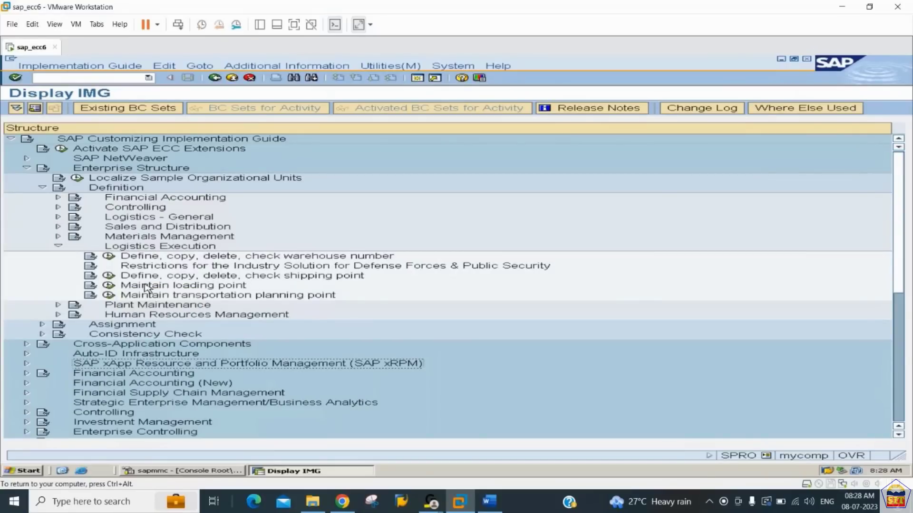
click(108, 277)
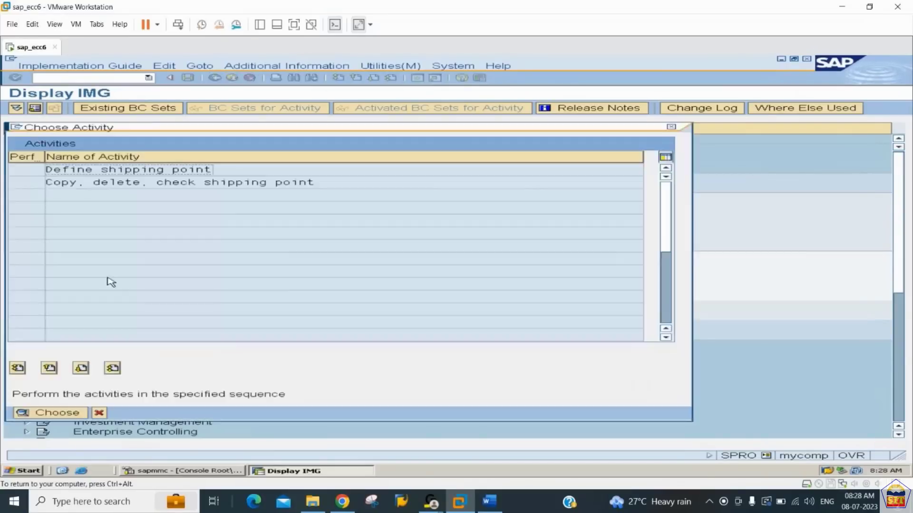
double_click(133, 169)
click(90, 108)
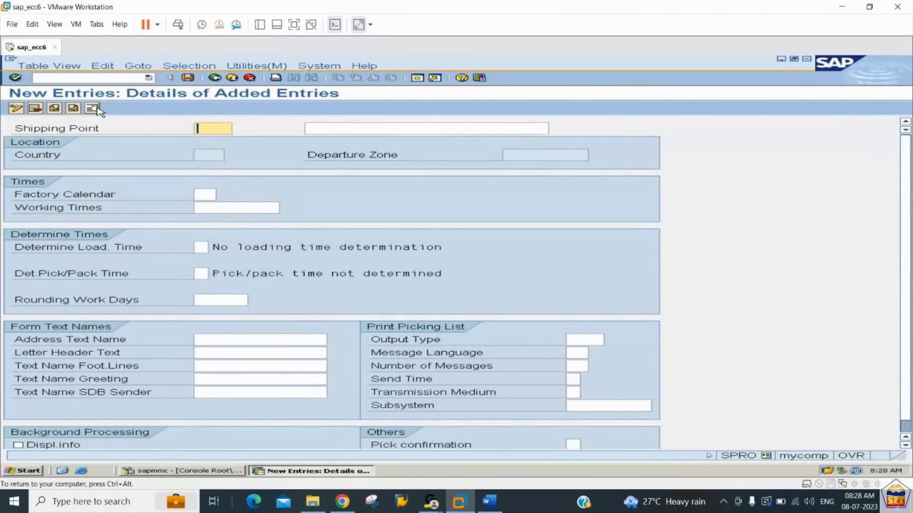
- Enter shipping point 2244 with the description "Shipping Point for 2244" and factory calendar 01
text(2244)
key(Tab)
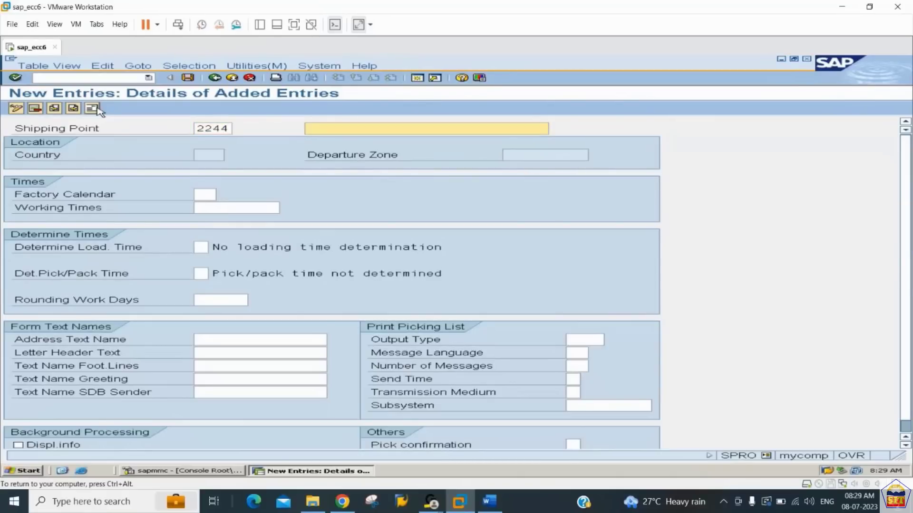
text(Shipping Point for 2244)
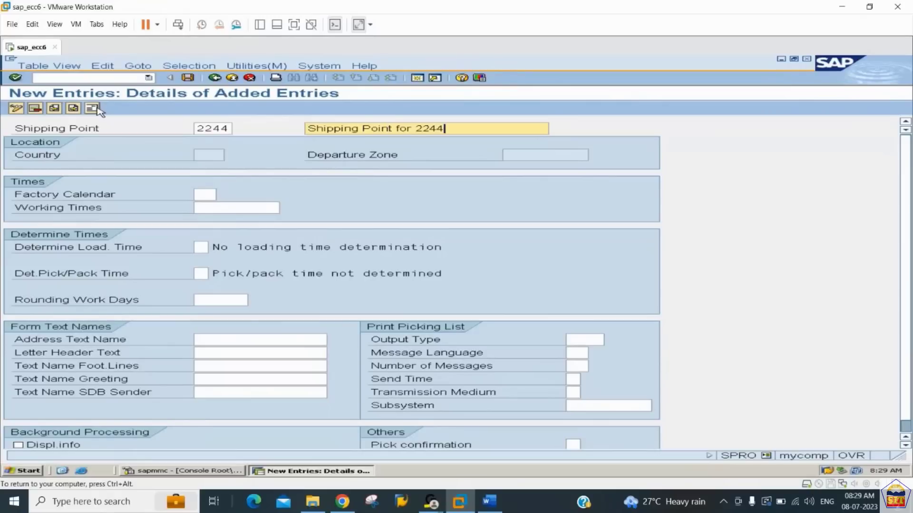
key(Tab)
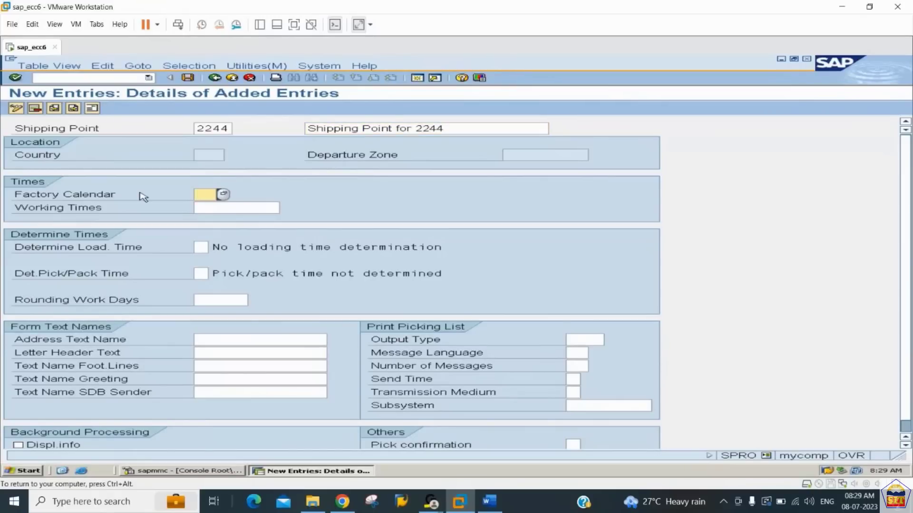
click(222, 194)
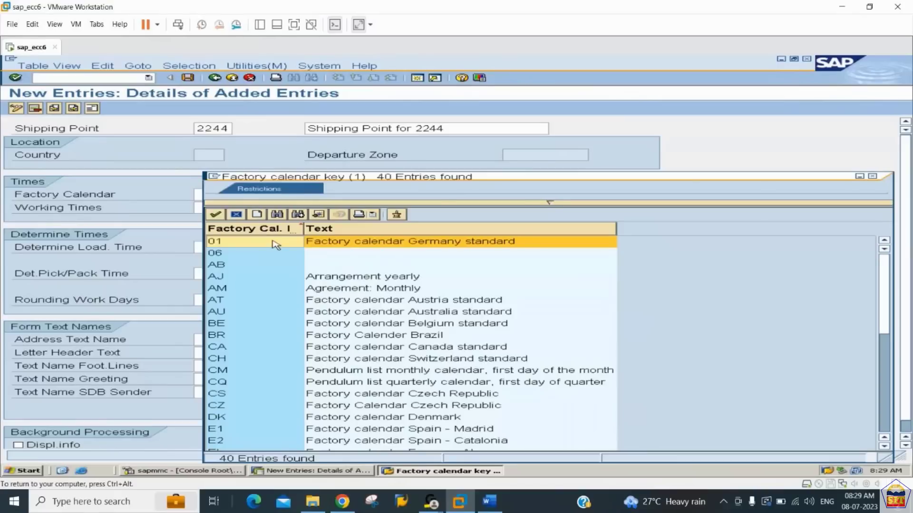
double_click(275, 243)
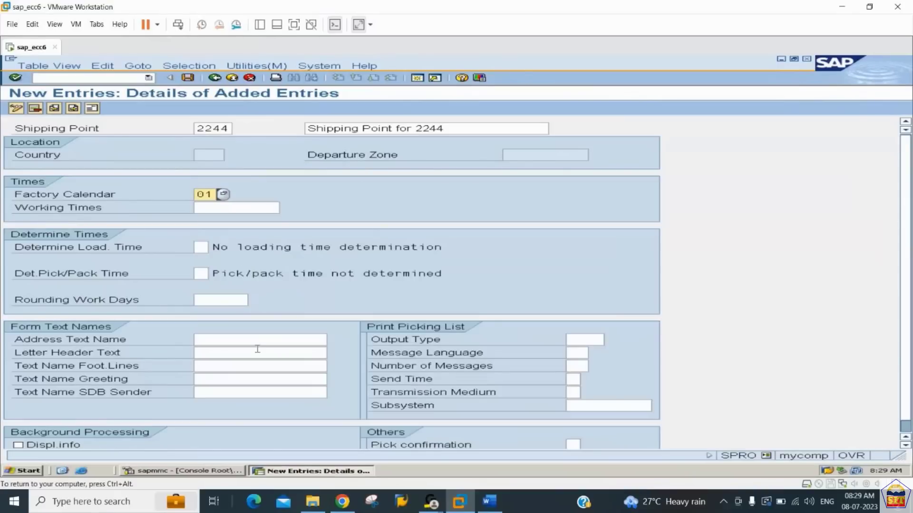
- Set the country in shipping point 2244's address to US, save the entry and return to the shipping points overview
click(94, 109)
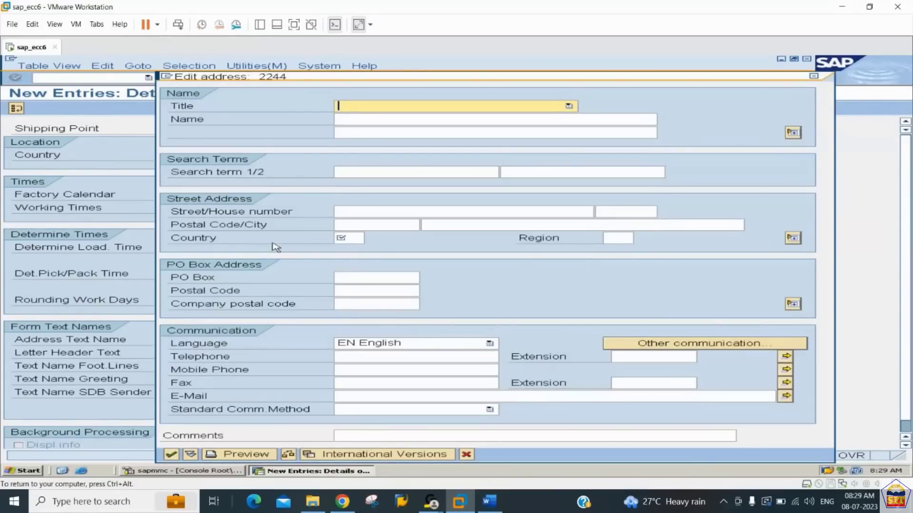
click(345, 237)
text(us)
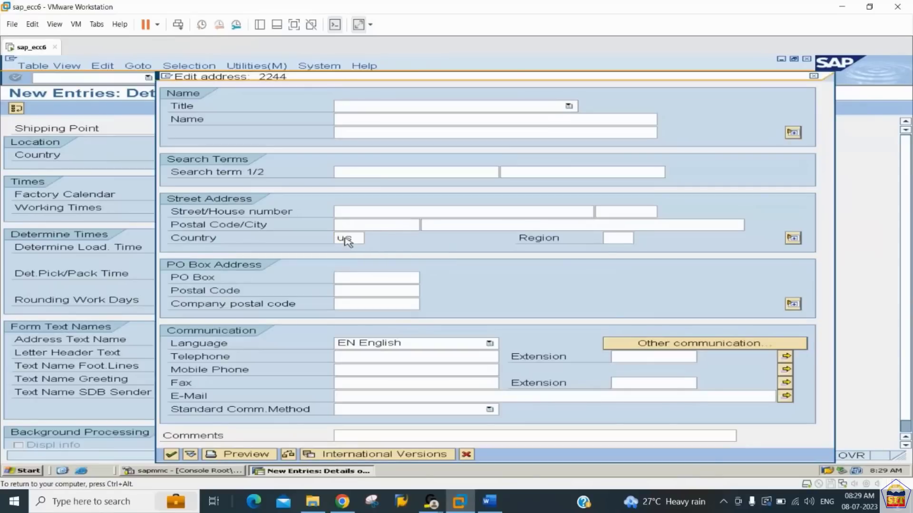
key(Return)
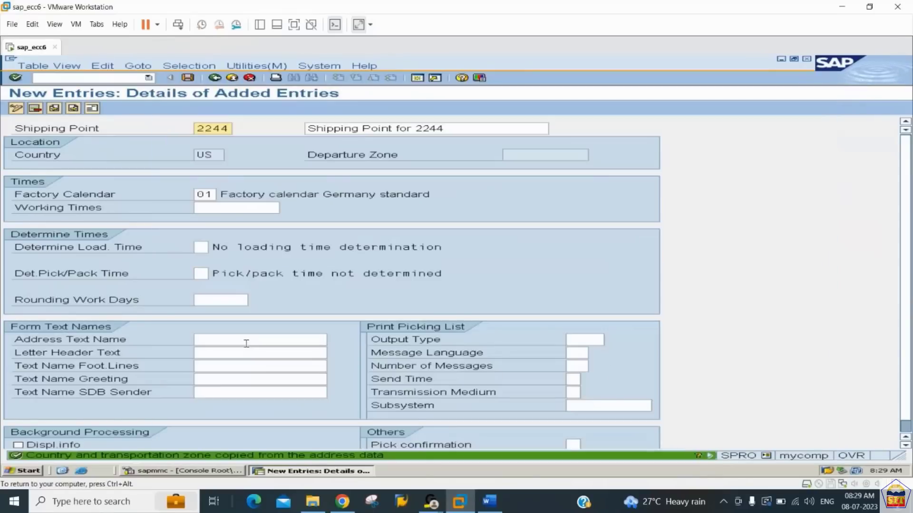
click(188, 78)
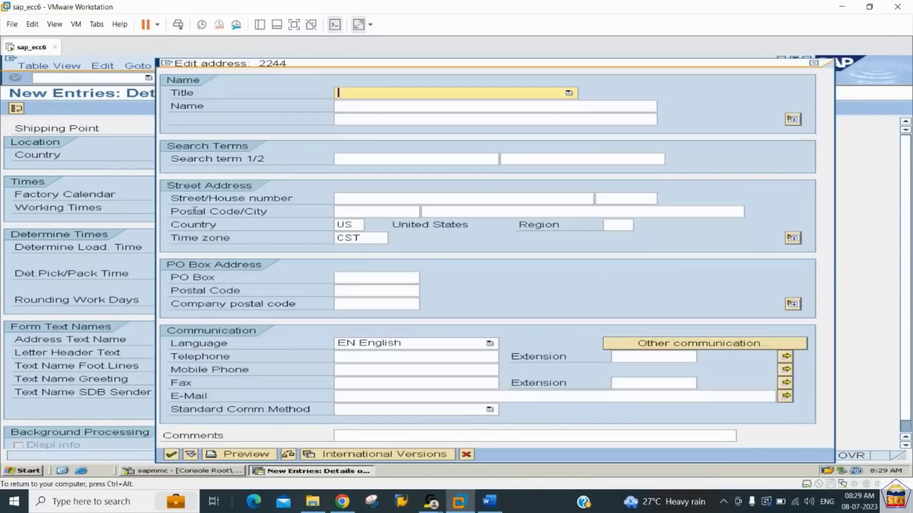
click(171, 454)
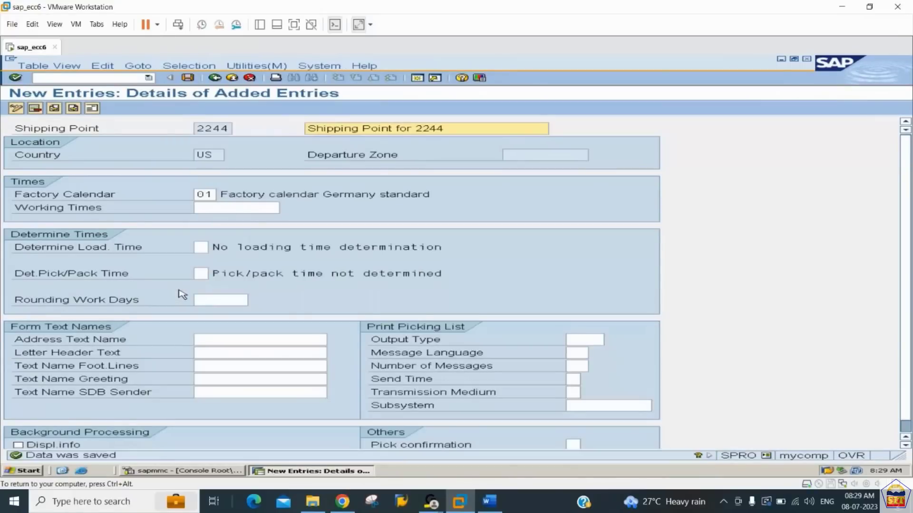
click(215, 78)
- Switch to the Word notes and read step 12, Definition of Loading Point, for its path and required fields
click(490, 501)
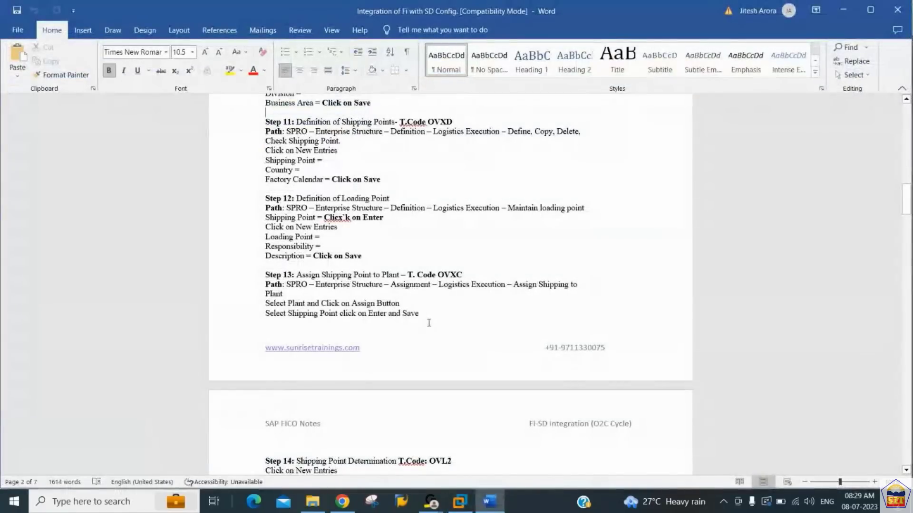
key(Down)
key(Down)
key(Down)
key(Down)
key(Down)
key(Down)
key(Down)
key(Down)
key(Down)
key(Down)
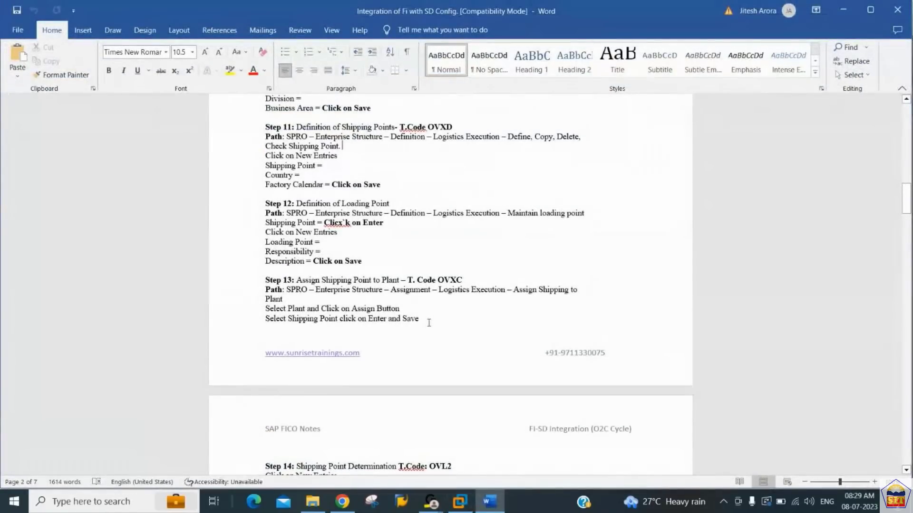
key(Down)
key(Down)
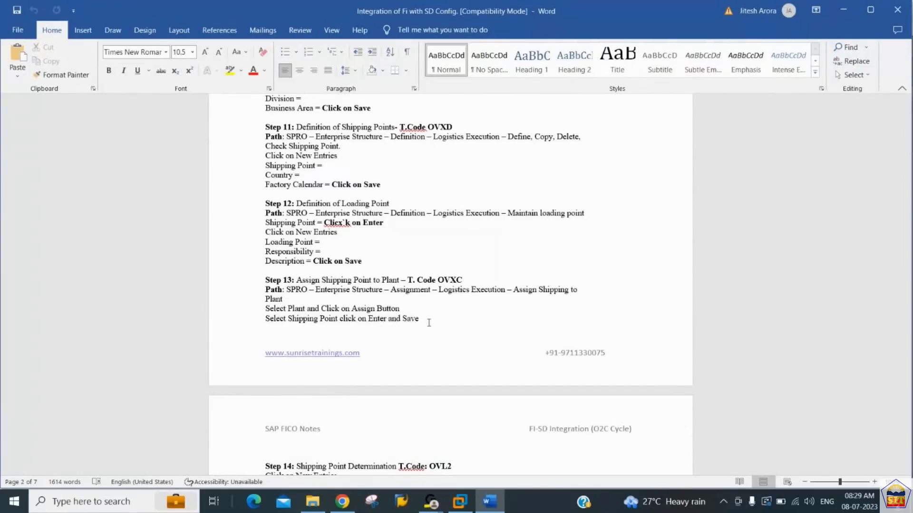
- Switch back to SAP, return to the guide and open Maintain loading point for shipping point 2244
click(460, 504)
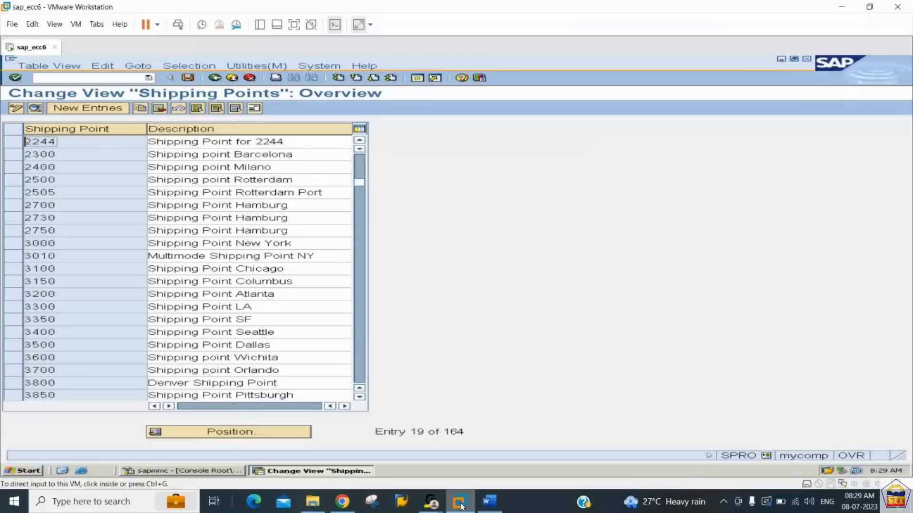
click(215, 78)
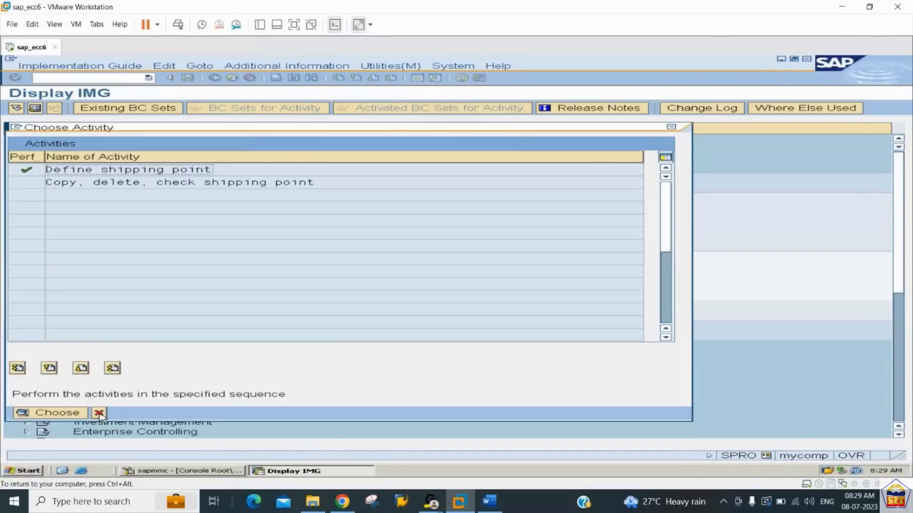
click(99, 413)
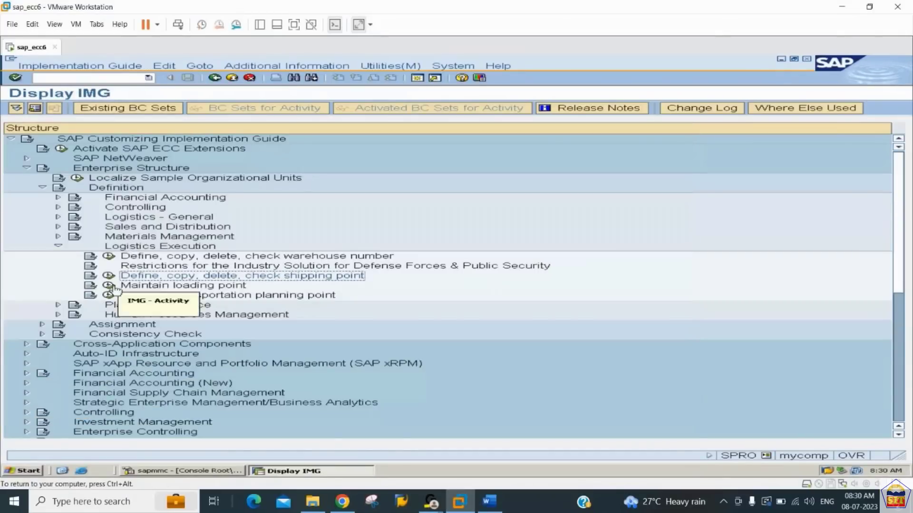
click(109, 285)
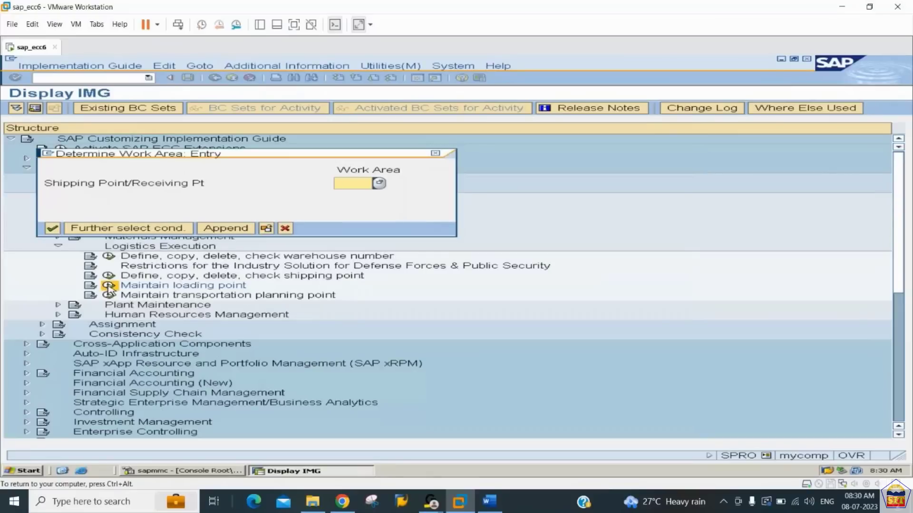
text(2244)
key(Return)
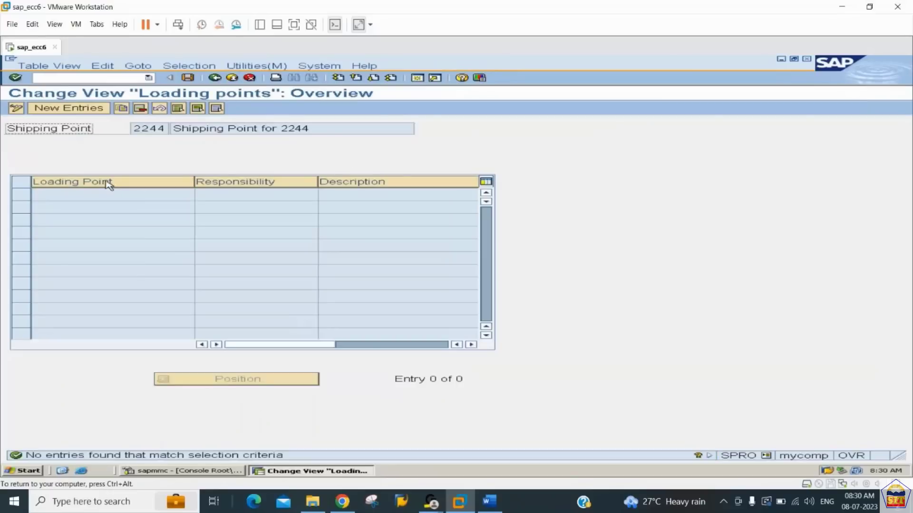
- Start a new entry for loading point 44 under shipping point 2244, with responsibility 2244
click(74, 112)
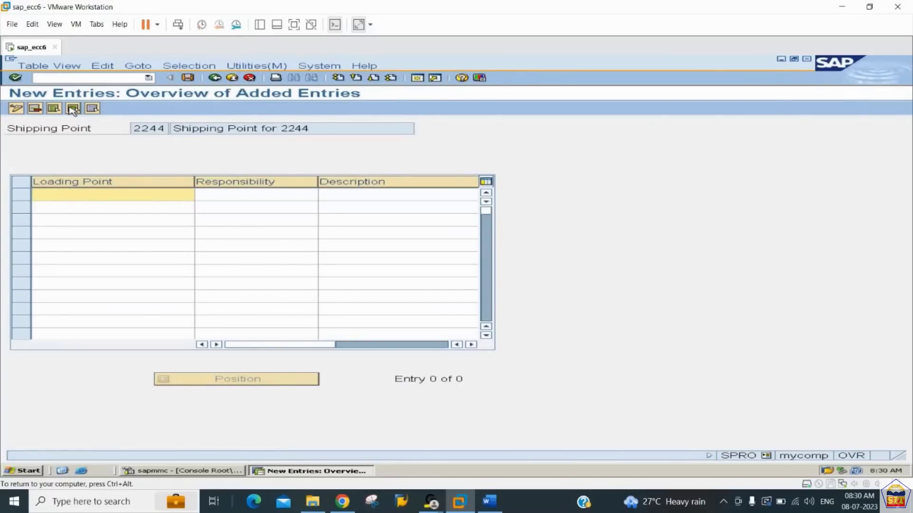
text(44)
key(Tab)
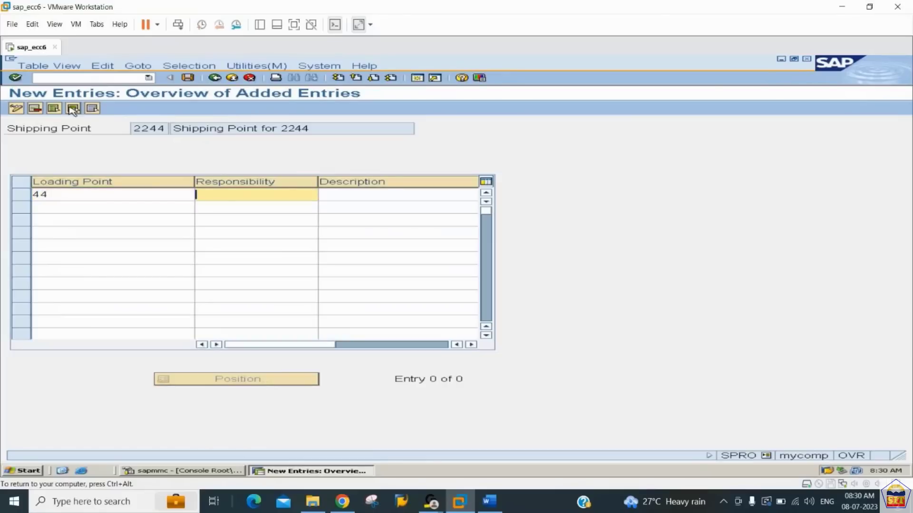
text(ASIA)
key(BackSpace)
key(BackSpace)
key(BackSpace)
key(BackSpace)
text(2244)
key(Tab)
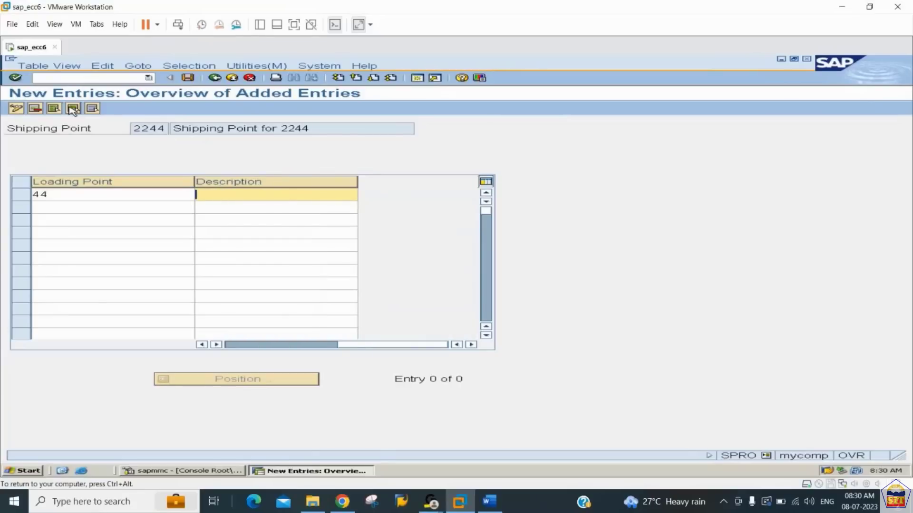
- Describe loading point 44 as "Loading Point 2244", save it in the customizing request and return to the loading points overview
text(ASAP)
key(shift+Tab)
key(Tab)
key(BackSpace)
key(BackSpace)
key(BackSpace)
key(BackSpace)
text(Loading Point 2244)
key(Return)
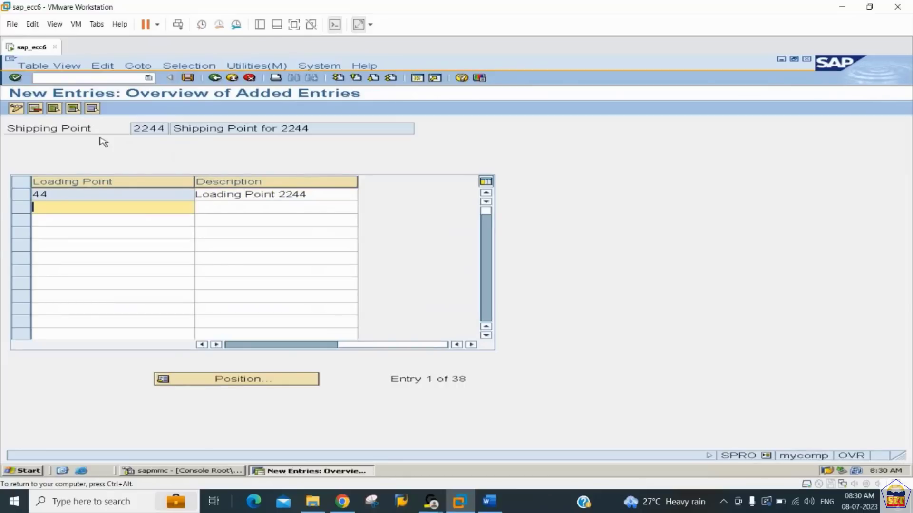
key(ctrl+s)
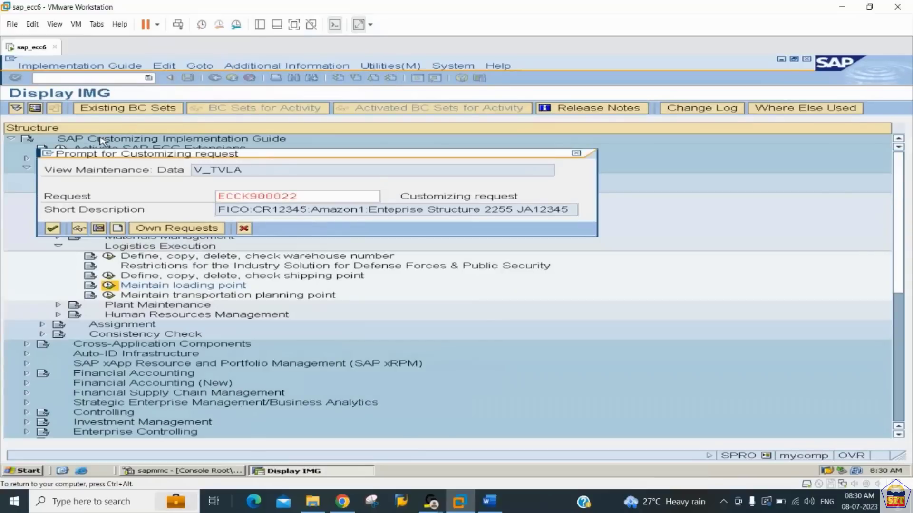
key(Return)
click(214, 78)
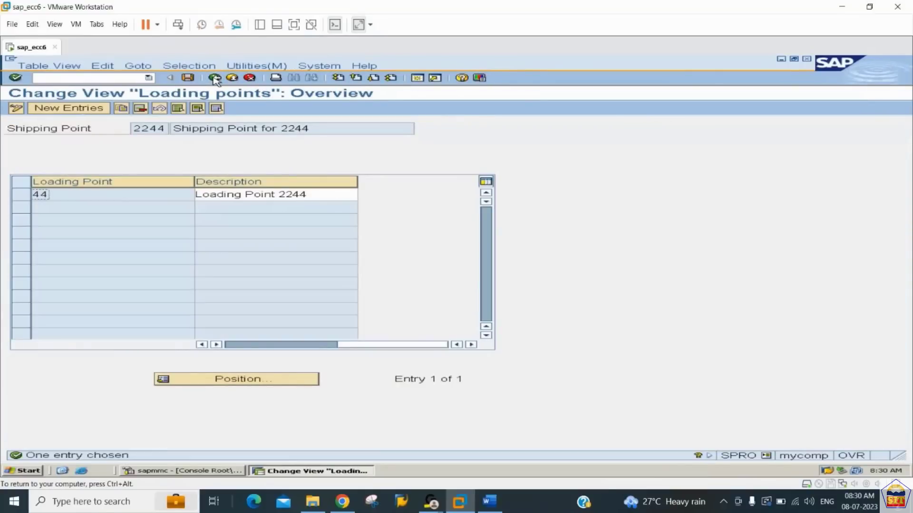
- Return to the implementation guide, switch to the Word notes and read step 13, Assign Shipping Point to Plant
click(215, 78)
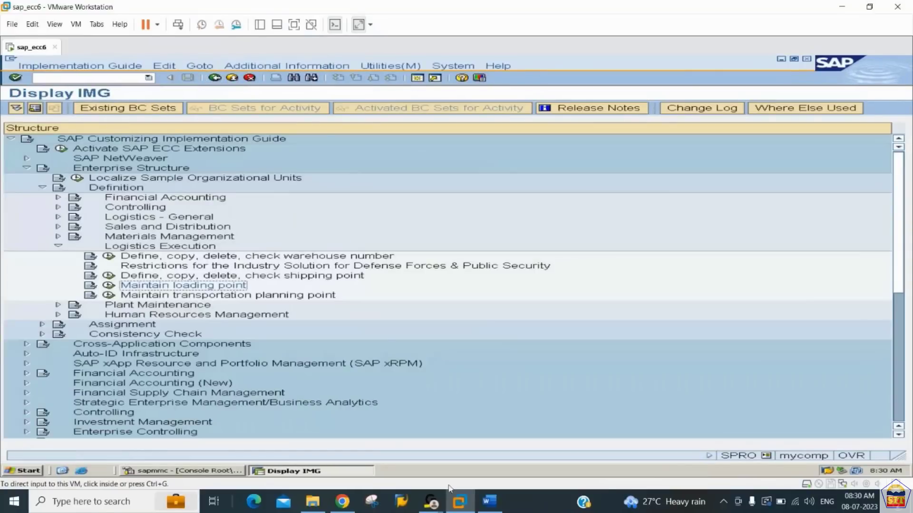
click(491, 503)
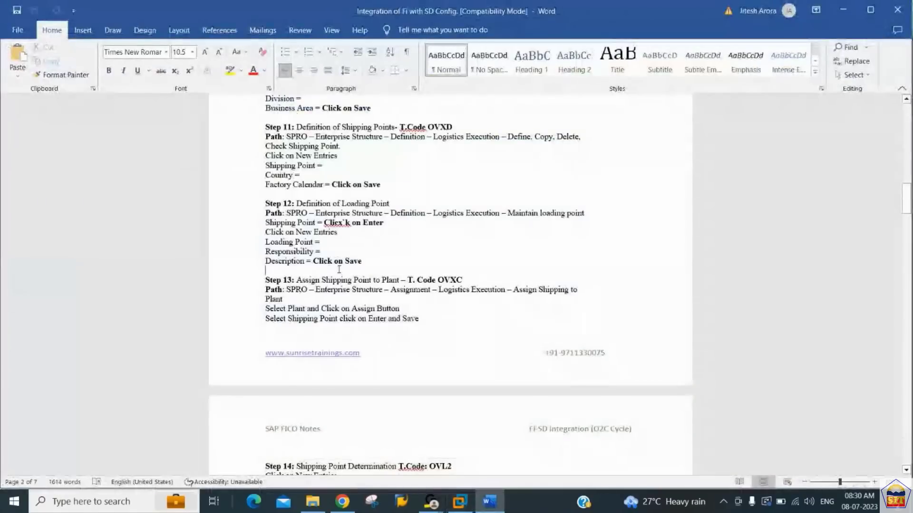
scroll(339, 270, down, 3)
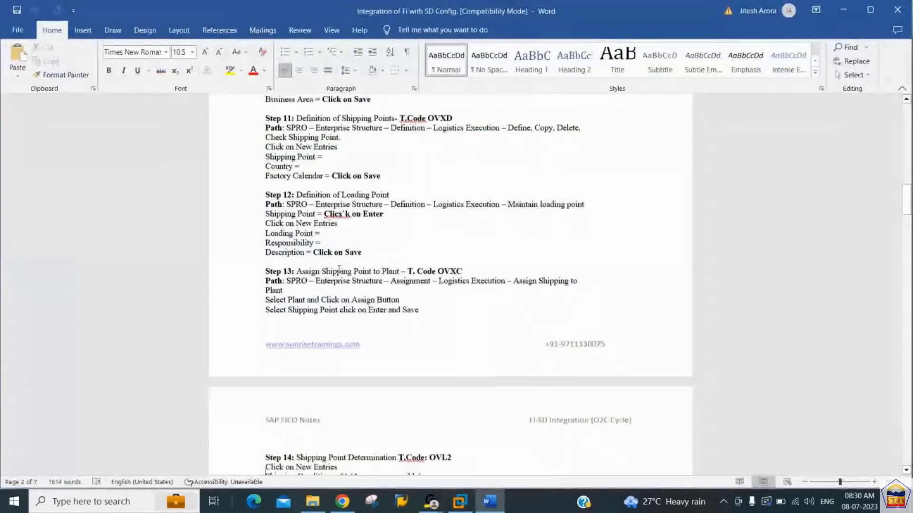
scroll(340, 272, down, 1)
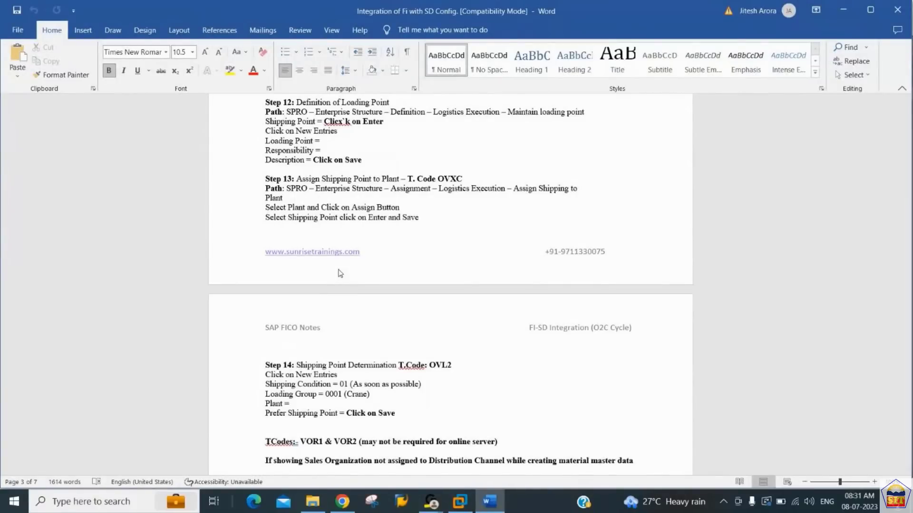
- Switch back to SAP and open Assign shipping point to plant under Enterprise Structure, Assignment, Logistics Execution
key(alt+Tab)
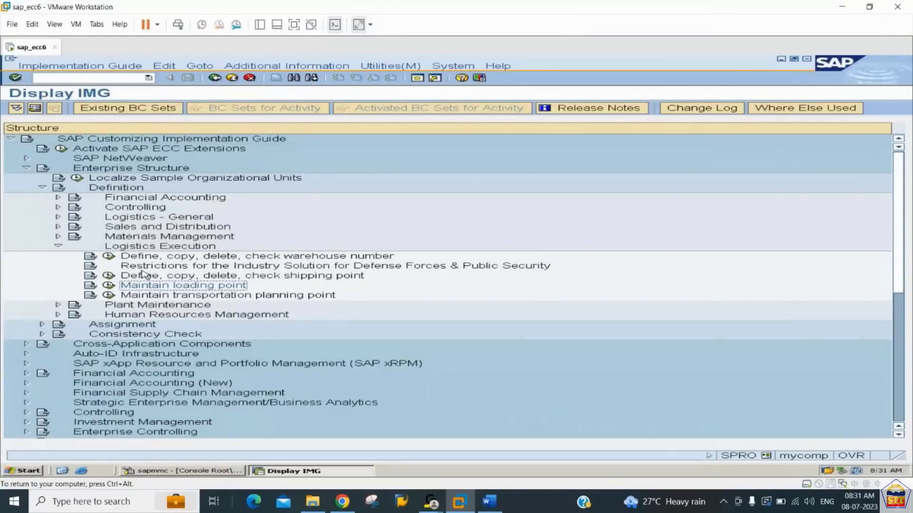
click(58, 246)
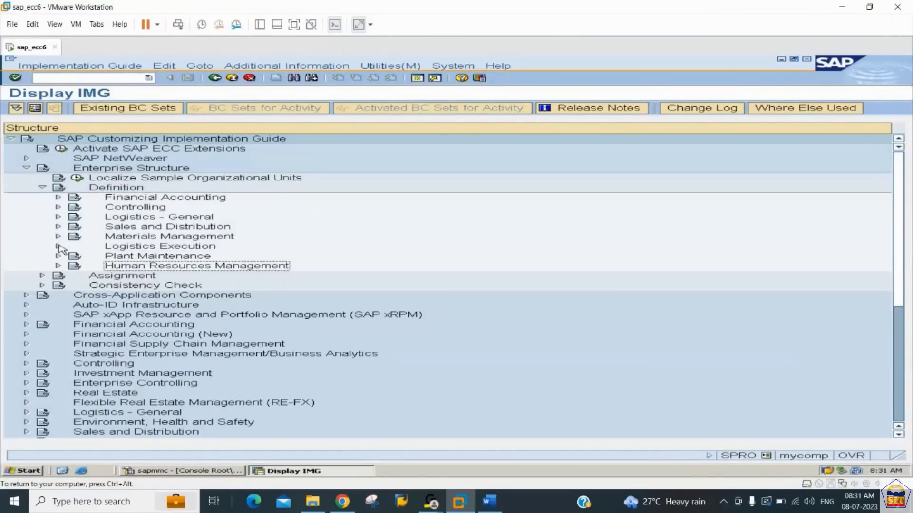
click(43, 188)
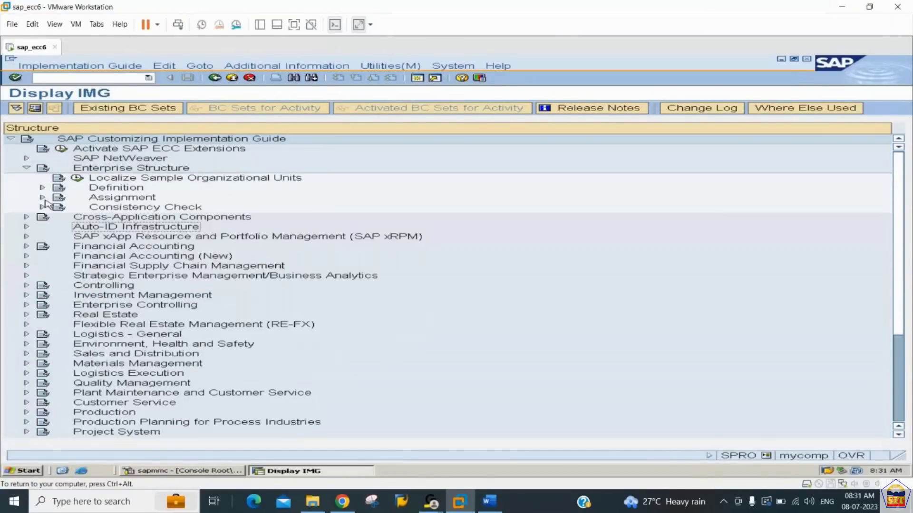
click(43, 196)
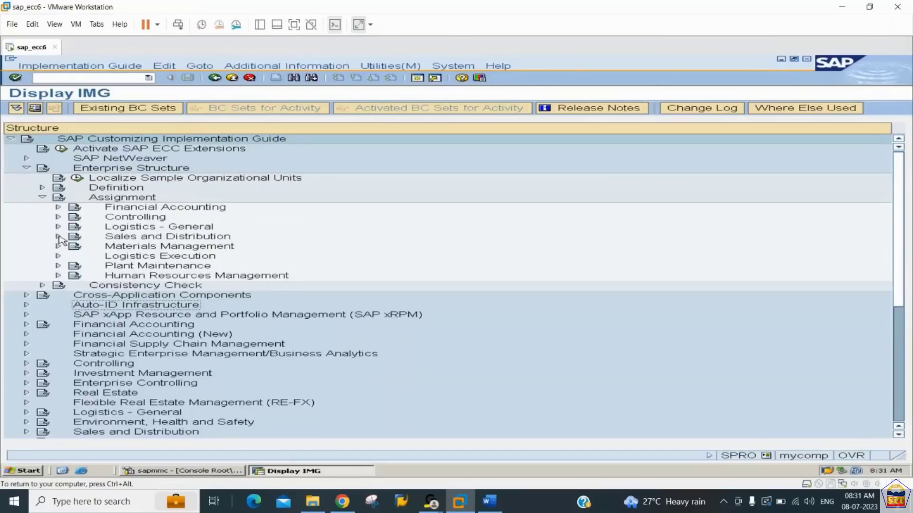
click(58, 237)
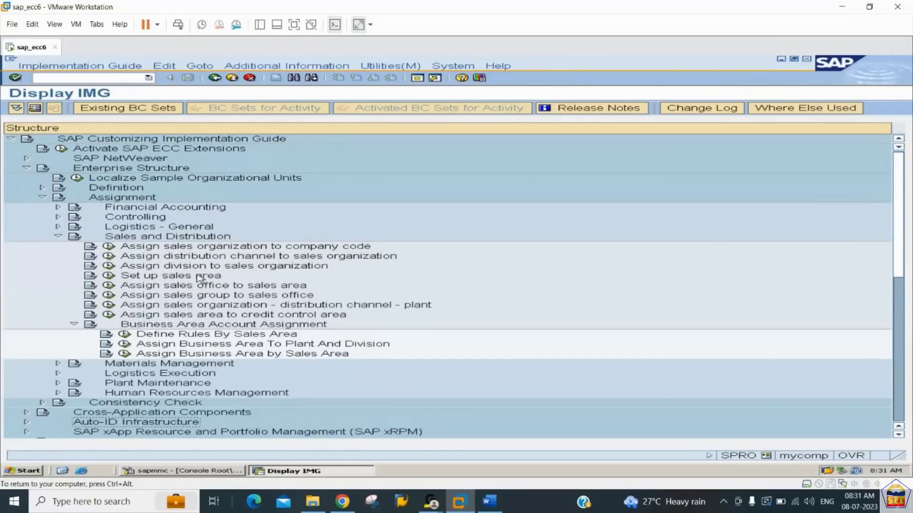
click(58, 237)
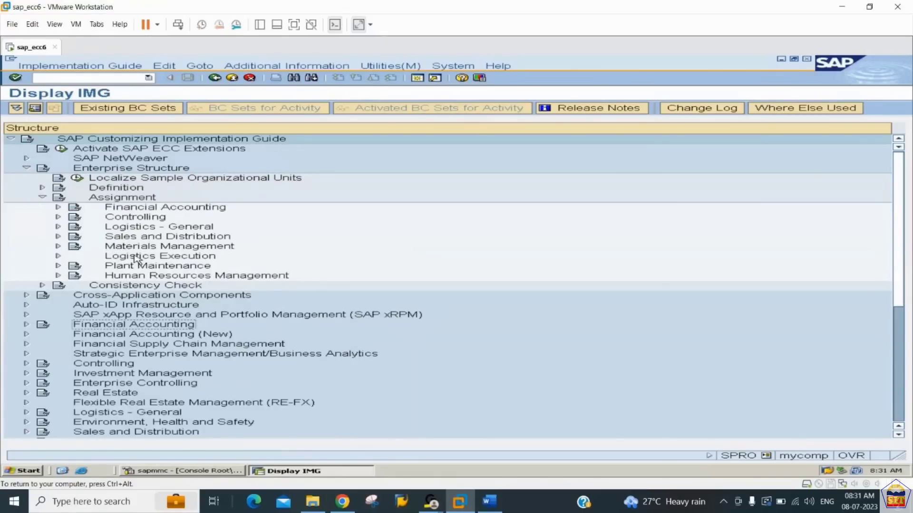
click(56, 258)
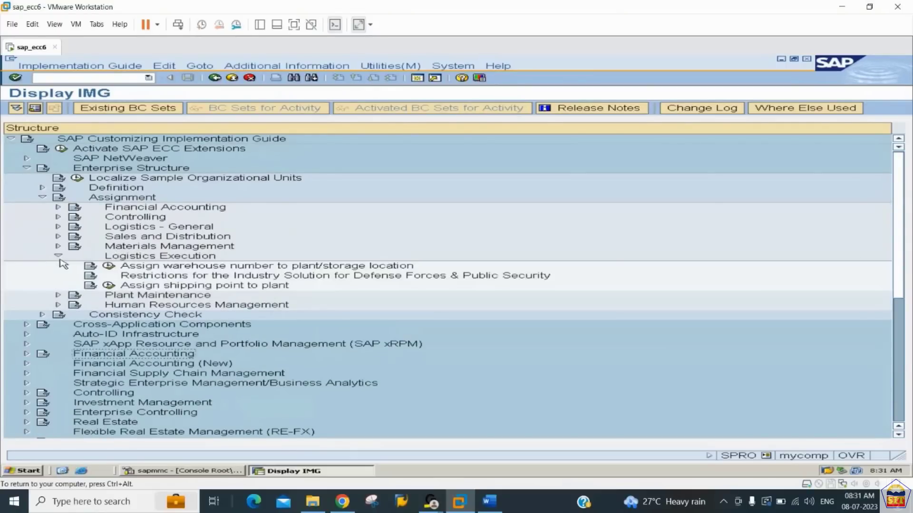
click(108, 286)
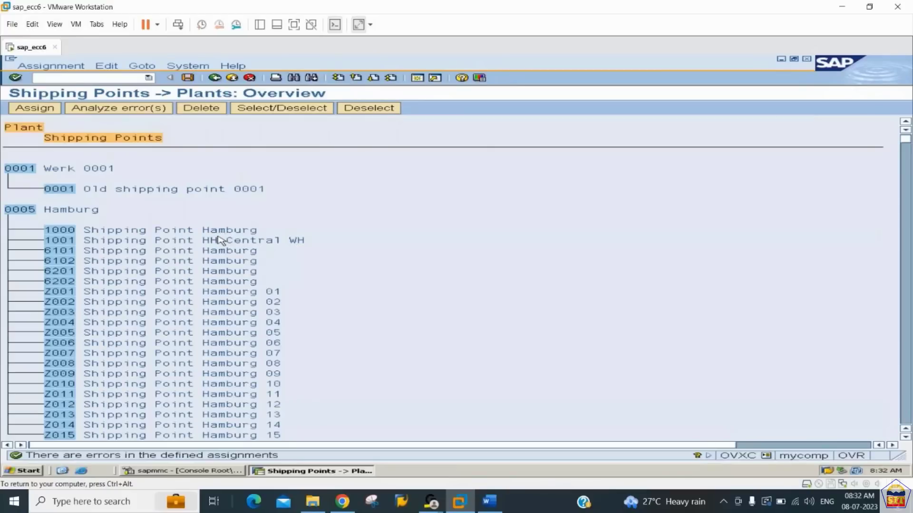
- Find plant 2244 in the shipping points to plants overview and jump to its line
key(ctrl+f)
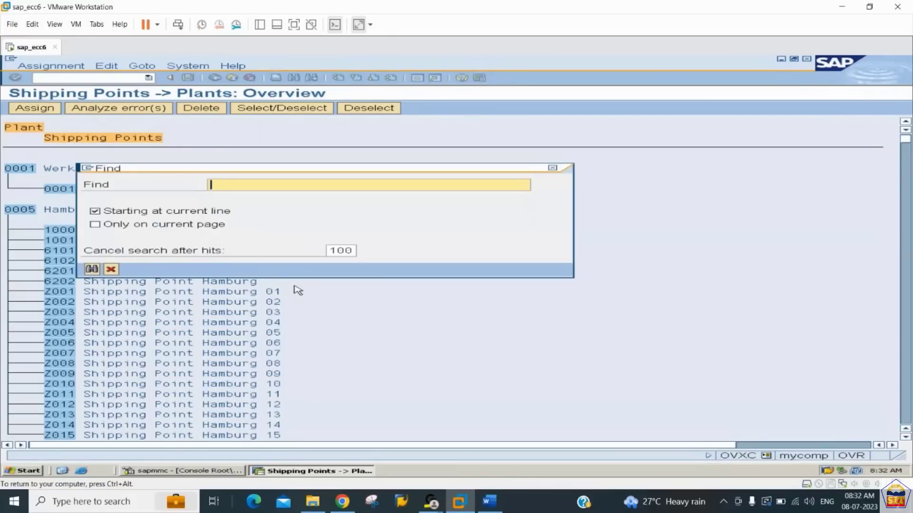
text(2244)
key(Return)
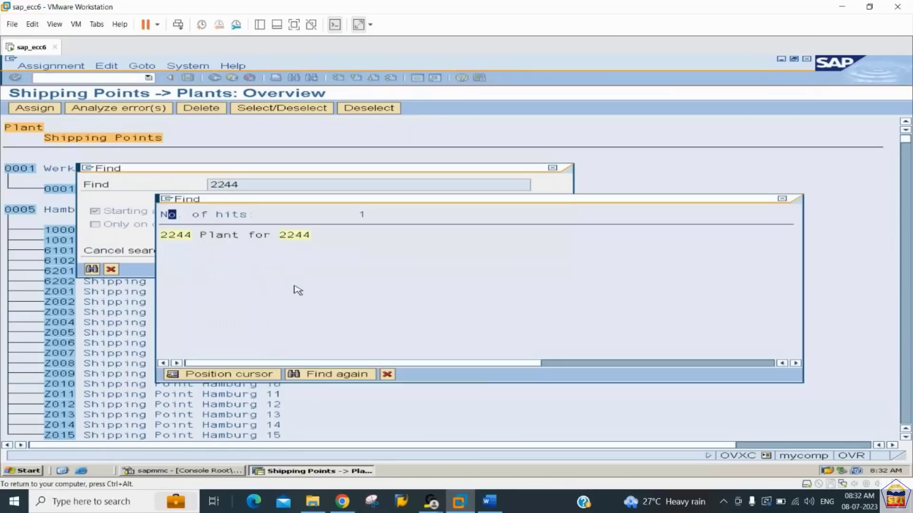
double_click(174, 237)
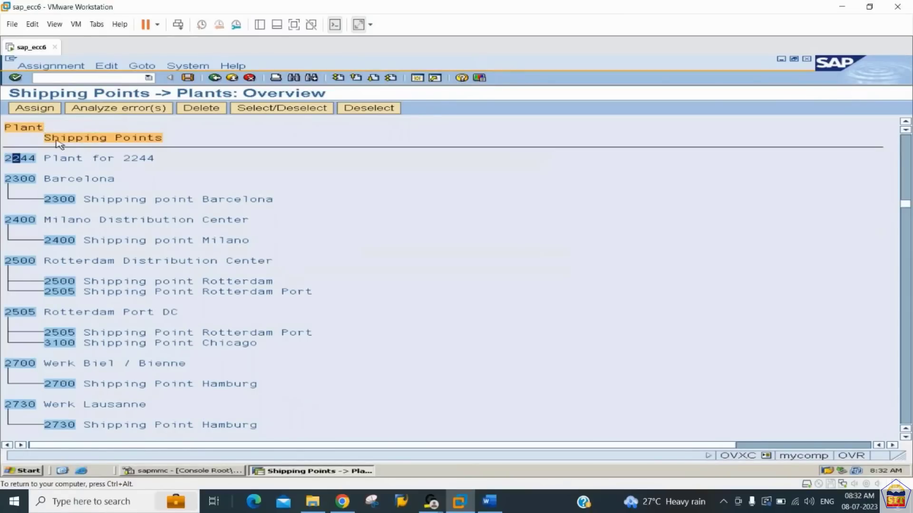
- Assign shipping point 2244 to plant 2244 and save the assignment
click(46, 109)
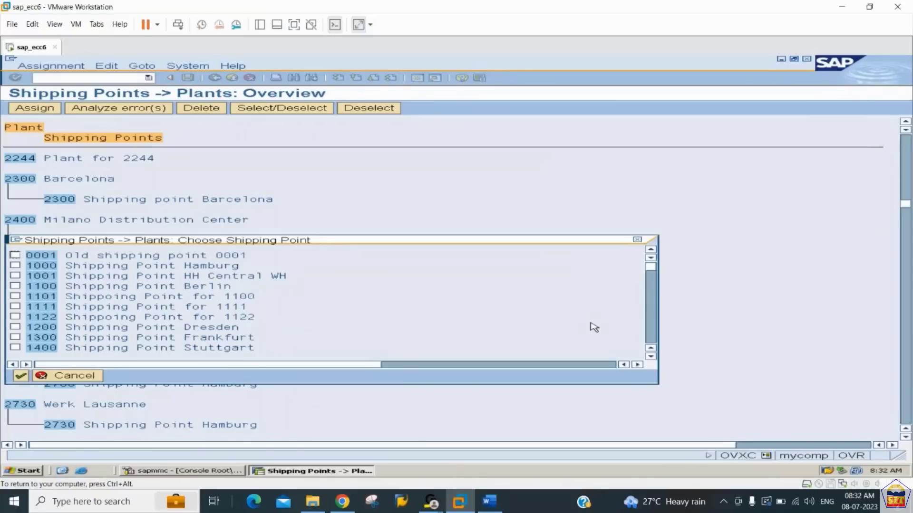
click(652, 333)
click(651, 333)
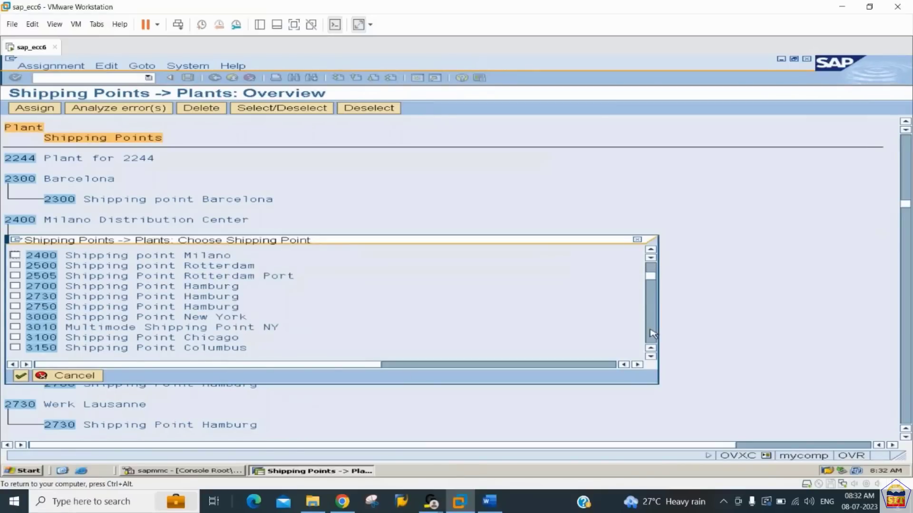
click(651, 269)
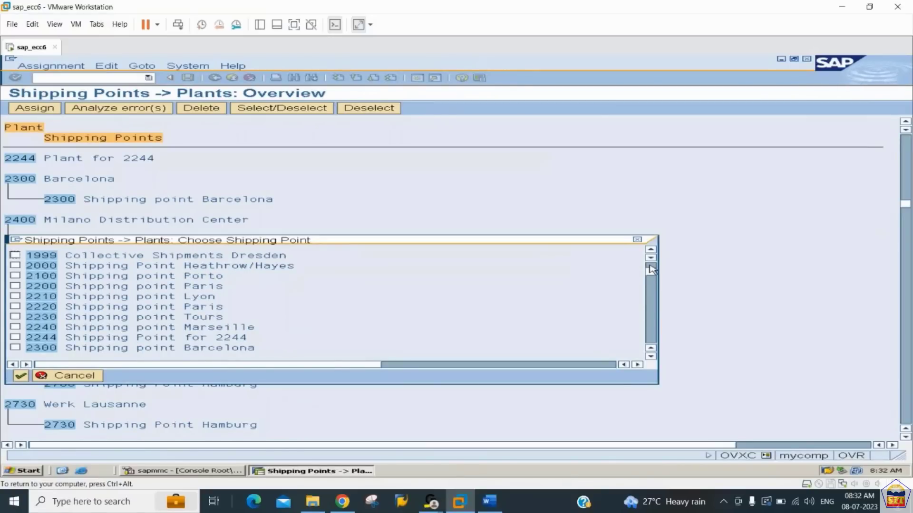
click(16, 338)
click(21, 376)
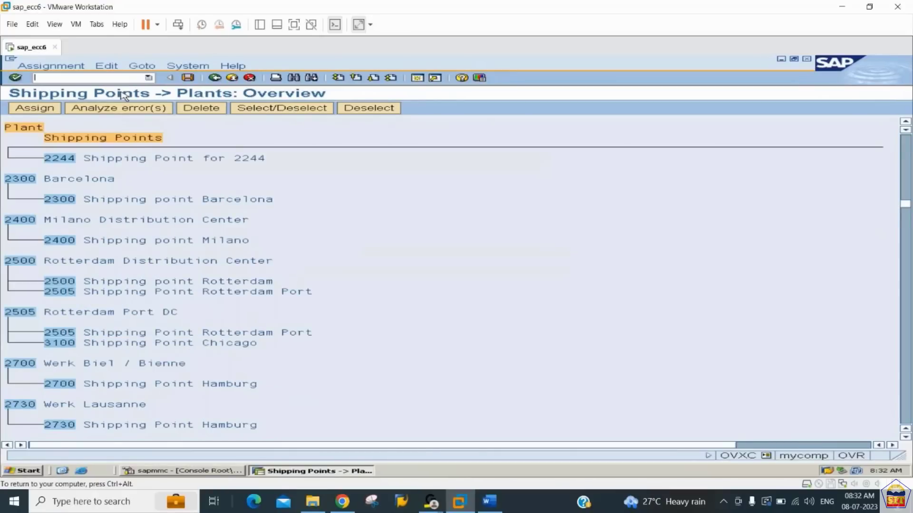
click(189, 78)
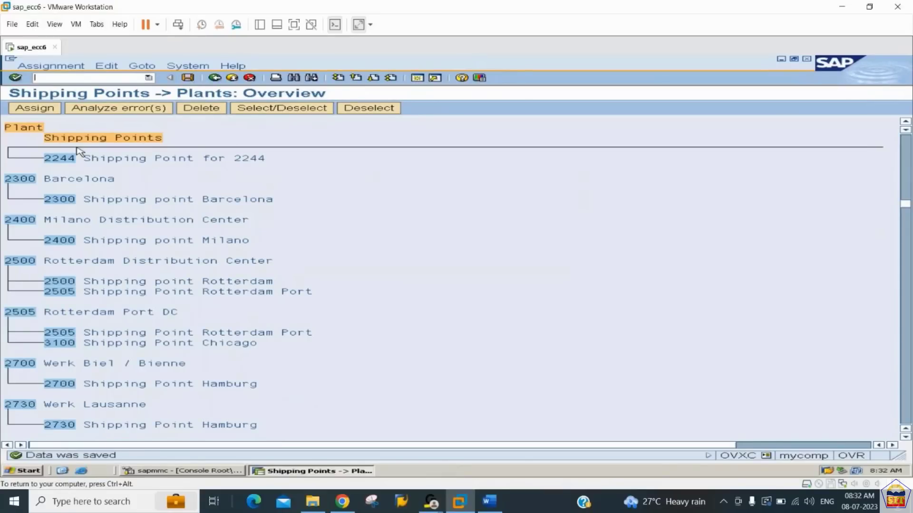
- Switch to the Word notes and read step 14, Shipping Point Determination, for its transaction code and required fields
key(ctrl+alt)
key(alt+Tab)
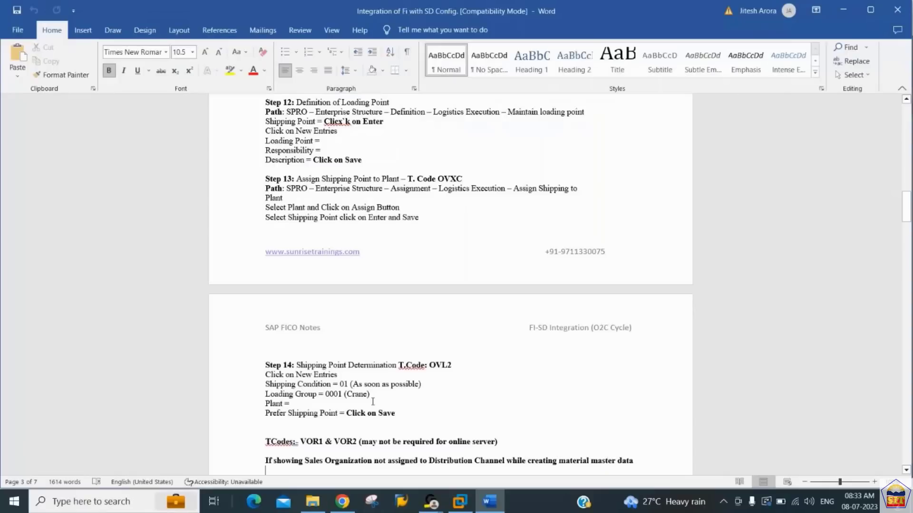
key(Up)
key(Up)
key(Up)
key(Up)
key(Up)
key(Up)
key(Up)
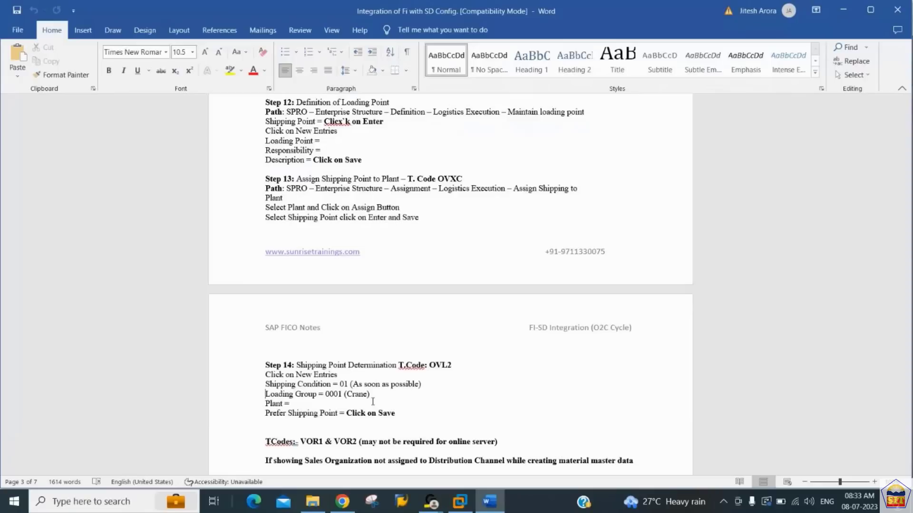
key(Up)
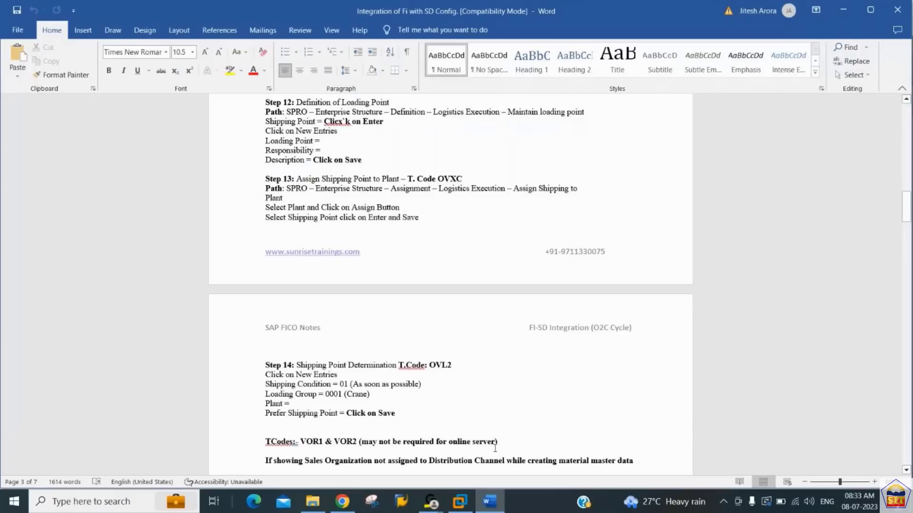
- Switch back to SAP and start a new OVL2 shipping point determination entry with shipping condition 01 and loading group 0001 (Crane)
click(460, 501)
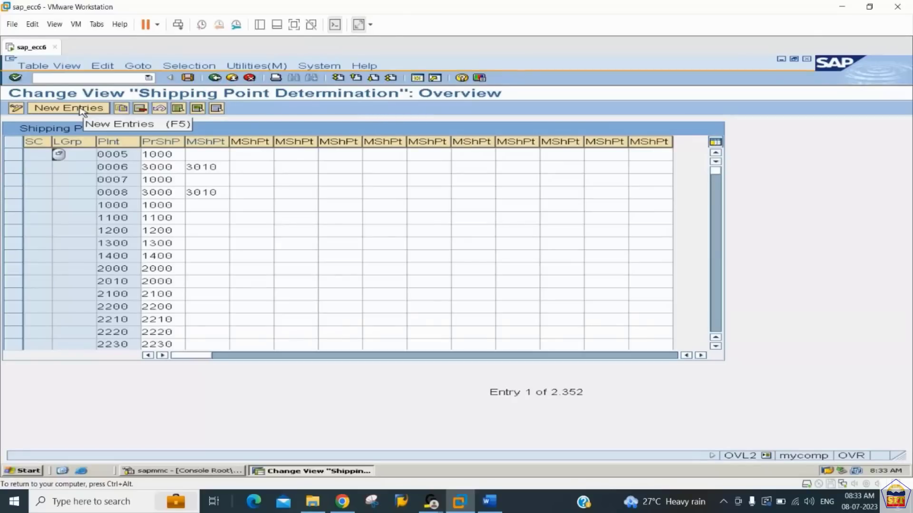
click(81, 110)
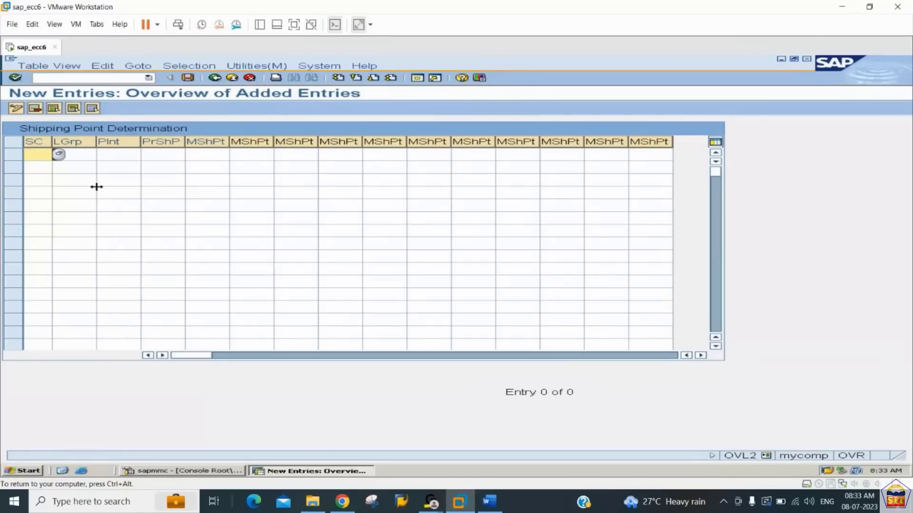
click(58, 157)
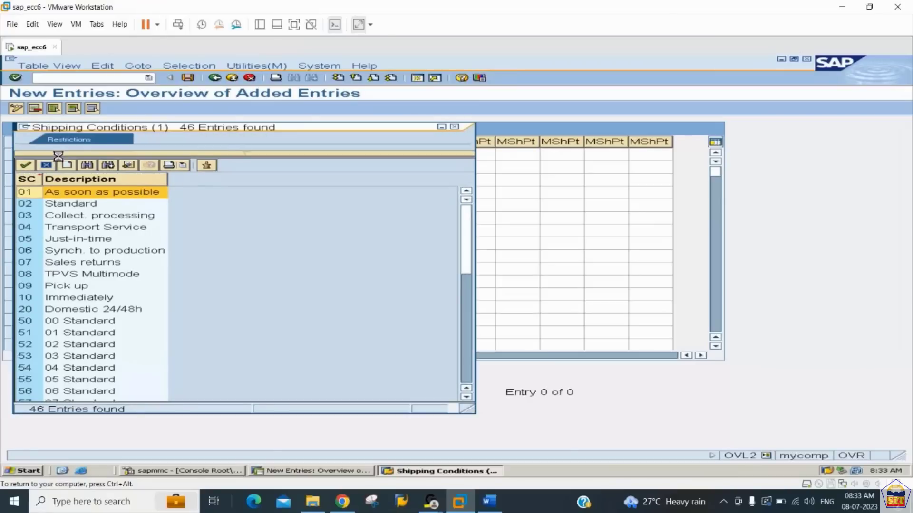
double_click(99, 194)
click(78, 152)
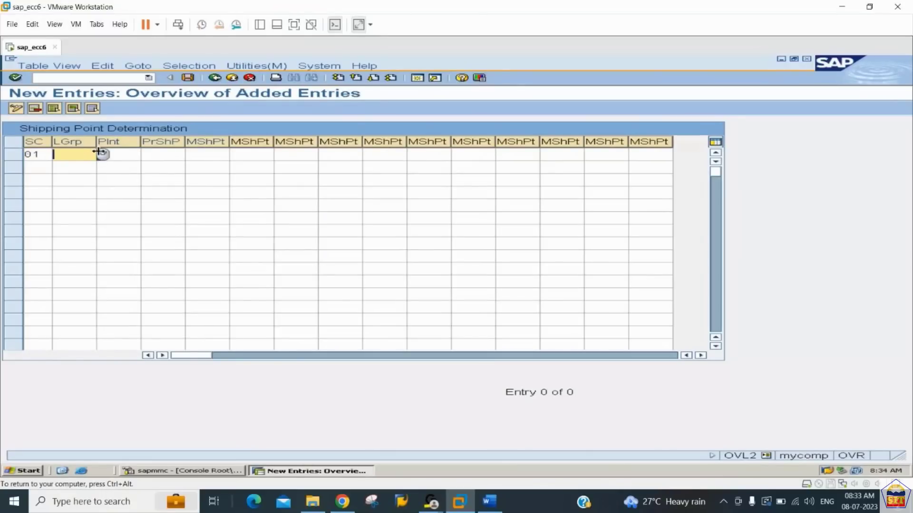
click(102, 154)
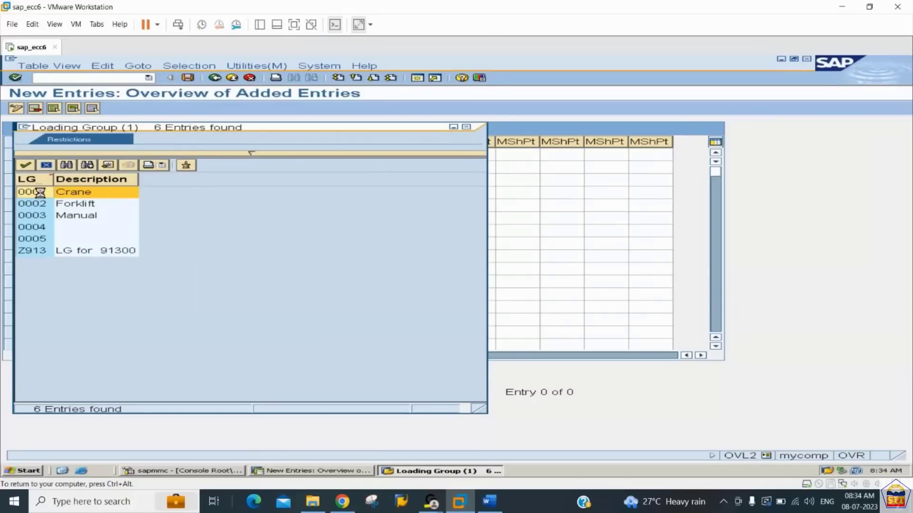
double_click(33, 192)
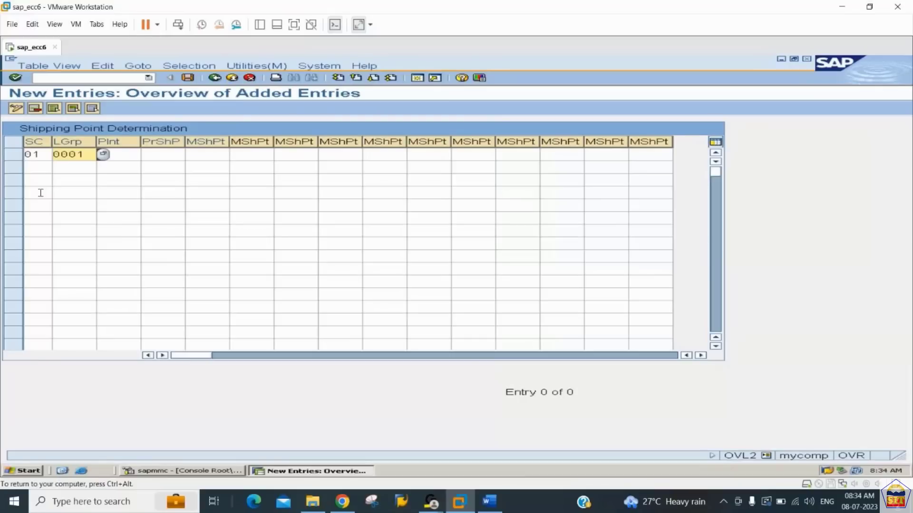
- Give the determination entry plant 2244 and preferred shipping point 2244, and save it in the customizing request
click(116, 154)
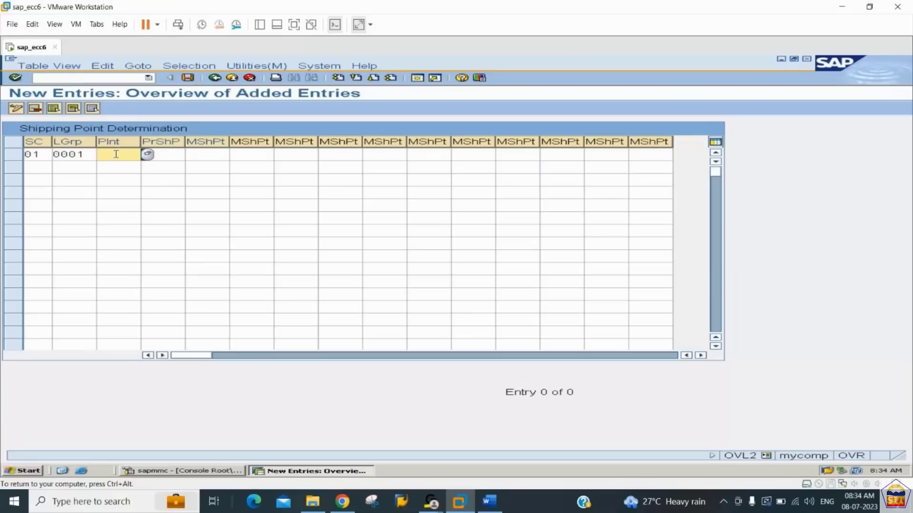
text(2244)
key(Tab)
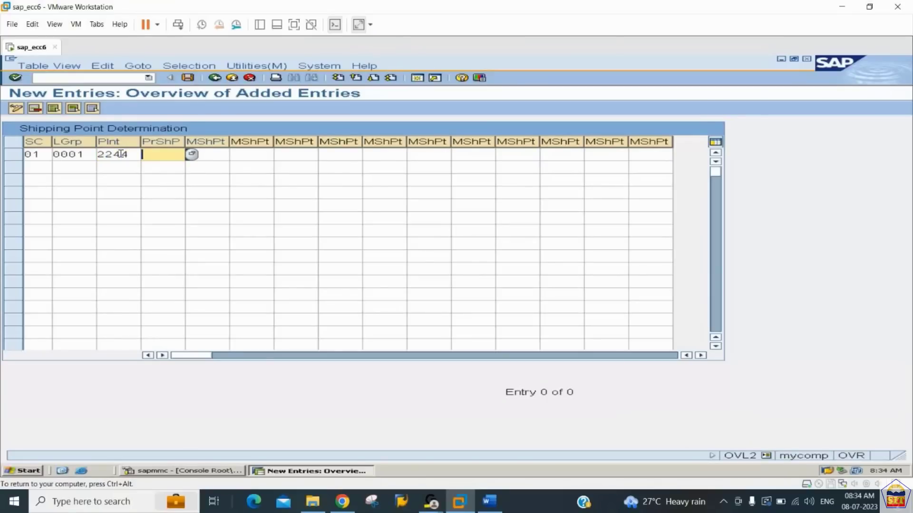
text(2244)
key(Return)
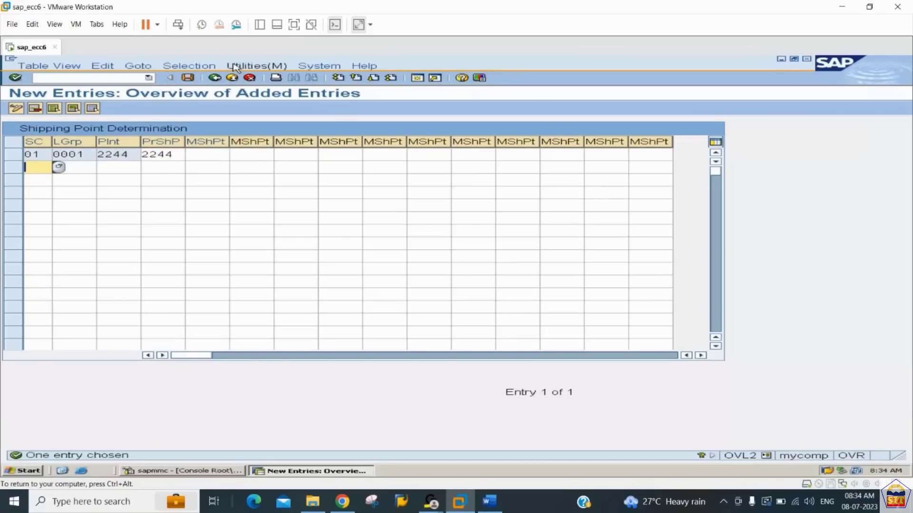
click(188, 77)
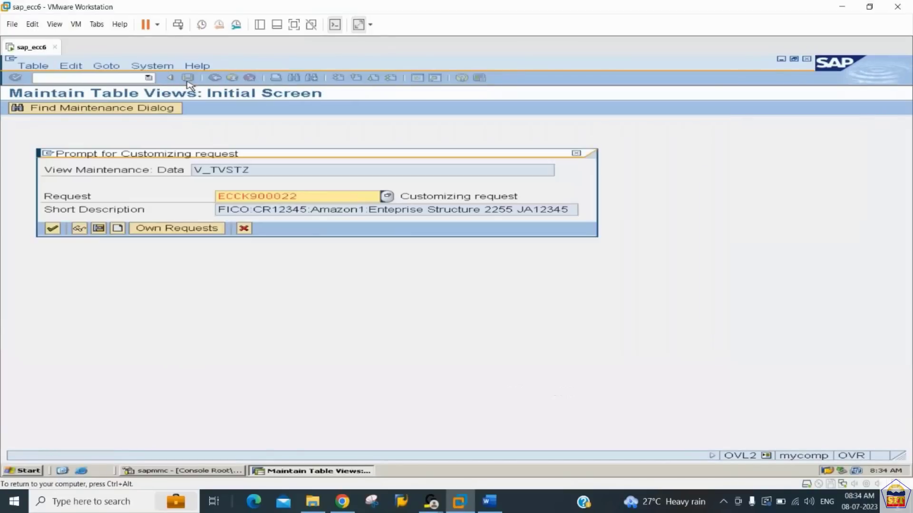
- Switch to the Word notes and read step 15, Creation of Material Attributes
key(alt+Tab)
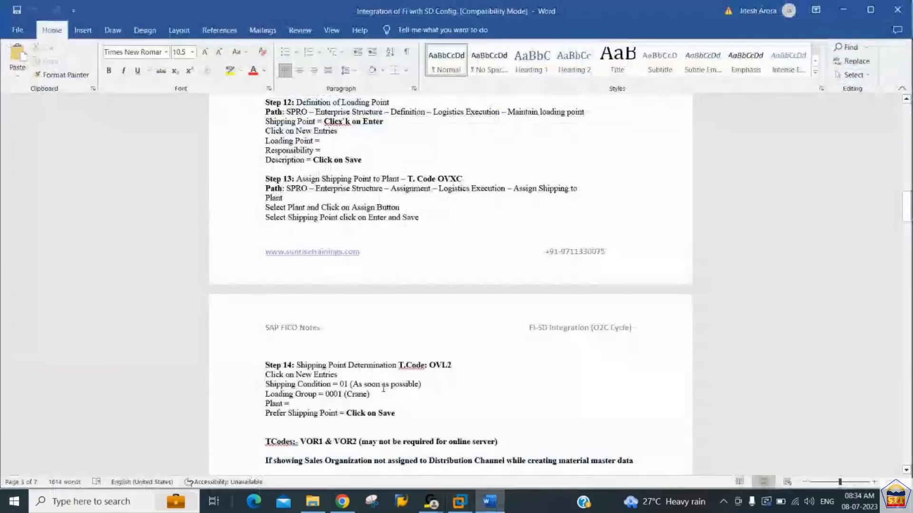
scroll(383, 388, down, 7)
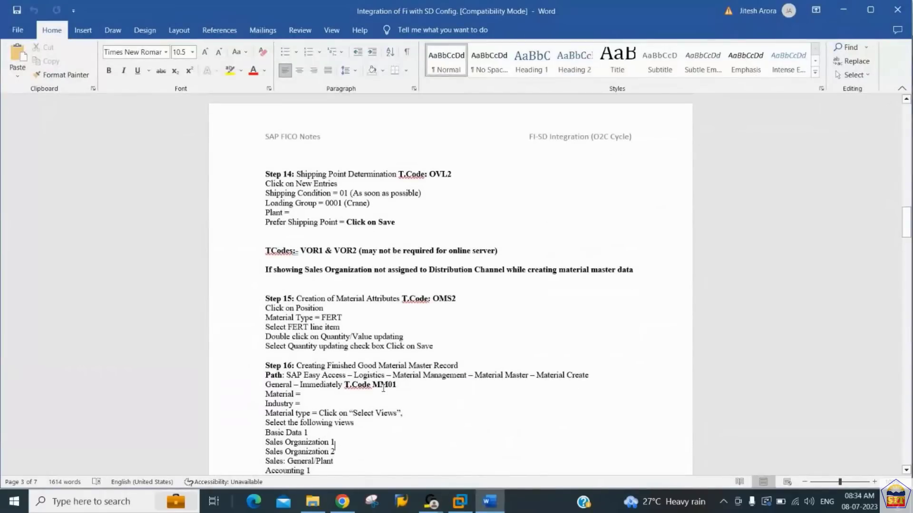
key(Up)
key(Up)
key(Up)
key(Up)
key(Up)
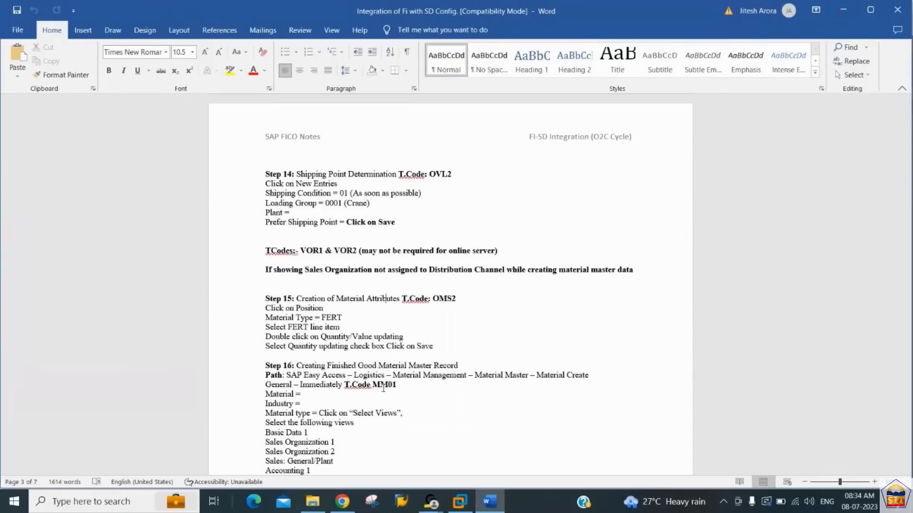
- Select the transaction code OMS2 in the step 15 heading of the notes
key(ctrl+Right)
key(ctrl+Right)
key(ctrl+Right)
key(shift+Right)
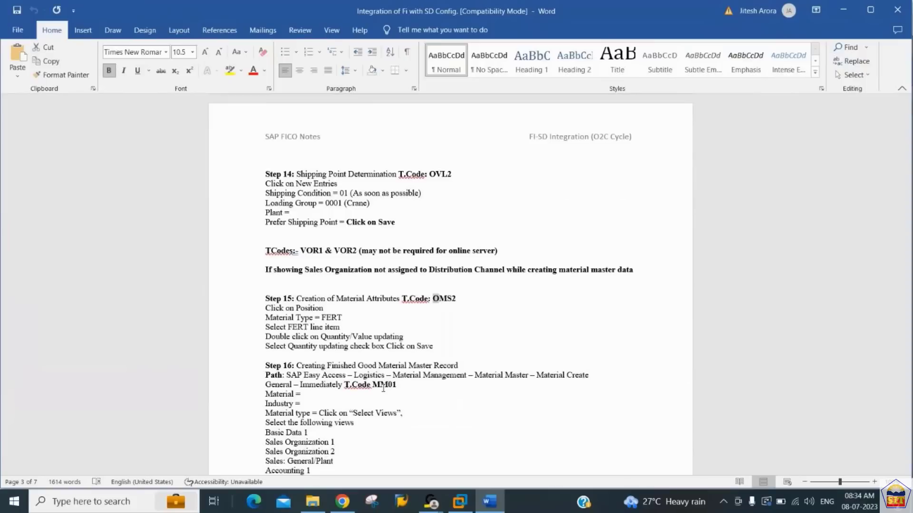
key(shift+Right)
key(shift+Right)
key(shift+Right)
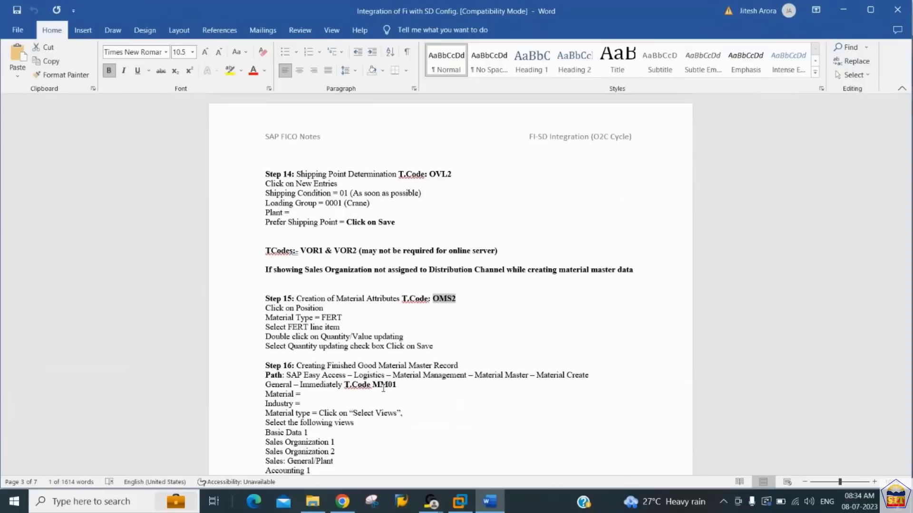
- Switch back to SAP and activate the transaction command field
key(alt+Tab)
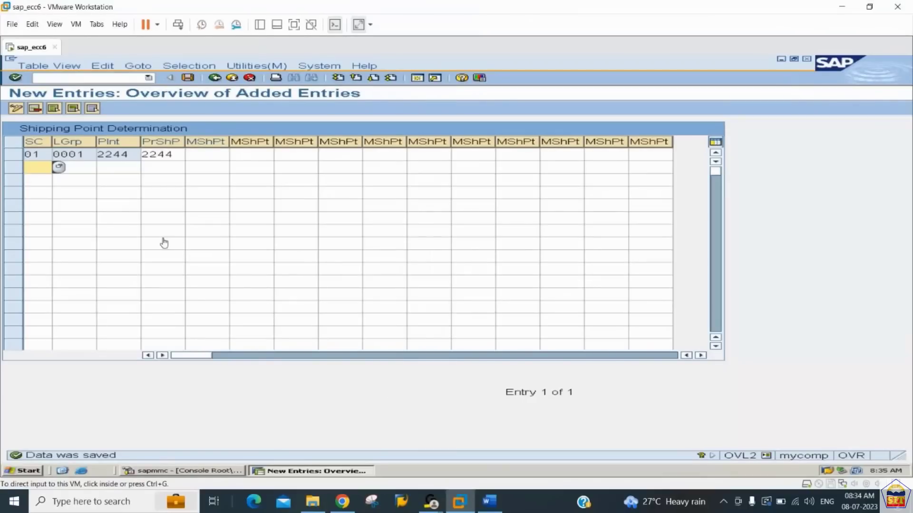
click(119, 80)
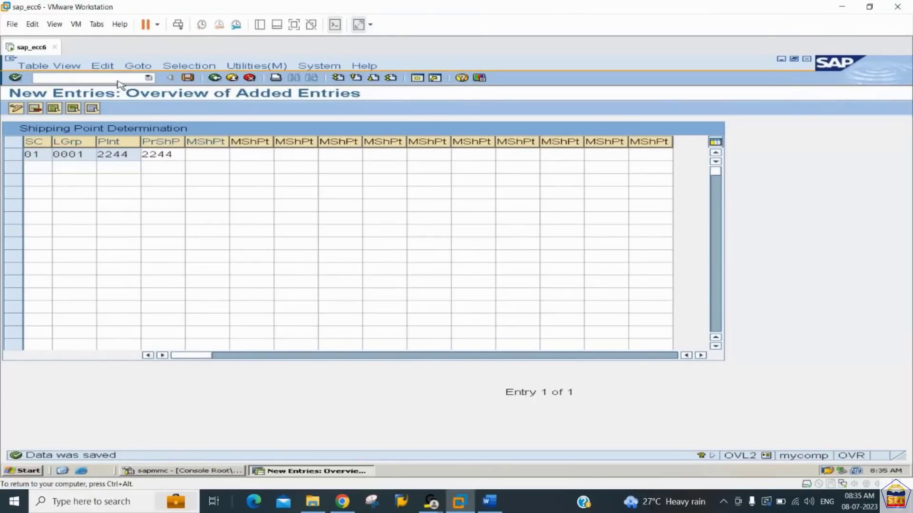
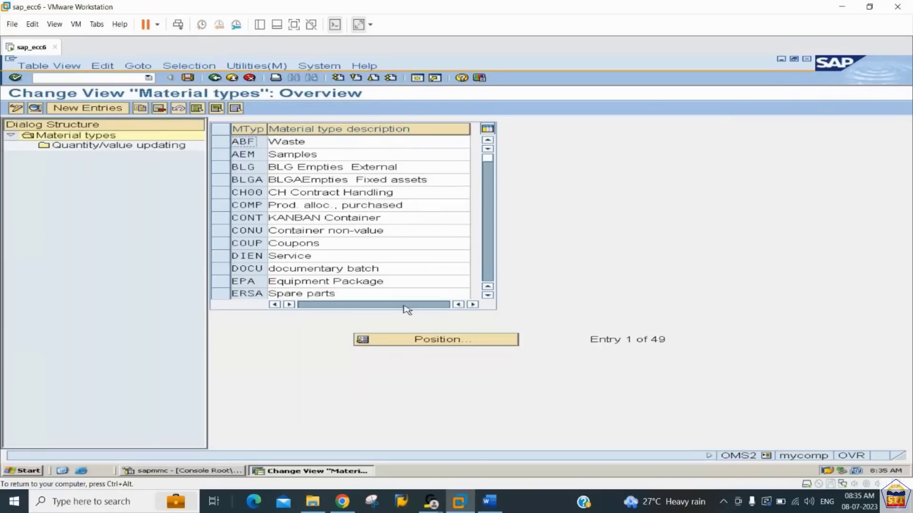
- Locate material type FERT in the overview, select its row and open its Quantity/value updating settings
click(426, 343)
text(fe)
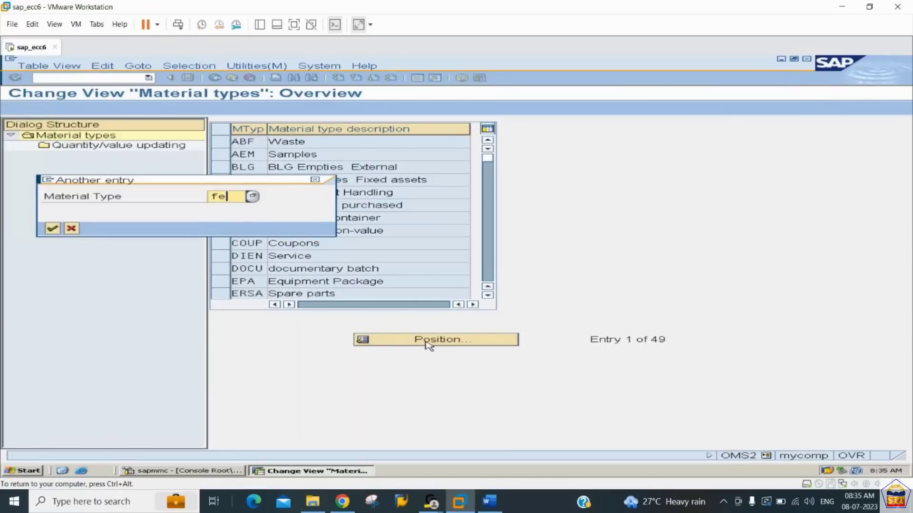
text(rt)
key(Return)
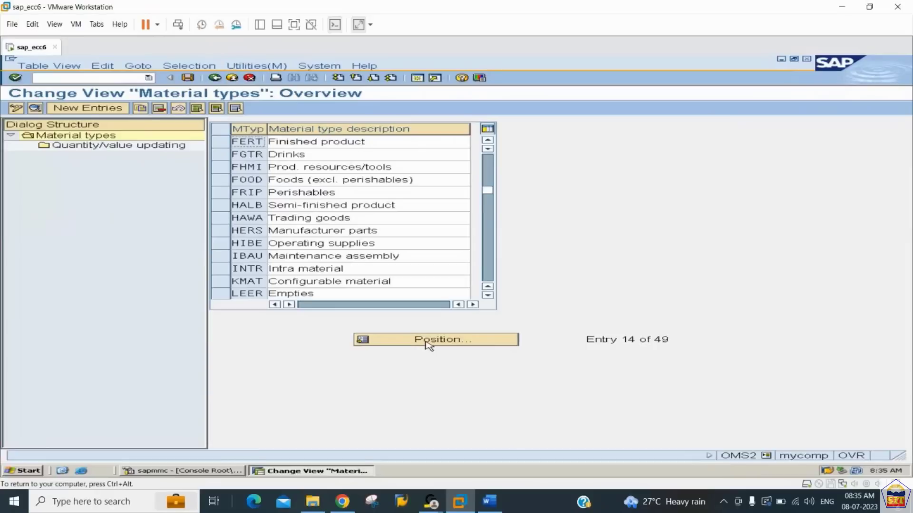
click(224, 143)
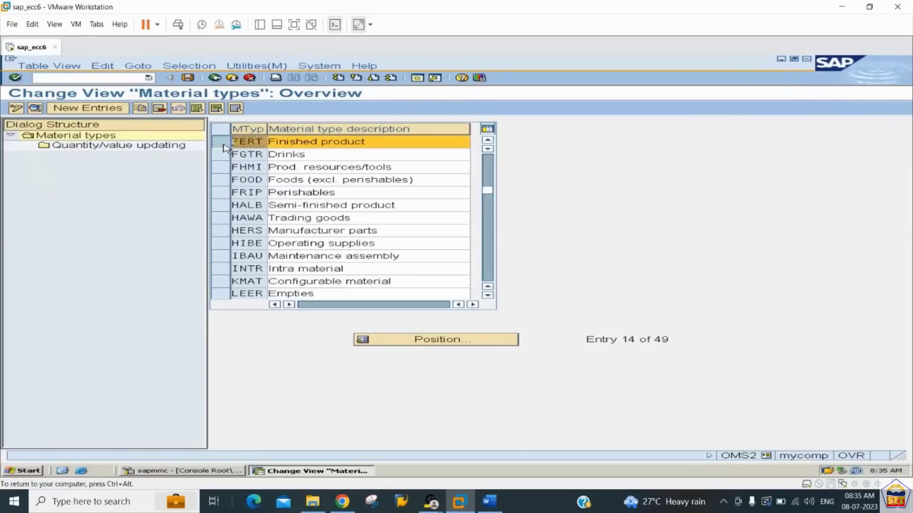
double_click(109, 149)
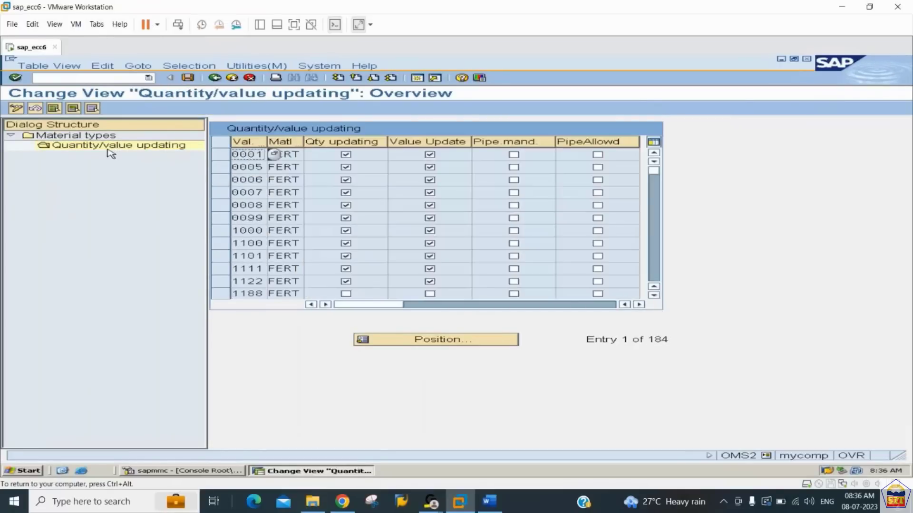
- Enable quantity updating and value updating for valuation area 2244 with material type FERT, and save in the proposed customizing request
click(423, 342)
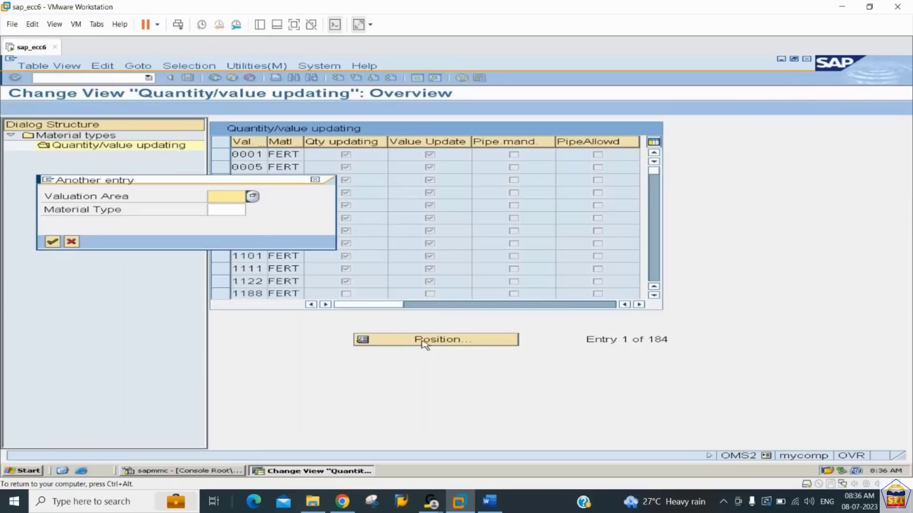
text(2244)
key(Return)
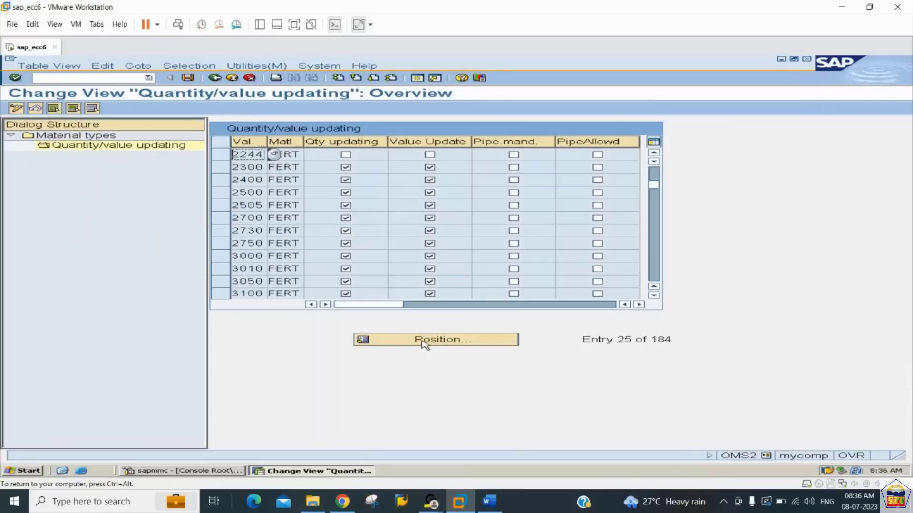
click(346, 155)
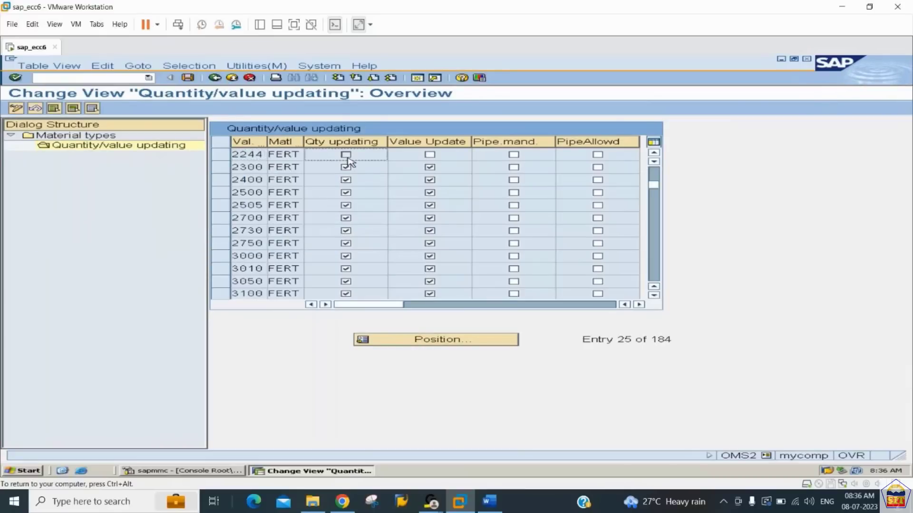
click(430, 155)
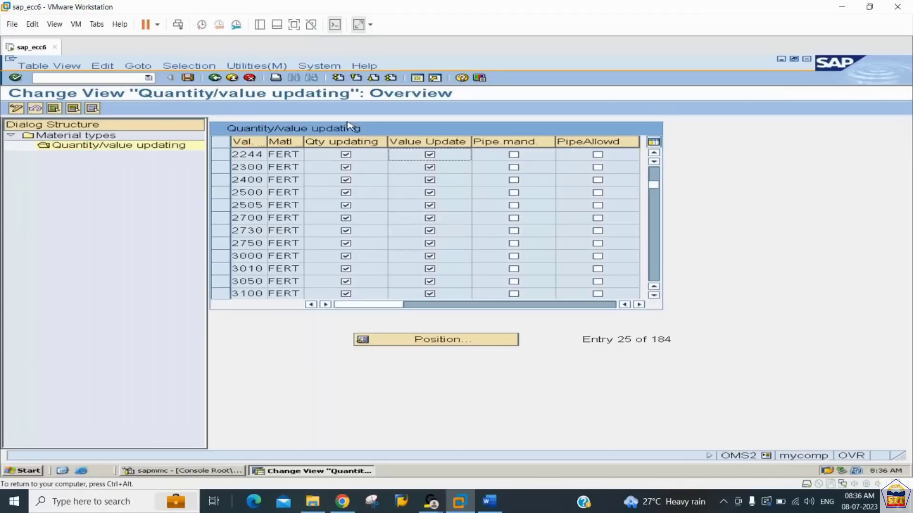
click(188, 77)
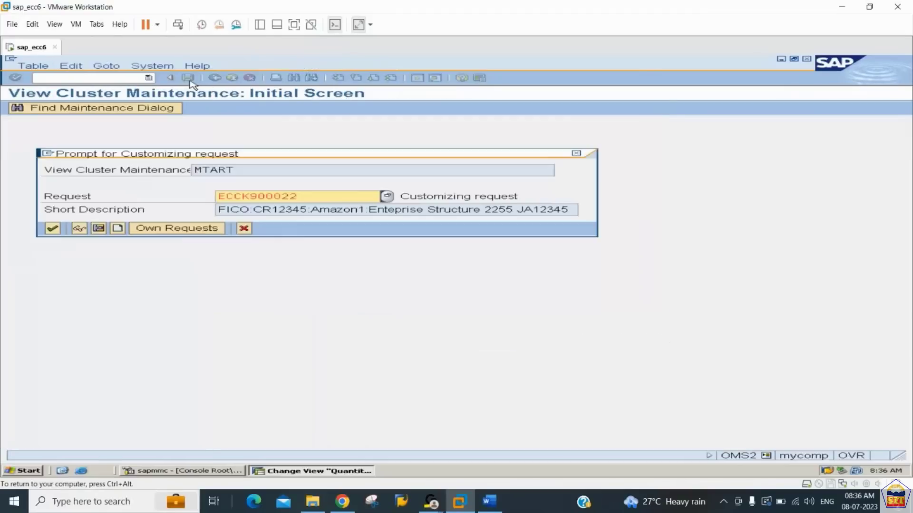
key(Return)
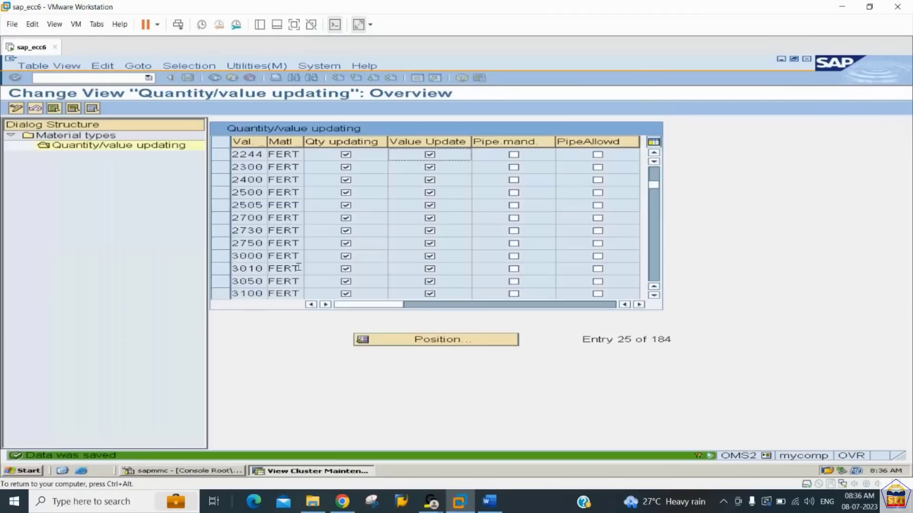
- Switch to the Word notes and read step 16, Creating Finished Good Material Master Record, including its transaction code
click(490, 501)
click(393, 360)
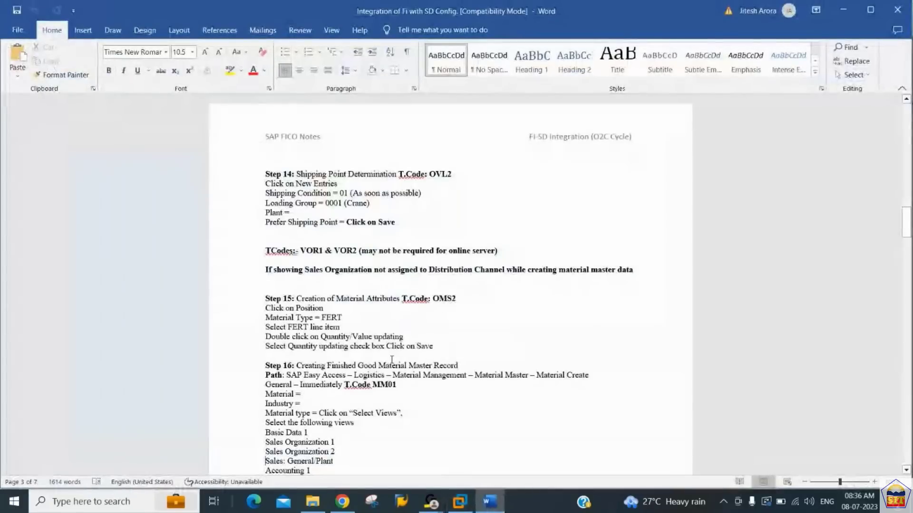
scroll(392, 360, down, 3)
key(Up)
key(Up)
key(Up)
key(Up)
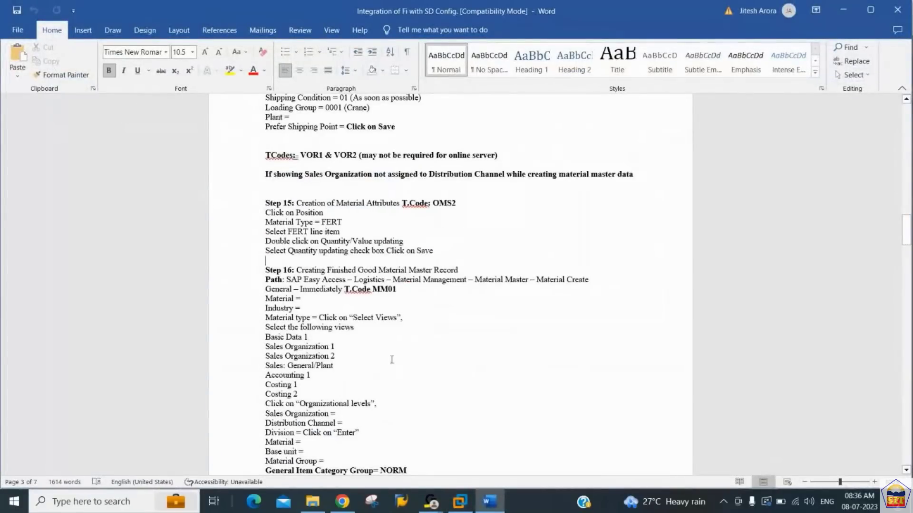
key(Down)
key(Down)
key(Down)
key(End)
key(Left)
key(Left)
key(Left)
key(Left)
key(Left)
key(Left)
key(Left)
key(Left)
key(Left)
key(Left)
key(Left)
key(Right)
key(Right)
key(Right)
key(Right)
key(Right)
key(Right)
key(Right)
key(Right)
key(Right)
key(Right)
key(Right)
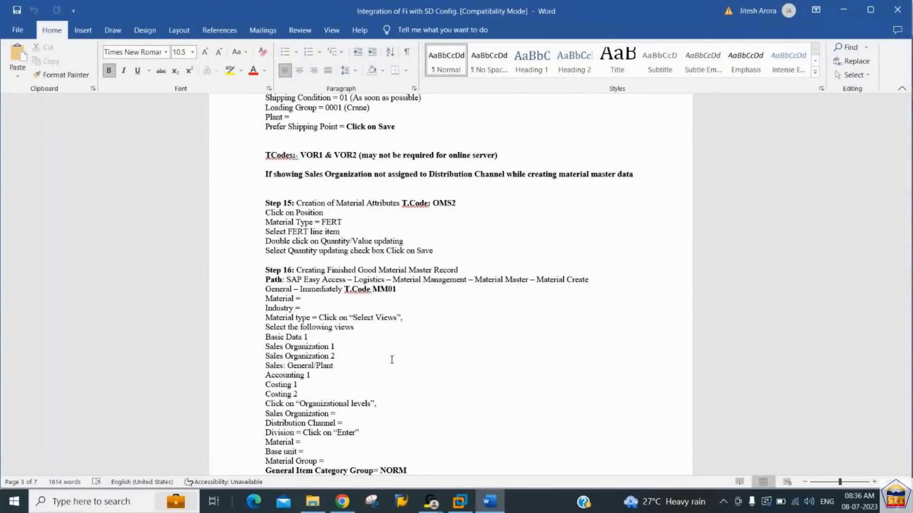
- Switch back to SAP and start transaction MM01 to create a material
key(alt+Tab)
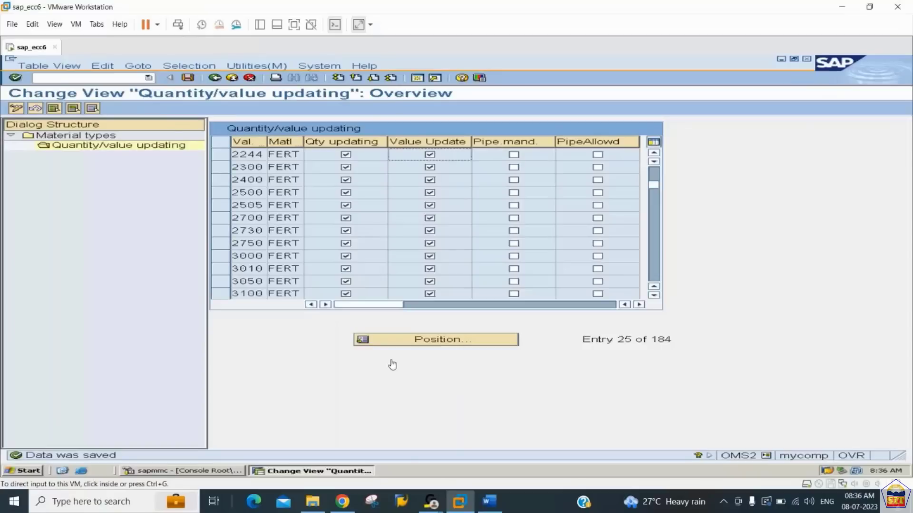
click(115, 77)
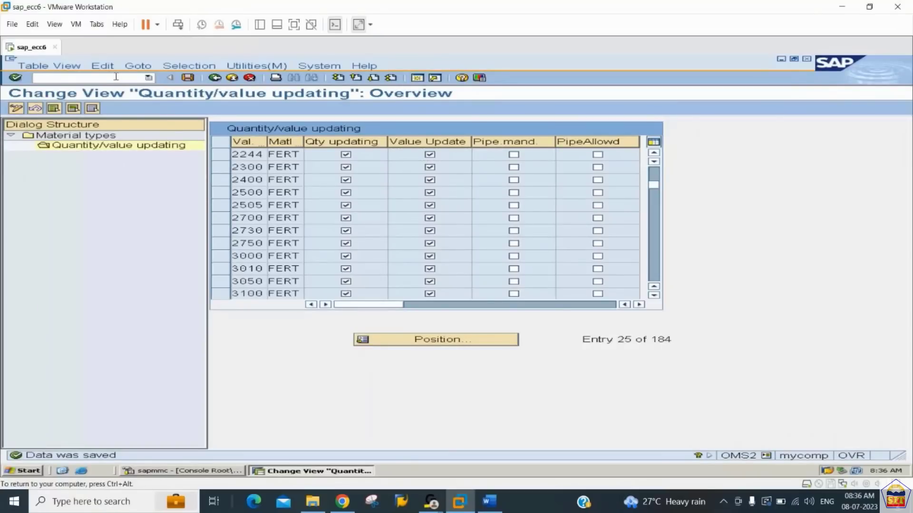
text(/nmm01)
key(Return)
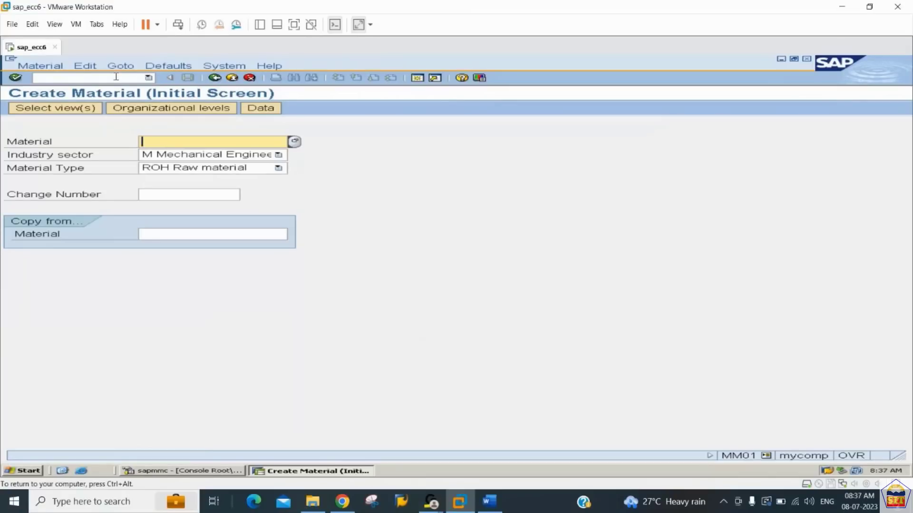
- Enter material fg2244, keeping the Mechanical Engineering industry sector, and set the material type to FERT Finished product
text(fg2244)
key(Tab)
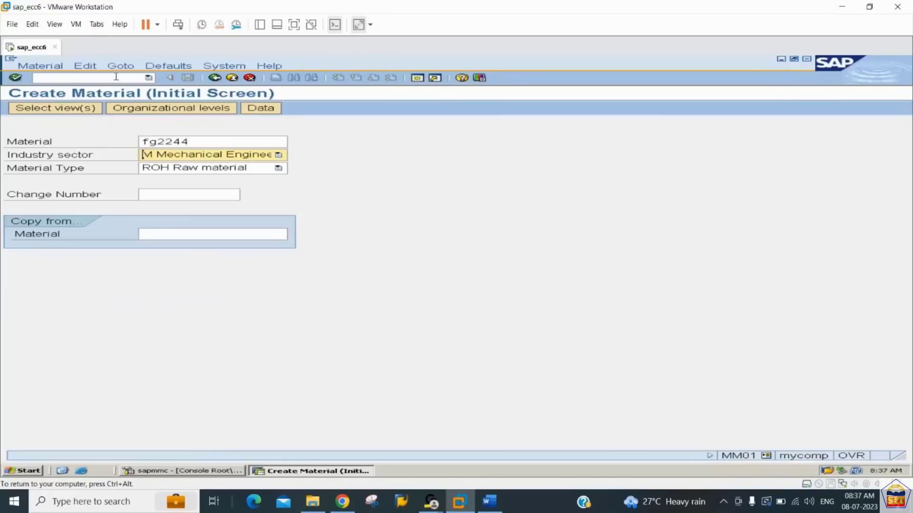
key(Tab)
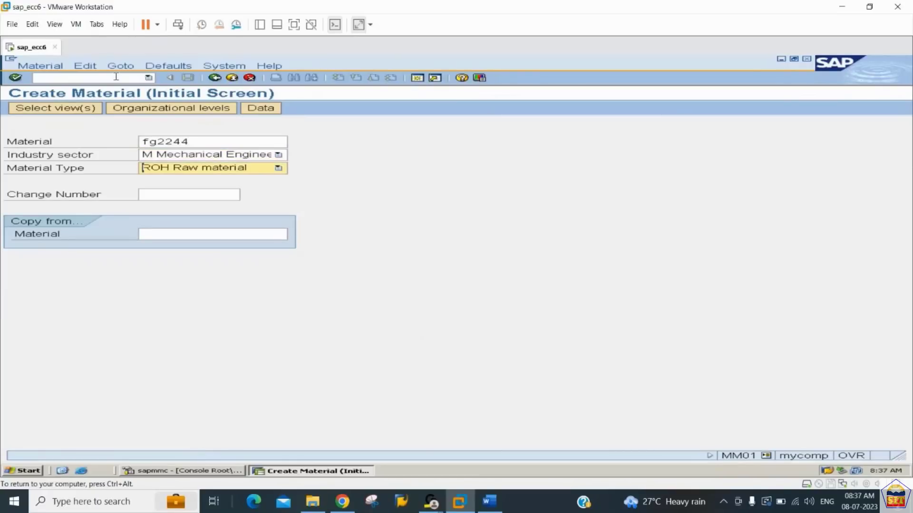
text(FERT Finished produc)
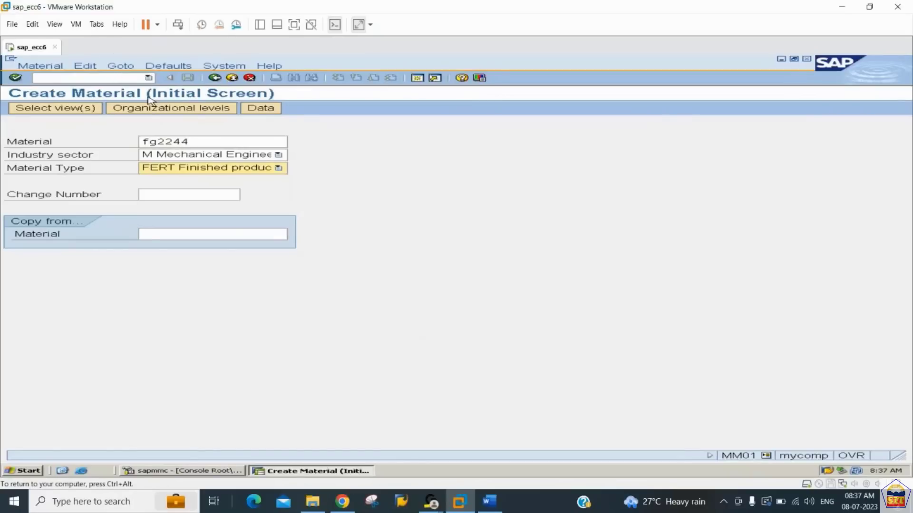
- Set the organizational levels to plant 2244 and storage location 2244, and proceed to the view selection
click(157, 109)
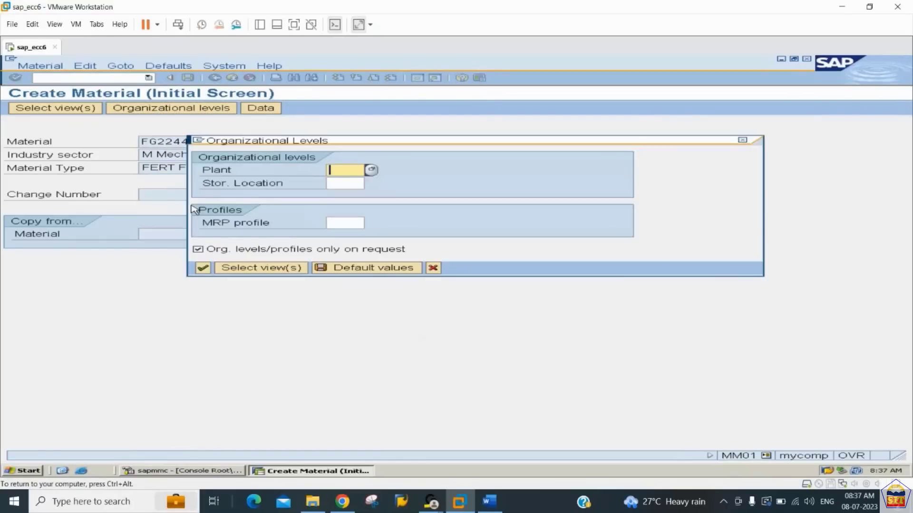
text(2244)
key(Tab)
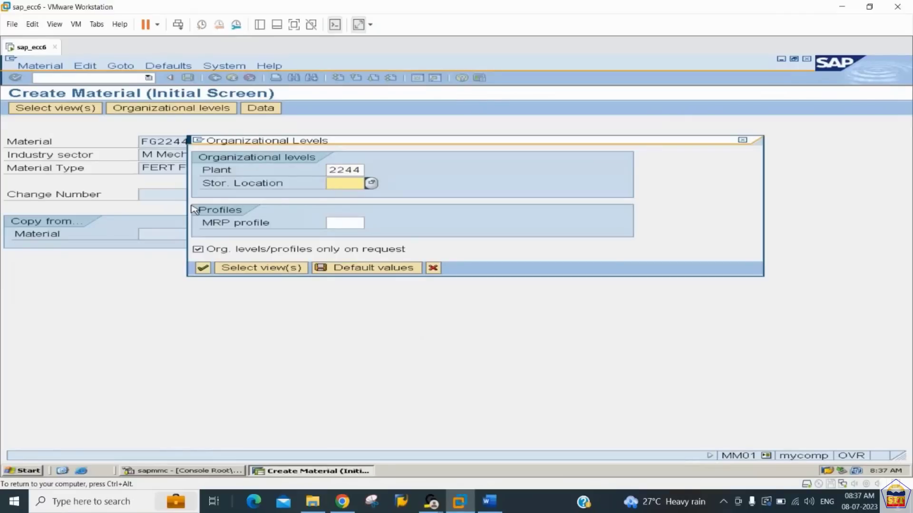
text(224)
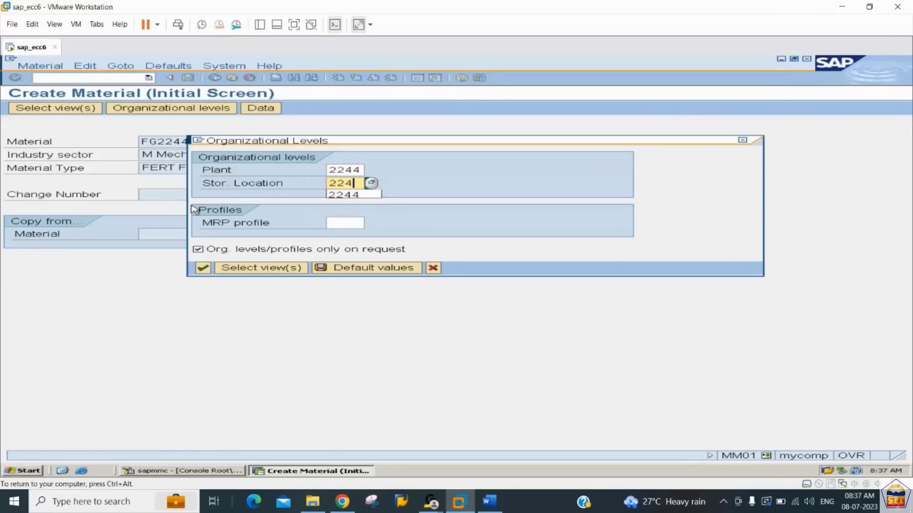
text(4)
key(Tab)
key(Tab)
key(Tab)
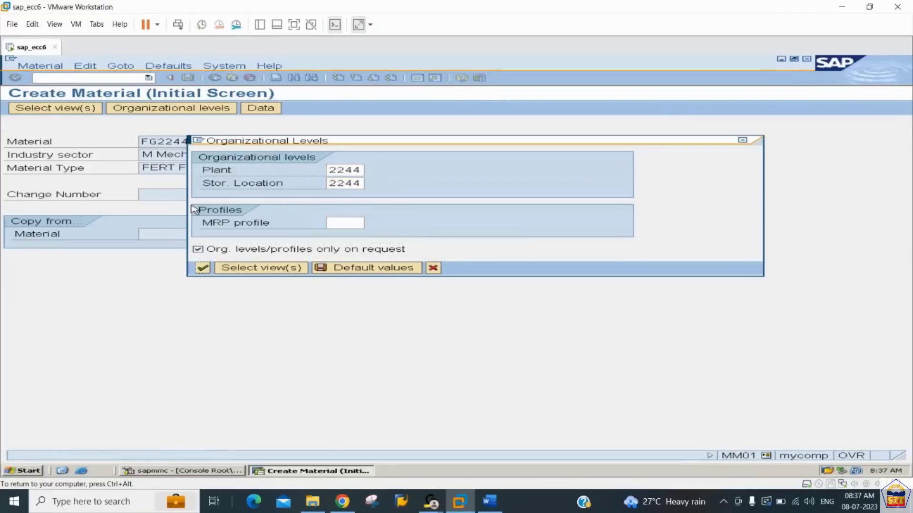
click(255, 269)
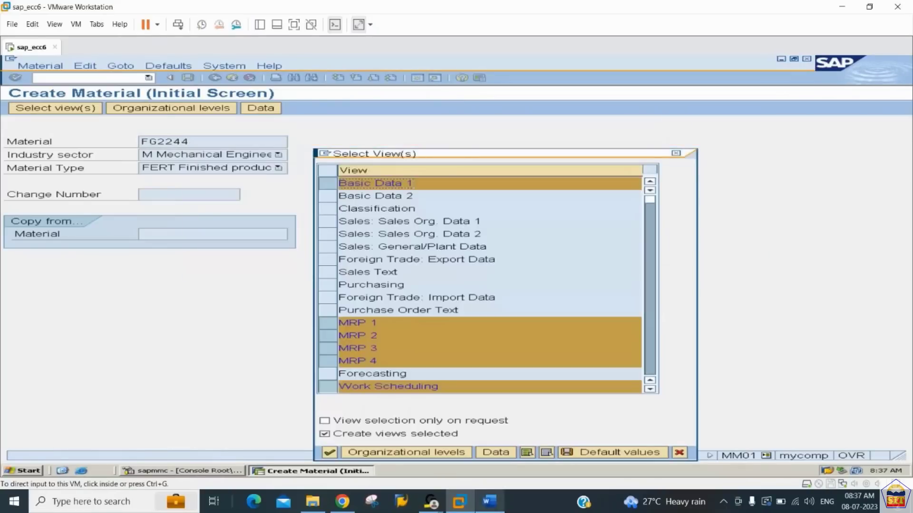
- Check the list of required material views in step 16 of the Word notes, and return to SAP
click(494, 505)
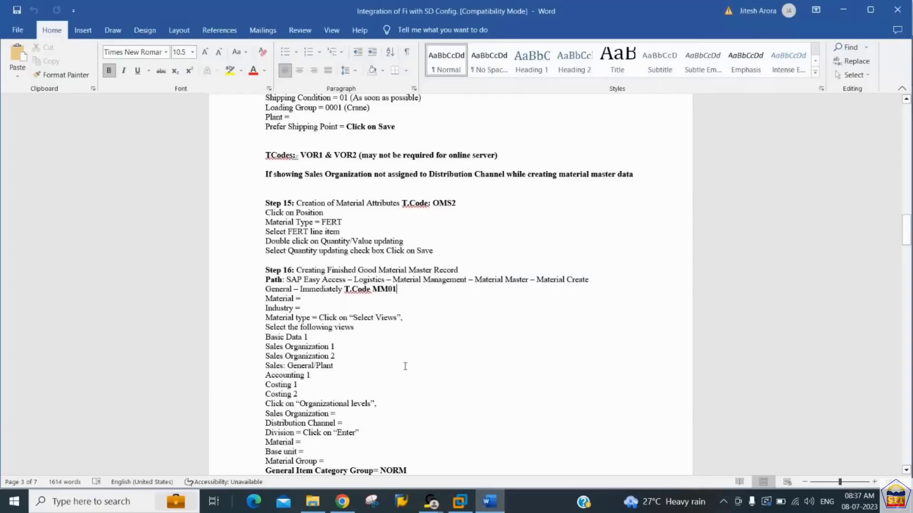
key(Down)
key(Up)
key(Up)
key(Up)
key(Up)
key(alt+Tab)
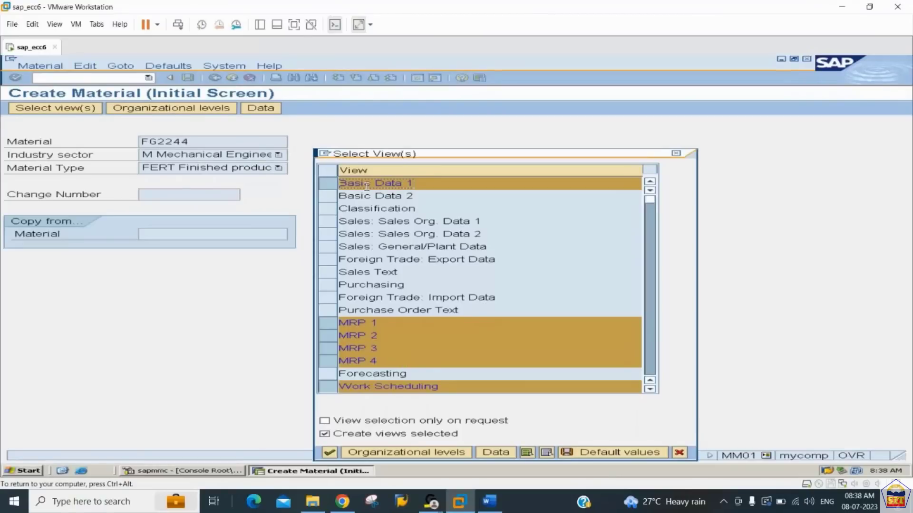
- Add the views Sales Org. Data 1, Sales Org. Data 2 and Sales: General/Plant Data to the selection
click(329, 222)
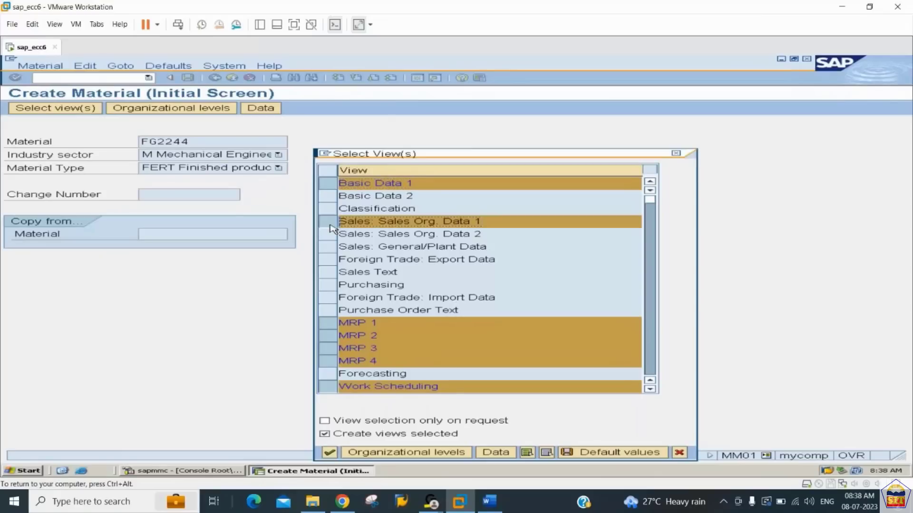
click(329, 238)
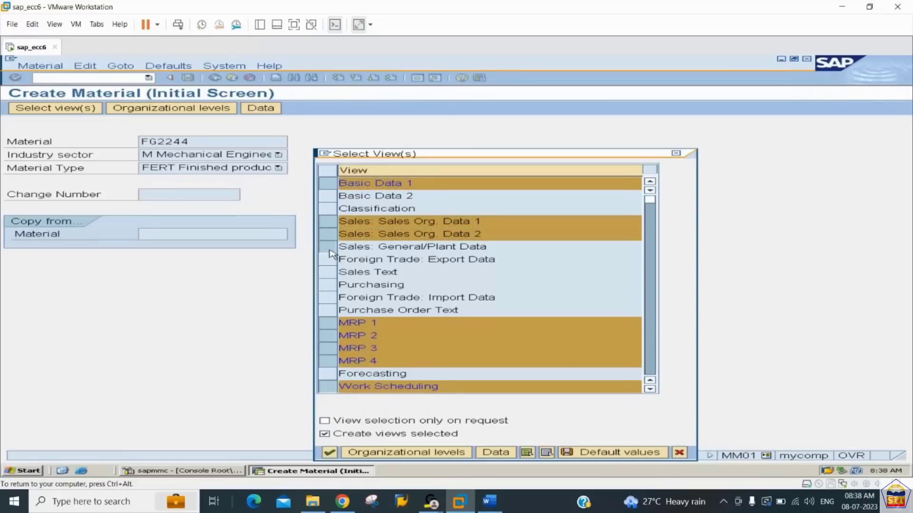
click(332, 247)
- Recheck the view list in the Word notes, and deselect MRP 1 to MRP 4, Work Scheduling and Costing 1 in SAP
click(490, 503)
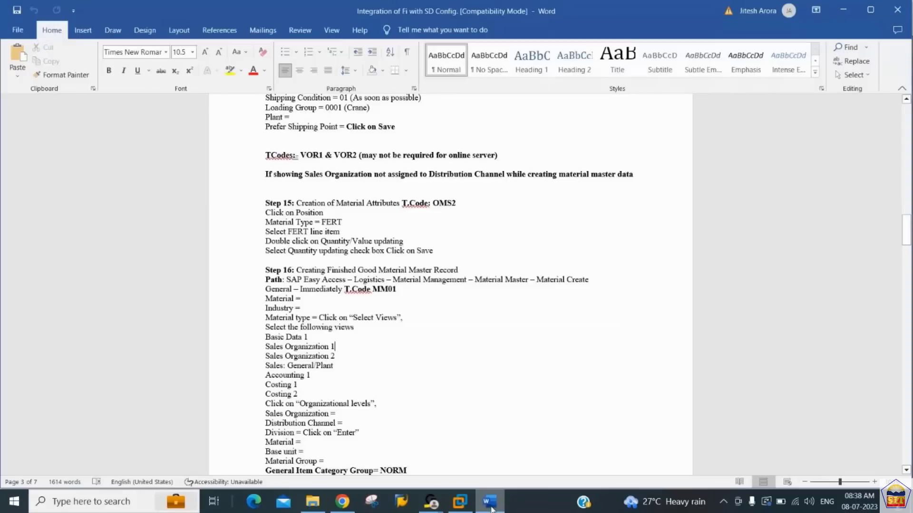
key(alt+Tab)
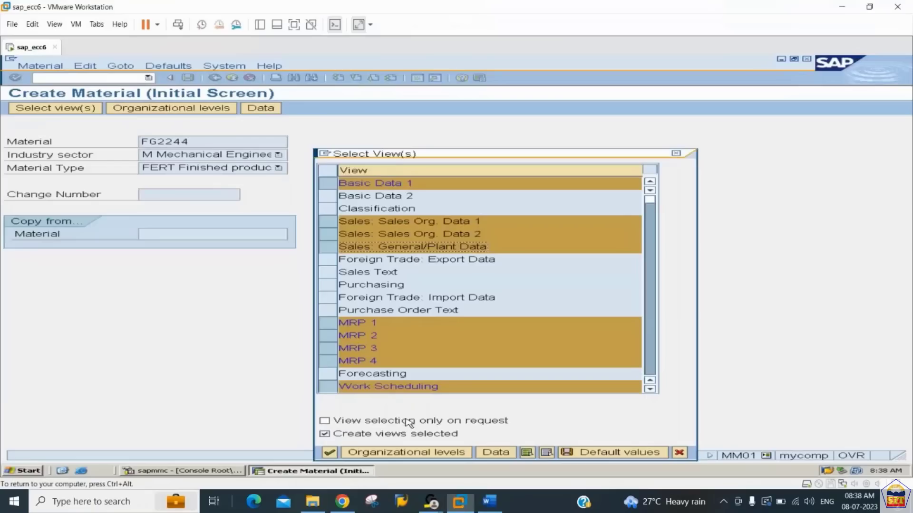
click(327, 324)
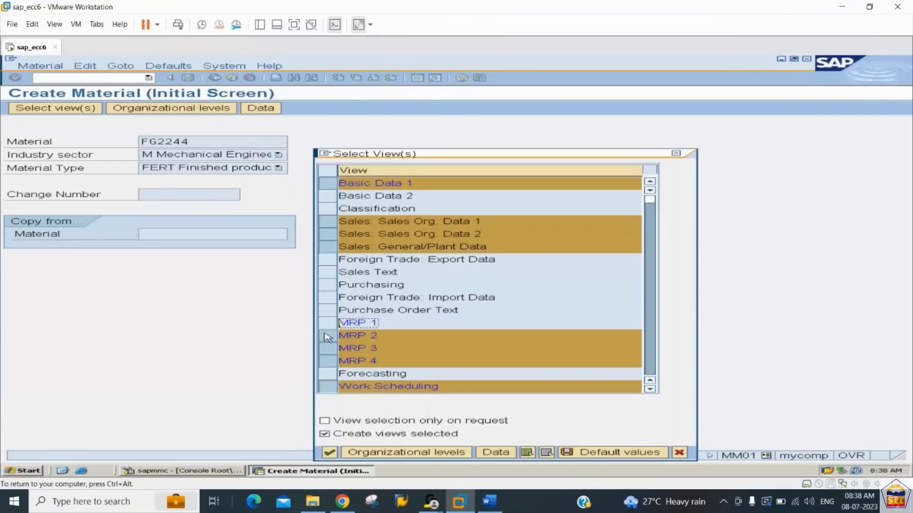
click(328, 336)
click(328, 348)
click(328, 362)
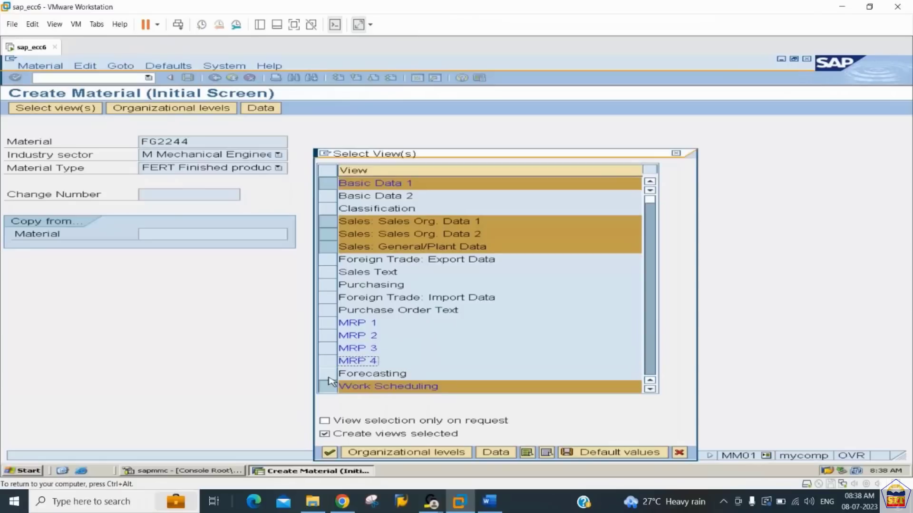
click(327, 386)
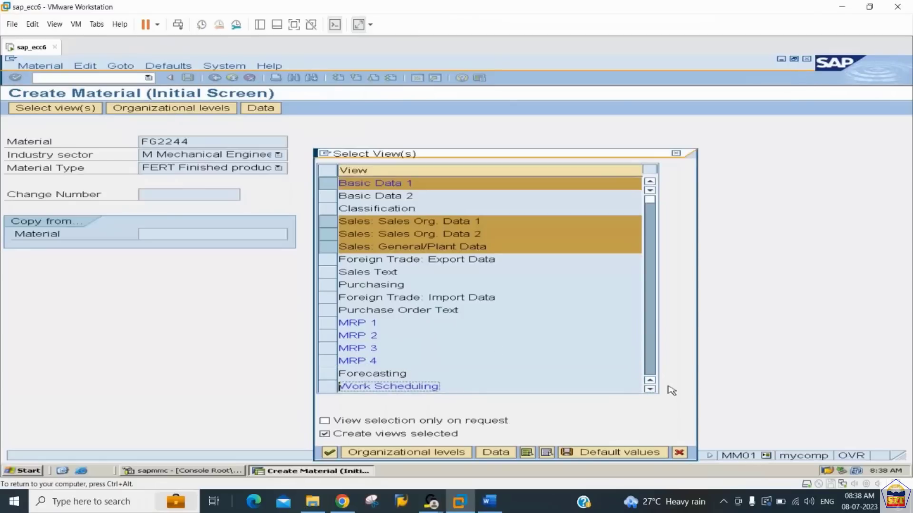
click(649, 359)
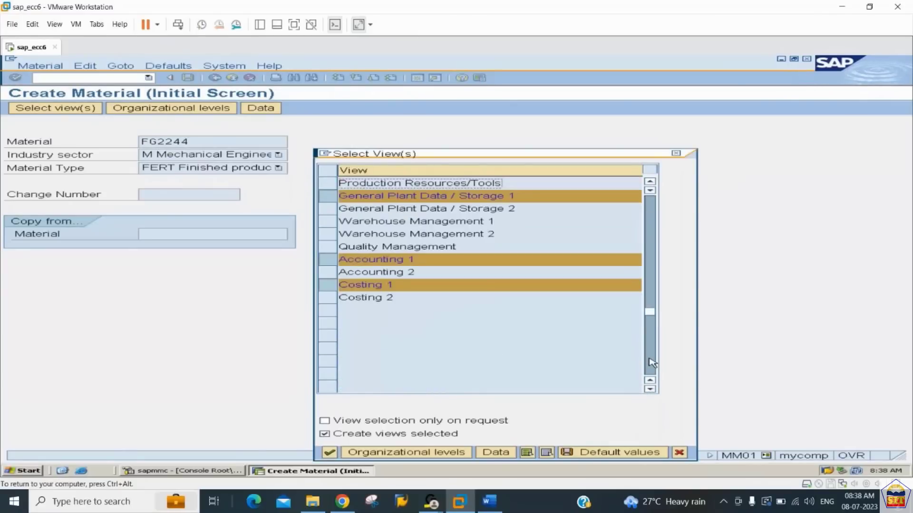
click(330, 287)
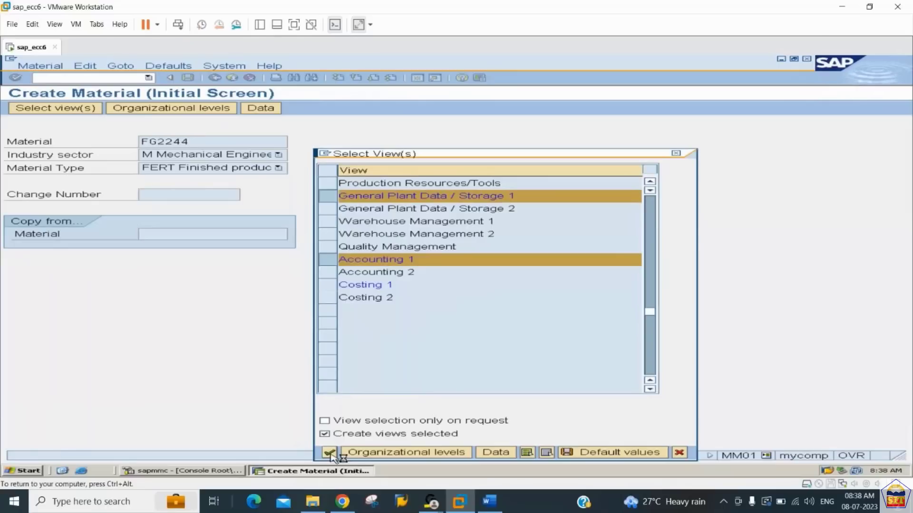
- Confirm the view selection, and enter the description Finished Material for 2244 with base unit of measure EA in Basic Data 1
click(330, 452)
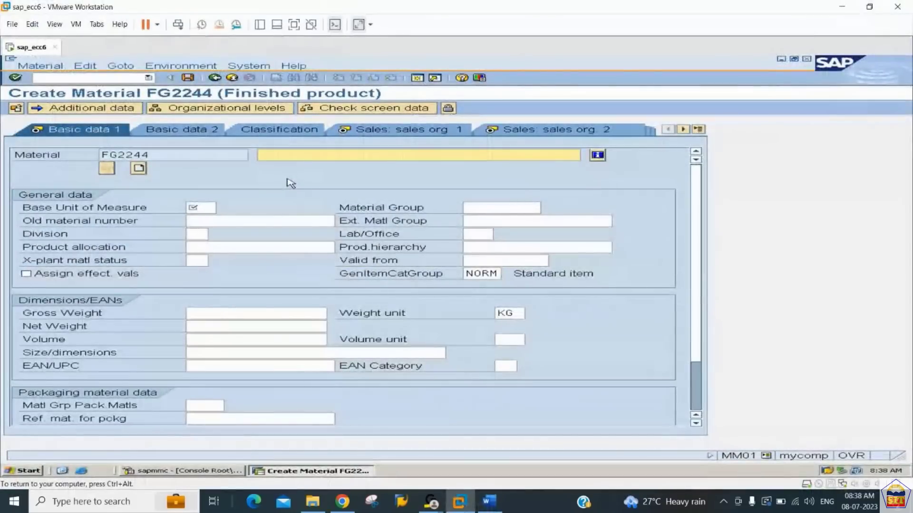
text(Finished Materia)
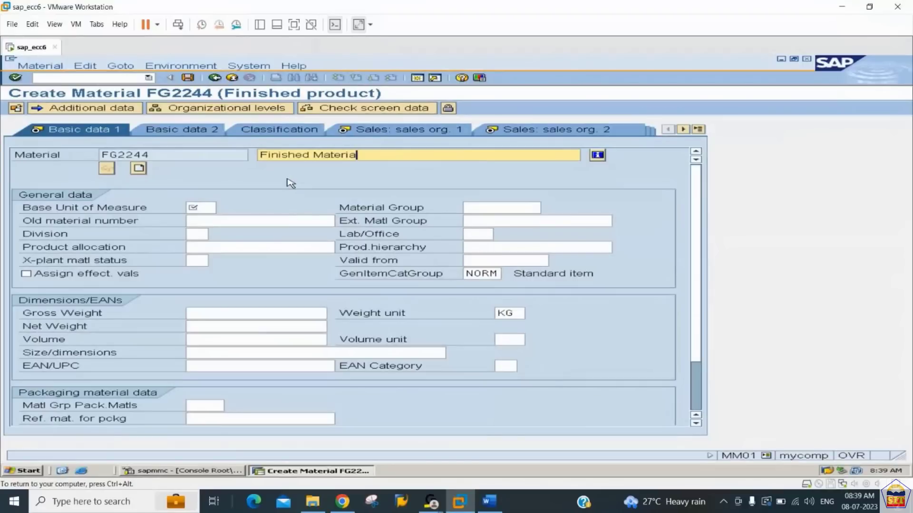
text(l for 2244)
key(Tab)
text(ea)
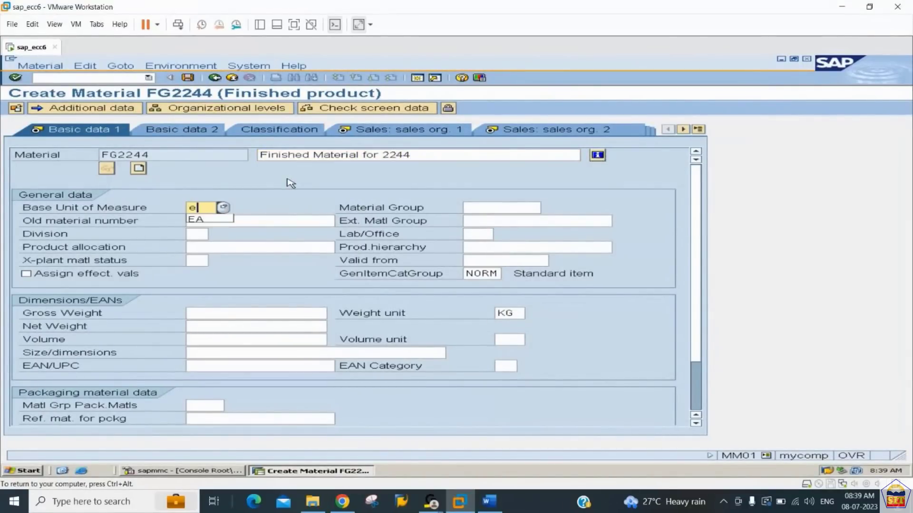
key(Tab)
text(22)
key(BackSpace)
key(BackSpace)
key(Tab)
key(shift+Tab)
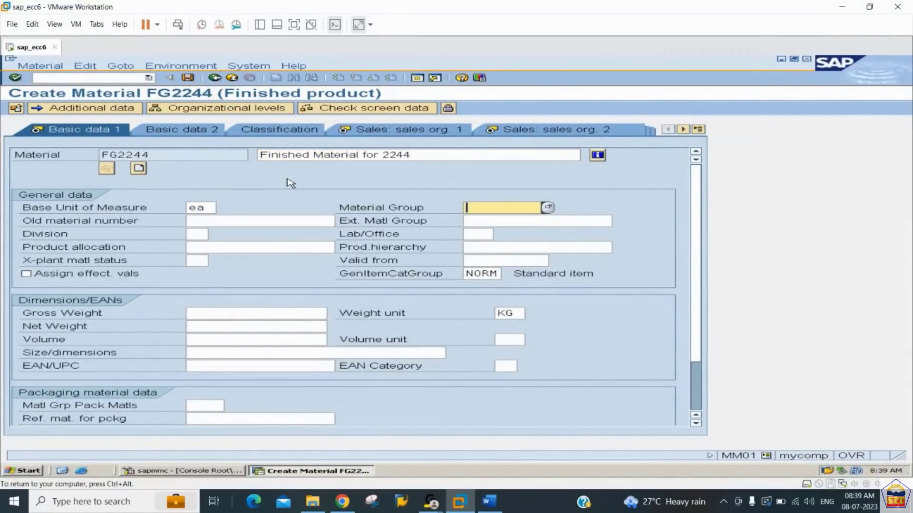
key(Tab)
key(Tab)
key(shift+Tab)
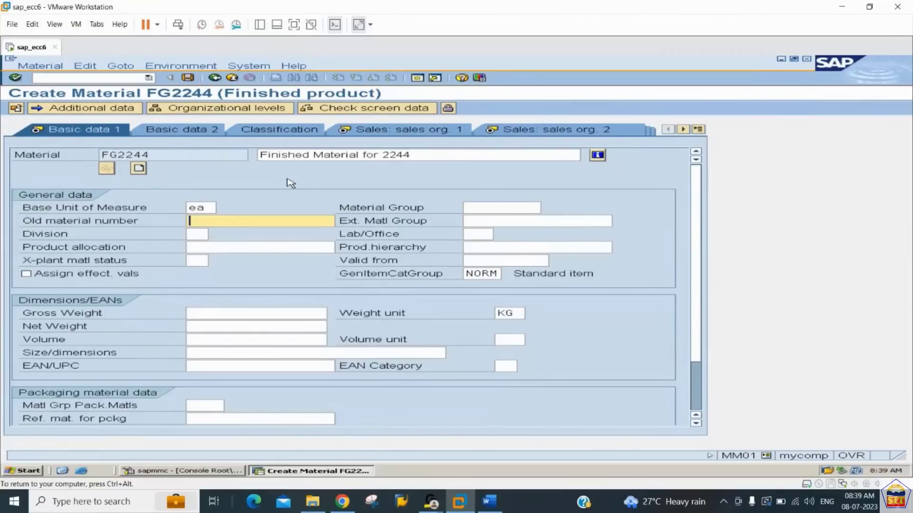
key(shift+Tab)
key(Tab)
key(Tab)
key(Tab)
key(Tab)
key(Tab)
key(Tab)
key(Tab)
key(Tab)
key(Tab)
key(Tab)
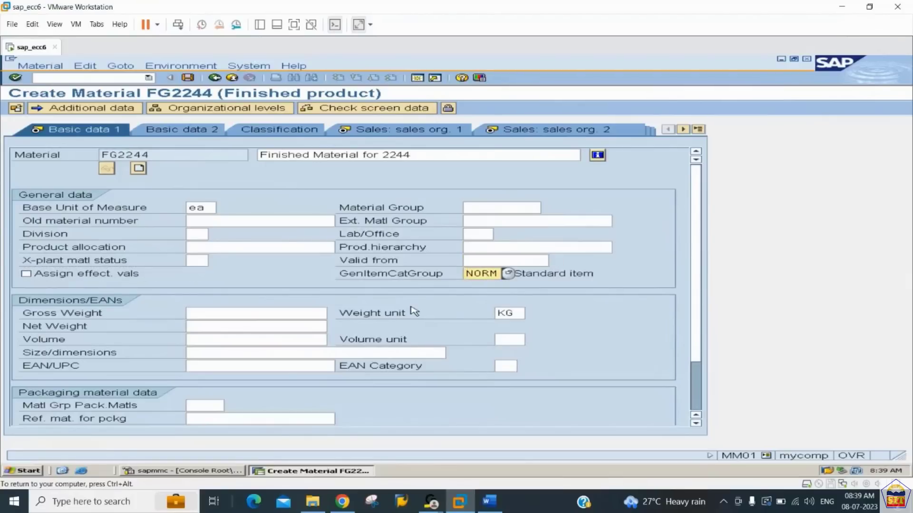
- Set both the gross weight and the net weight of the material to 100 KG
click(258, 318)
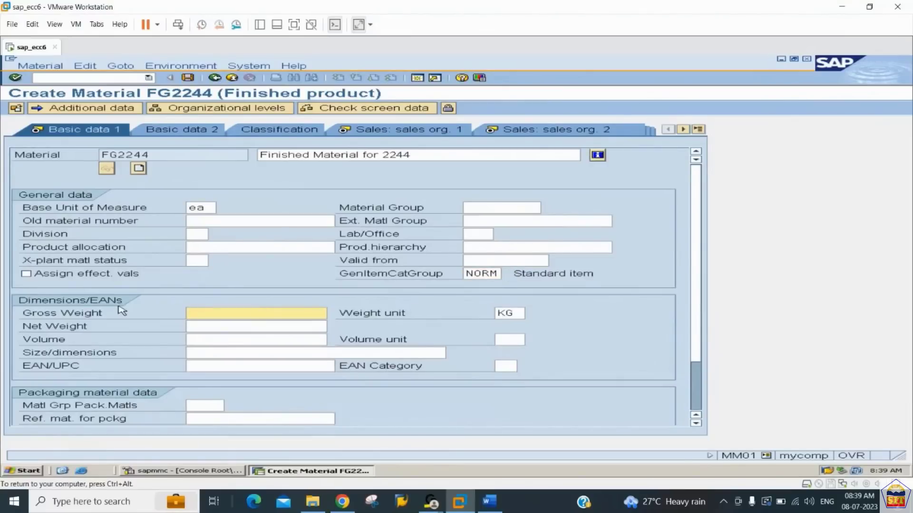
text(100)
key(Tab)
key(Tab)
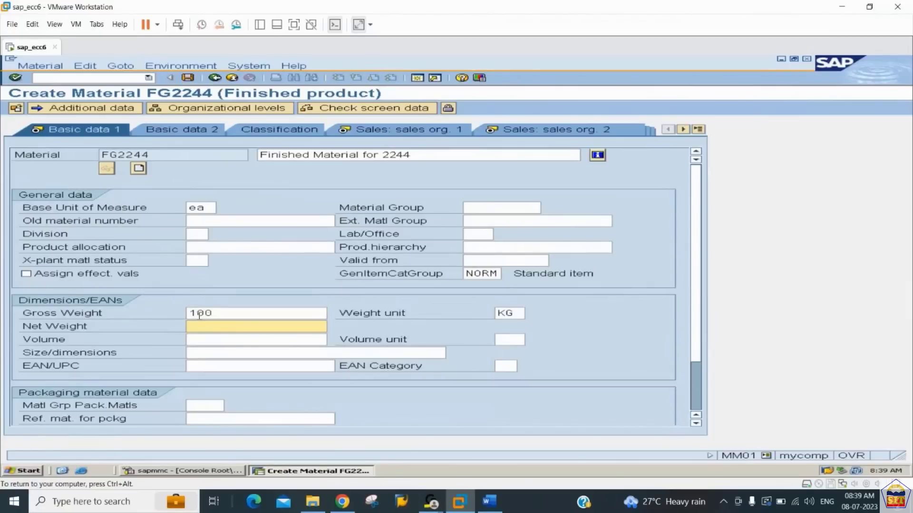
text(100)
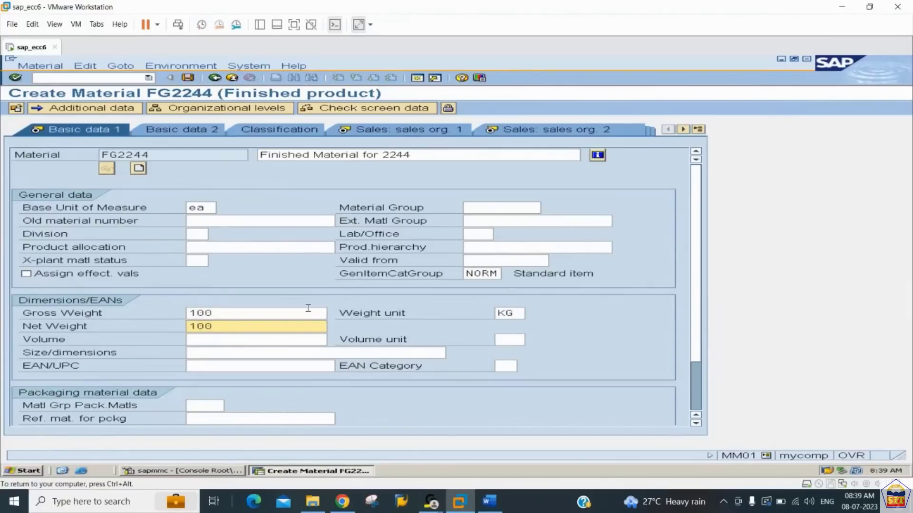
- Set the division to 44 in the Sales Org. 1 view, and proceed through Sales Org. 2 to Sales: General/Plant
click(392, 133)
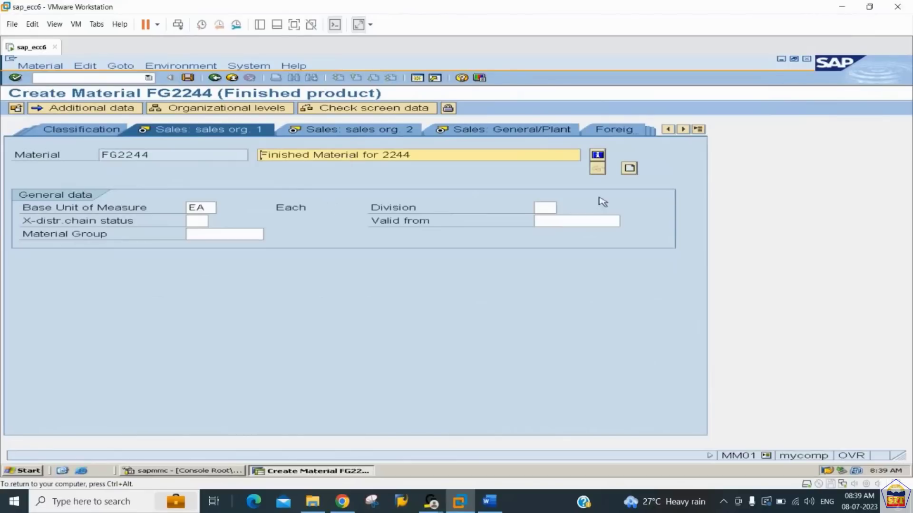
click(549, 209)
text(44)
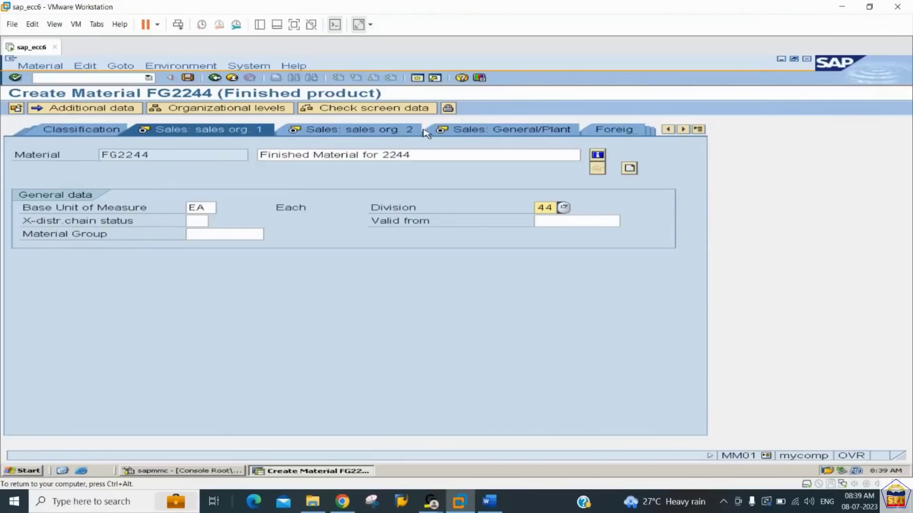
click(373, 134)
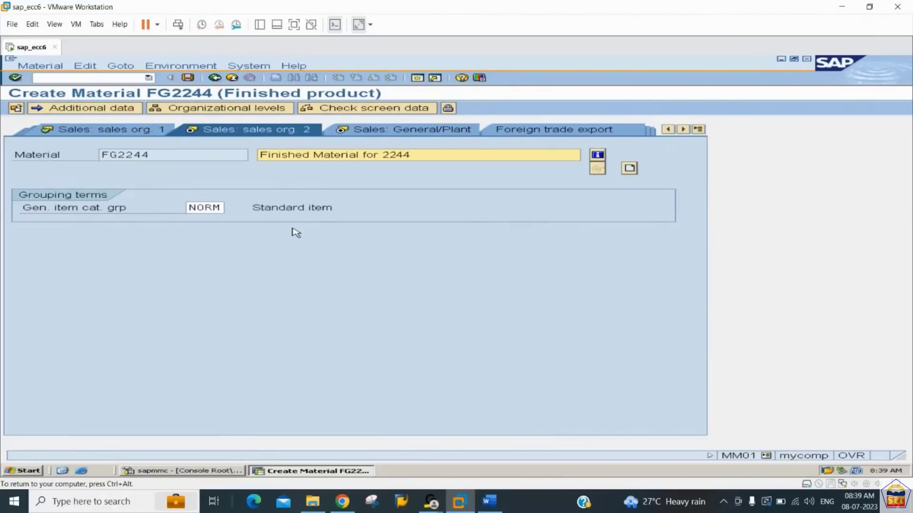
key(Return)
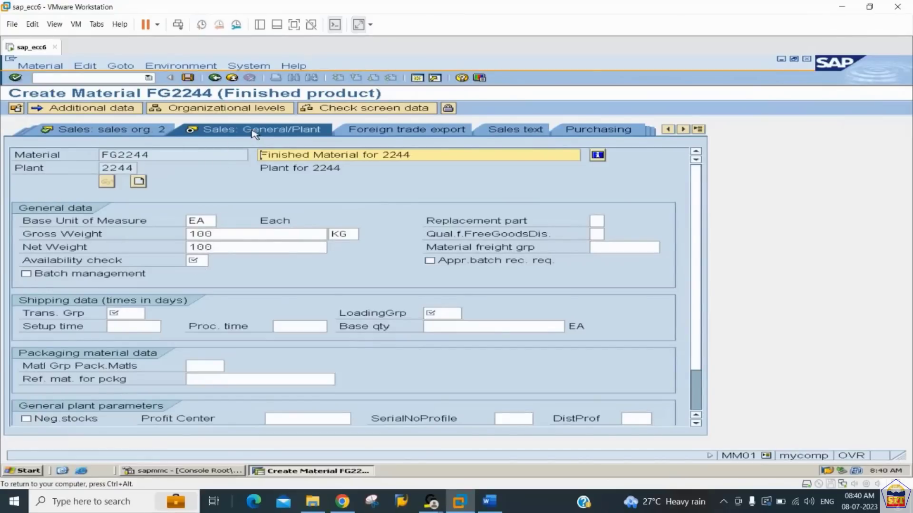
- Choose KP (No check) as the availability check for plant 2244
click(199, 260)
click(214, 261)
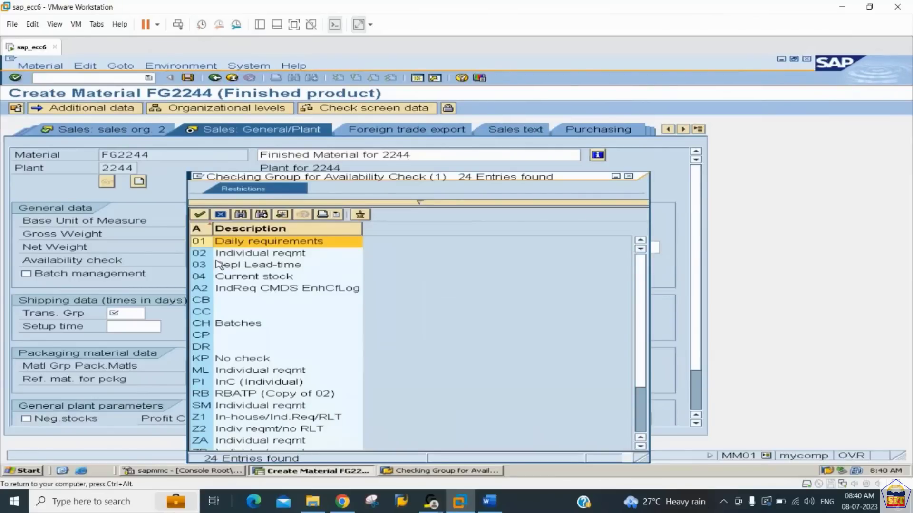
click(236, 360)
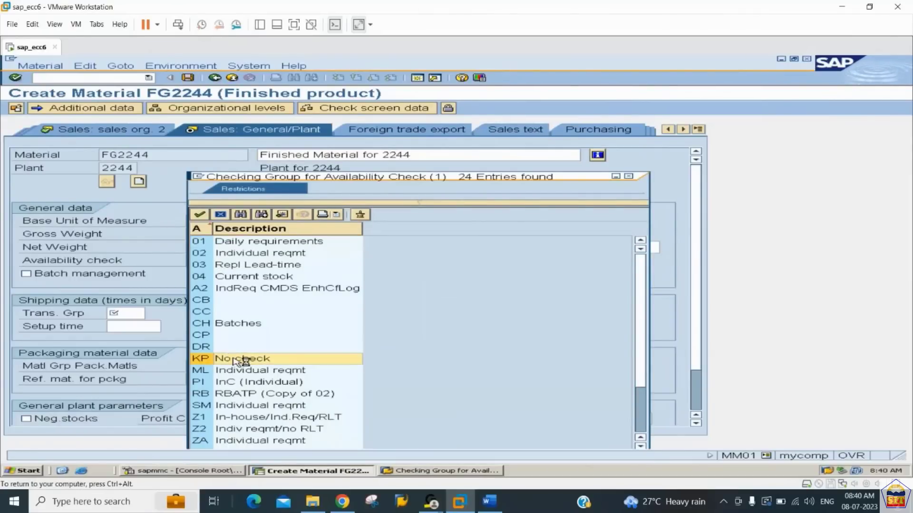
double_click(237, 360)
- Set the transportation group to 0001 (On palettes) and the loading group to 0001 (Crane) in the shipping data
click(122, 312)
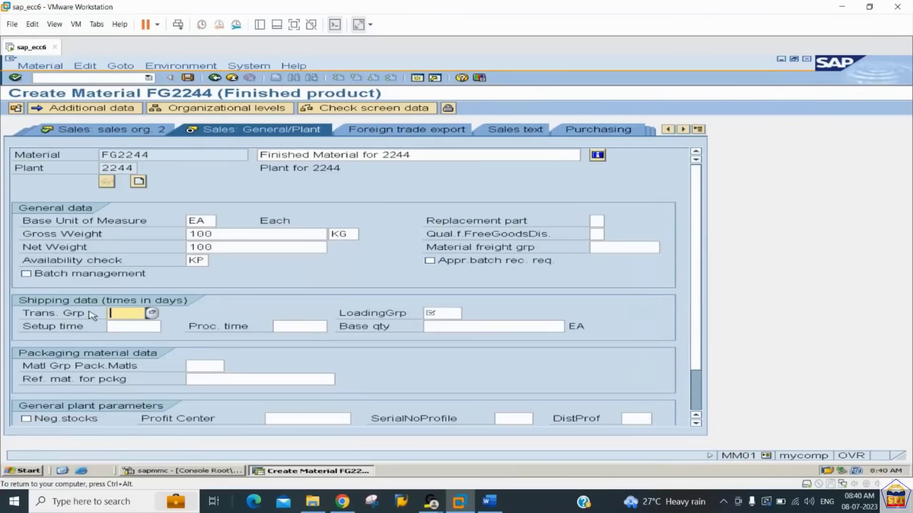
click(152, 314)
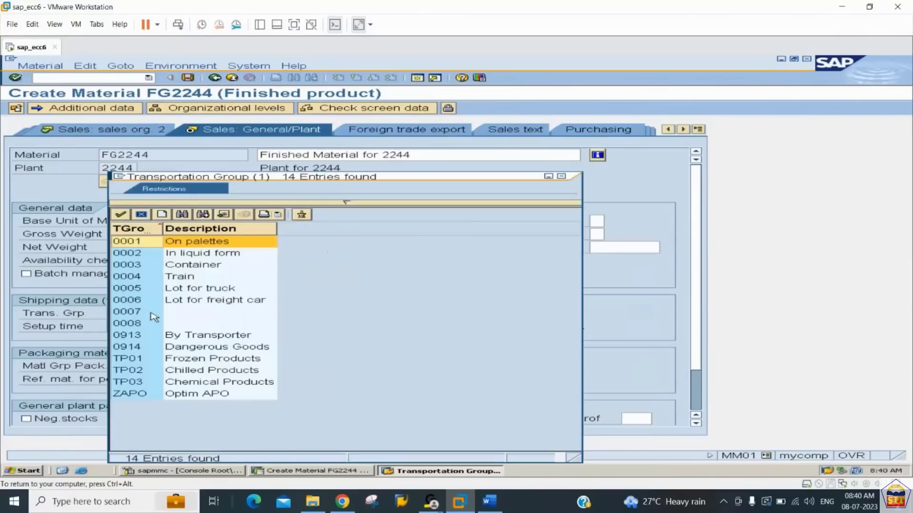
double_click(134, 243)
click(456, 314)
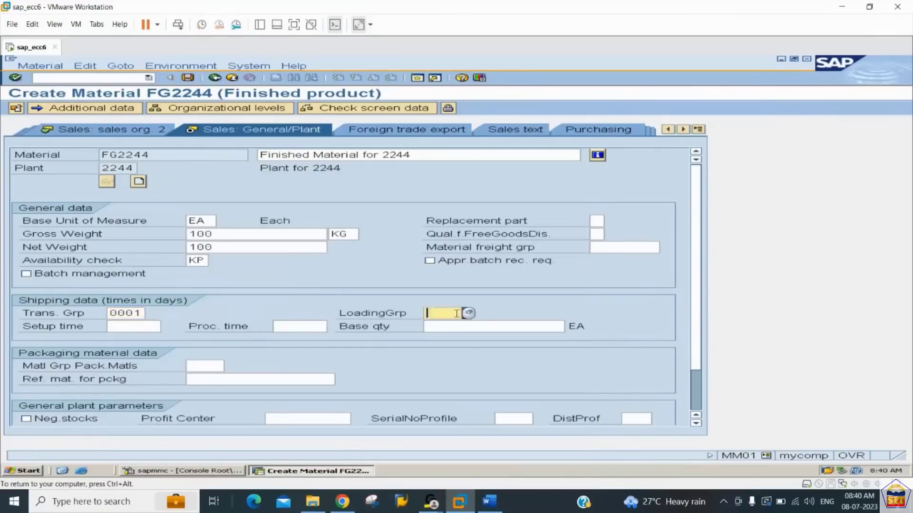
click(468, 313)
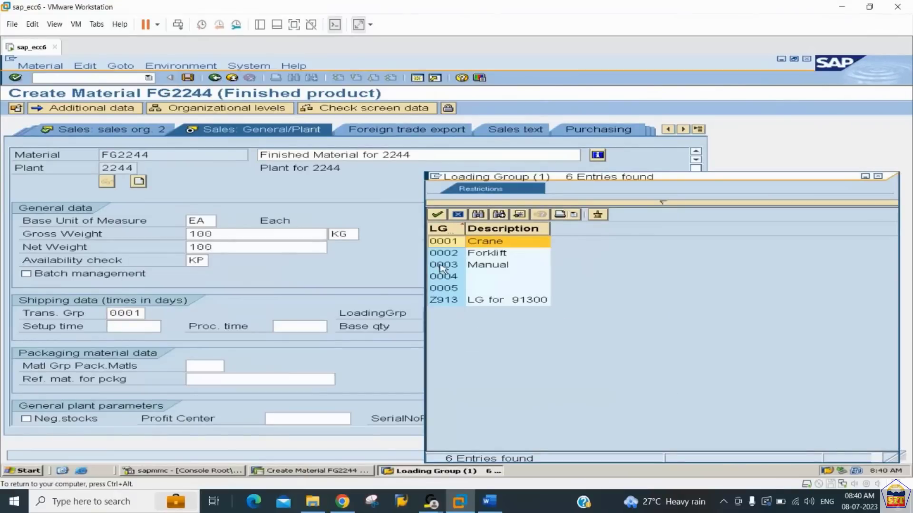
double_click(445, 243)
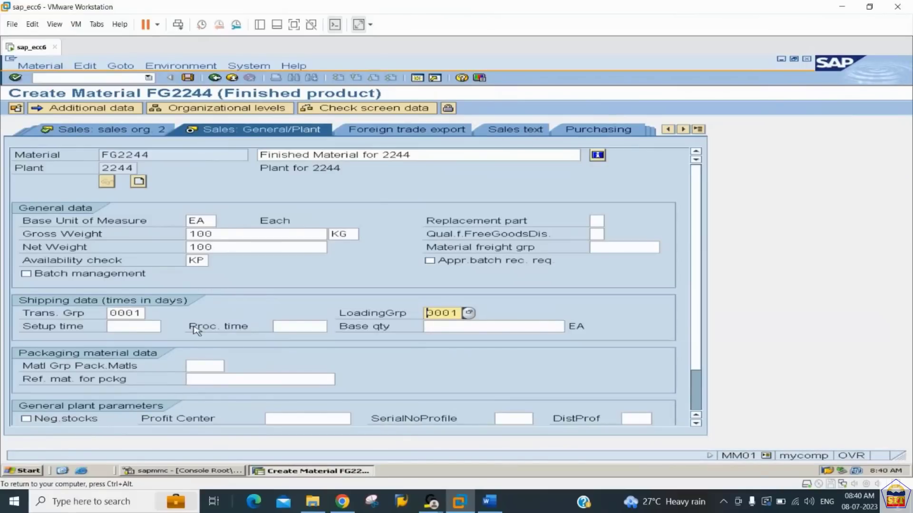
- Proceed past the plant storage data to Accounting 1, and choose valuation class 7920 for finished products
key(Return)
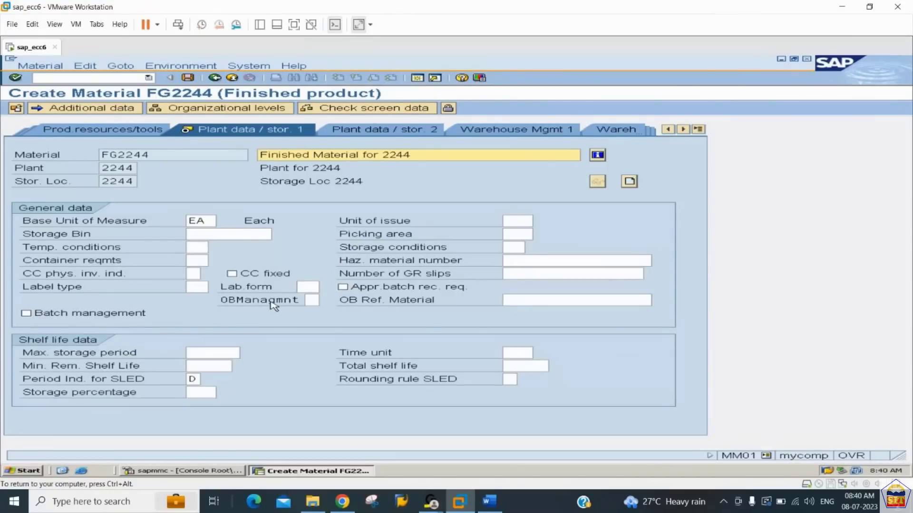
key(Return)
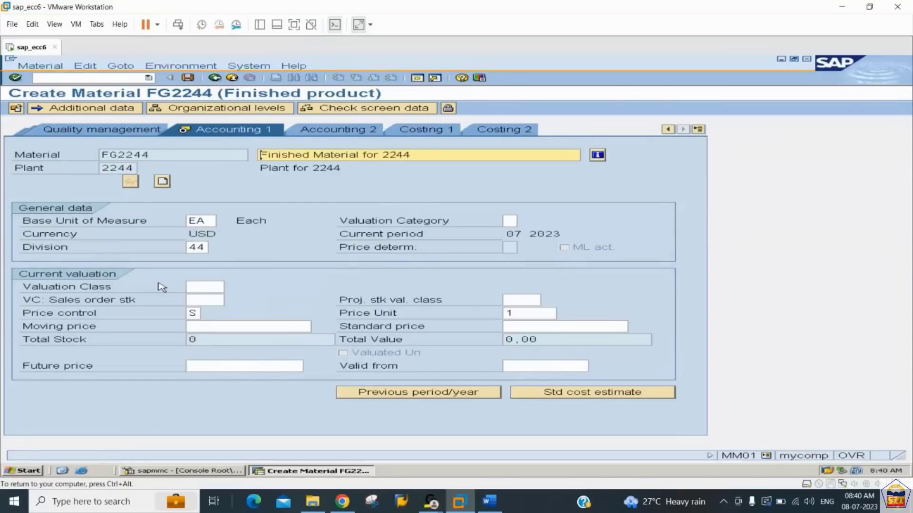
click(195, 289)
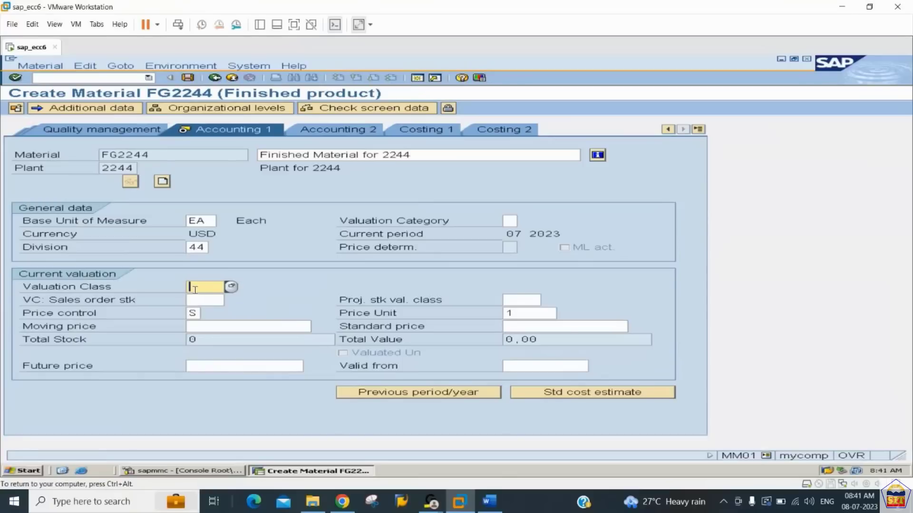
click(230, 287)
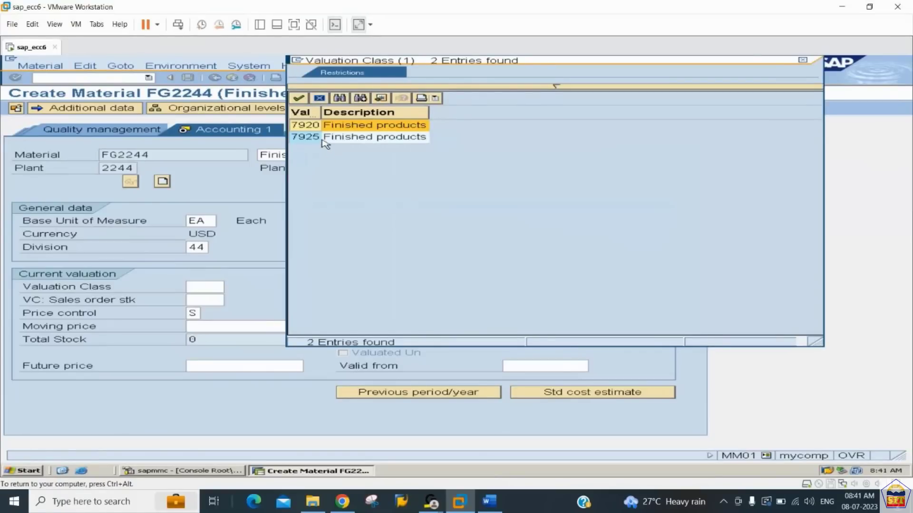
double_click(360, 126)
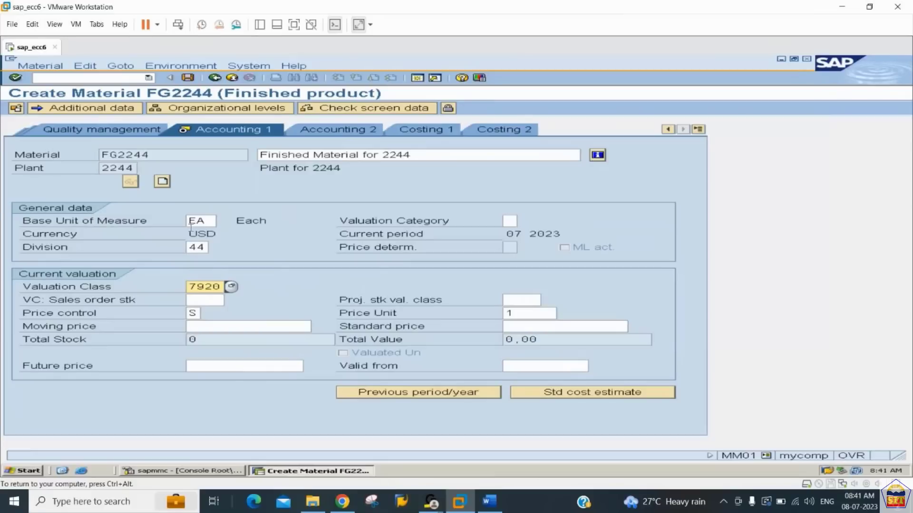
- Choose price control S (Standard price), enter a standard price of 100, and confirm the accounting data
click(191, 312)
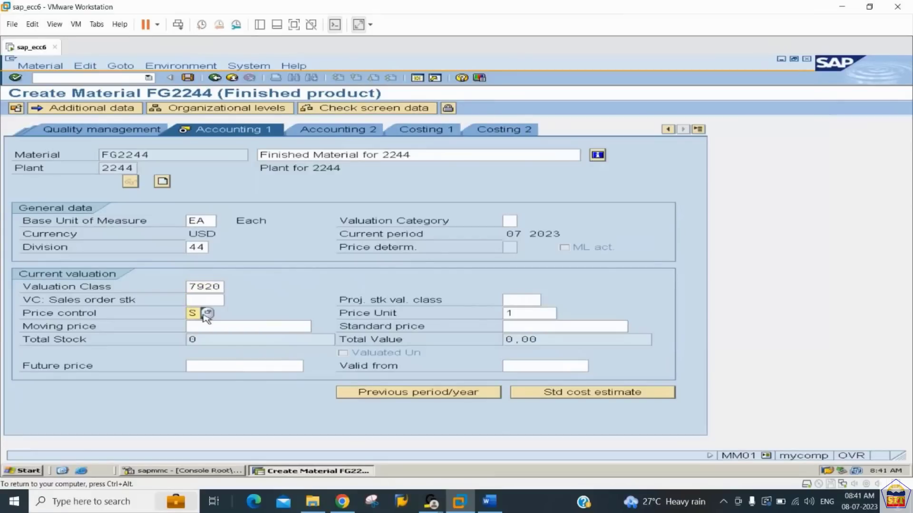
click(207, 313)
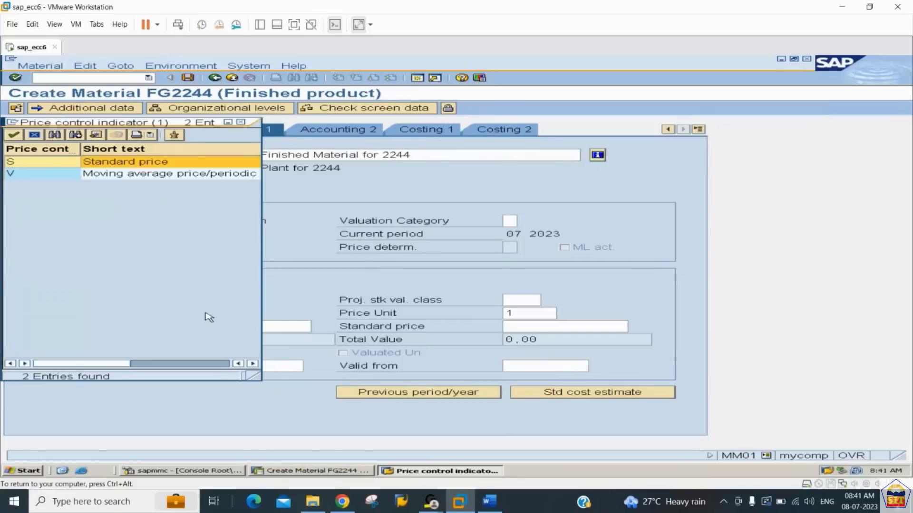
double_click(143, 164)
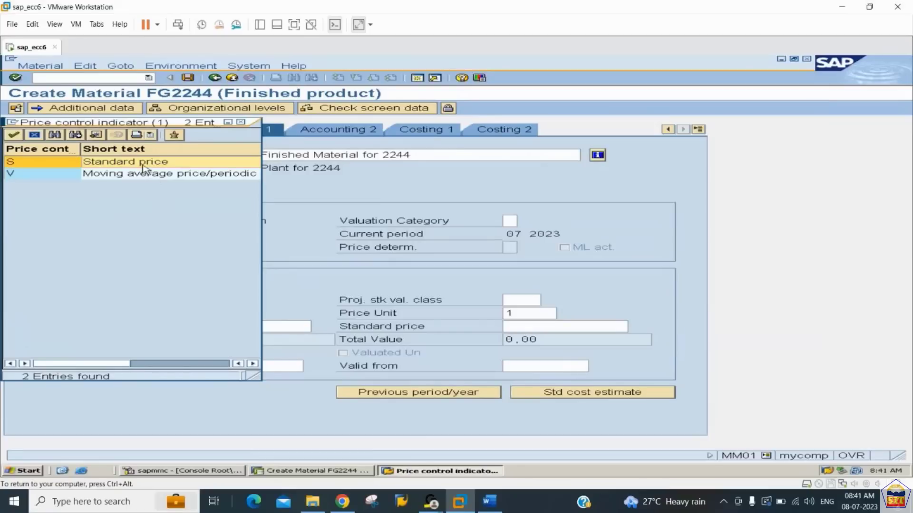
click(283, 328)
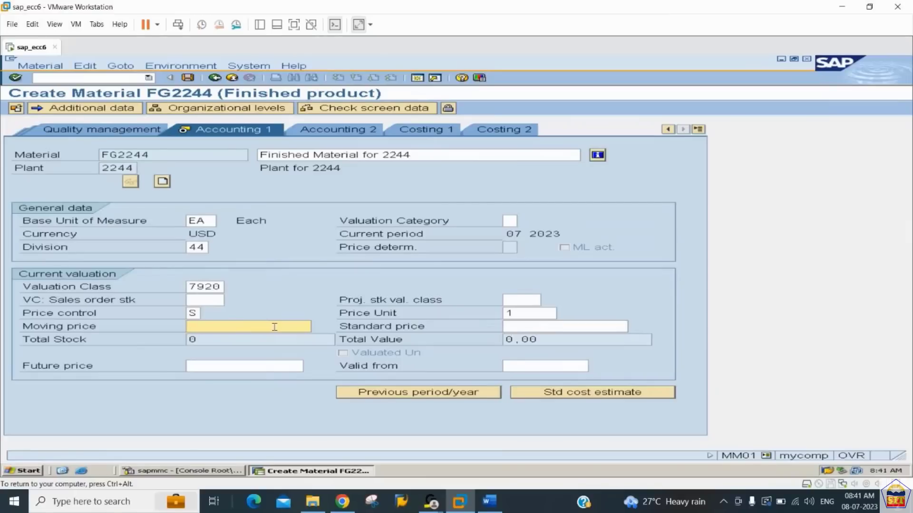
click(522, 328)
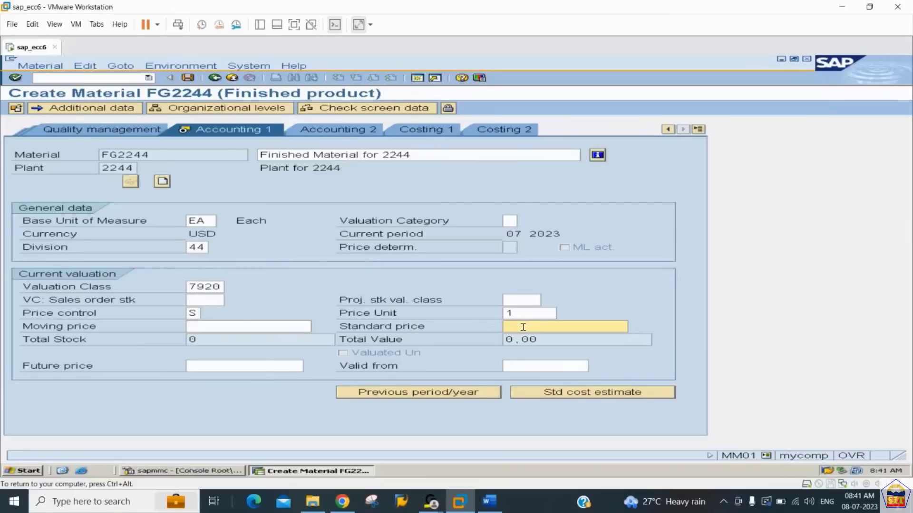
text(100)
key(Return)
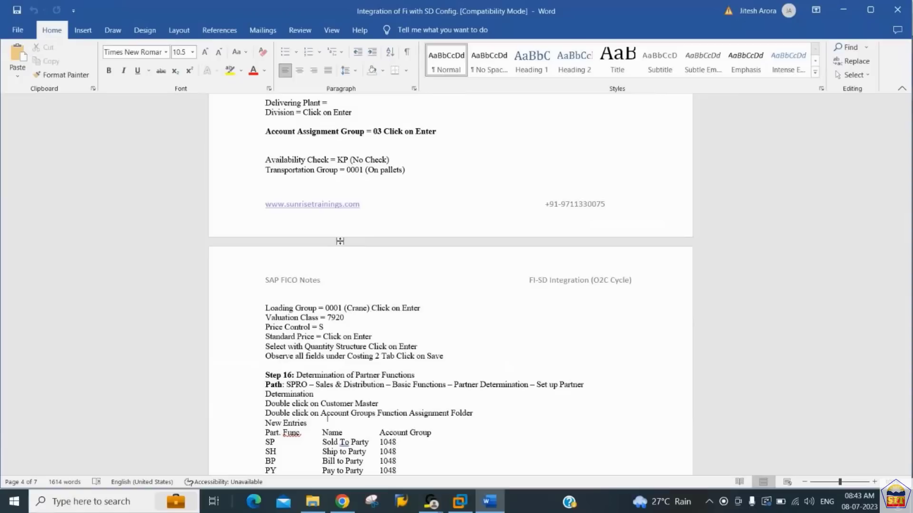
- Review the finished good material master instructions under step 16 in the Word notes, and return to SAP
scroll(339, 241, up, 5)
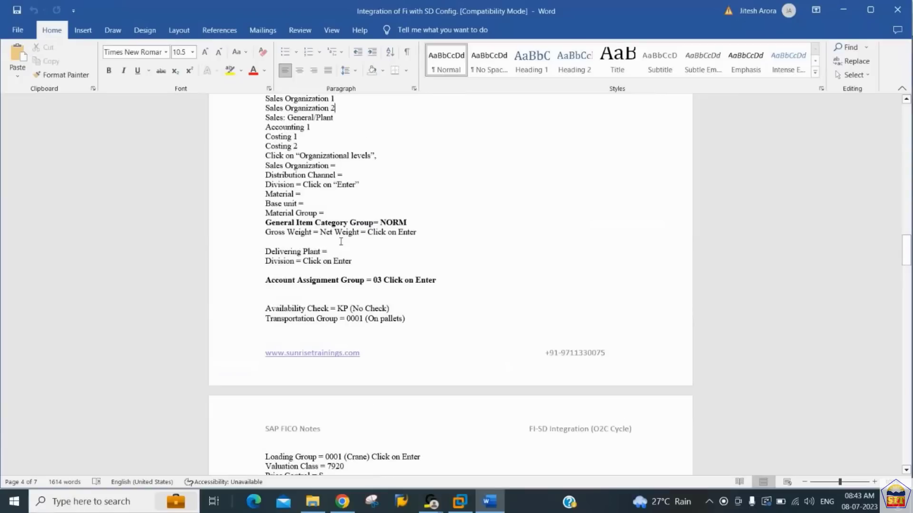
key(Down)
key(Down)
key(Down)
key(Down)
key(Down)
key(Down)
key(Down)
key(Down)
key(Down)
key(Down)
key(Down)
key(Down)
key(Down)
key(Down)
key(Down)
key(Down)
key(Down)
key(Down)
key(Up)
key(Up)
key(Up)
key(Up)
key(Up)
key(Up)
key(Up)
key(Up)
key(Up)
key(Up)
key(Up)
key(Up)
key(Up)
key(Up)
key(Up)
key(Up)
key(Up)
key(Up)
key(Up)
key(Up)
key(Up)
key(Up)
key(Up)
key(Up)
key(Up)
key(Up)
key(Up)
key(Up)
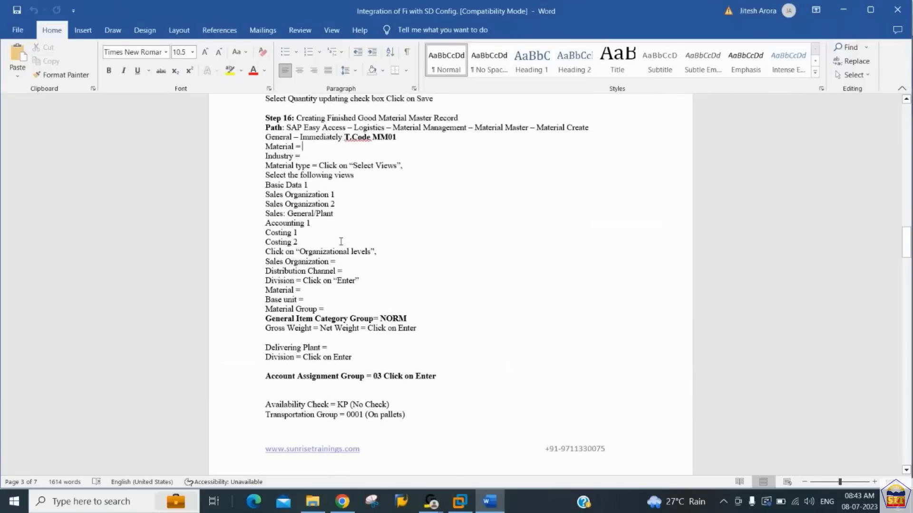
key(alt+Tab)
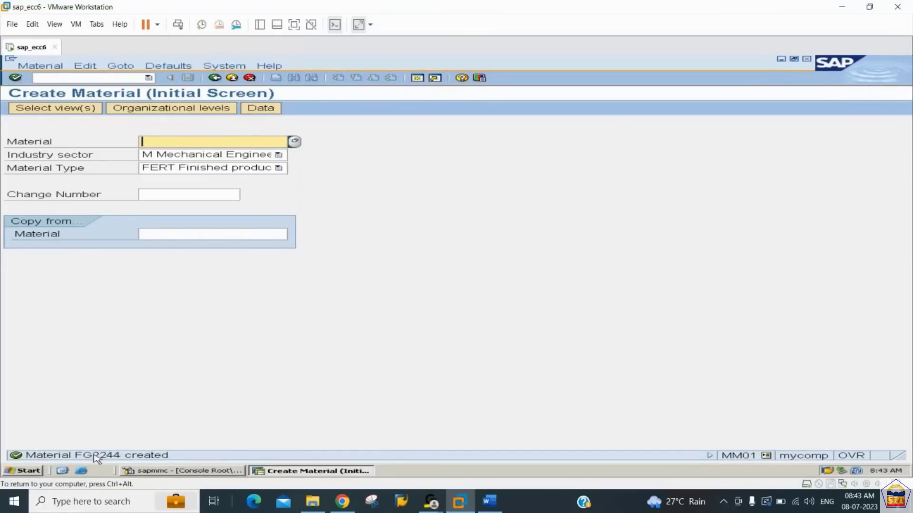
click(49, 68)
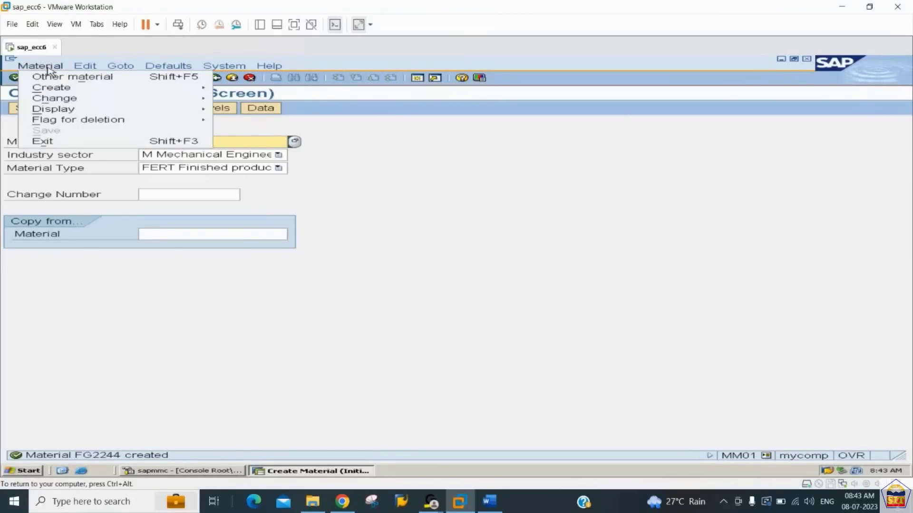
- Run transaction MM02 to open material FG2244 for changes
click(333, 214)
click(101, 77)
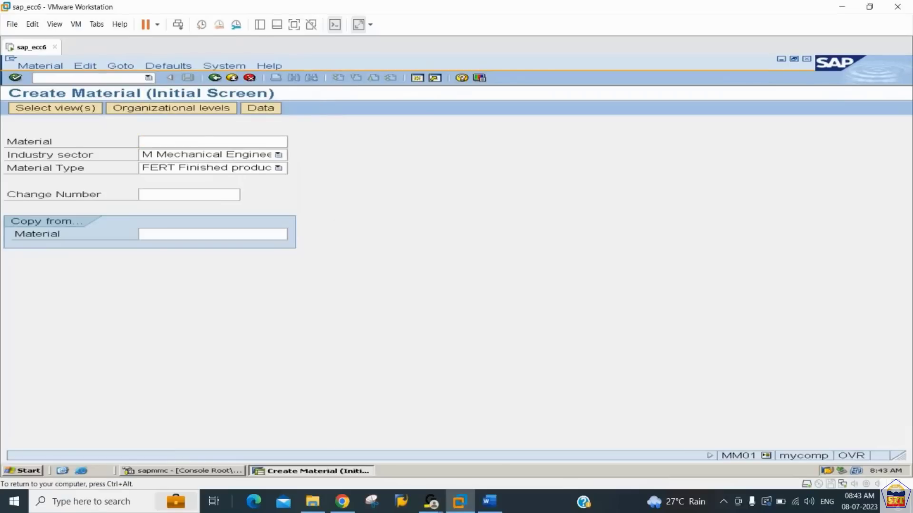
text(/nmm02)
key(Return)
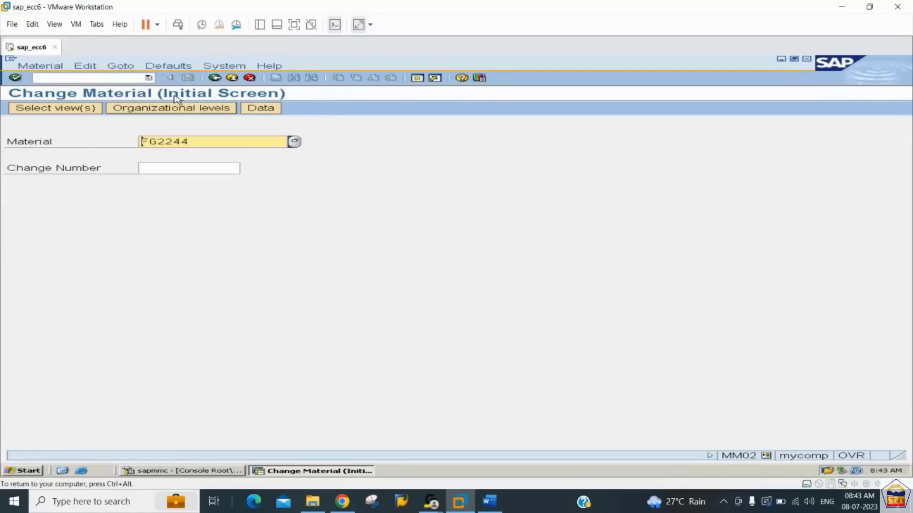
- Set plant 2244 and storage location 2244 as FG2244's organizational levels in Change Material, and open its data
click(197, 108)
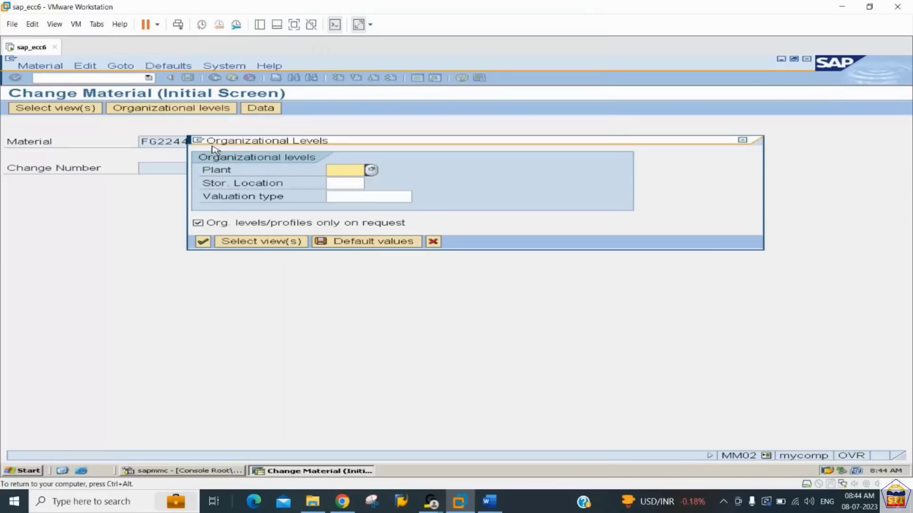
text(2244)
key(Tab)
key(Tab)
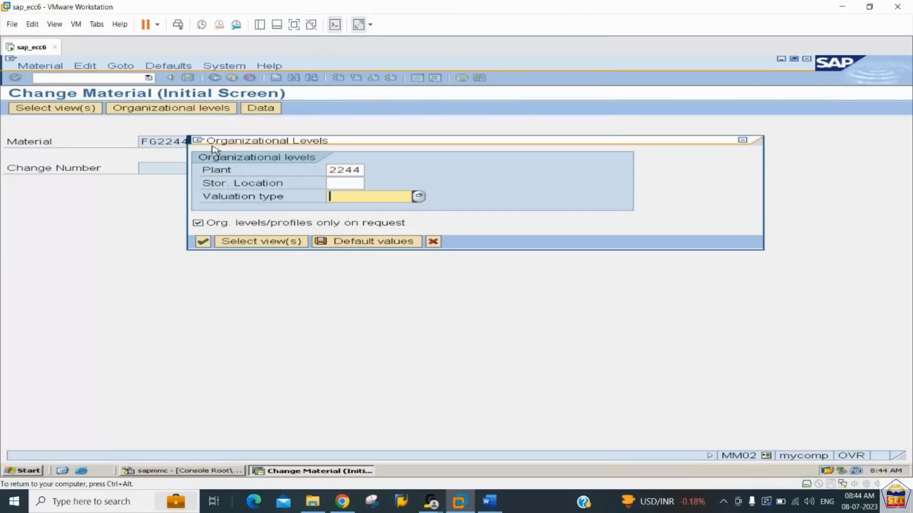
key(shift+Tab)
text(2244)
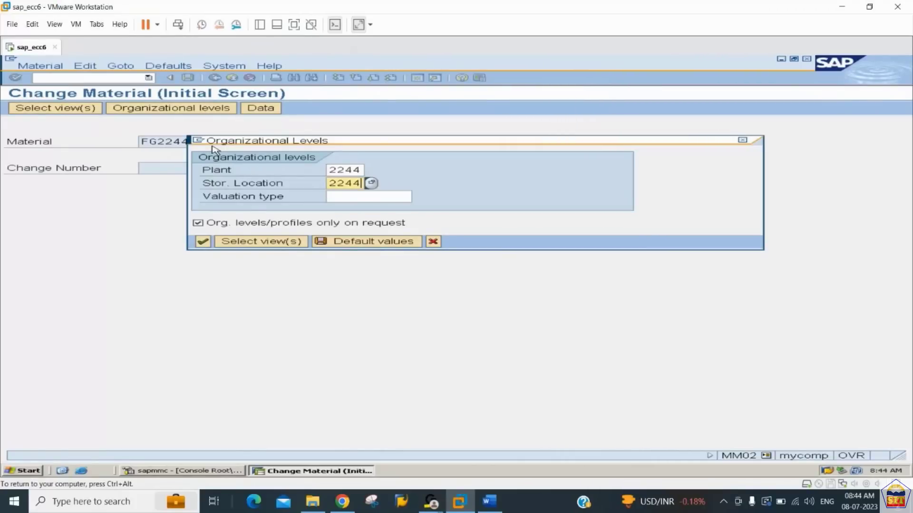
key(Return)
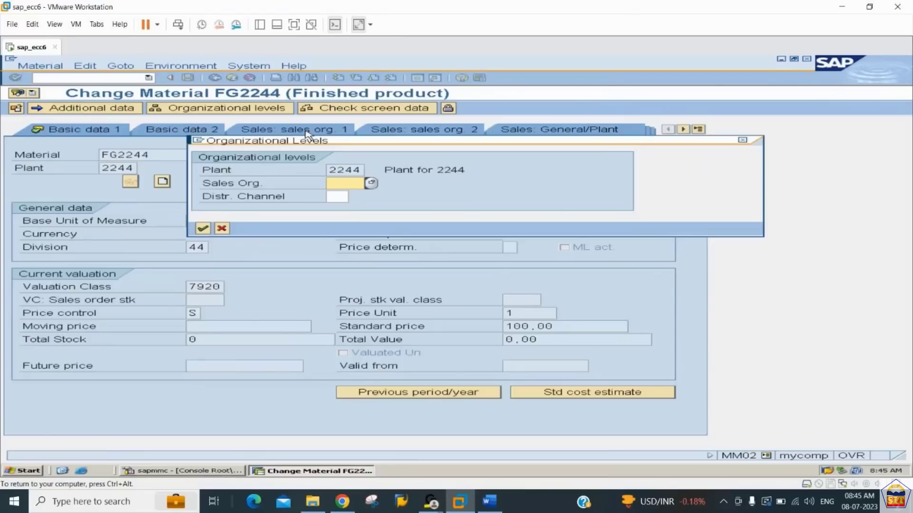
- Try to open FG2244's sales organization data for sales organization 2244 and distribution channel 44, and dismiss the message
text(2244)
key(Tab)
text(44)
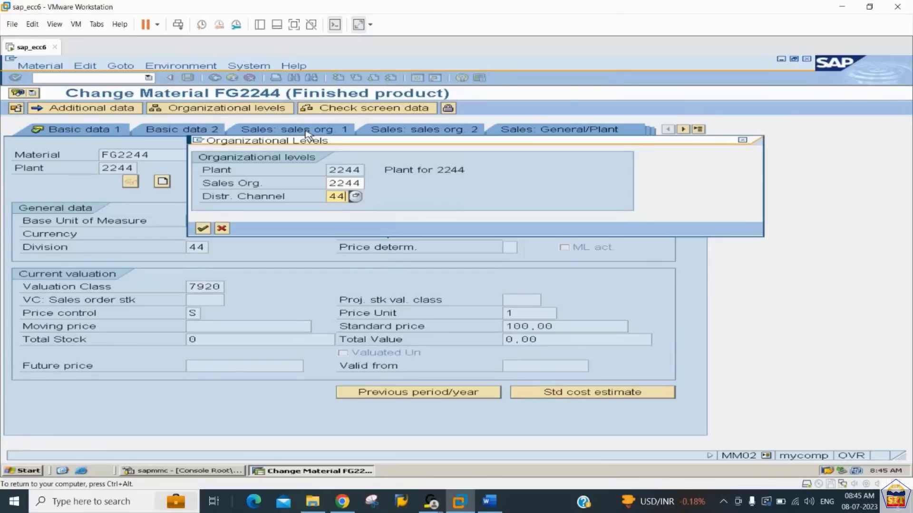
key(Return)
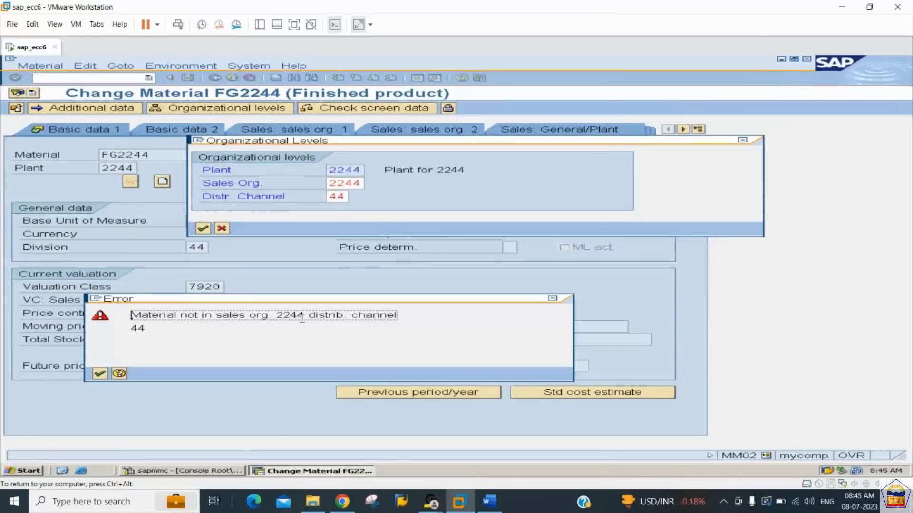
click(99, 373)
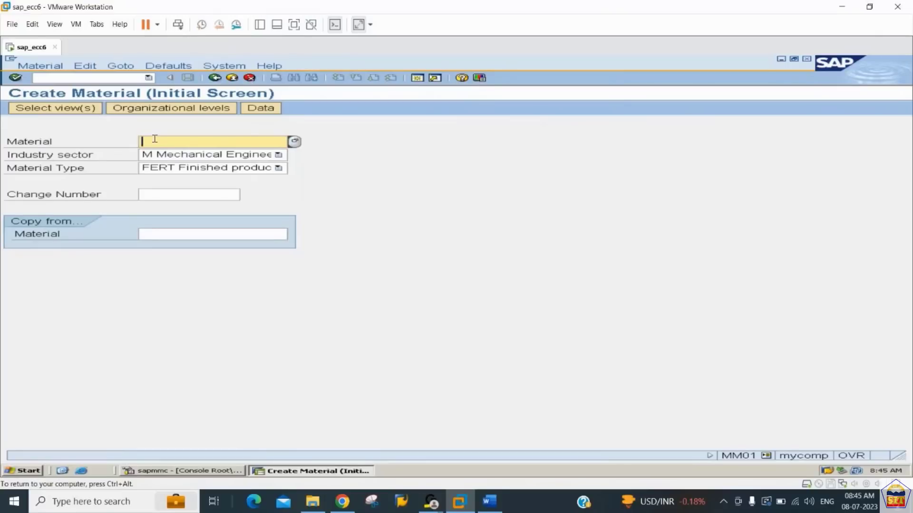
- Enter material FG2244 on the Create Material initial screen, with plant 2244 and storage location 2244 as organizational levels
text(fg2)
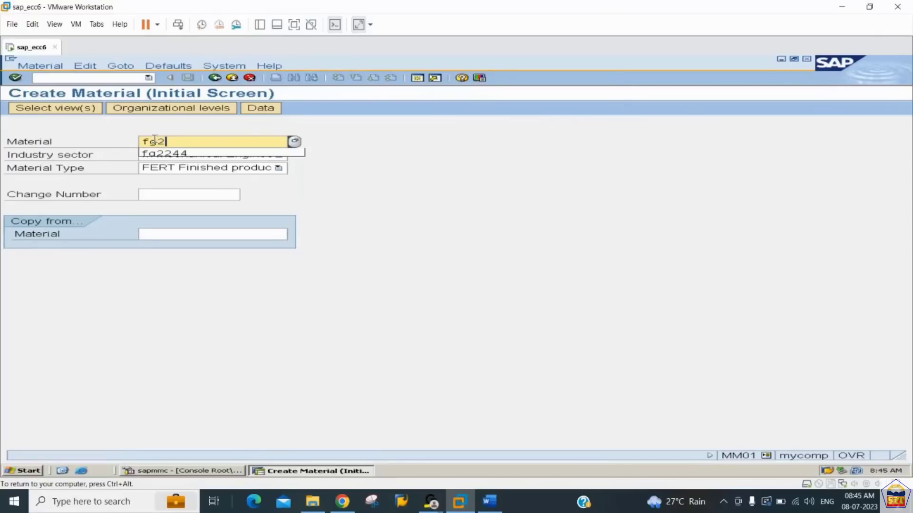
text(244)
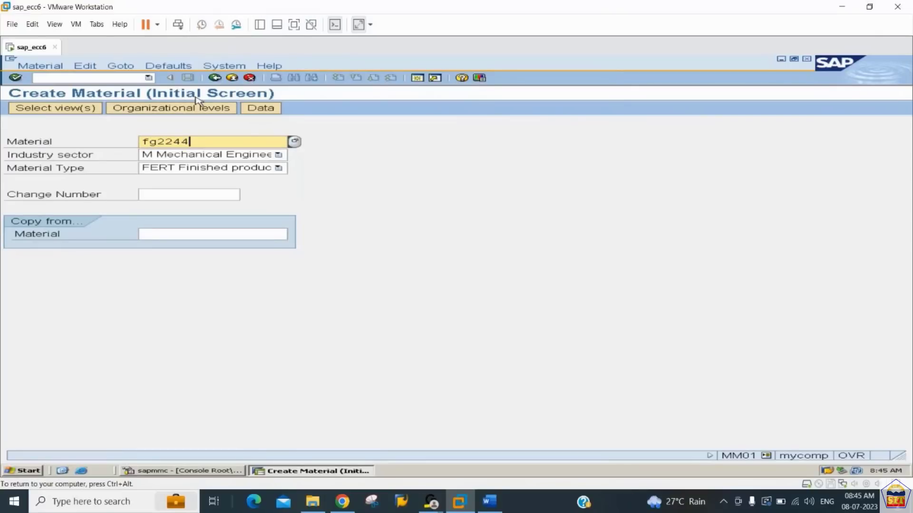
click(202, 112)
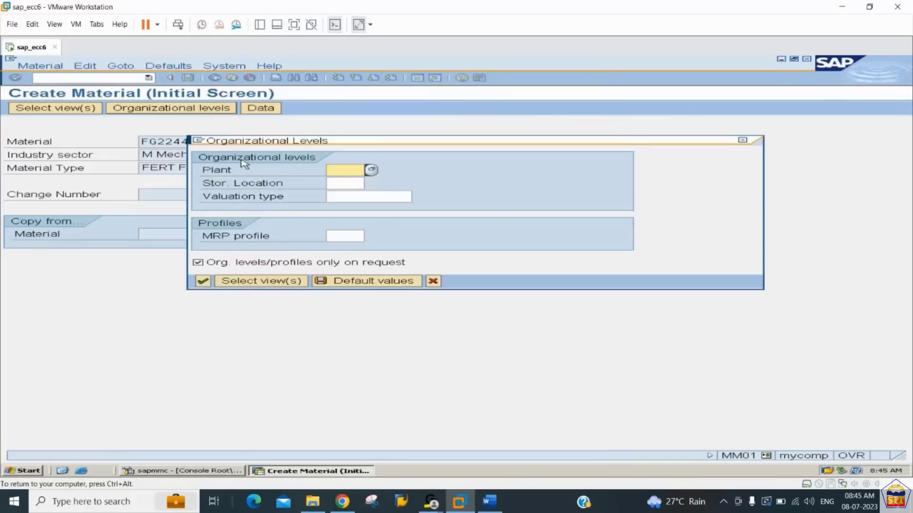
text(2244)
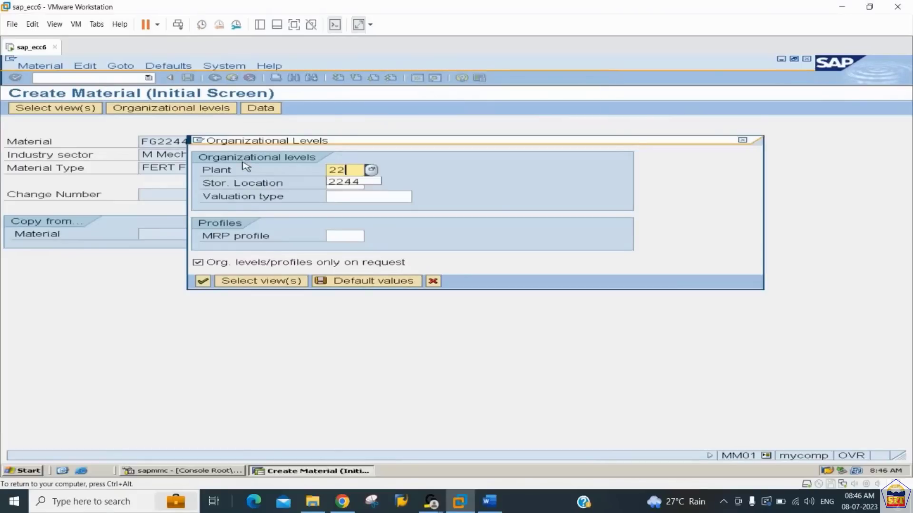
key(Tab)
text(2244)
key(Tab)
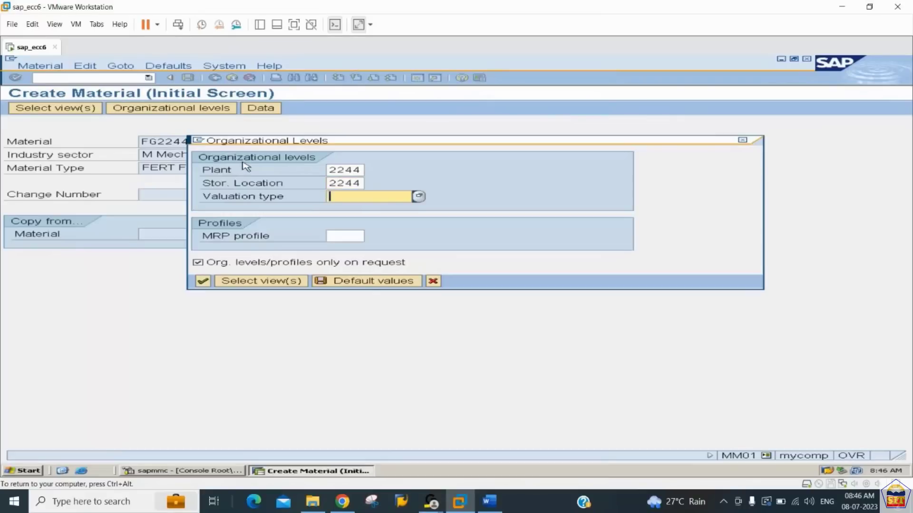
- Add the Sales Org. Data 1, Sales Org. Data 2 and Sales: General/Plant Data views to the selection
click(264, 281)
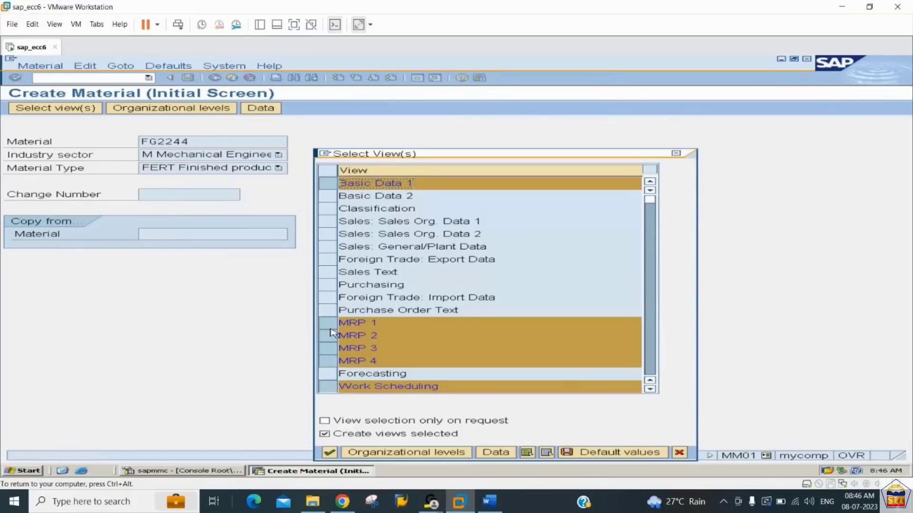
click(331, 221)
click(331, 234)
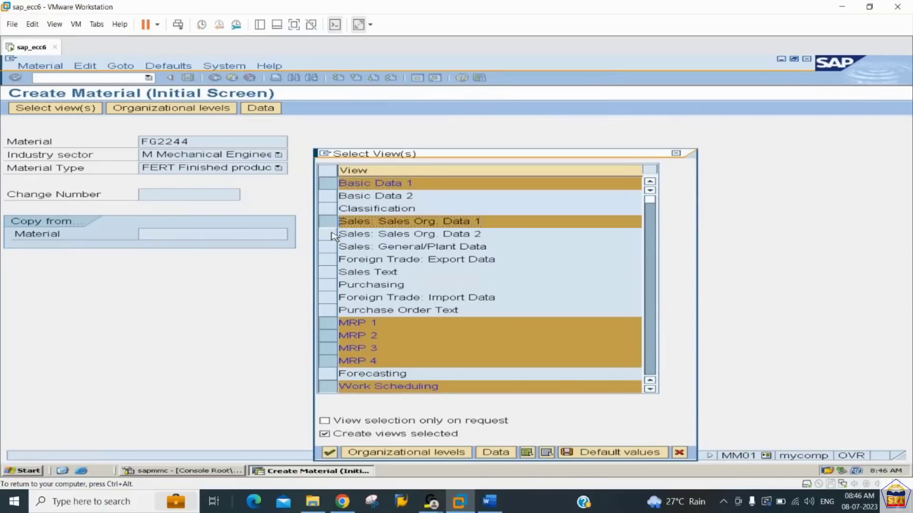
click(332, 246)
- Deselect the MRP 1 to MRP 4 and Work Scheduling views
click(331, 324)
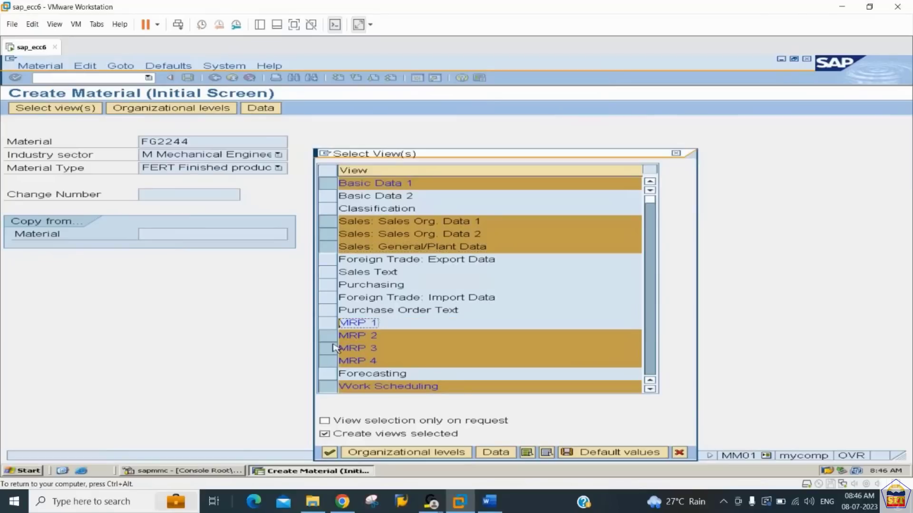
click(332, 349)
click(332, 351)
click(327, 336)
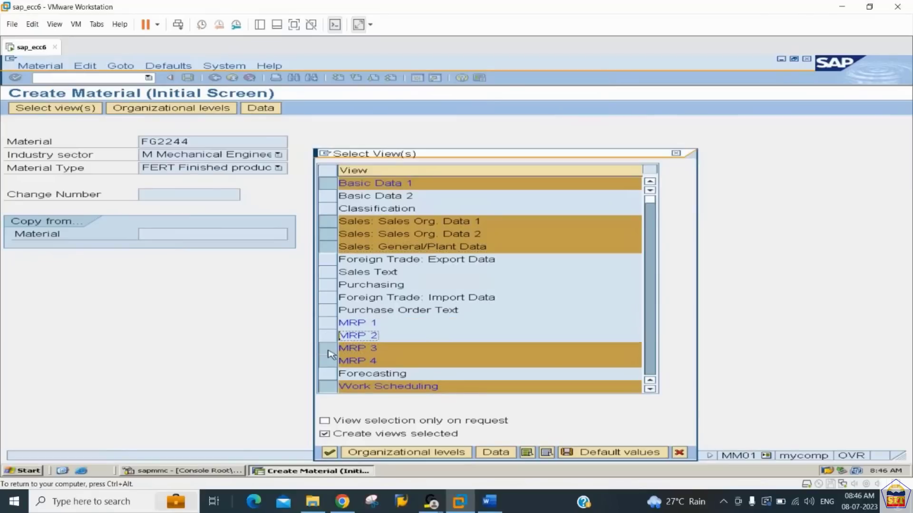
click(329, 351)
click(328, 364)
click(329, 387)
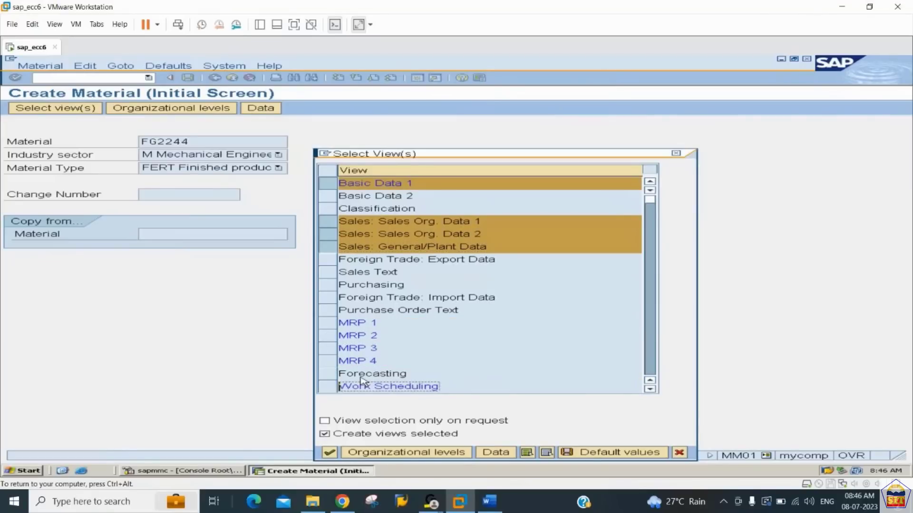
- Add sales organization 2244 and distribution channel 44 to the organizational levels, and confirm them
click(650, 361)
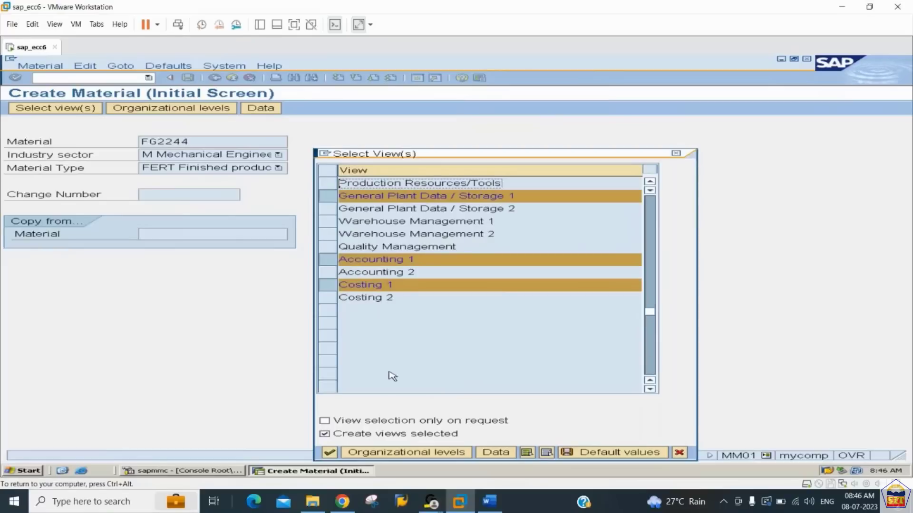
click(378, 454)
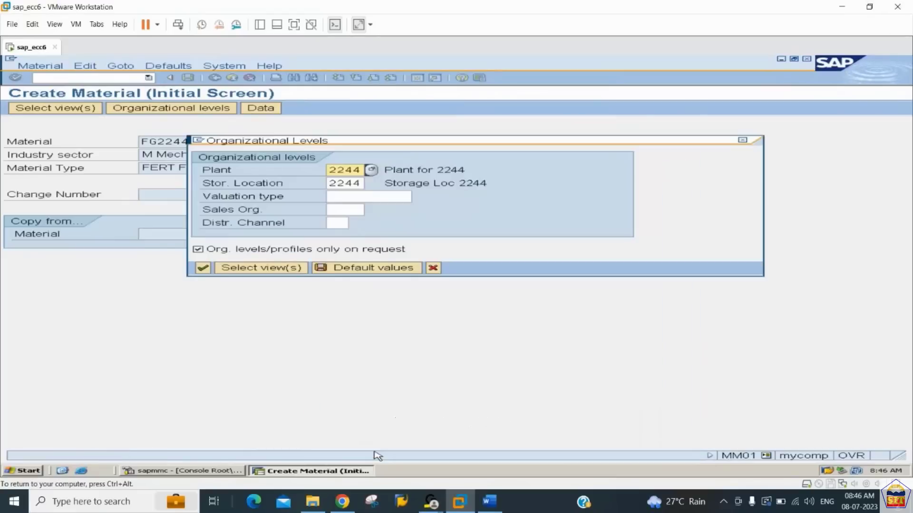
click(339, 211)
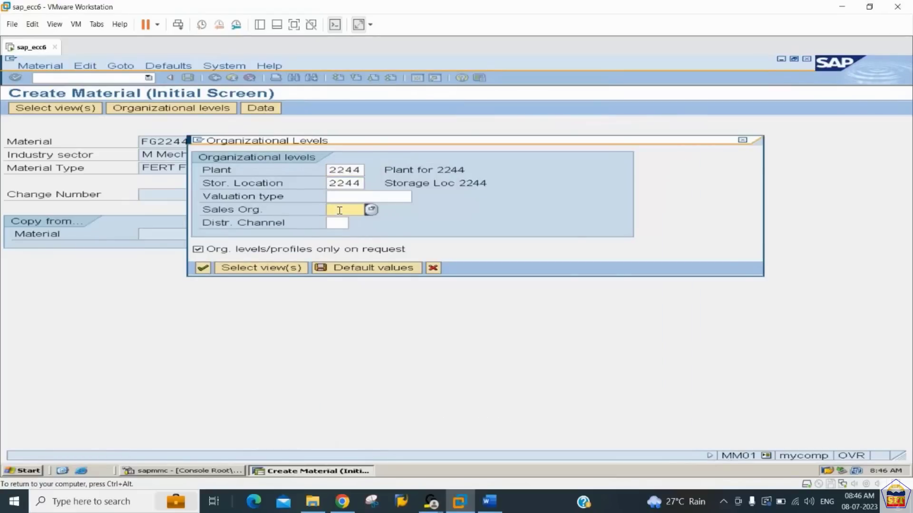
text(2244)
key(Tab)
text(44)
click(203, 269)
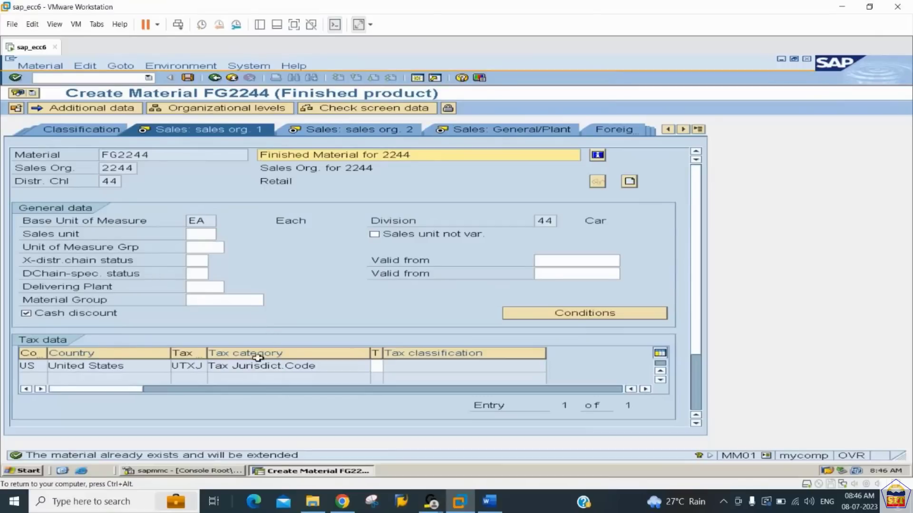
- Set the US tax classification to 0 (Tax exempt) and the delivering plant to 2244, and confirm the sales data
click(376, 366)
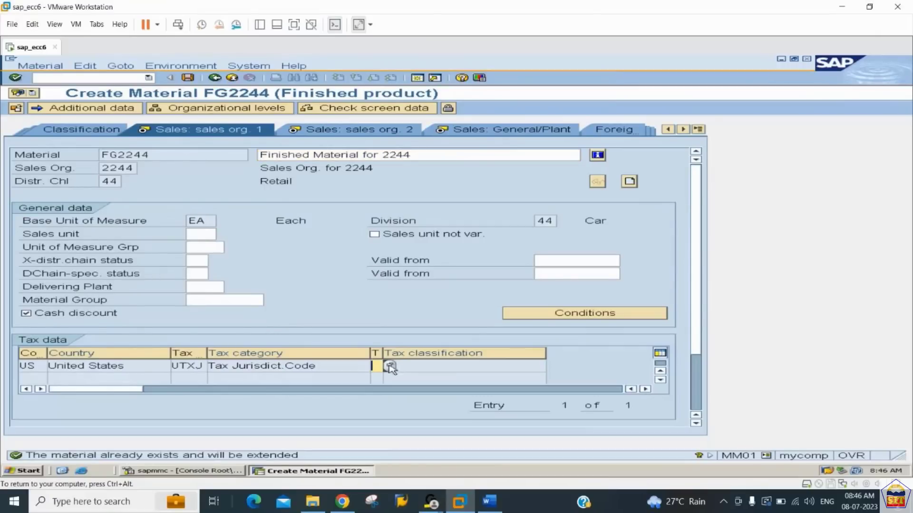
click(390, 366)
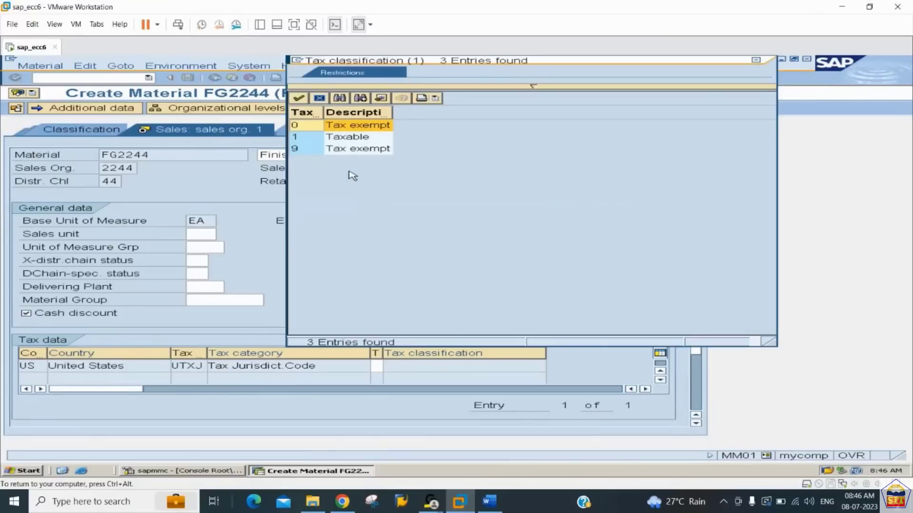
double_click(349, 126)
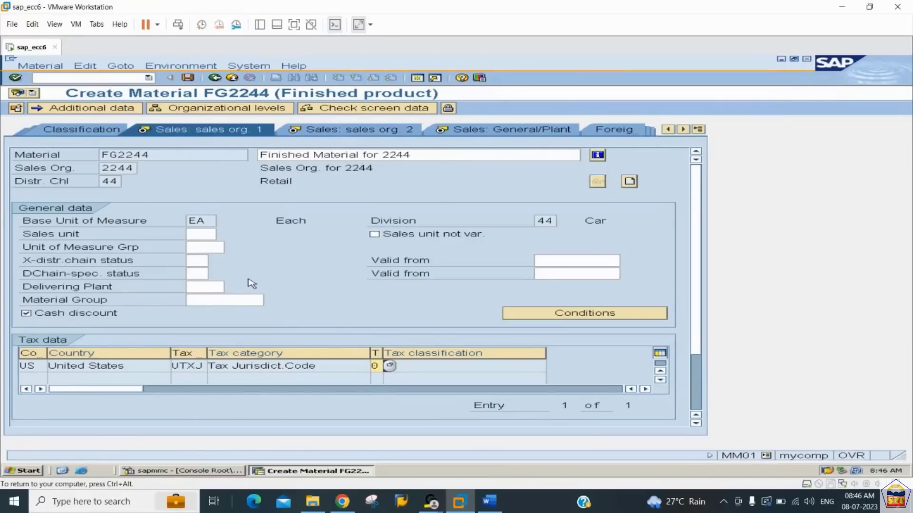
click(210, 288)
text(2244)
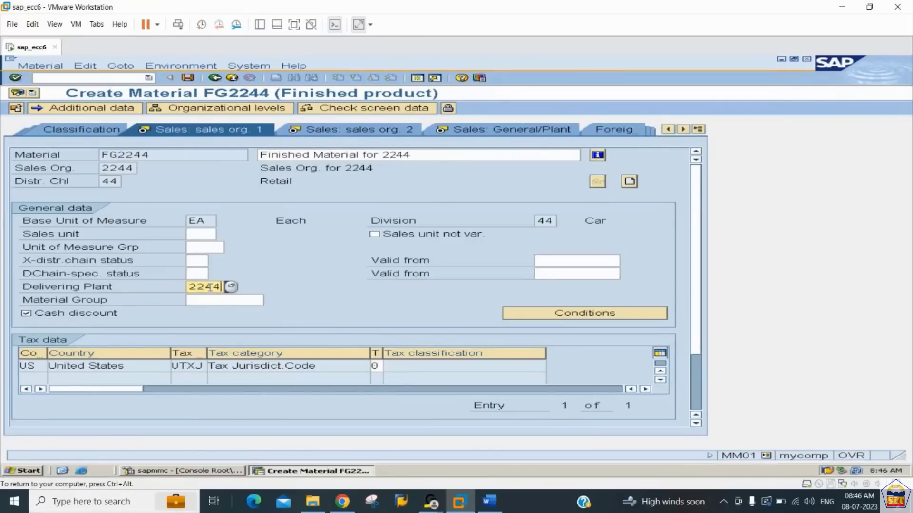
key(Return)
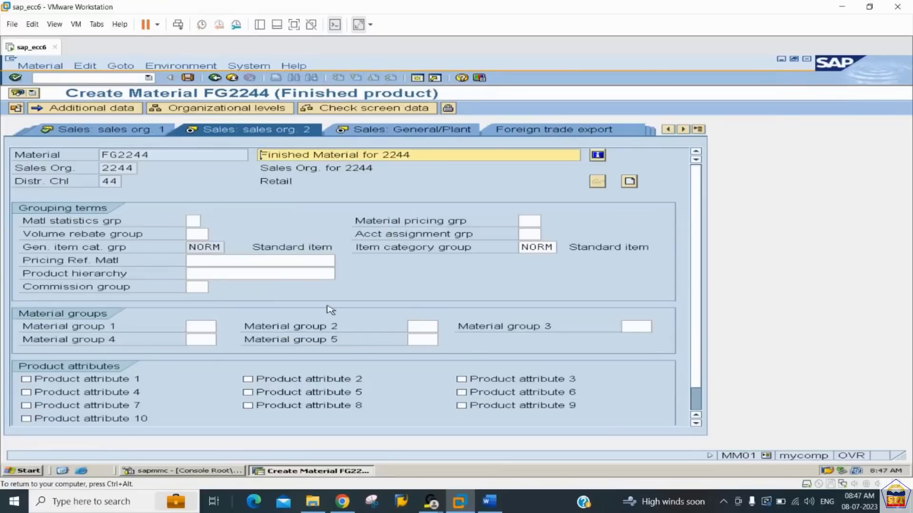
- Choose account assignment group 03 (Finished goods) in the second sales organization view
click(523, 234)
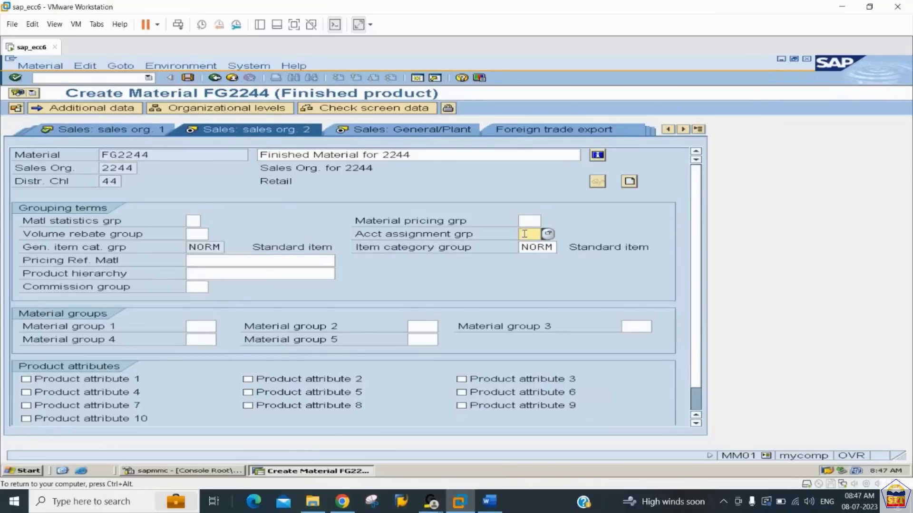
click(547, 235)
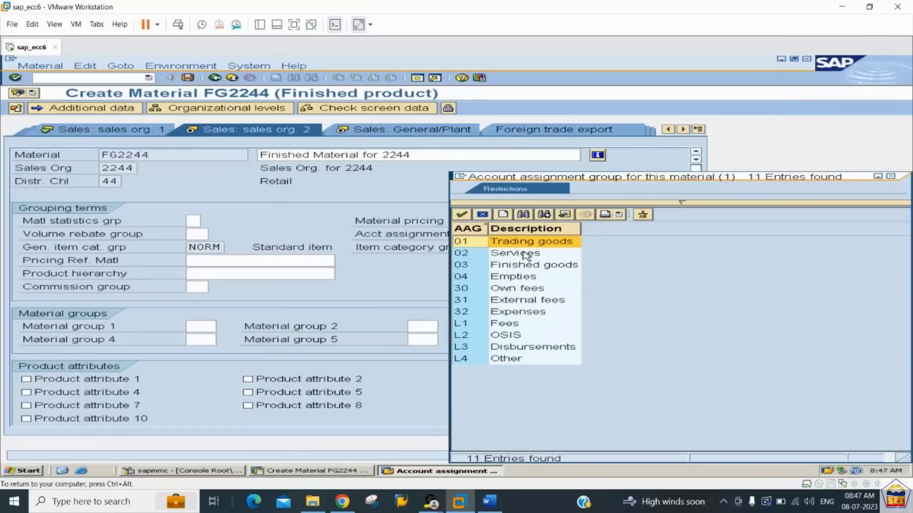
click(491, 268)
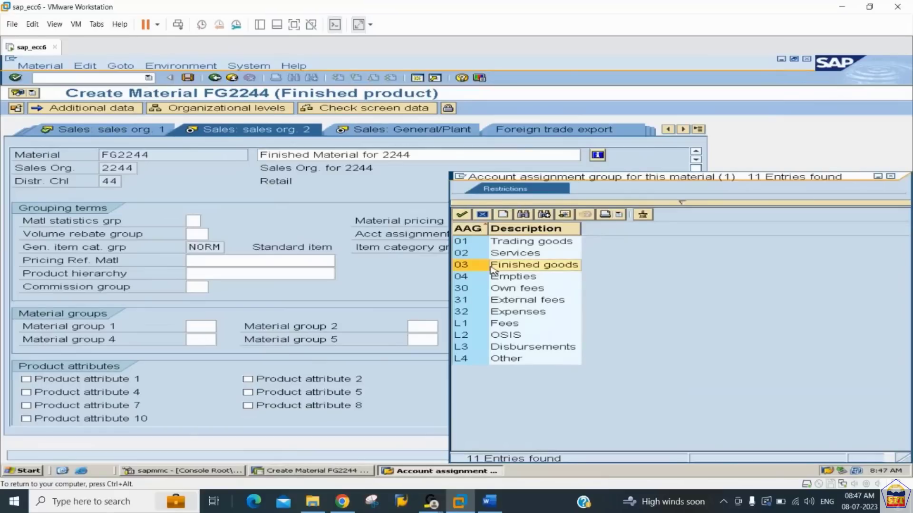
double_click(521, 269)
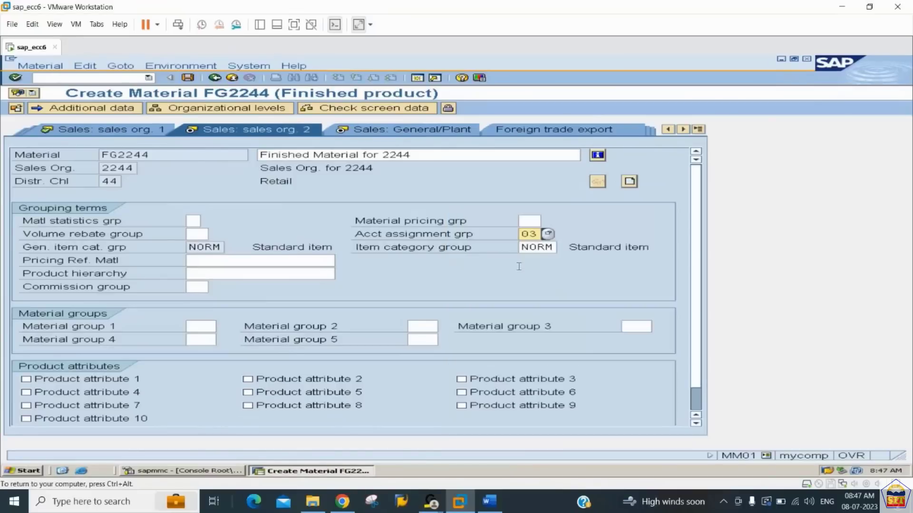
- Check the account assignment group under step 16 in the Word notes, and return to SAP
click(489, 501)
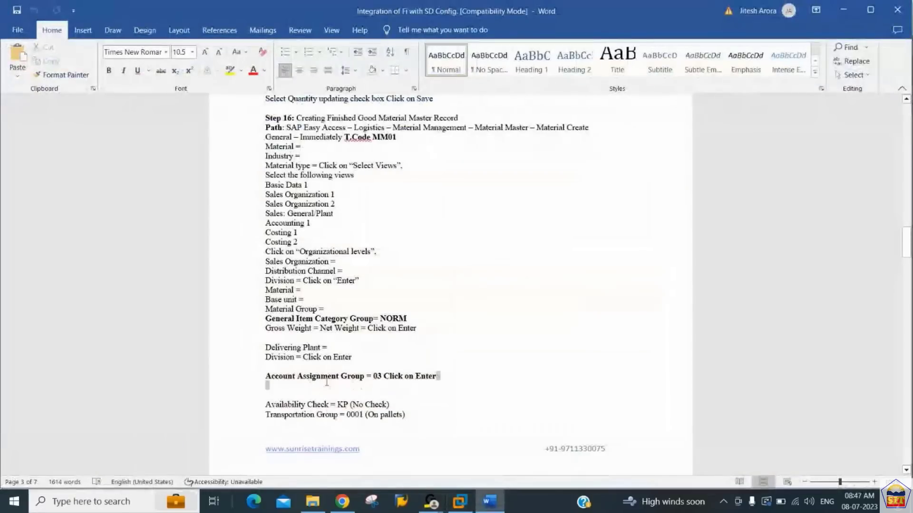
click(440, 402)
key(alt+Tab)
text(03)
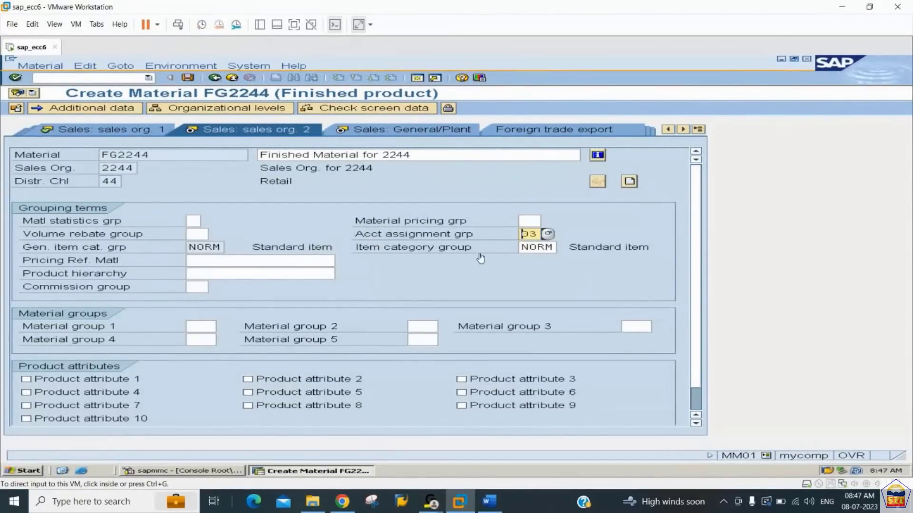
- Confirm the remaining views of material FG2244 through to the costing views and save the material
click(529, 235)
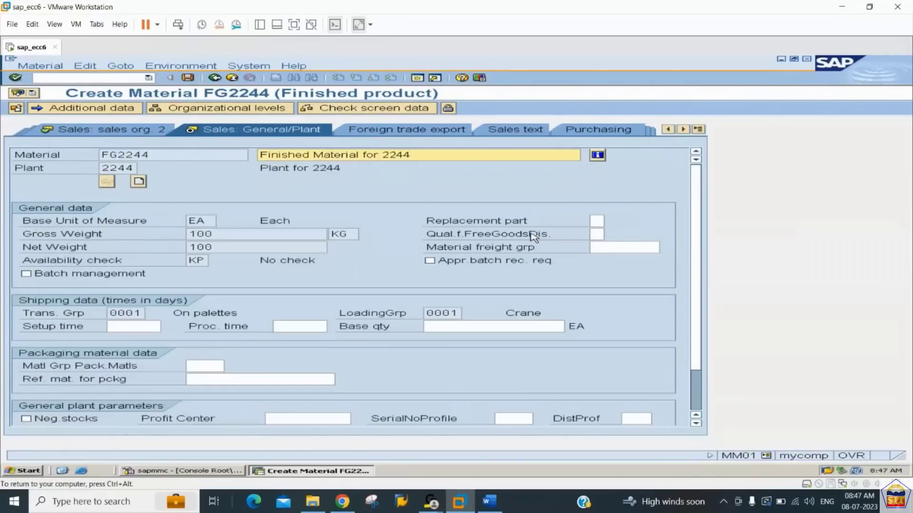
key(Return)
key(Return)
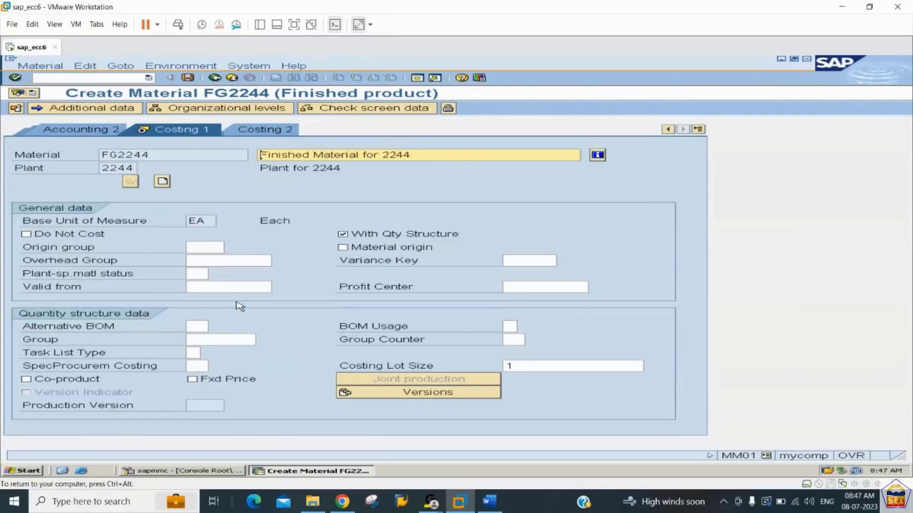
key(Return)
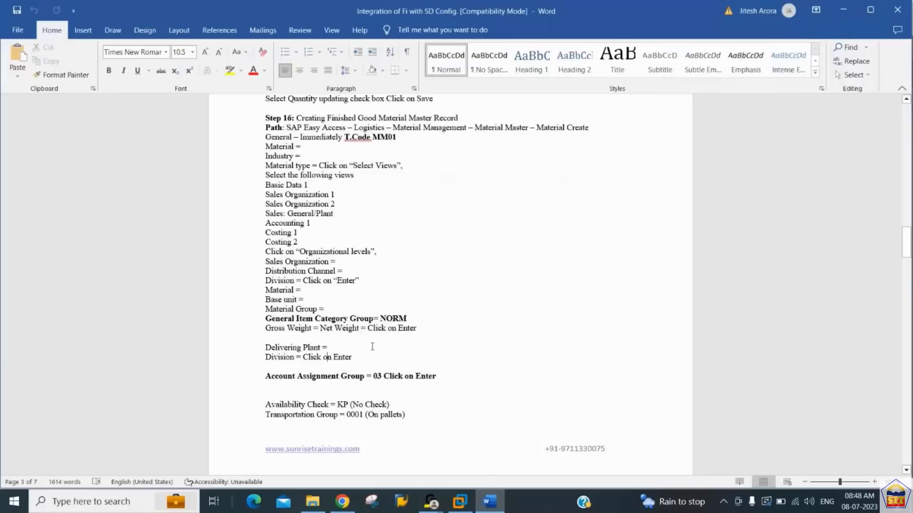
- Read step 16 on partner function determination and its customizing path in the Word notes, and return to SAP
scroll(373, 351, down, 5)
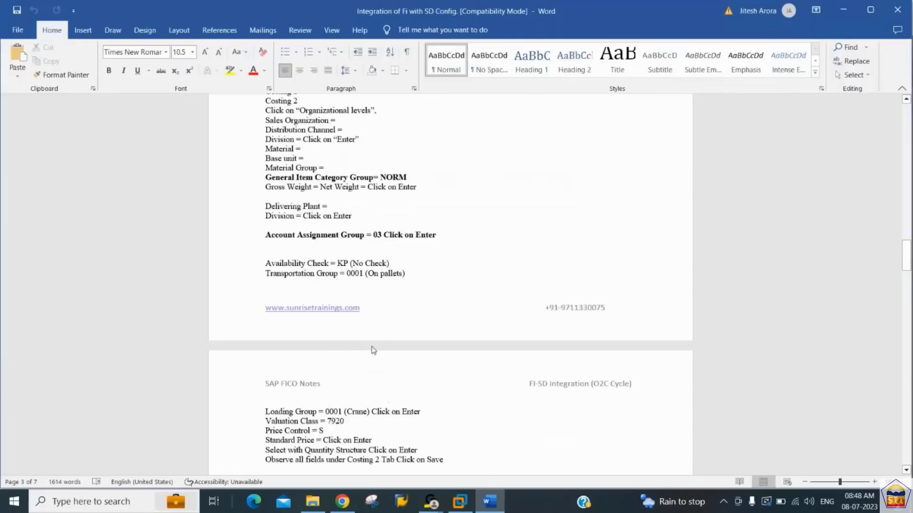
scroll(373, 351, down, 5)
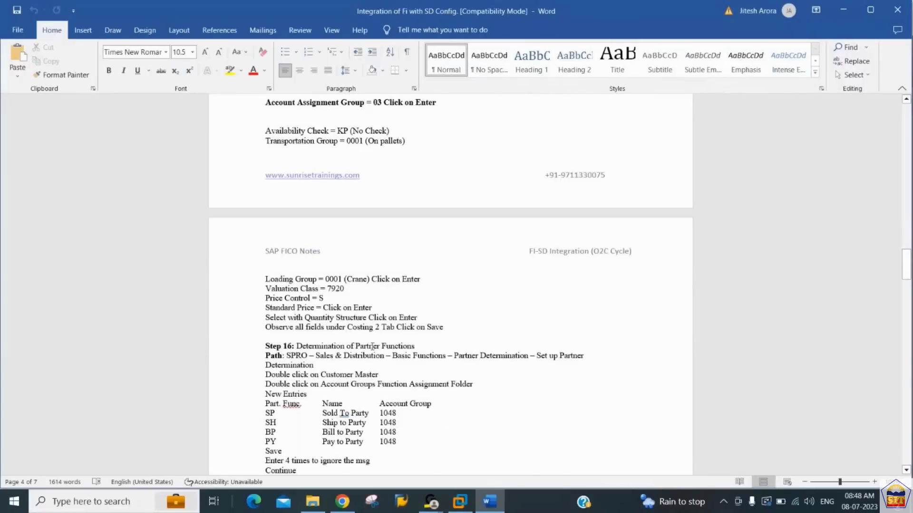
scroll(372, 346, down, 1)
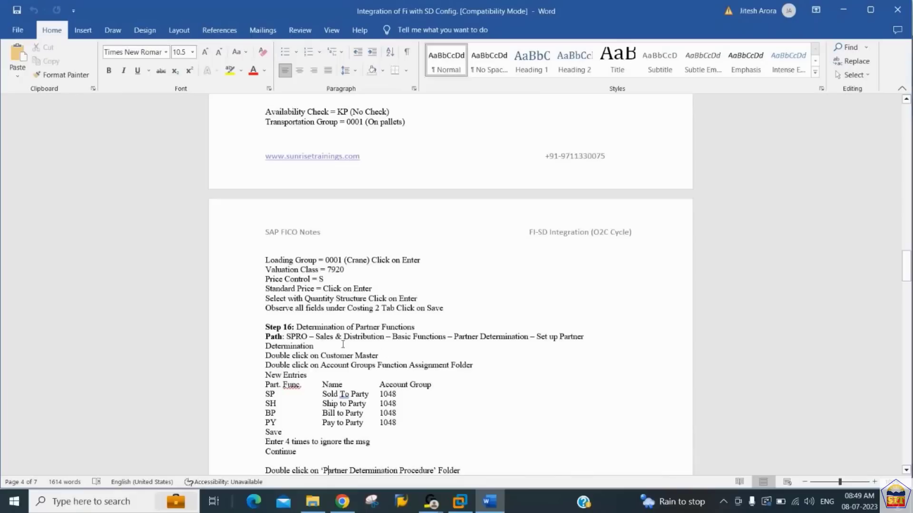
drag(335, 337, 402, 336)
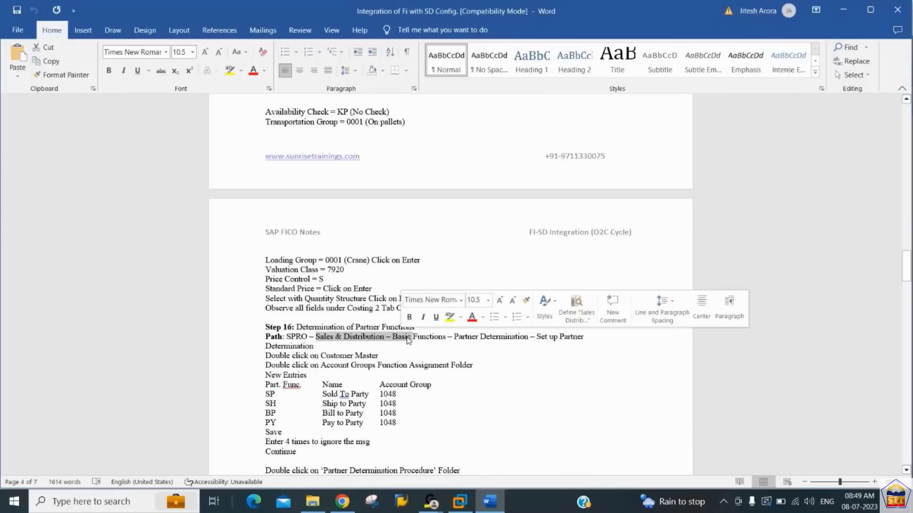
click(407, 337)
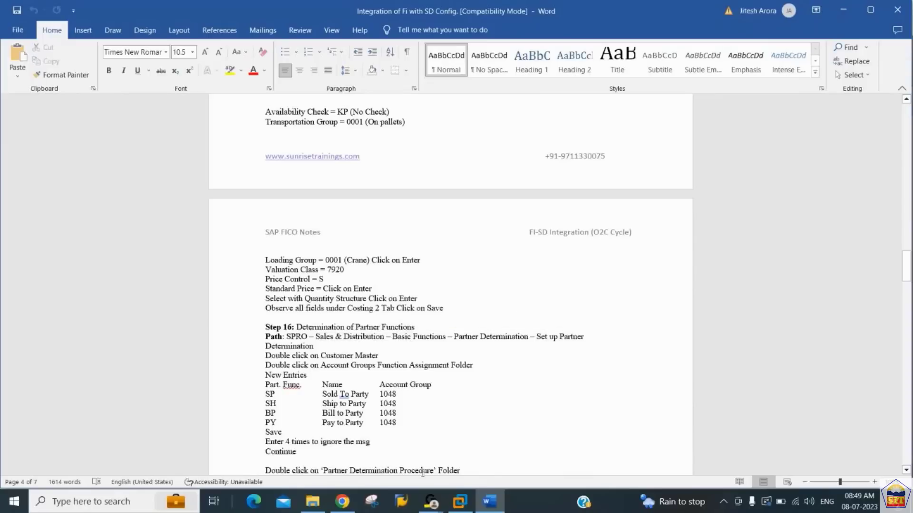
click(459, 501)
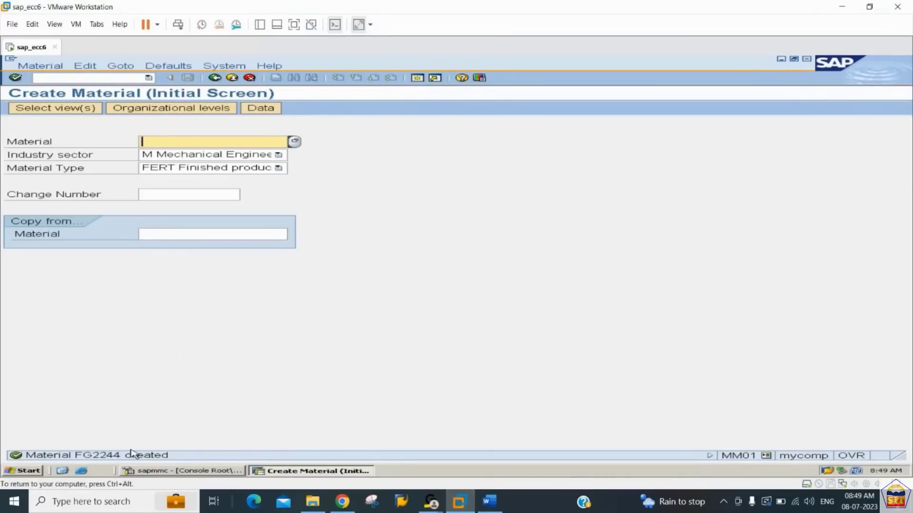
- Leave material creation for the SPRO transaction and display the SAP Reference IMG
click(87, 77)
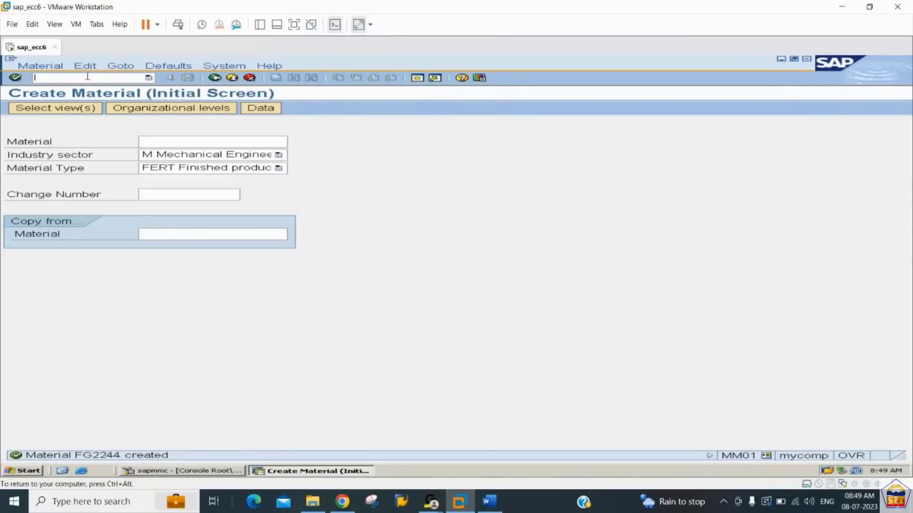
text(/nmm01)
key(Return)
click(57, 107)
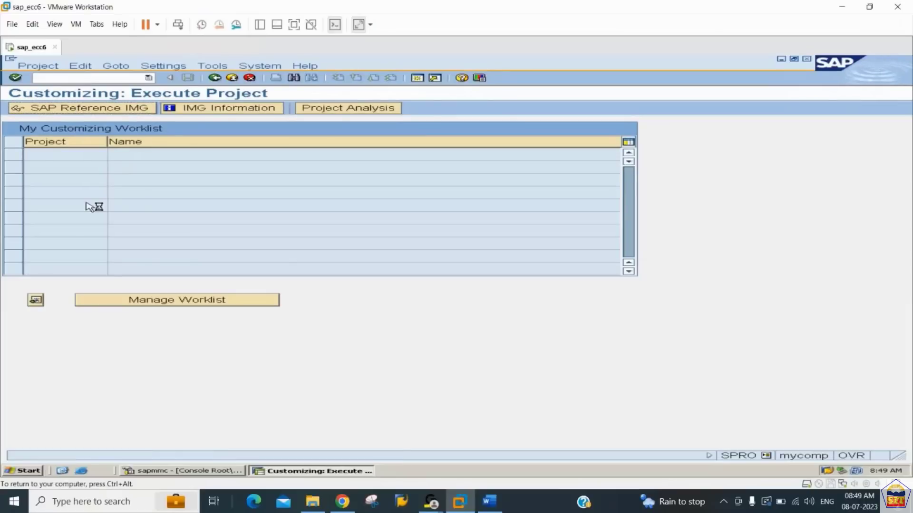
- Expand Sales and Distribution and its Basic Functions node in the implementation guide
click(88, 295)
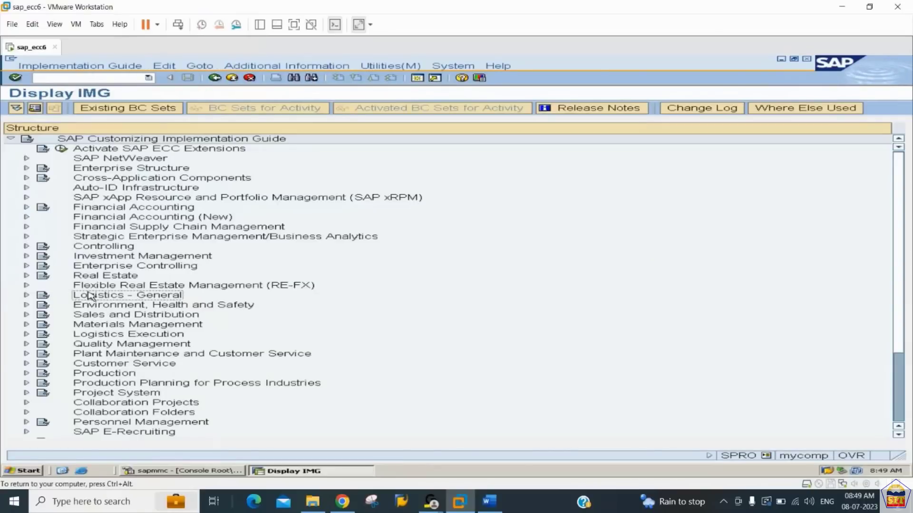
key(Up)
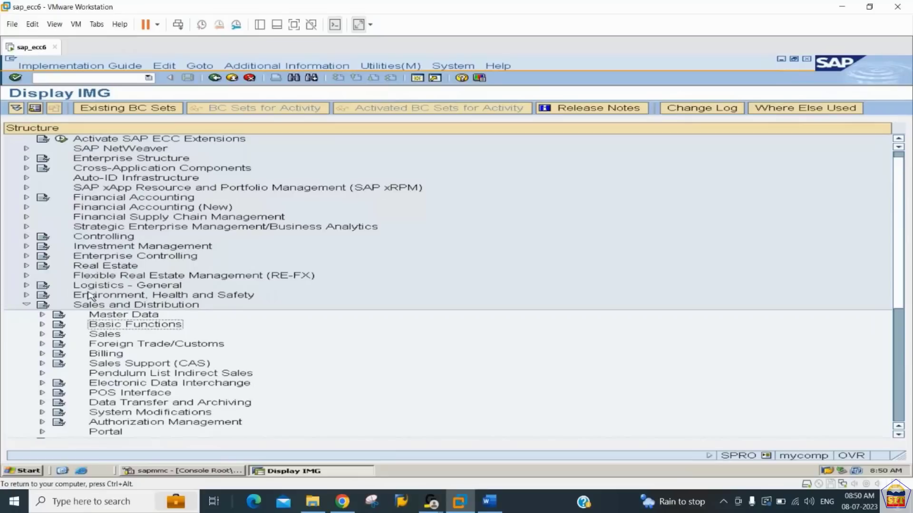
key(Right)
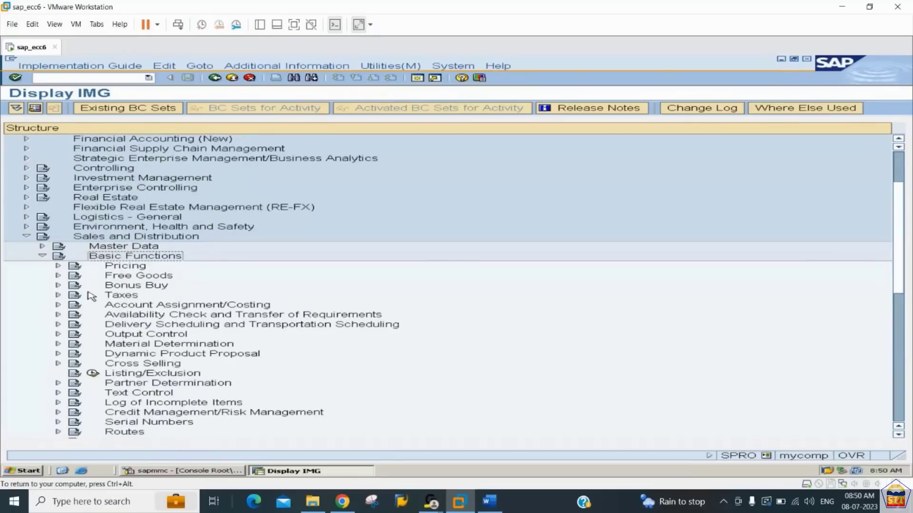
- Open Set Up Partner Determination under Partner Determination, choosing the activity for Customer Master
key(Down)
key(Down)
key(Down)
key(Down)
key(Down)
key(Down)
key(Down)
key(Down)
key(Down)
key(Down)
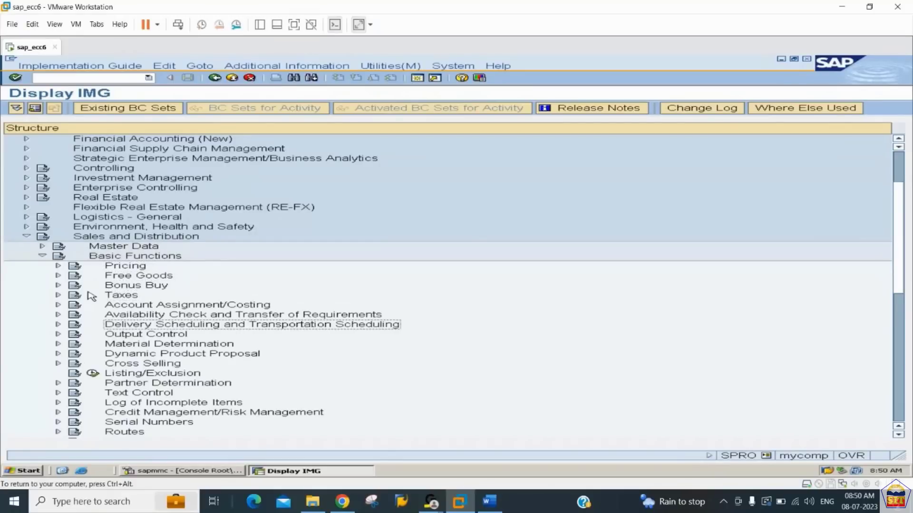
key(Down)
key(Down)
key(Down)
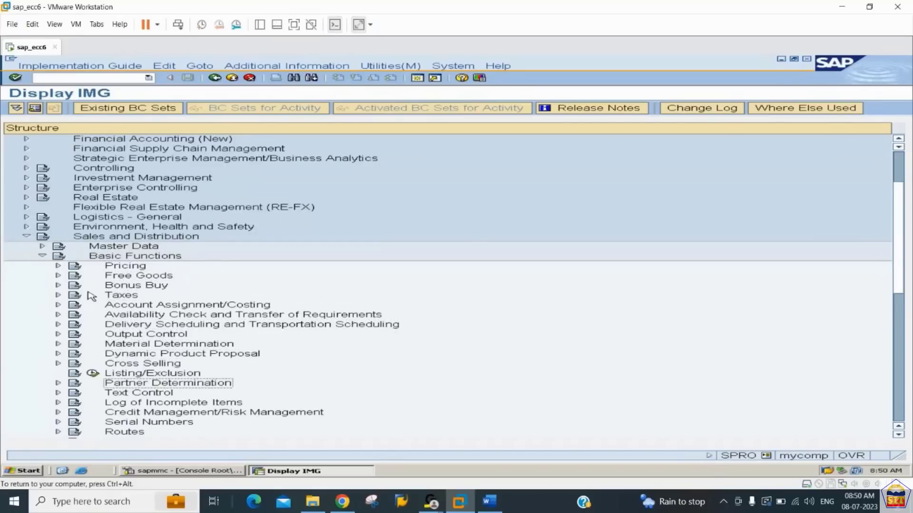
key(Right)
key(Down)
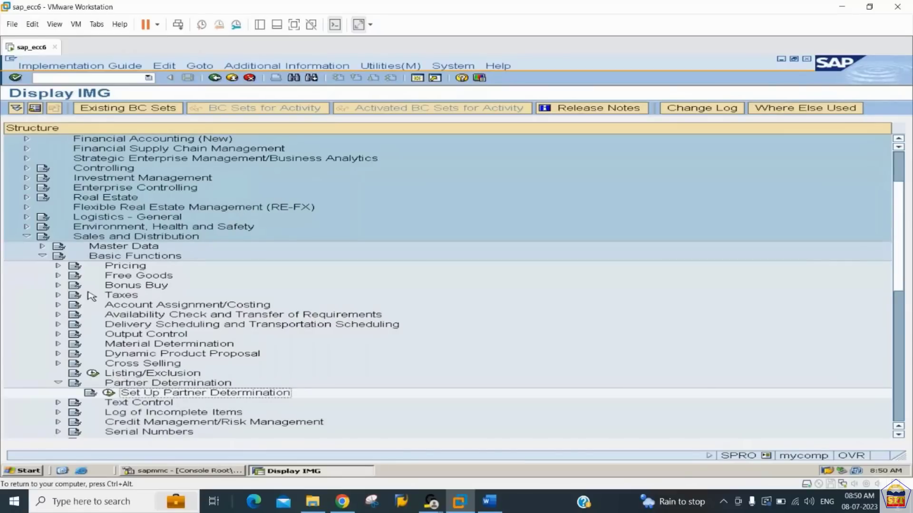
click(108, 393)
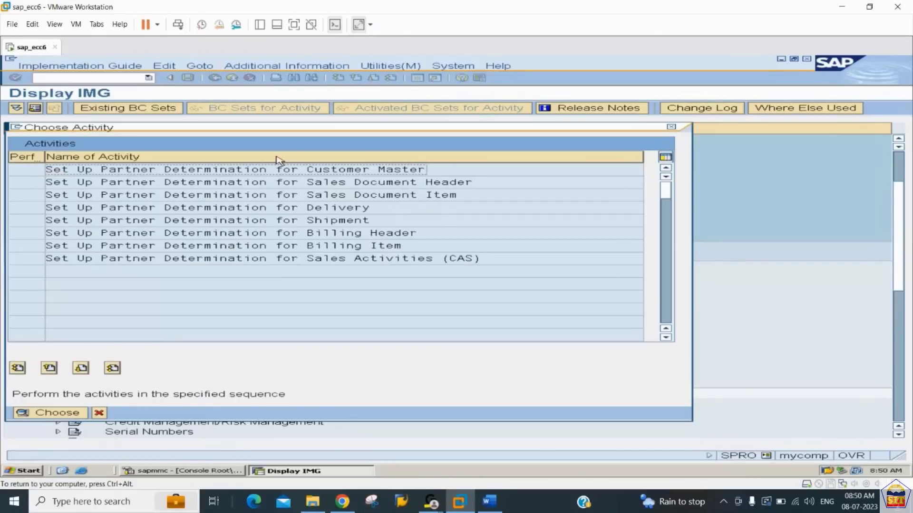
double_click(280, 172)
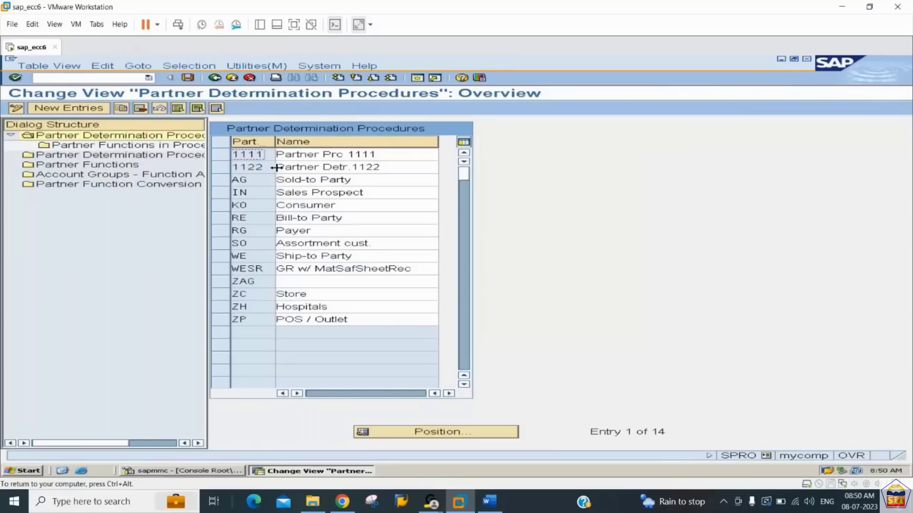
- Create partner determination procedure 2244 named "PD for 2244" and save it to the proposed customizing request
click(84, 110)
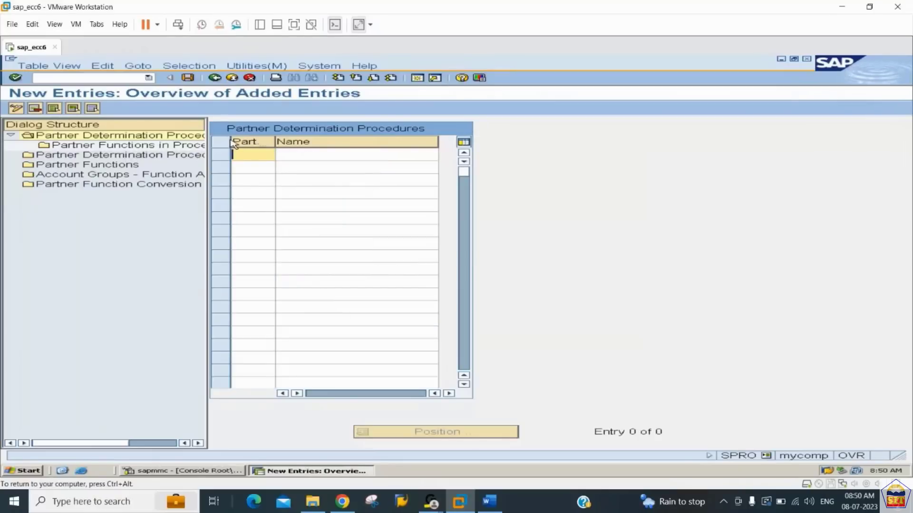
text(2244)
key(Tab)
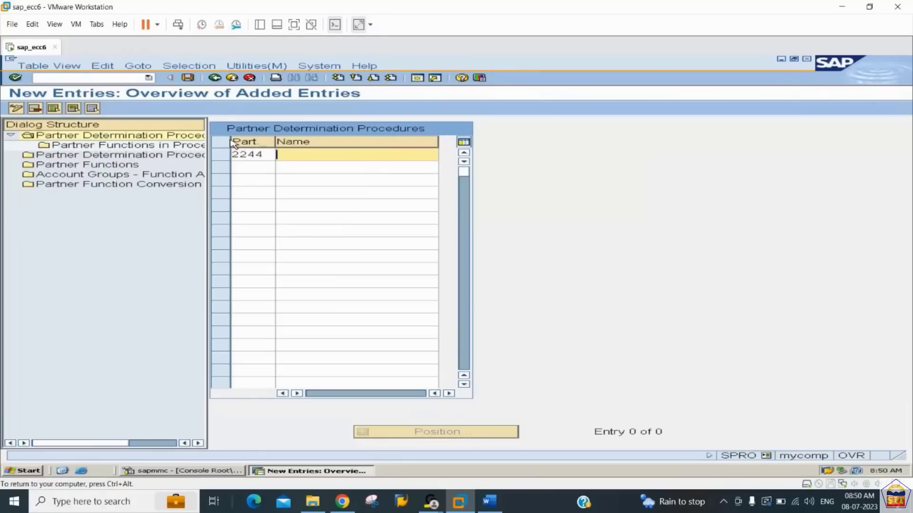
text(PD for 2244)
key(Return)
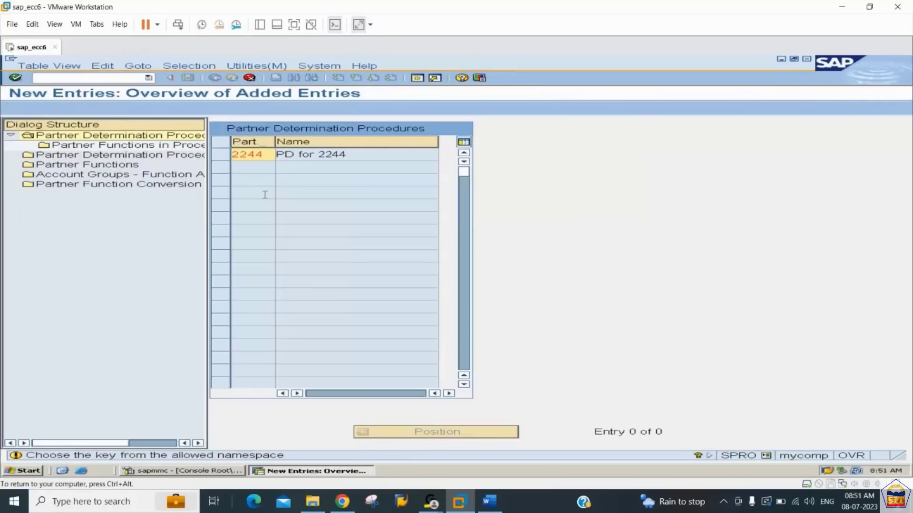
key(Return)
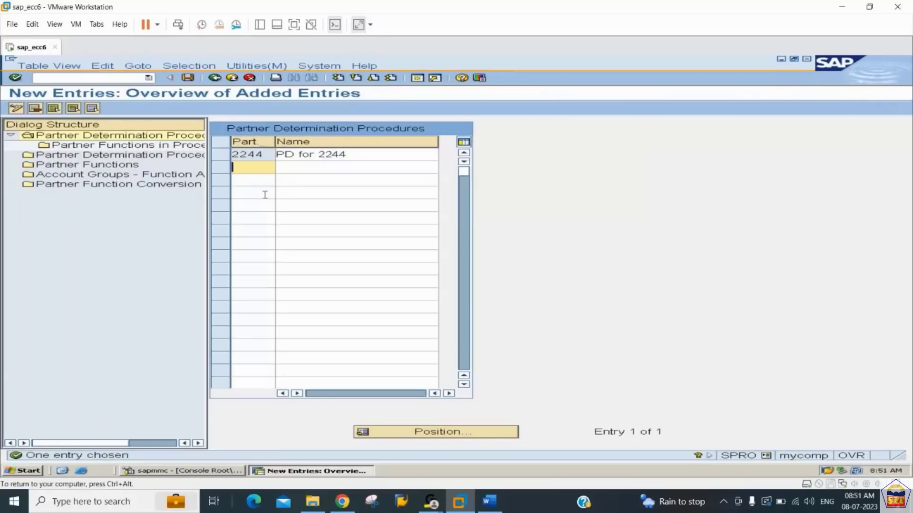
key(ctrl+s)
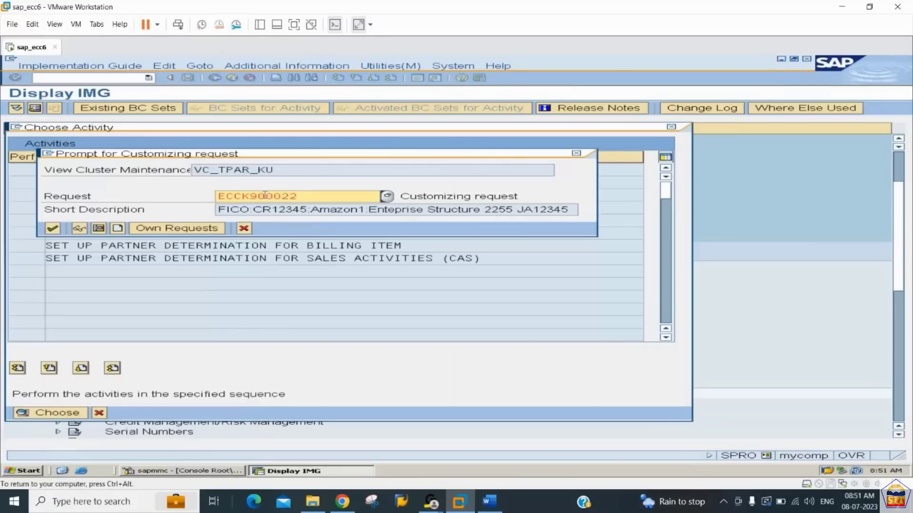
key(Return)
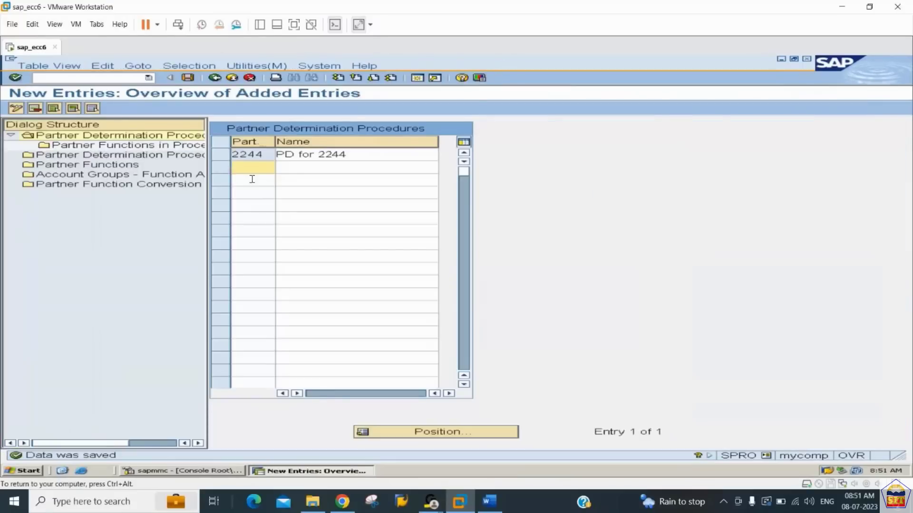
- Select procedure 2244 and open new entries for its Partner Functions in Procedure
click(225, 155)
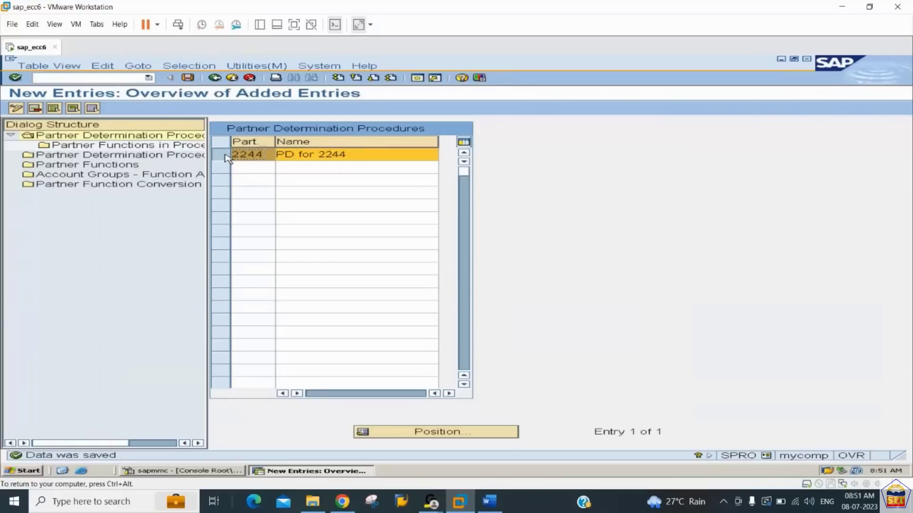
click(67, 149)
double_click(68, 150)
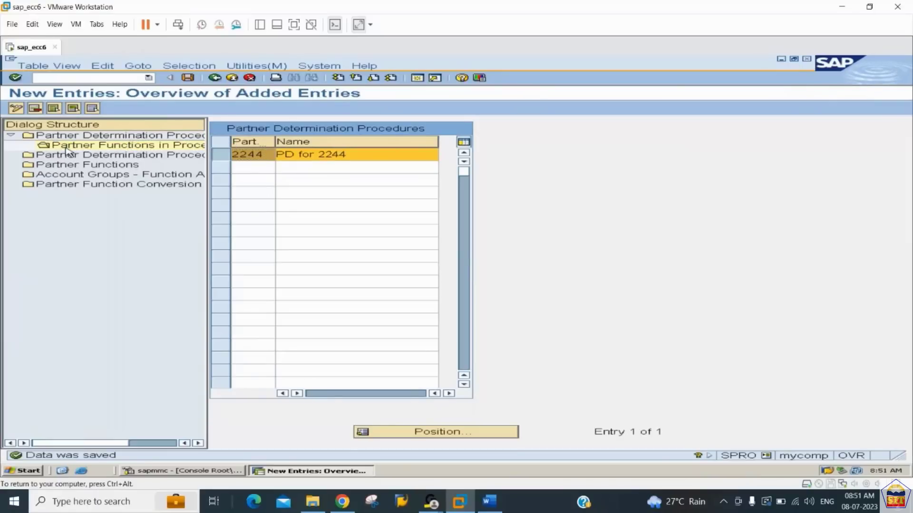
click(72, 109)
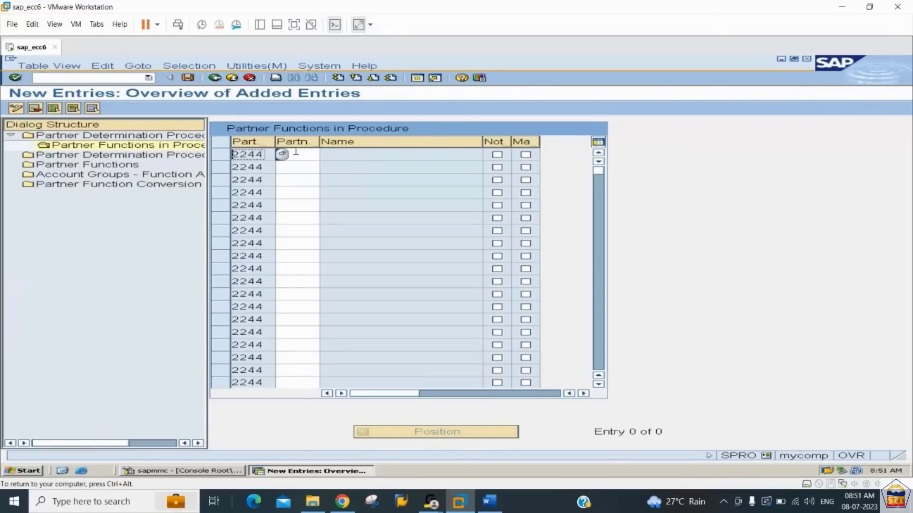
- Enter partner functions SP, SH, BP and PY in the first four rows for procedure 2244
click(295, 153)
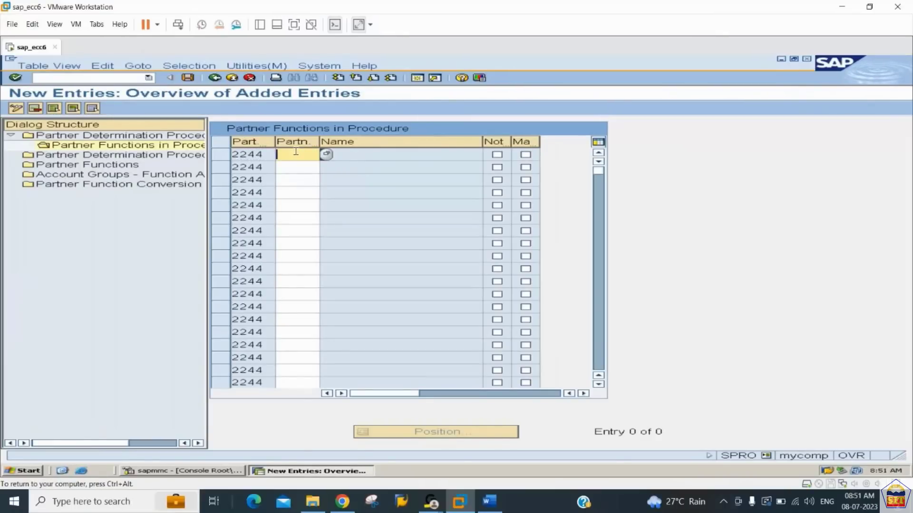
text(sp)
key(Down)
text(s)
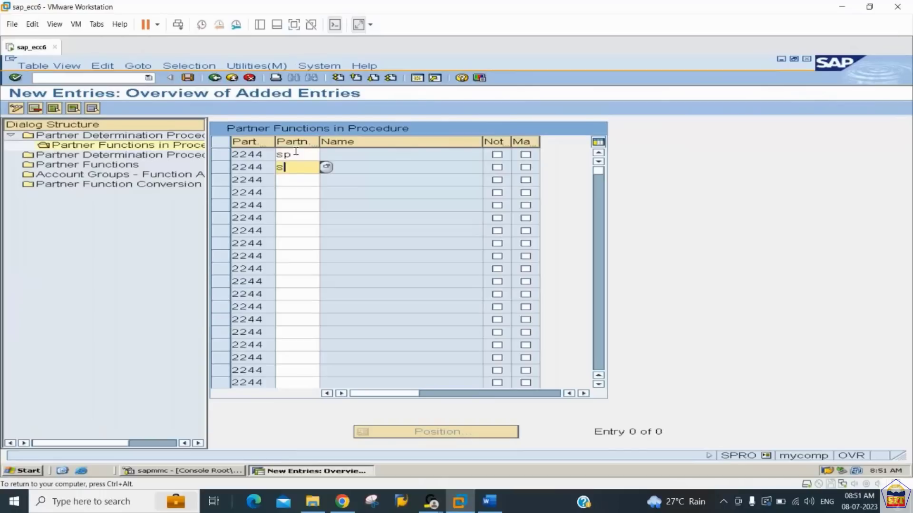
text(h)
key(Down)
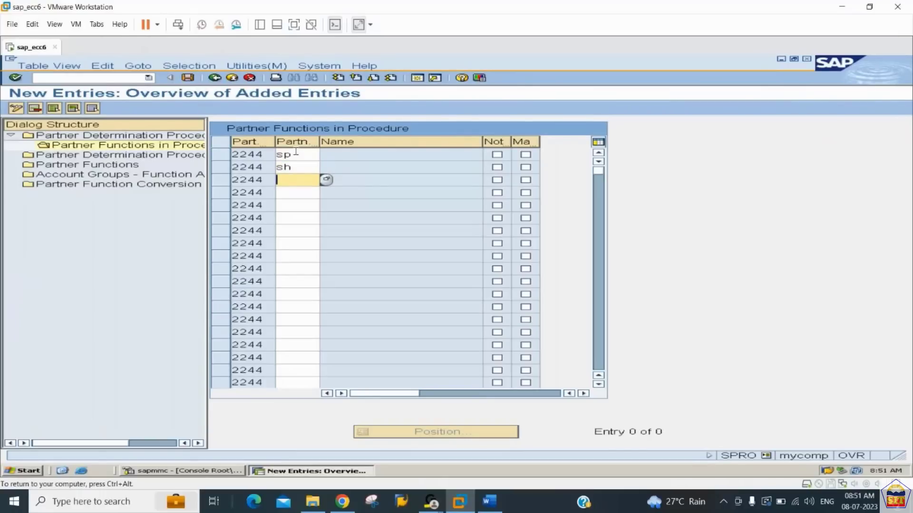
text(bp)
key(Down)
text(py)
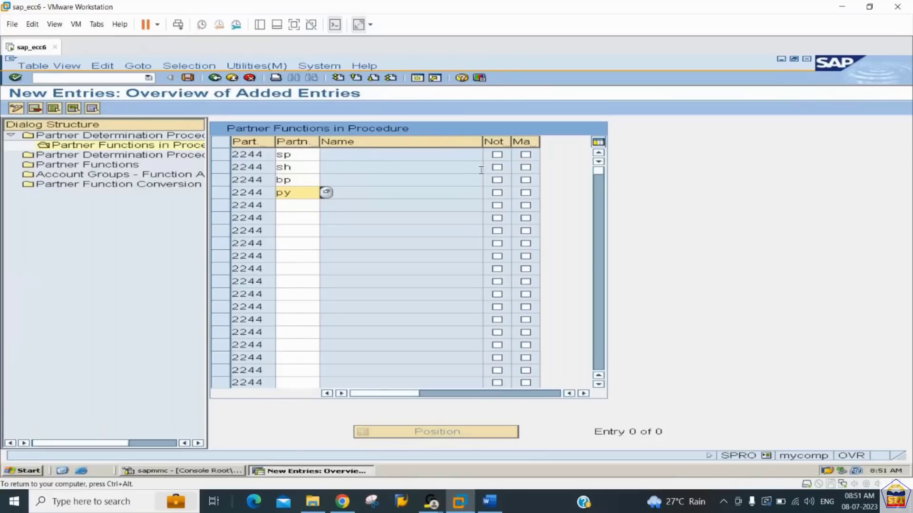
- Mark SP as not modifiable, make SP, SH, BP and PY mandatory, and confirm the entries
click(497, 154)
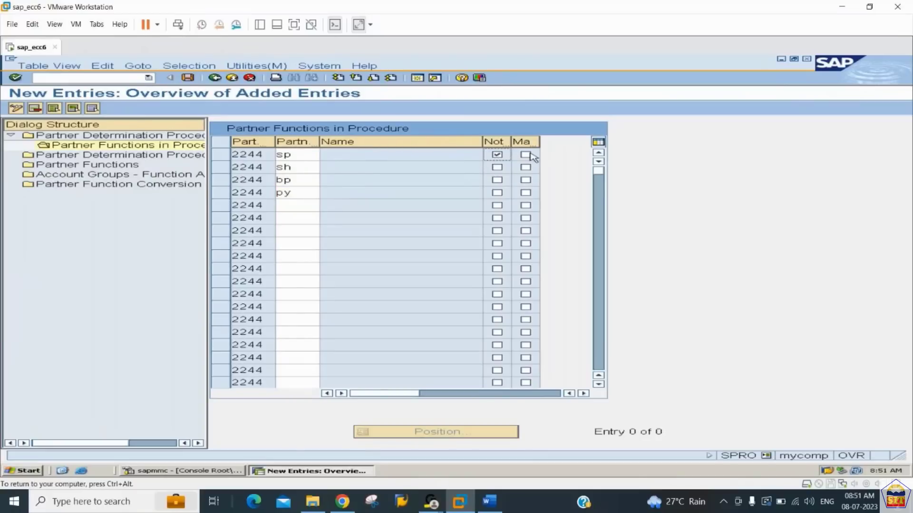
click(525, 155)
drag(511, 141, 586, 141)
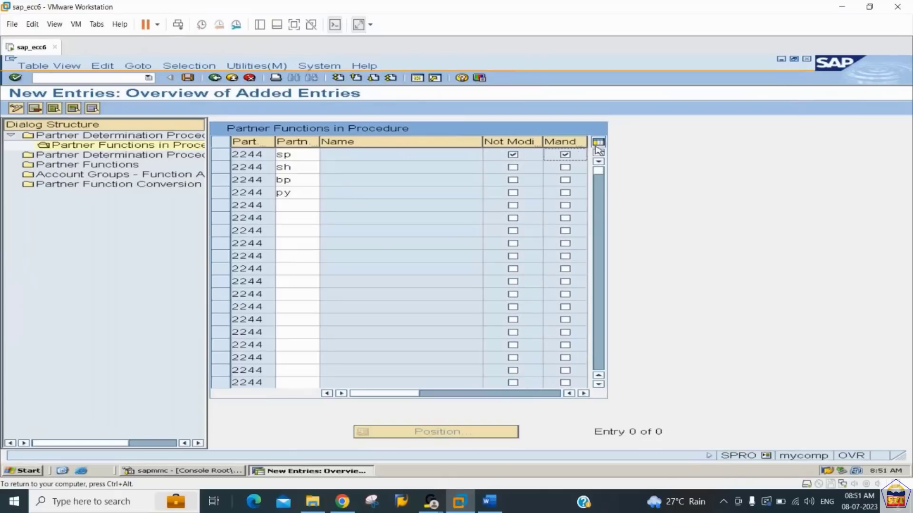
click(566, 167)
click(565, 180)
click(566, 193)
key(Return)
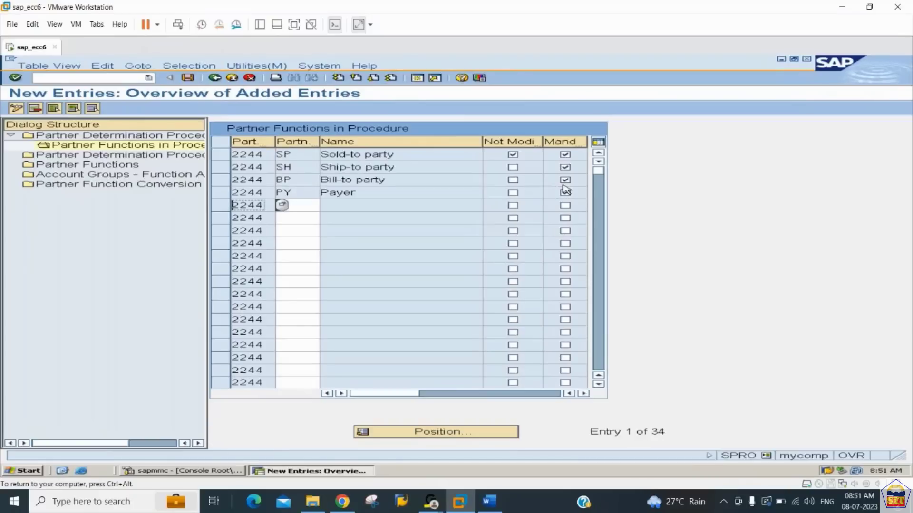
- Save the partner functions of procedure 2244 and locate account group 2244 in the Partner Determination Procedure Assignment
key(ctrl+s)
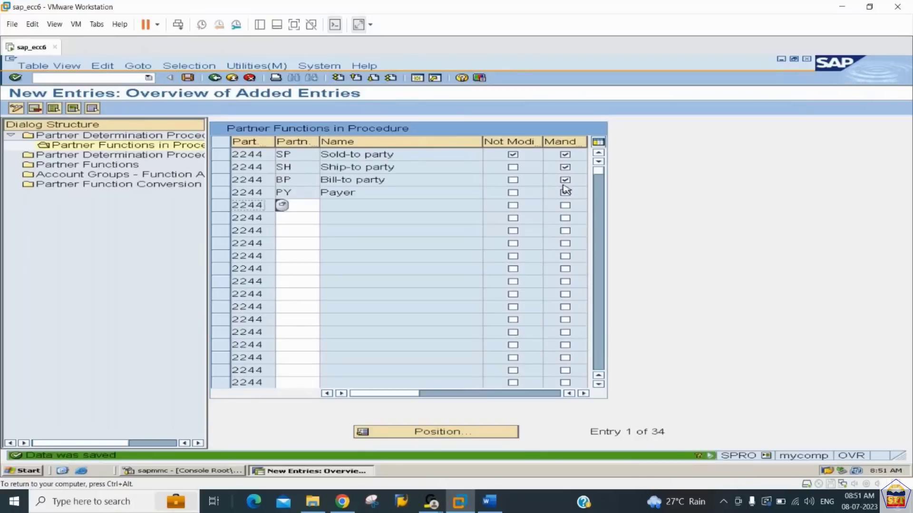
double_click(107, 157)
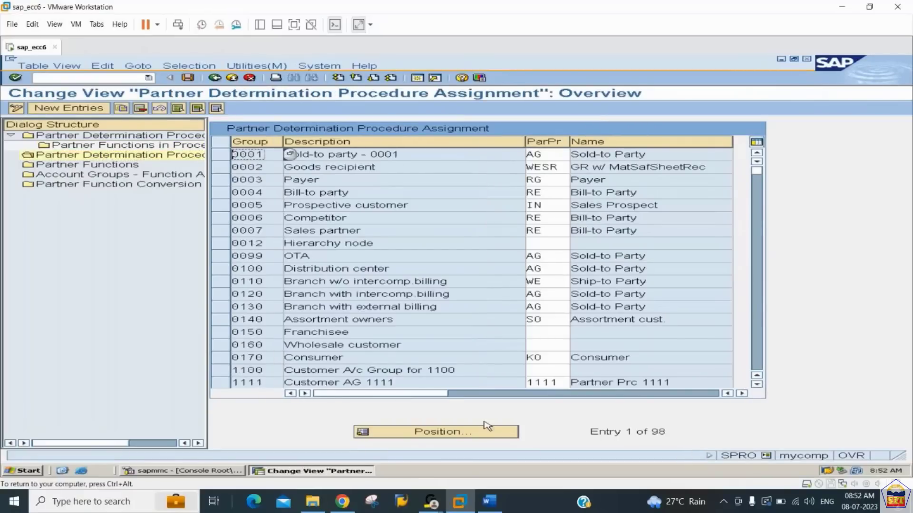
click(482, 436)
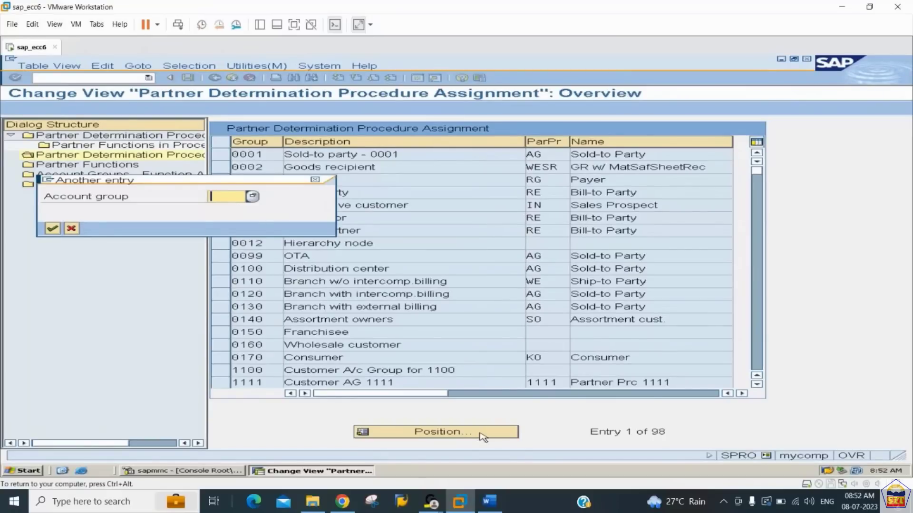
text(2244)
key(Return)
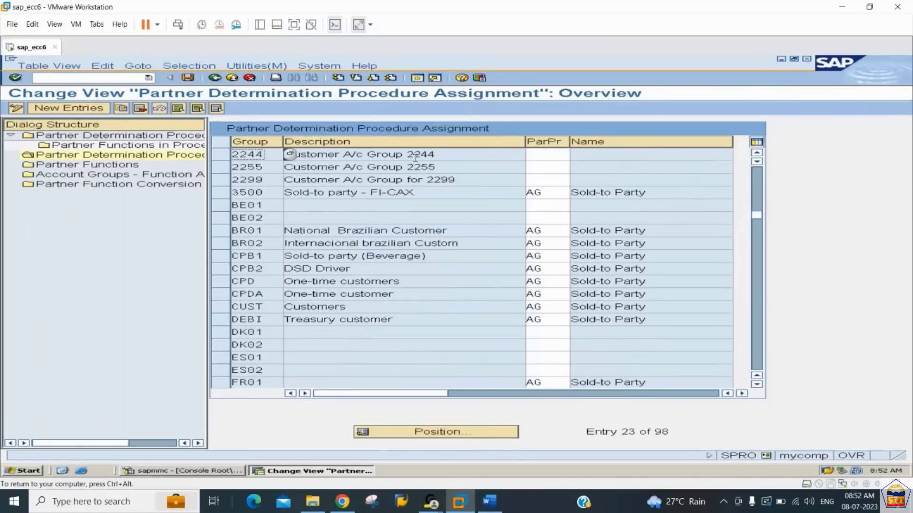
- Assign partner determination procedure 2244 to customer account group 2244 and save the assignment
click(539, 156)
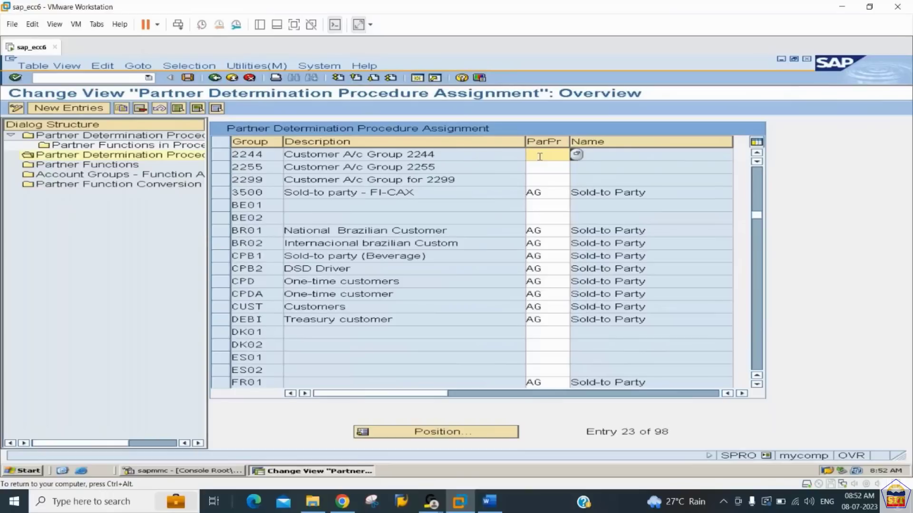
text(2244)
key(Return)
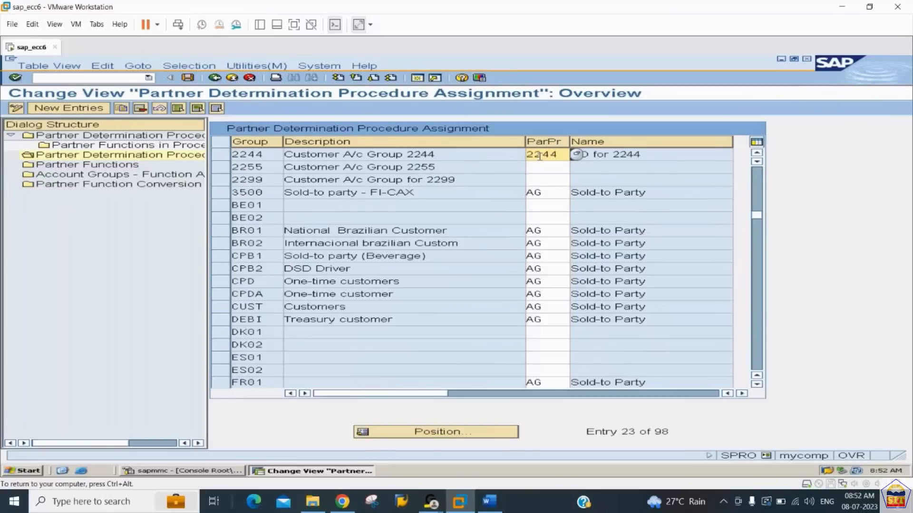
click(663, 154)
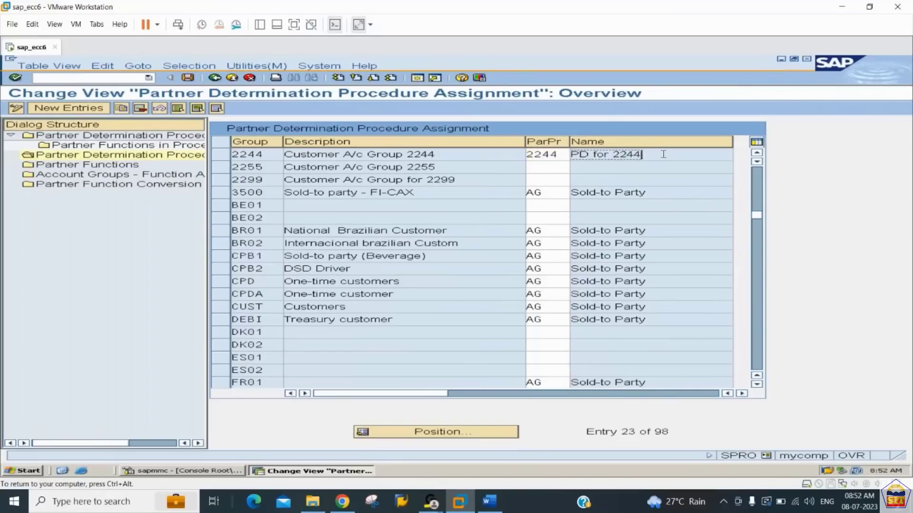
key(ctrl+s)
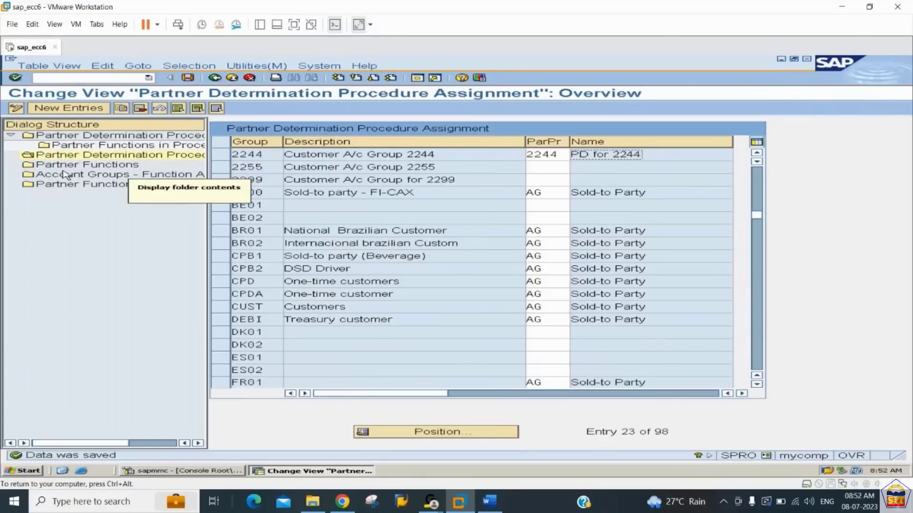
- Create new entries under Account Groups - Function Assignment for partner functions SP, SH, BP and PY
double_click(43, 178)
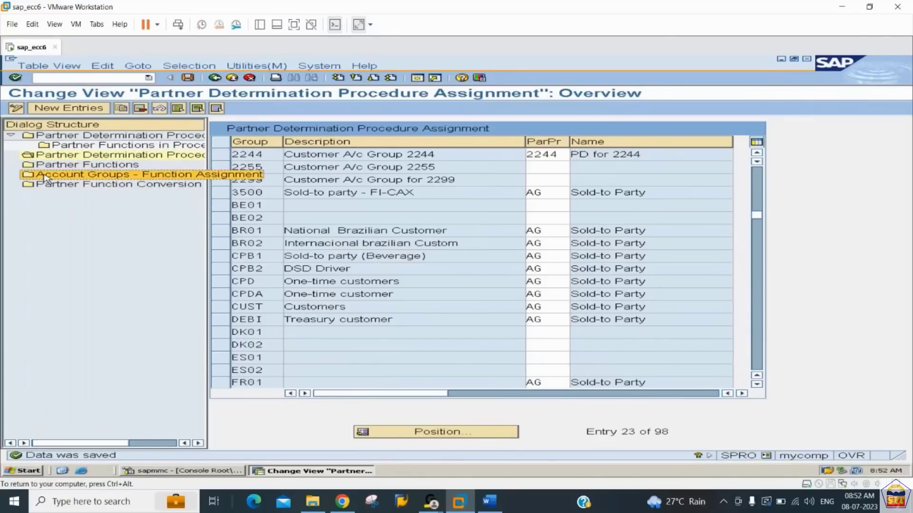
click(69, 108)
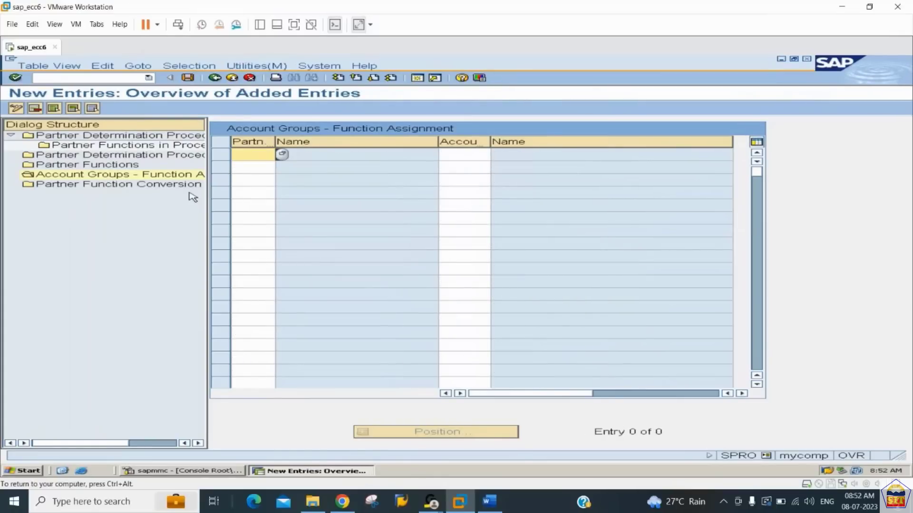
text(sp)
key(Down)
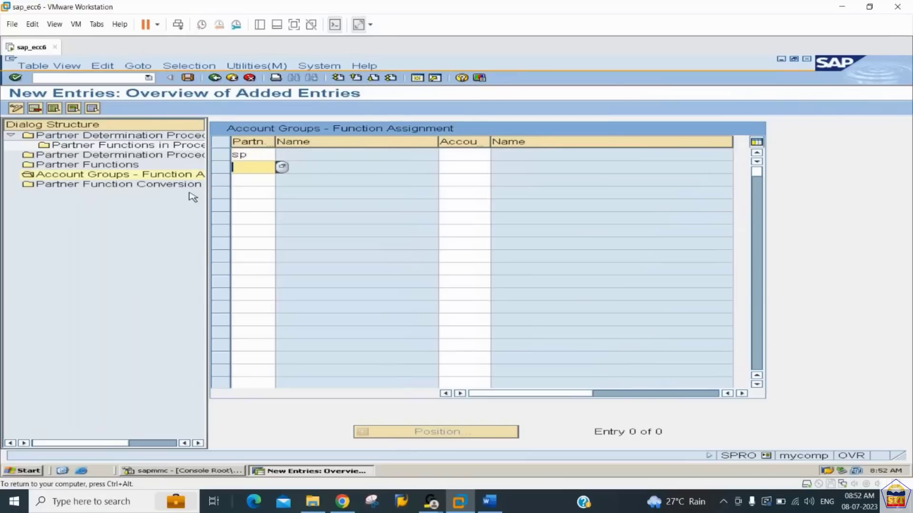
text(sh)
key(Return)
text(b)
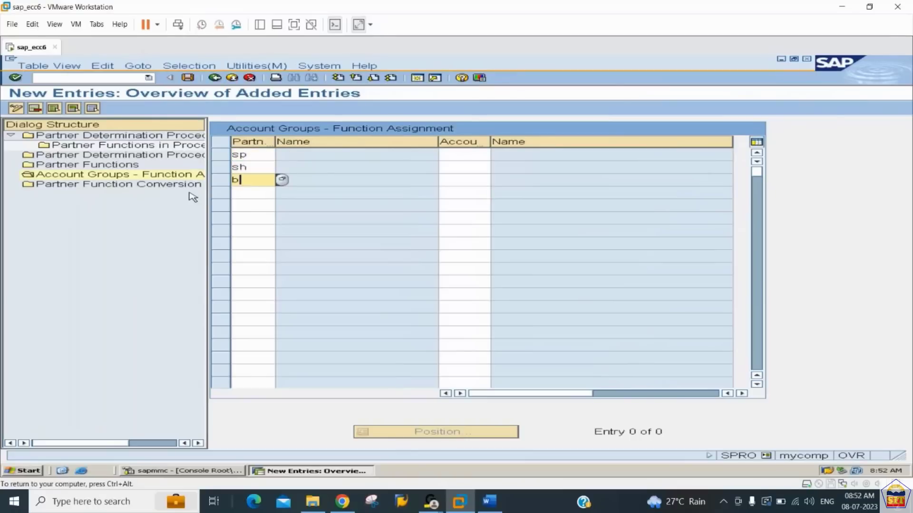
text(p)
key(Return)
text(py)
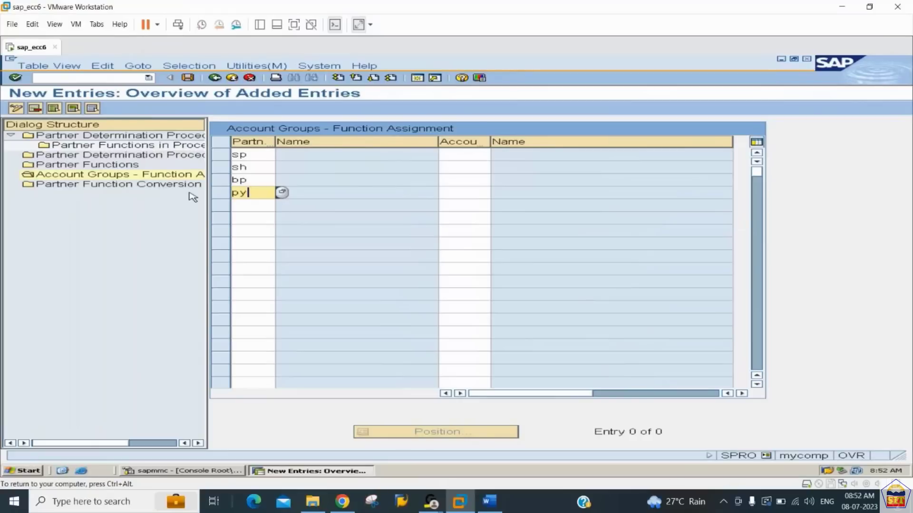
key(Return)
key(Tab)
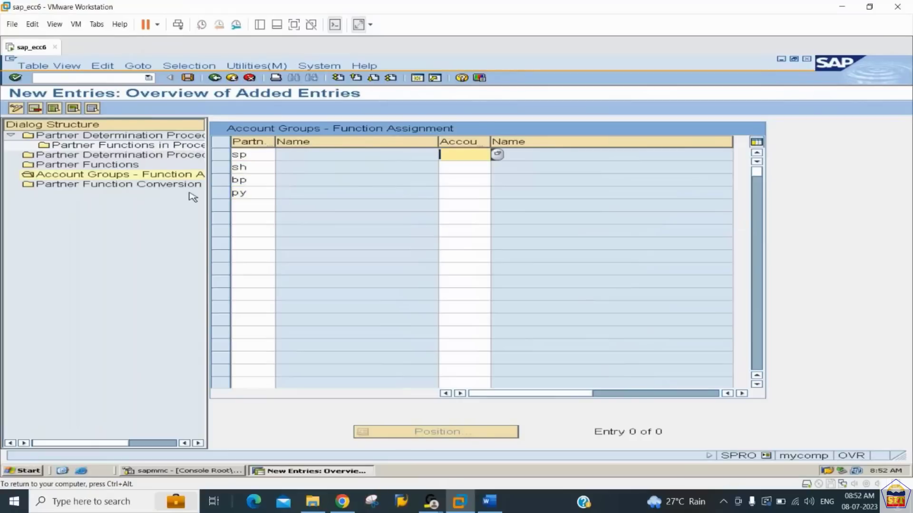
- Enter account group 2244 for each of the partner functions SP, SH, BP and PY
text(2244)
key(Down)
text(2244)
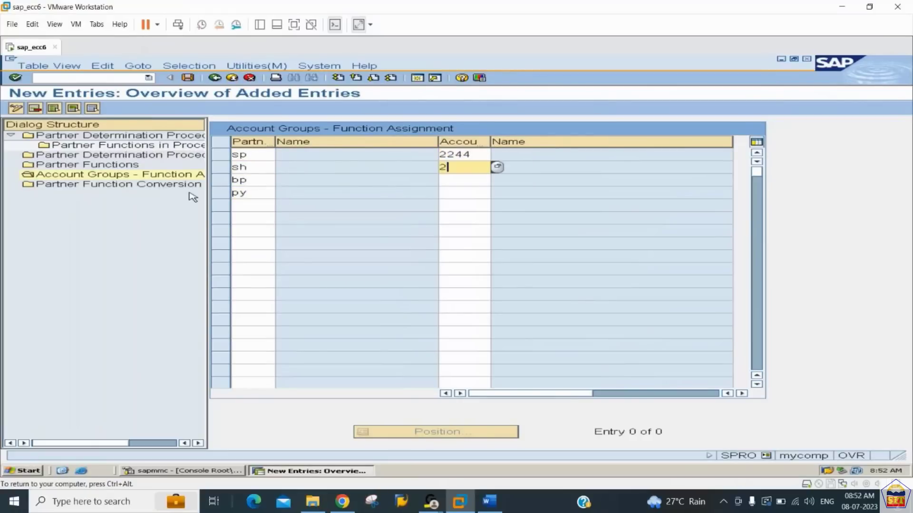
key(Down)
text(2244)
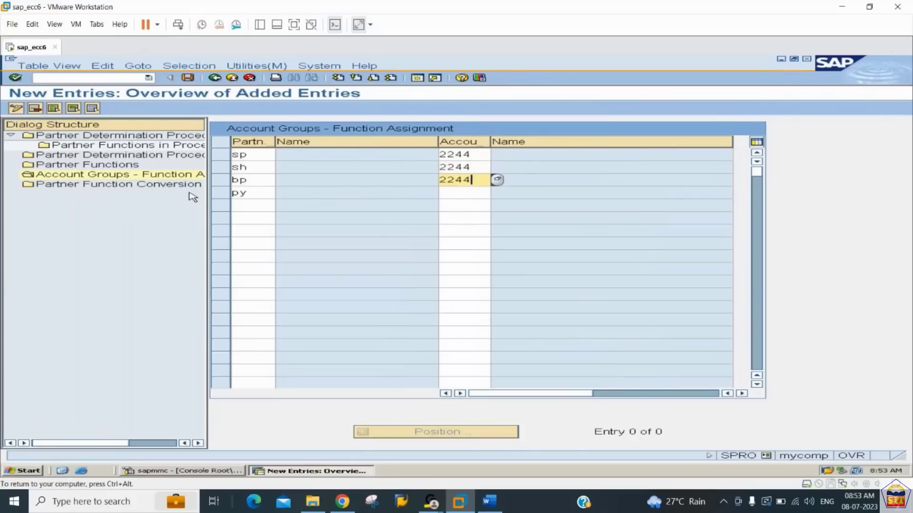
key(Down)
text(2244)
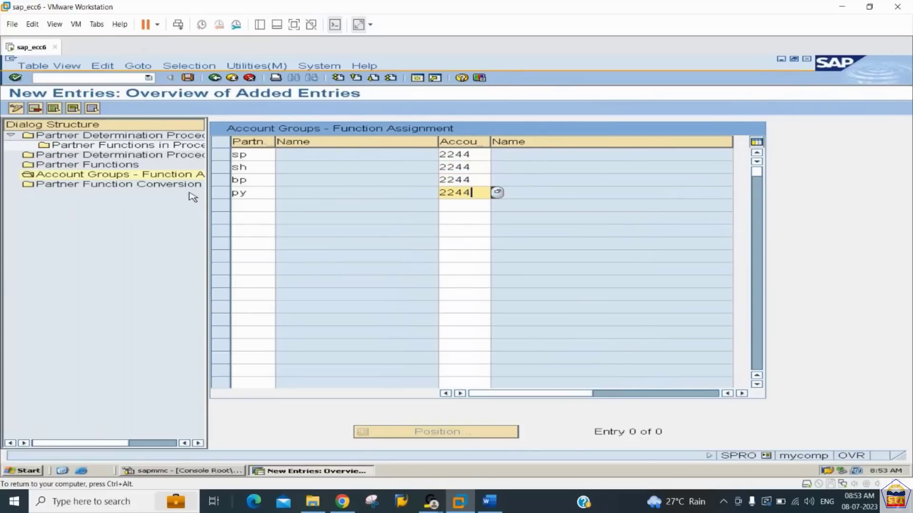
- Confirm the four account group function assignments and save them
key(Return)
key(Return)
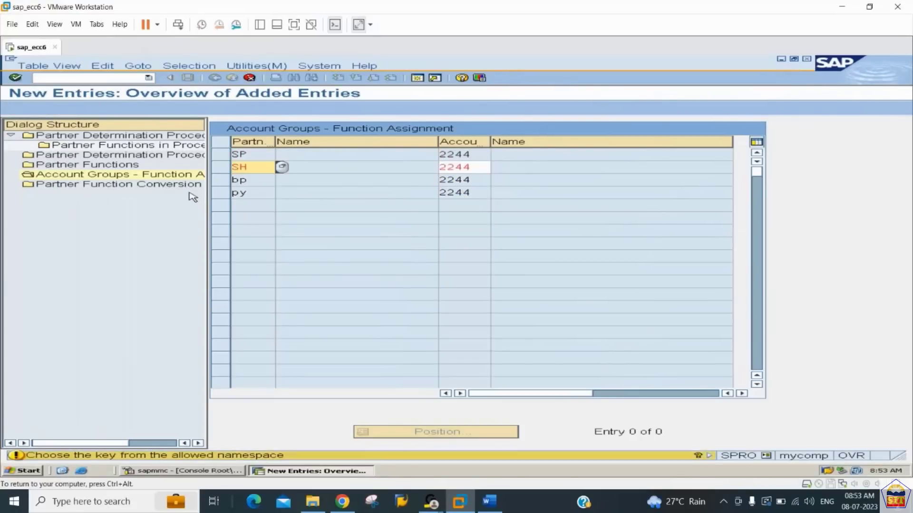
key(Return)
key(Return)
key(Return)
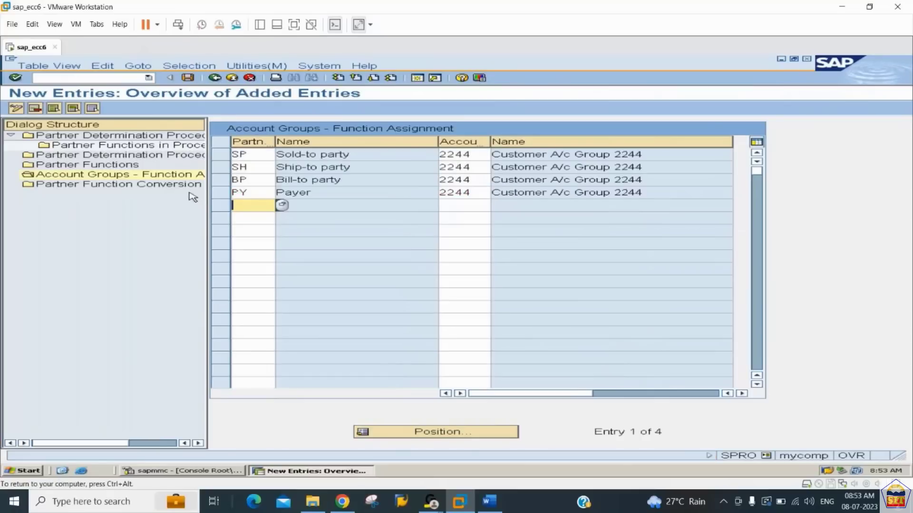
key(ctrl+s)
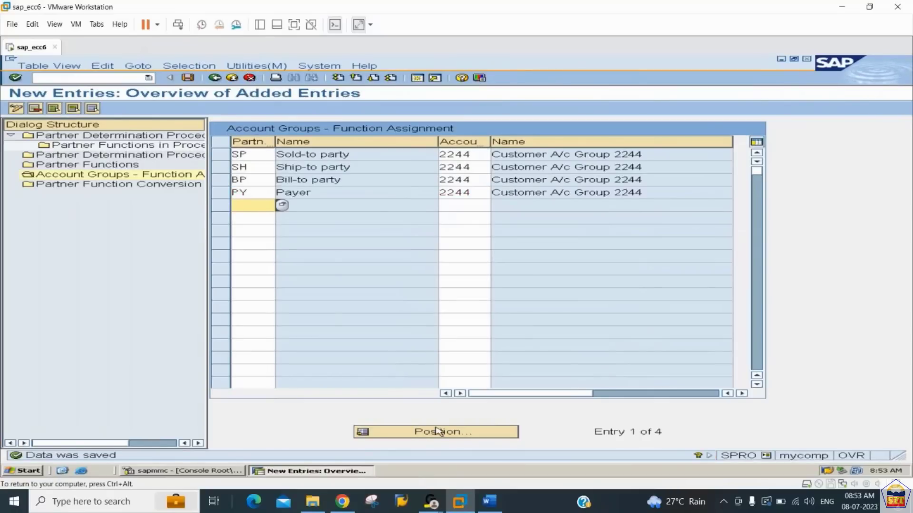
- Switch to the Word configuration notes and review Step 17 on creating the customer master
click(486, 502)
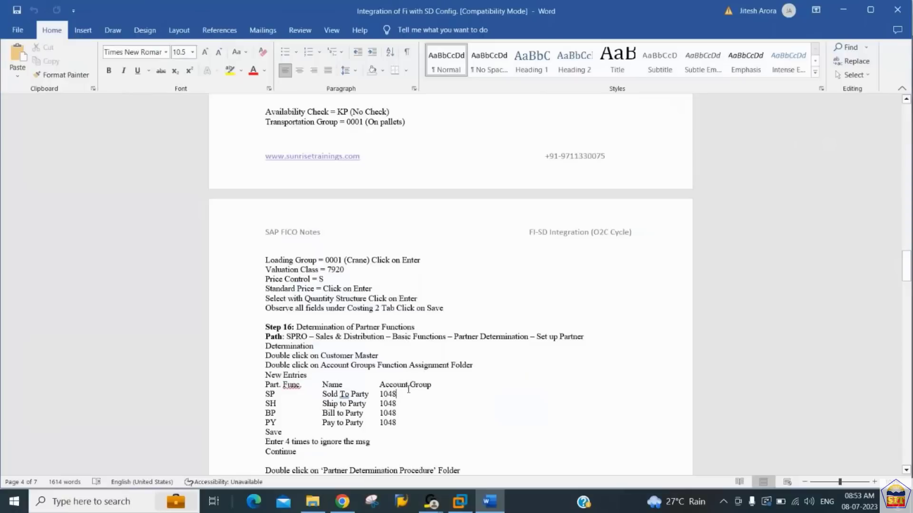
scroll(408, 389, down, 7)
scroll(408, 390, down, 12)
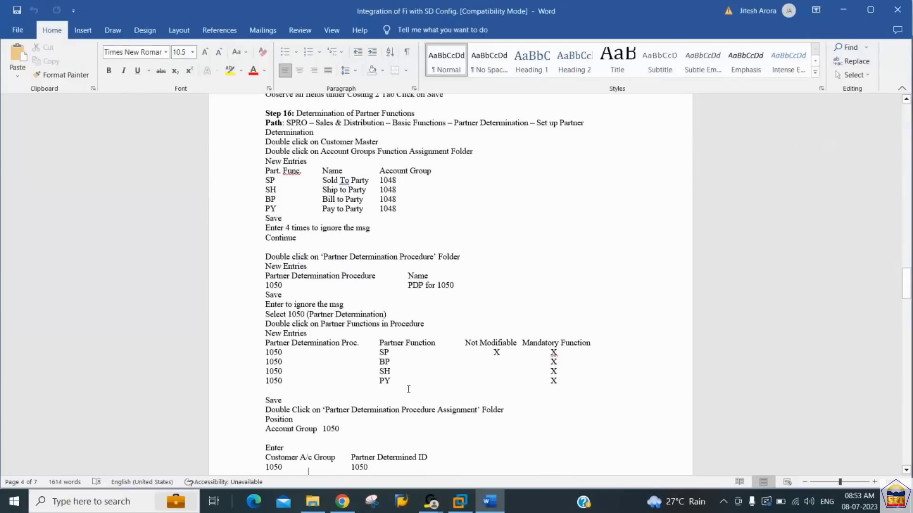
key(Up)
key(Up)
key(Up)
key(Up)
key(Up)
key(Up)
key(Up)
key(Up)
key(Up)
key(Up)
key(Up)
key(Up)
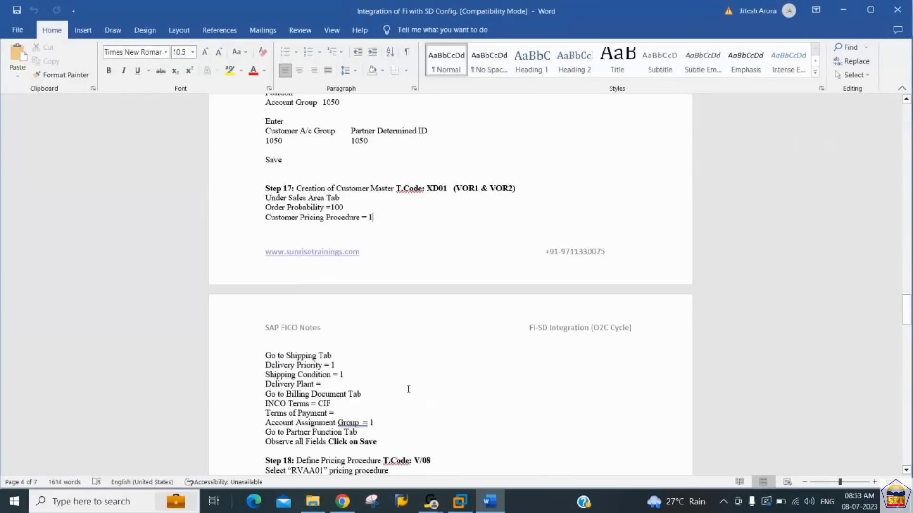
key(Down)
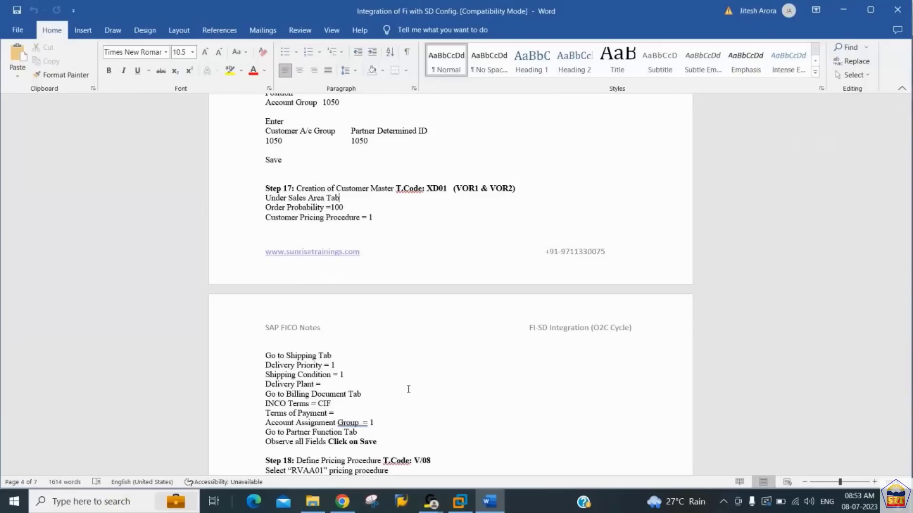
- Return to the SAP session in VMware and start transaction XD01 for customer creation
key(alt+Tab)
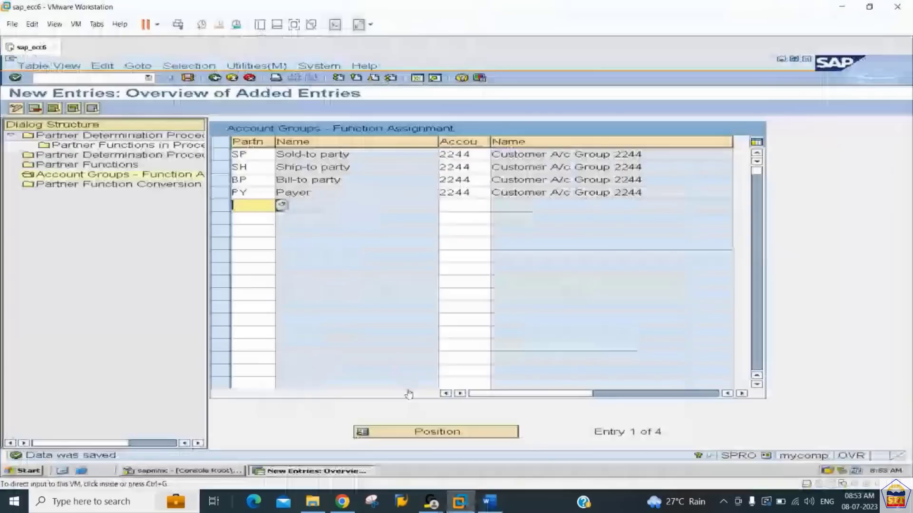
click(106, 79)
text(/nxd)
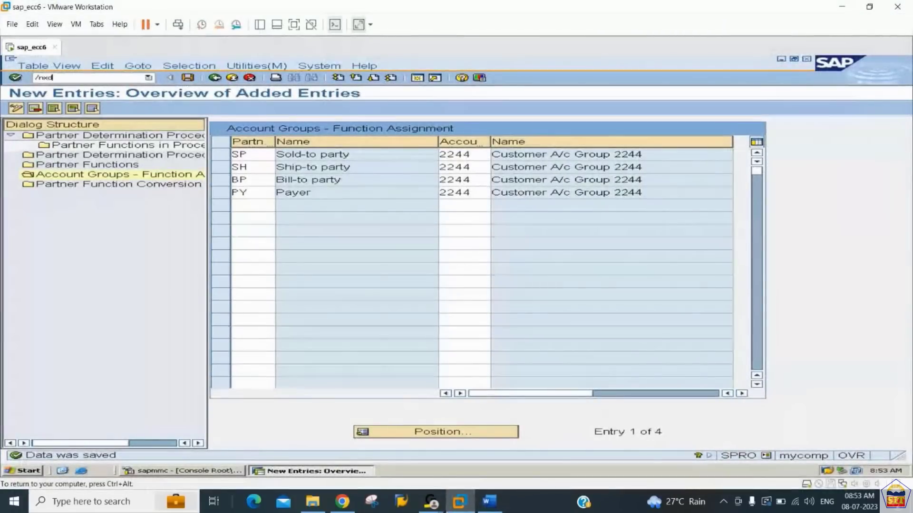
text(01)
key(Return)
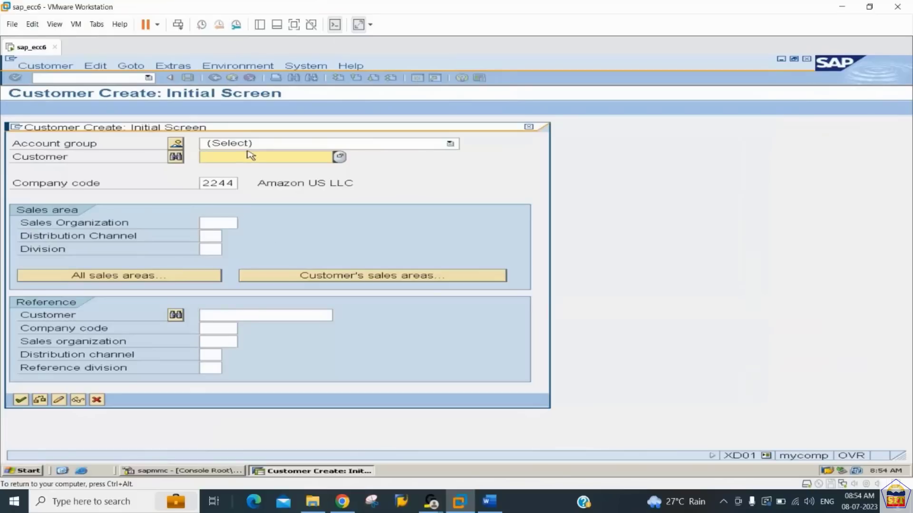
- Look up account group 2244 in the account group list and choose it for the customer
click(177, 144)
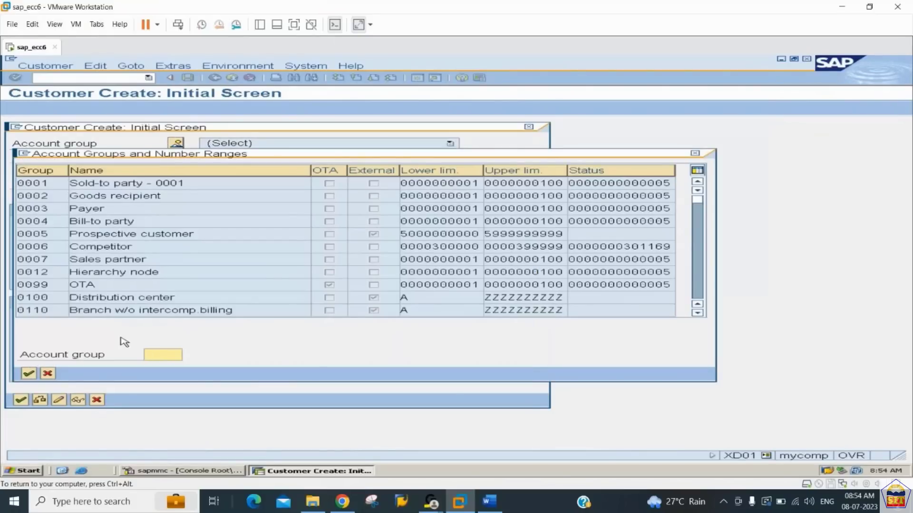
text(2244)
click(29, 374)
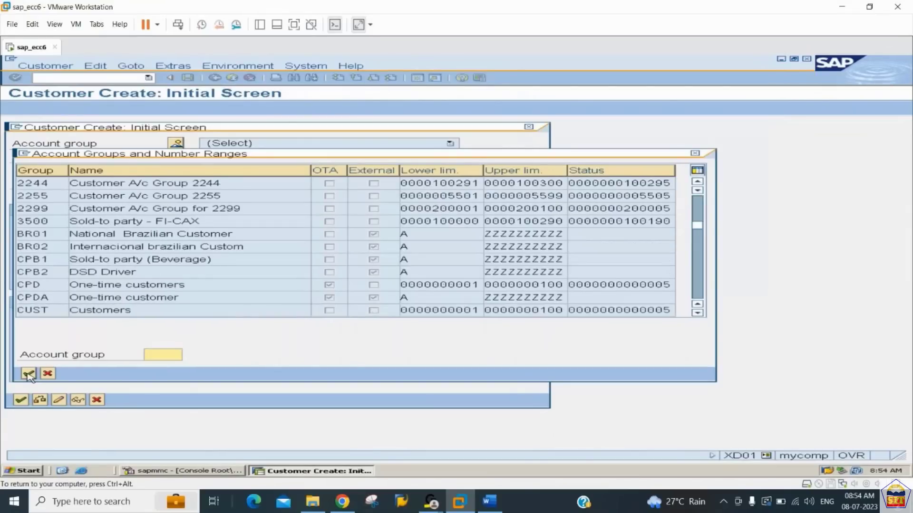
double_click(165, 185)
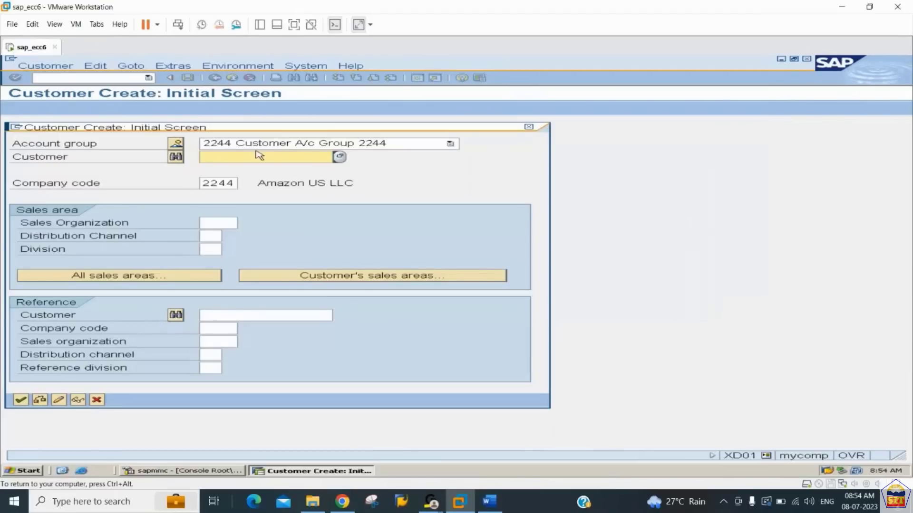
- Search customers by company code 2244 and select the existing customer Canon Printers LLC in New York
click(177, 158)
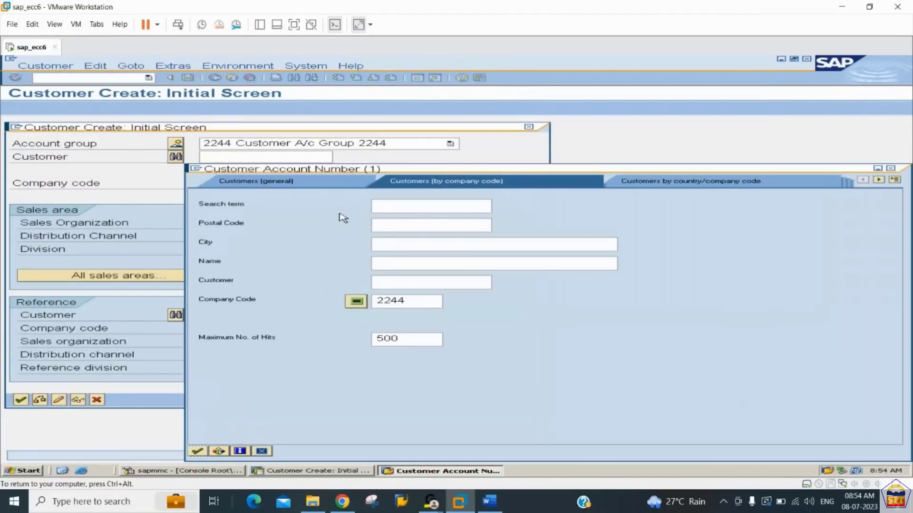
key(Return)
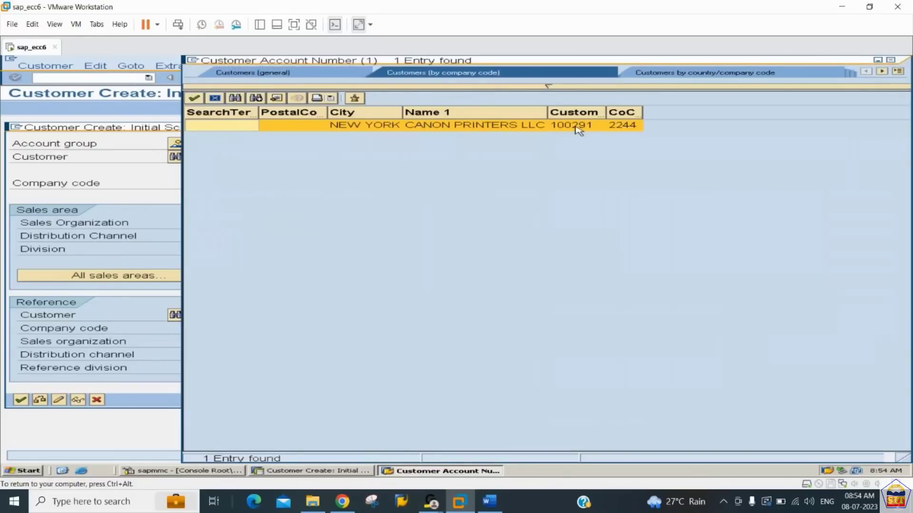
click(576, 128)
double_click(577, 127)
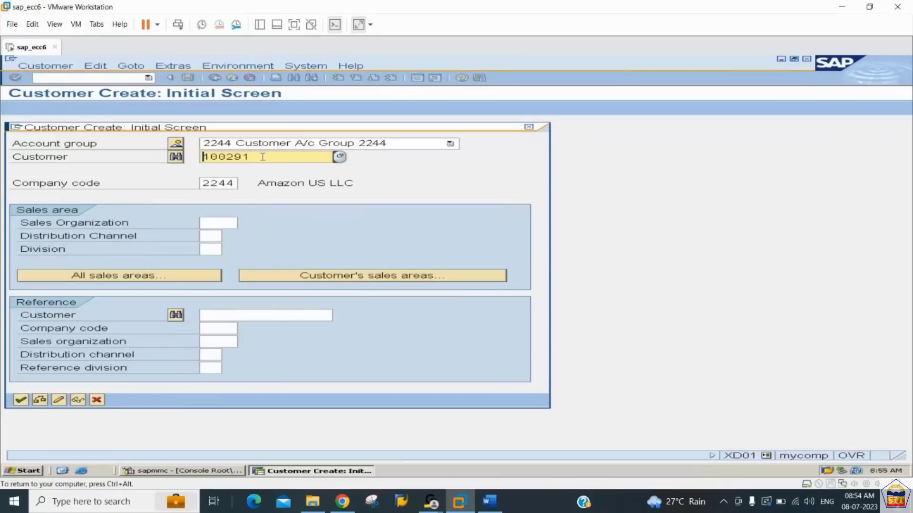
drag(261, 157, 187, 170)
- Set the customer's sales organization to 2244 in the sales area data
click(208, 223)
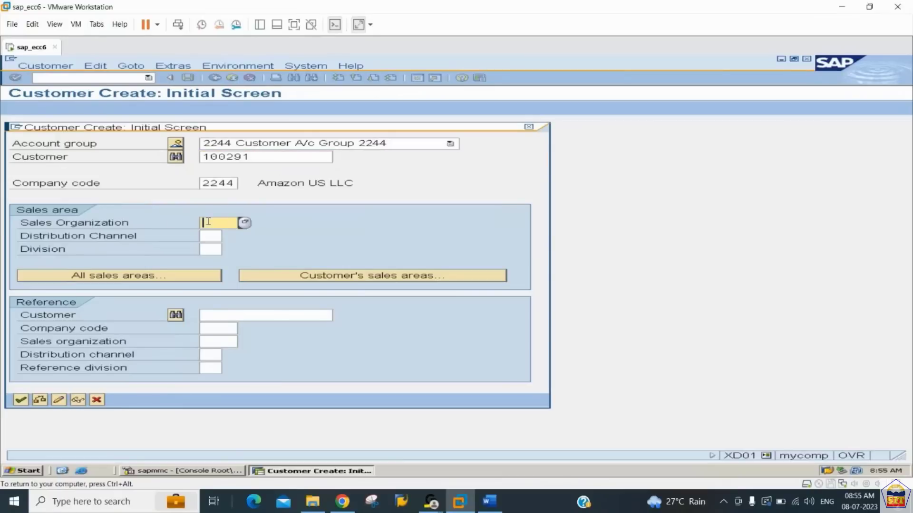
click(209, 237)
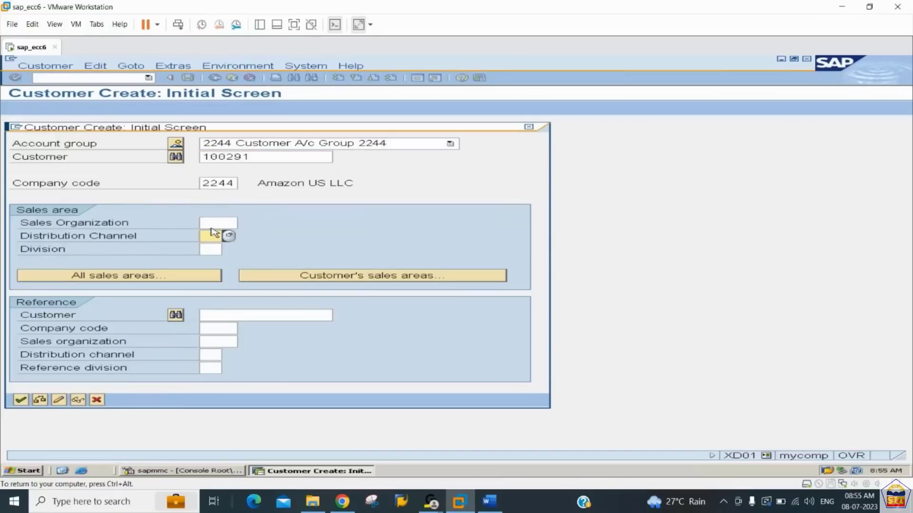
click(210, 221)
text(2244)
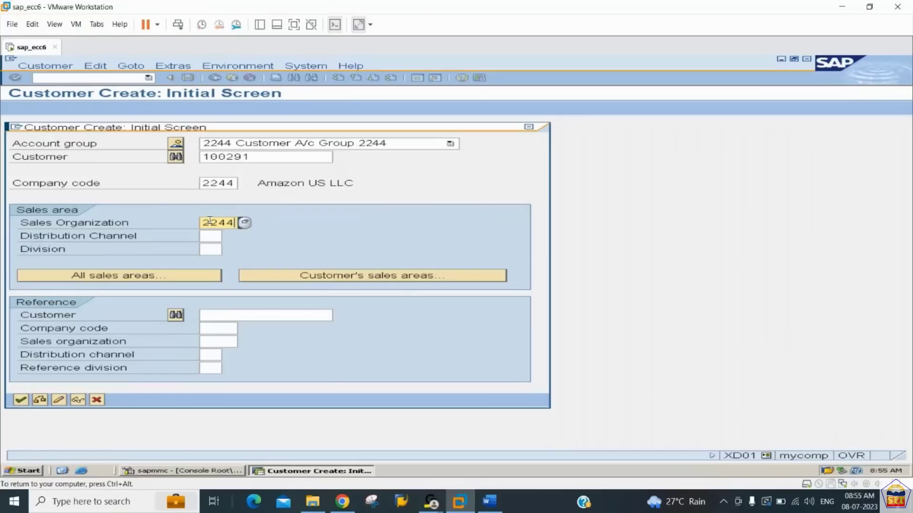
- Set the customer's distribution channel to 44 and division to 44, and submit the initial data
key(Tab)
text(44)
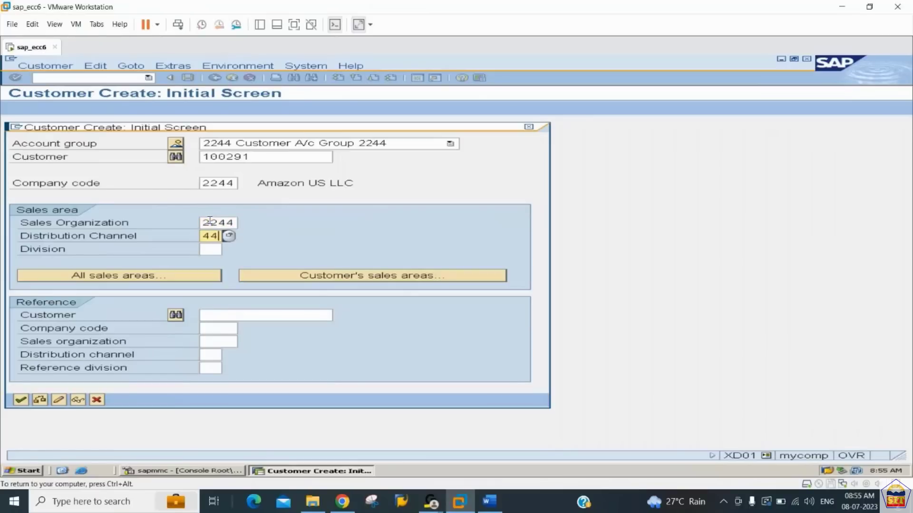
key(Tab)
text(44)
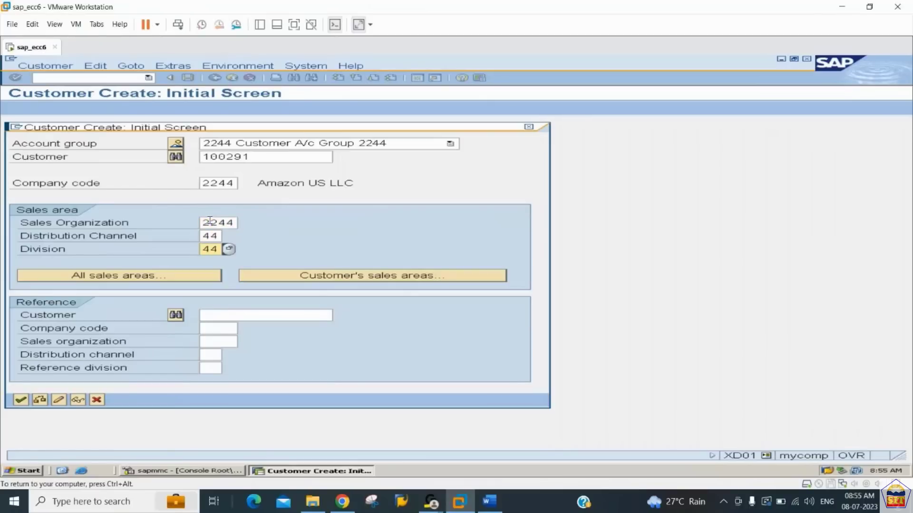
click(21, 400)
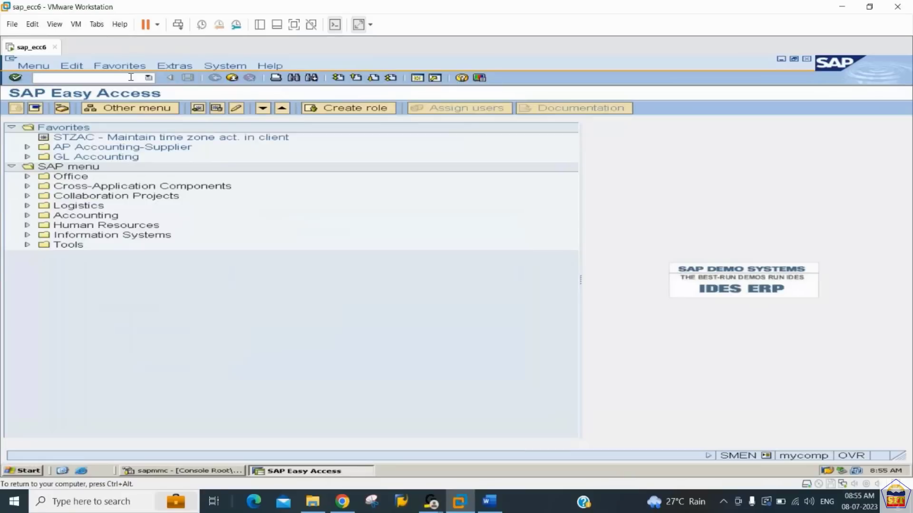
- Start transaction VOR2 and locate the entry for sales organization 2244 and division 44
text(vor)
text(2)
key(Return)
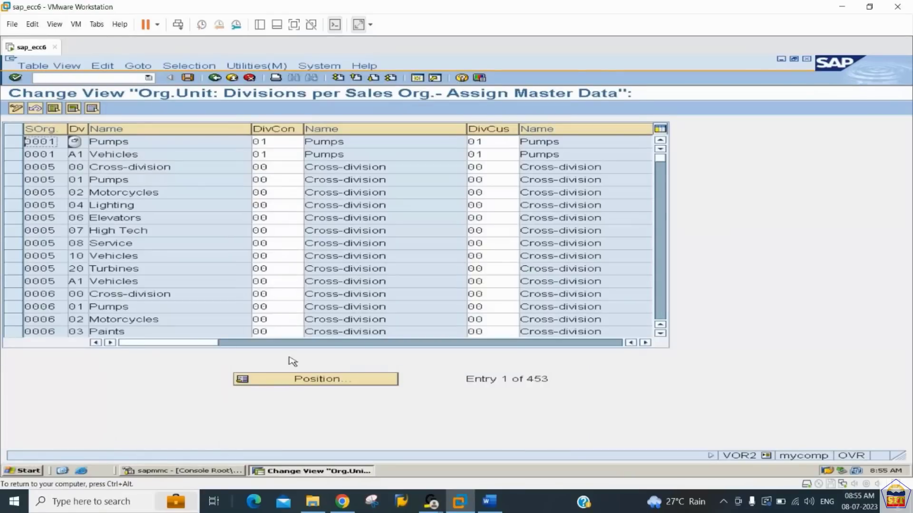
click(308, 380)
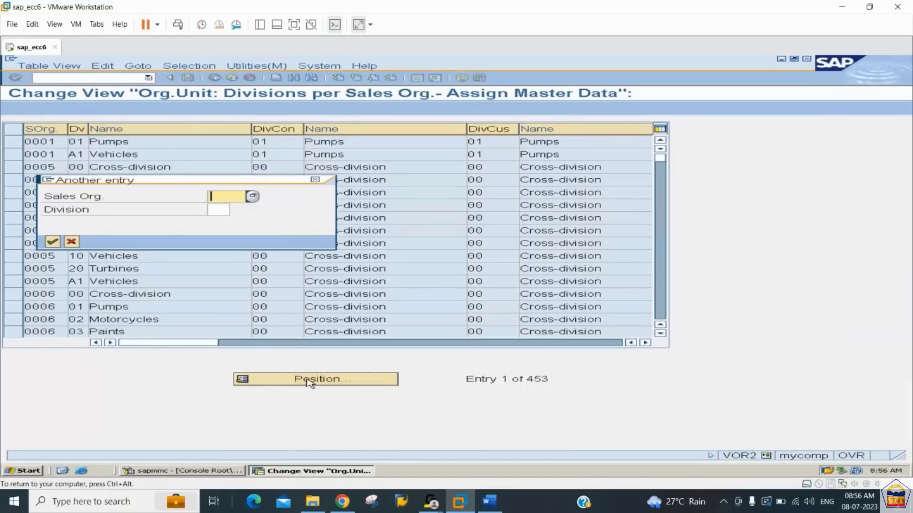
text(2244)
key(Tab)
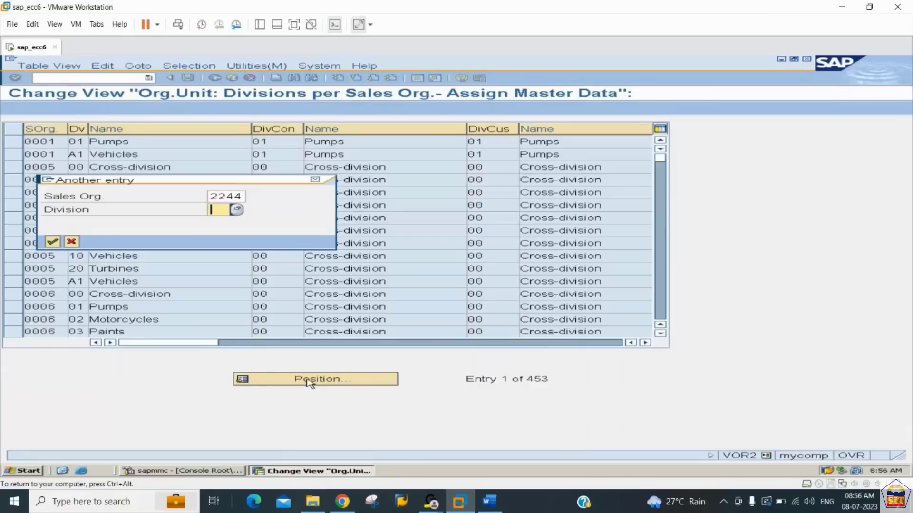
text(44)
key(Return)
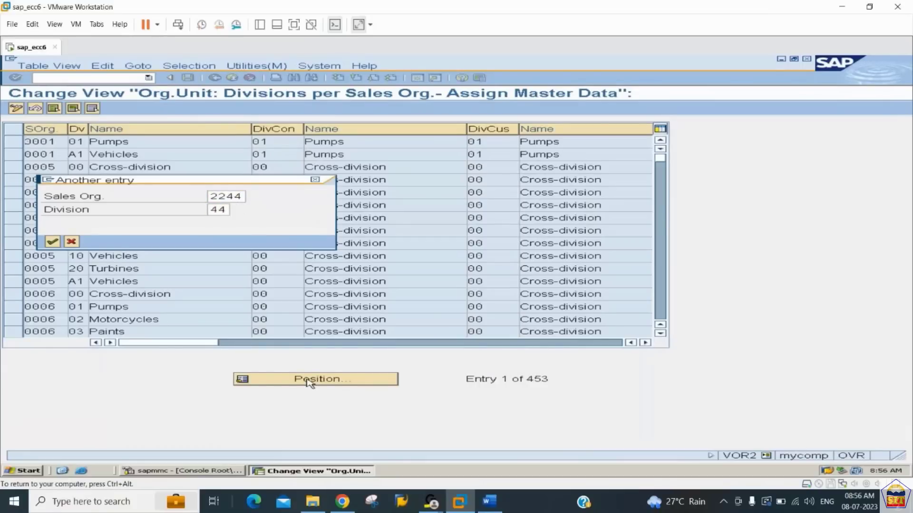
- Check the VOR1 and VOR2 reference in the Word notes, and save 44 as condition and customer division for the 2244 Car entry in SAP
click(487, 500)
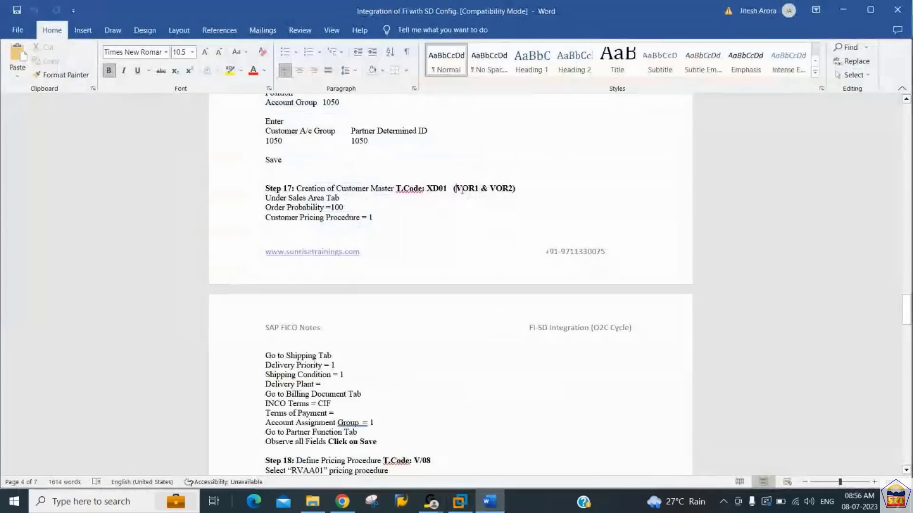
drag(461, 190, 481, 191)
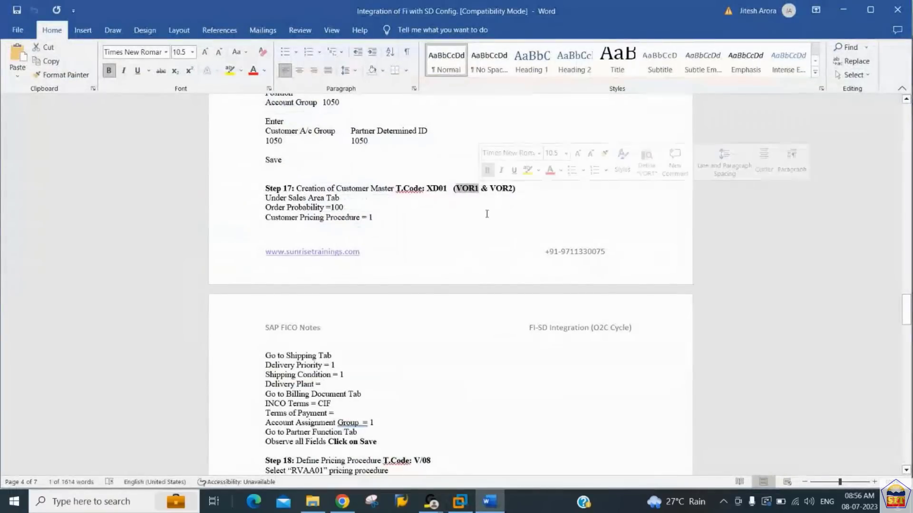
click(491, 188)
drag(491, 188, 513, 190)
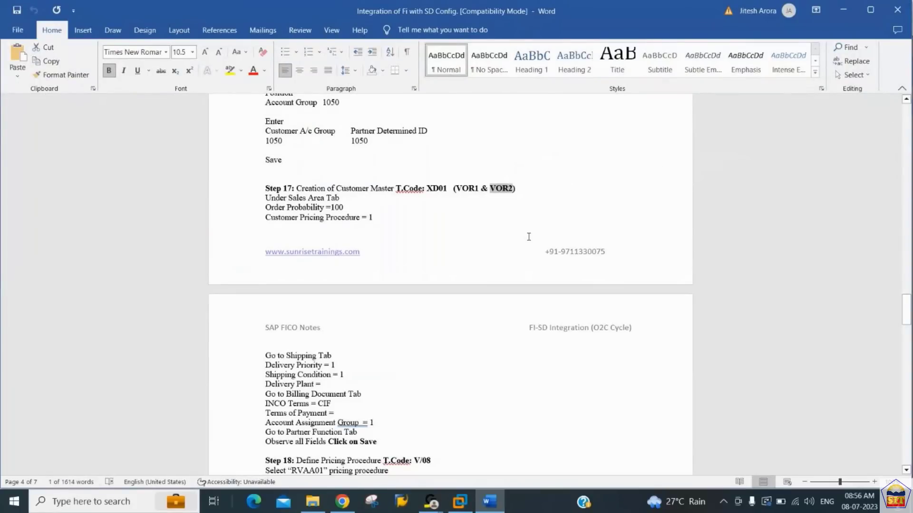
key(alt+Tab)
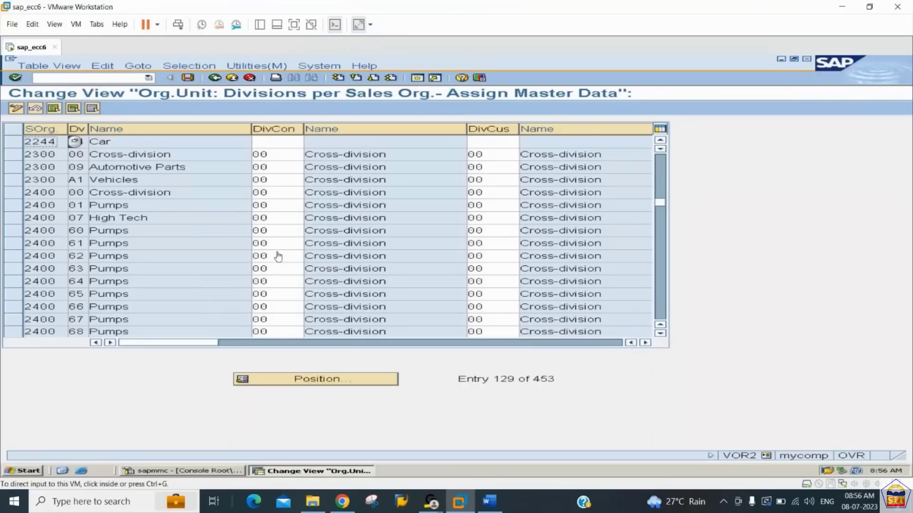
click(275, 140)
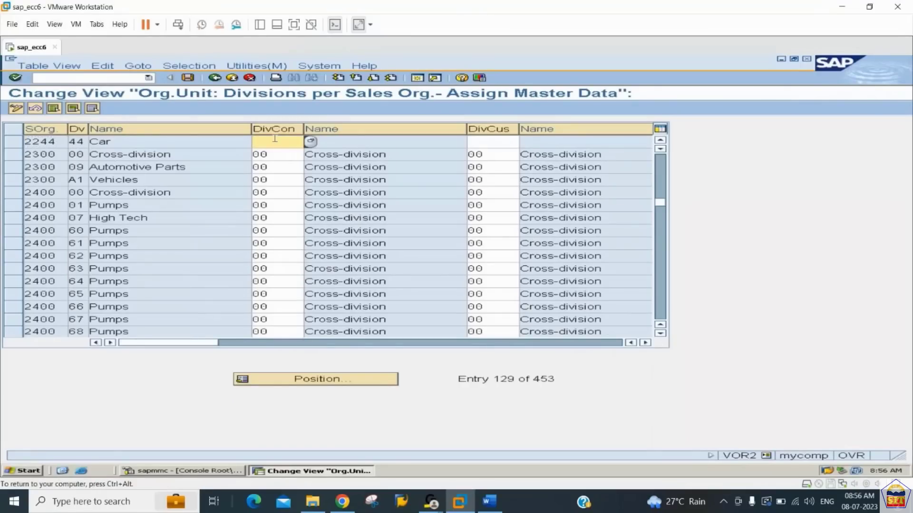
text(44)
key(Tab)
text(44)
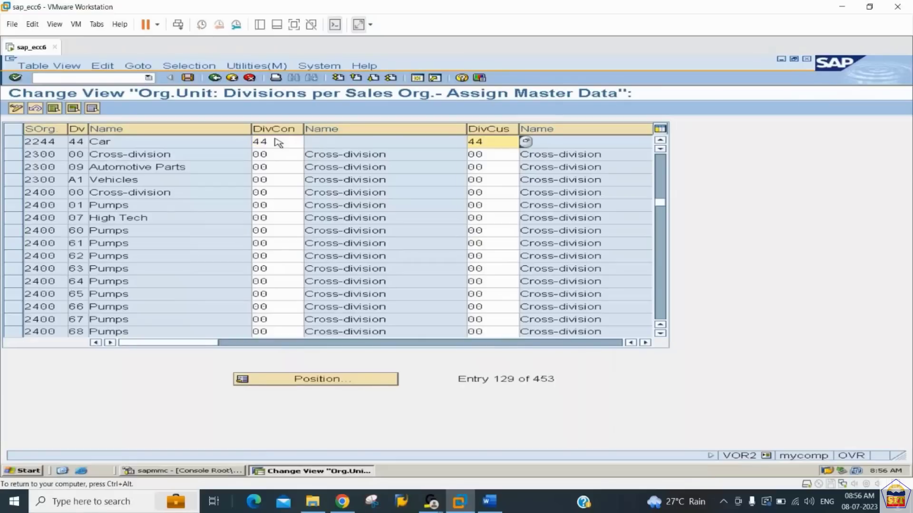
key(ctrl+s)
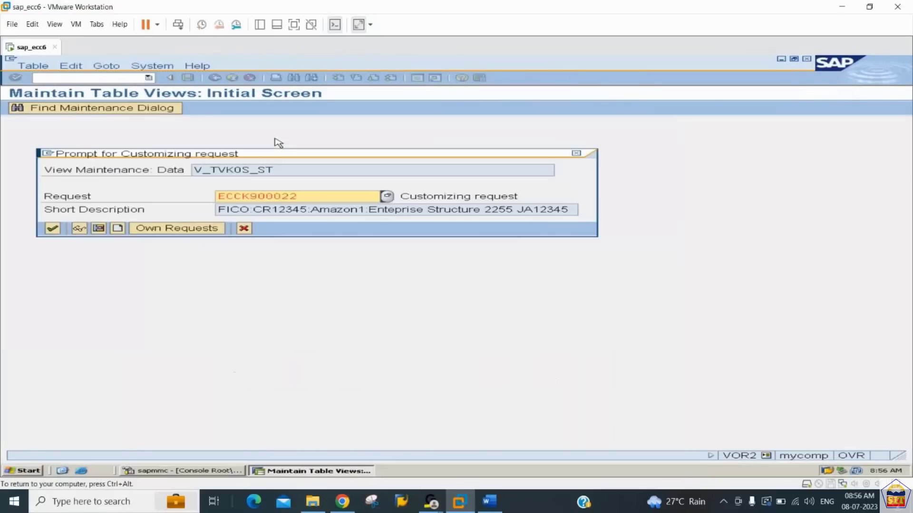
key(Return)
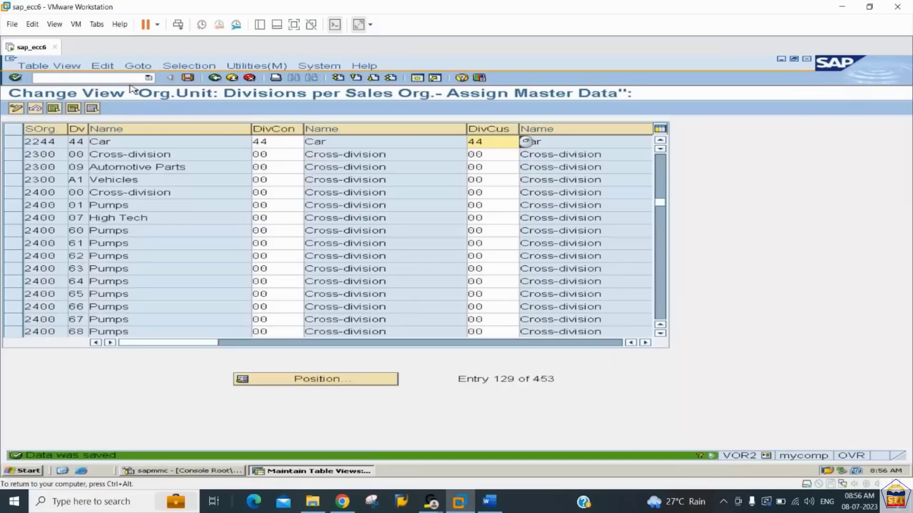
- Restart transaction XD01 and open the sales area data of customer Canon Printers LLC for sales area 2244/44/44
click(122, 78)
text(/nx)
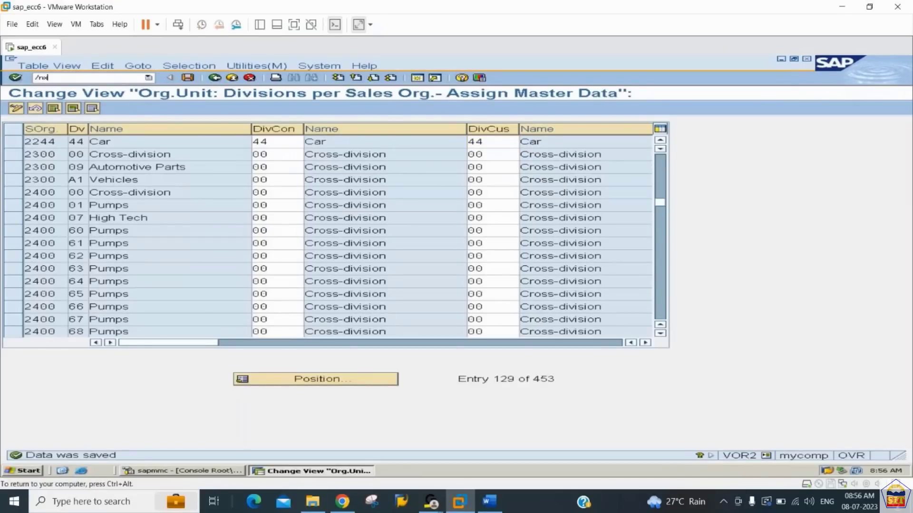
text(d01)
key(Return)
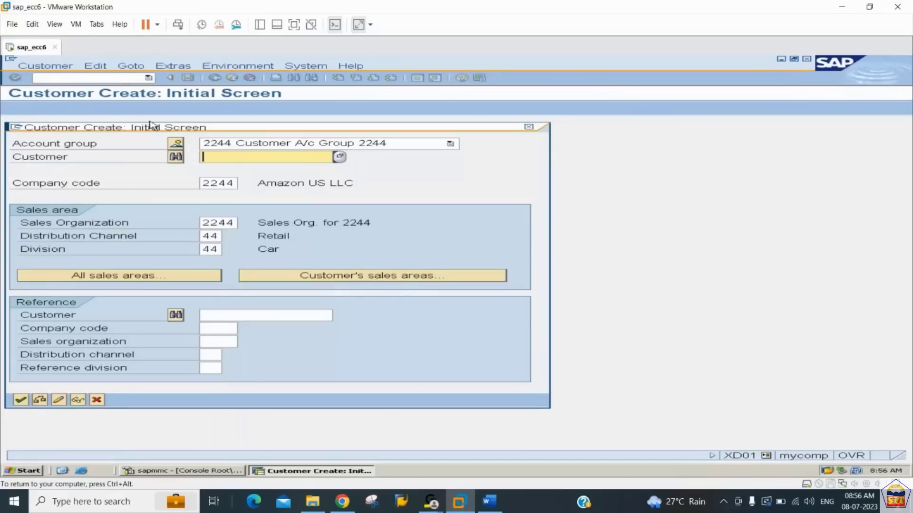
text(100)
key(Down)
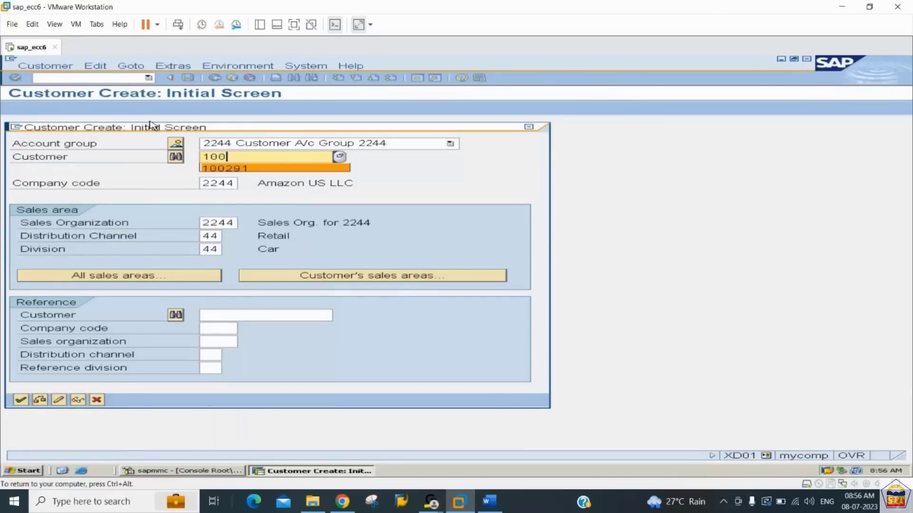
key(Tab)
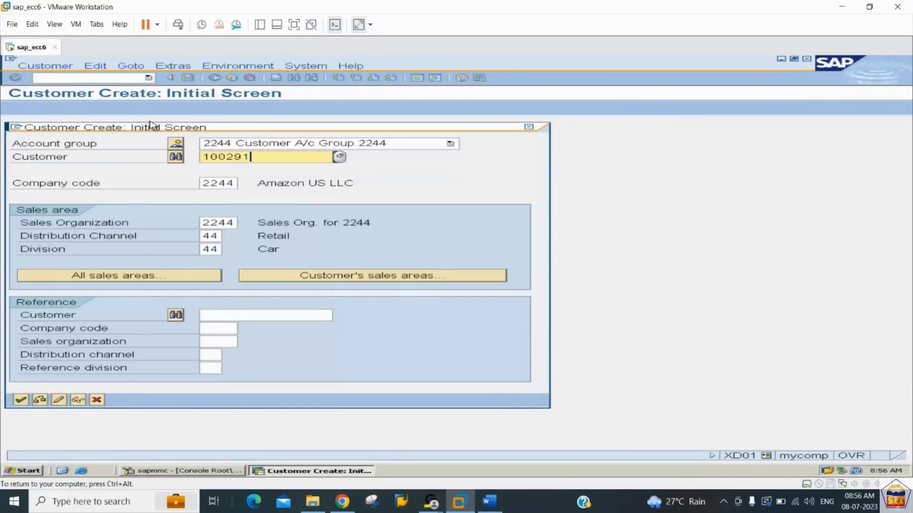
key(Tab)
key(Tab)
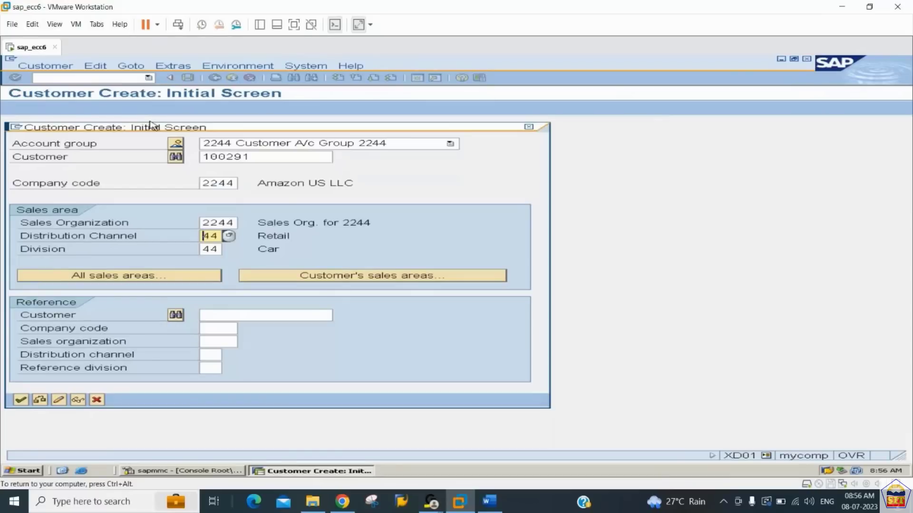
key(Return)
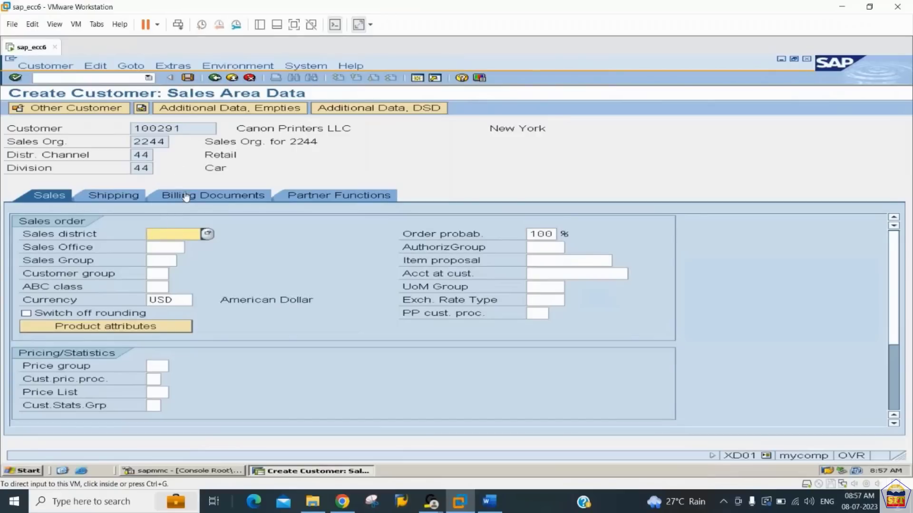
- Check the sales values under step 17 in the Word notes, and set the customer pricing procedure to 1 (Standard) in SAP
click(112, 200)
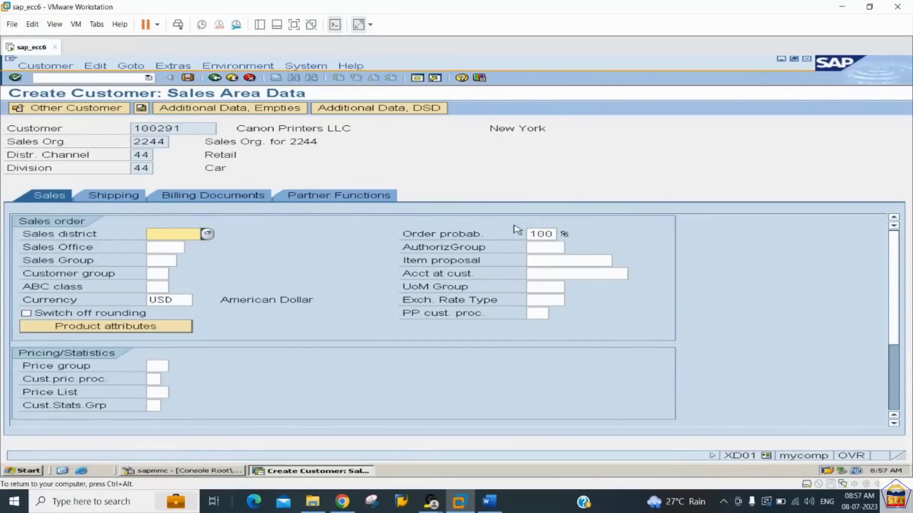
double_click(530, 233)
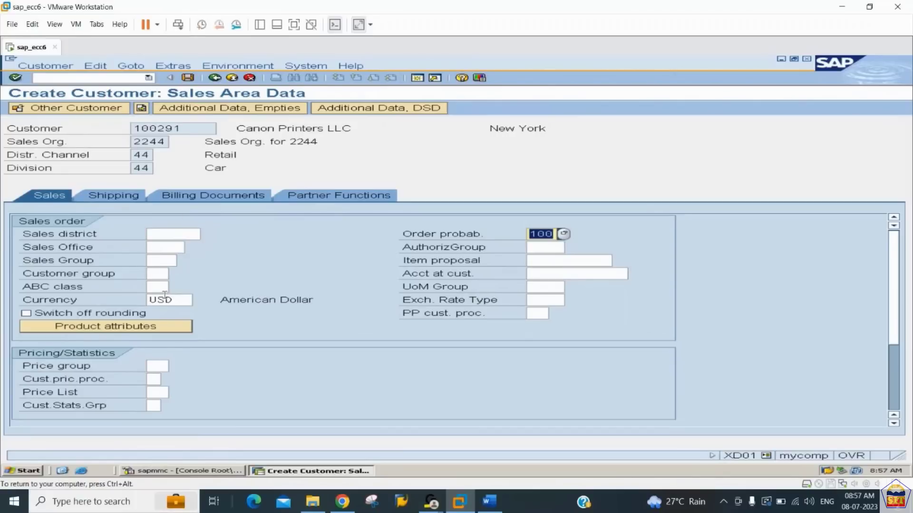
click(157, 379)
click(490, 502)
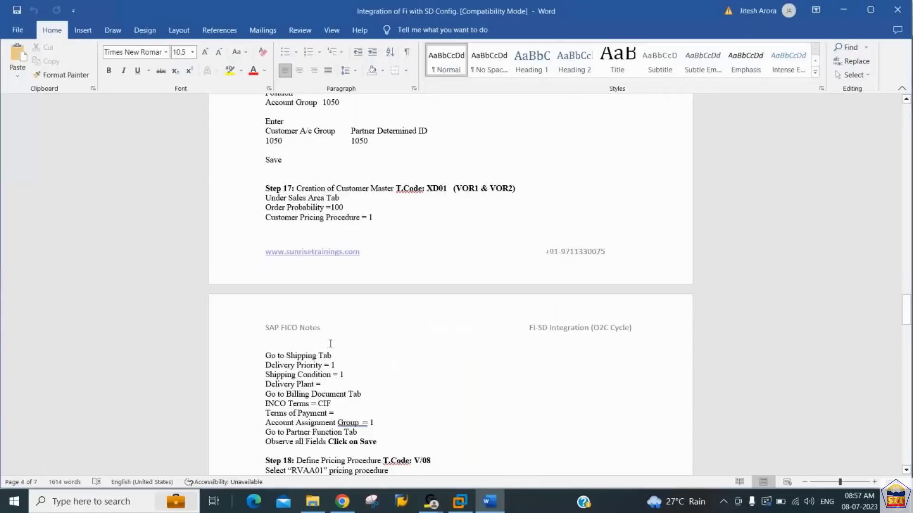
drag(321, 209, 365, 213)
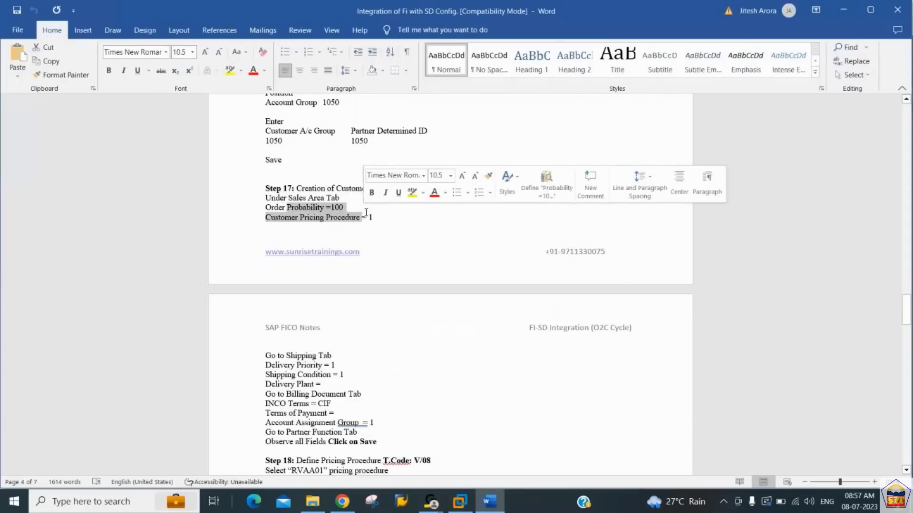
click(384, 218)
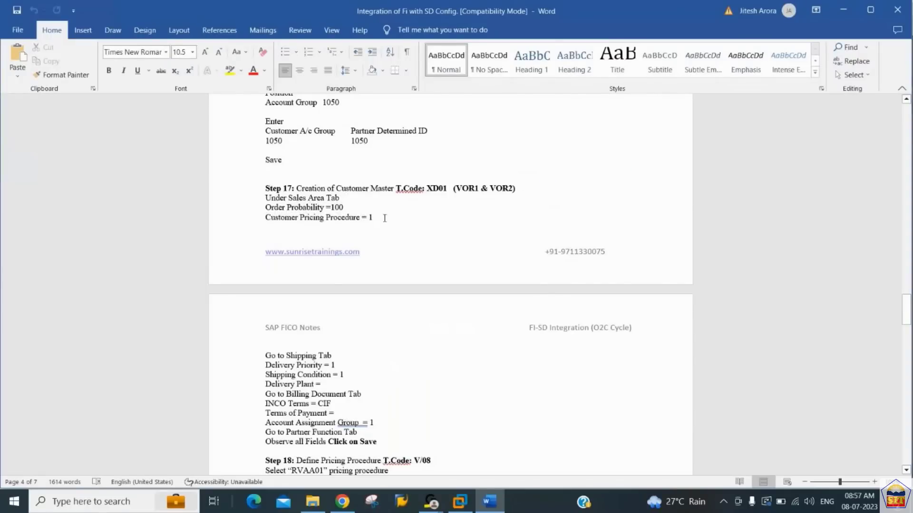
key(alt+Tab)
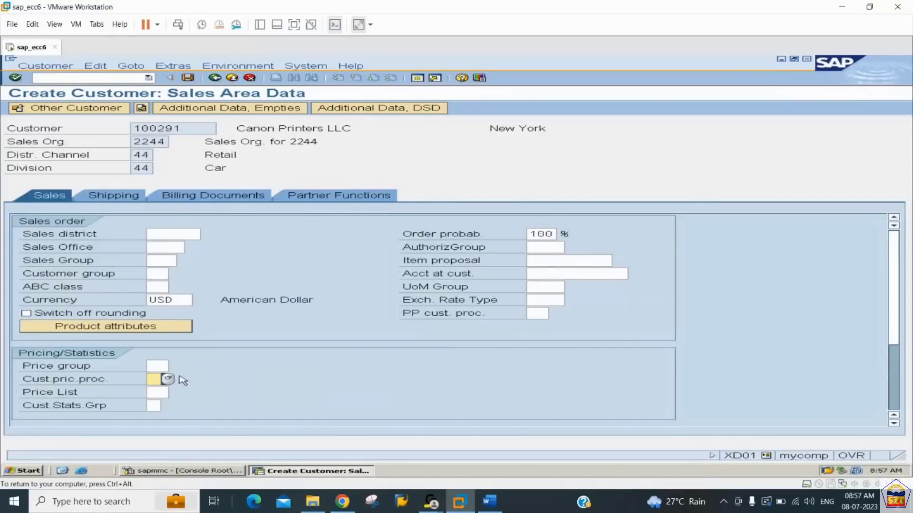
click(168, 380)
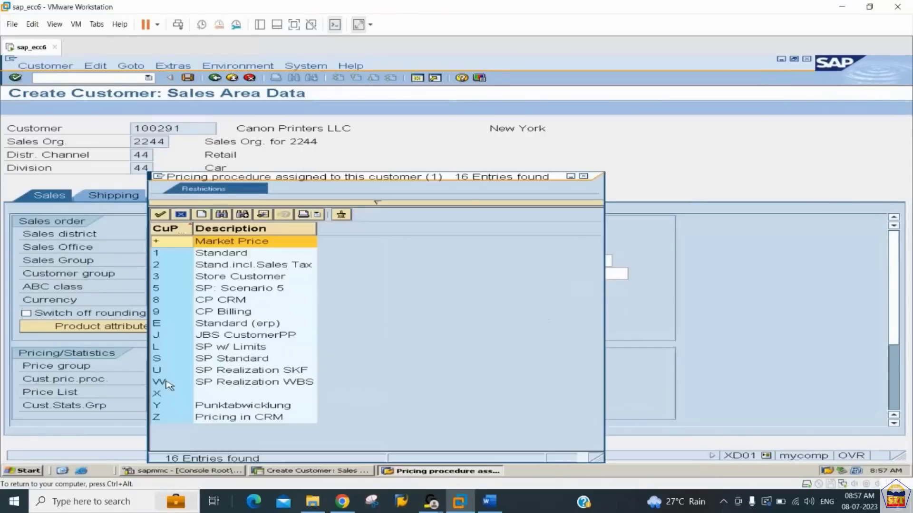
click(214, 257)
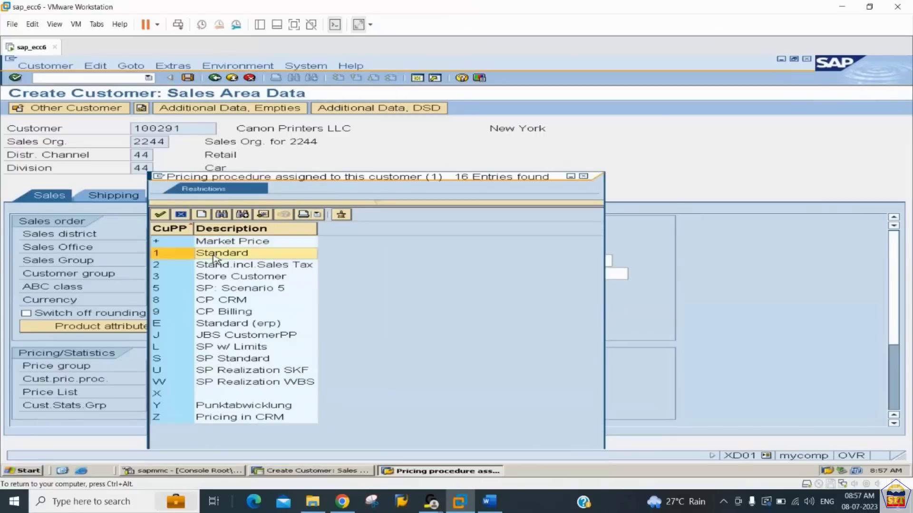
double_click(214, 257)
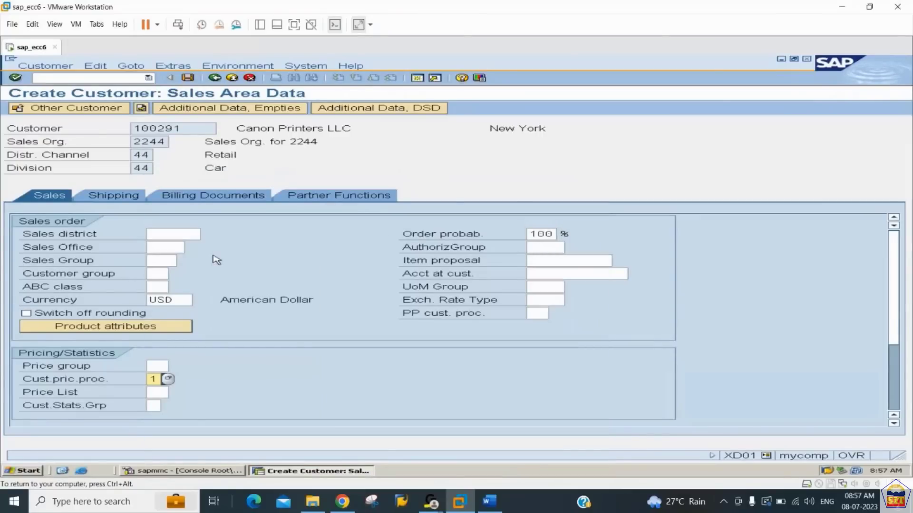
key(Return)
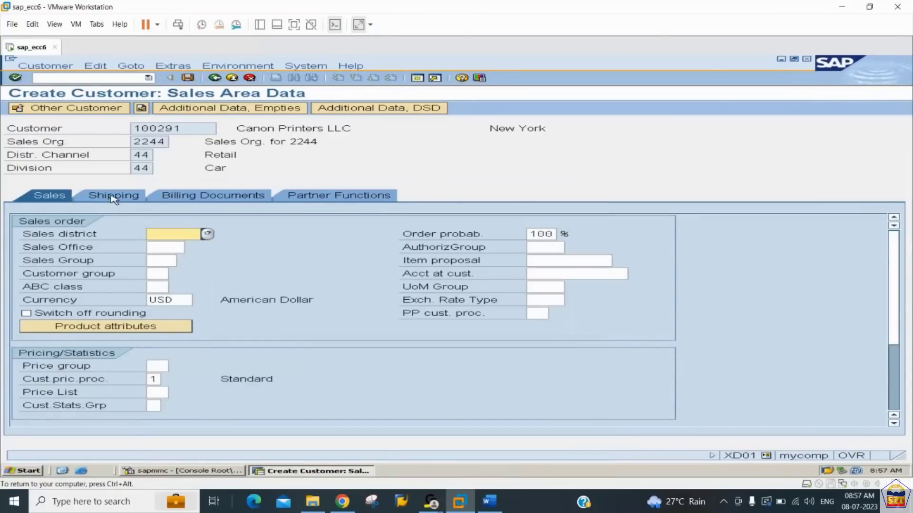
- Set the delivery priority to 01 (High) in the customer's shipping data
click(112, 196)
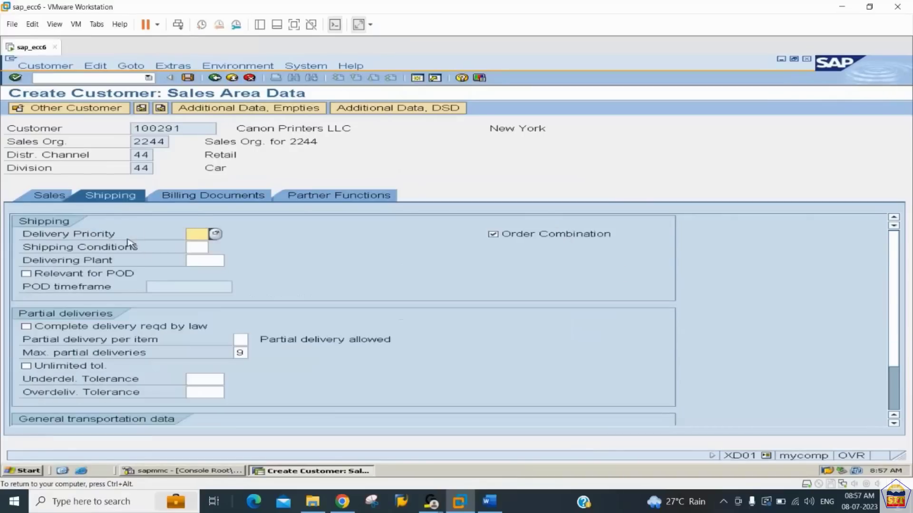
click(215, 235)
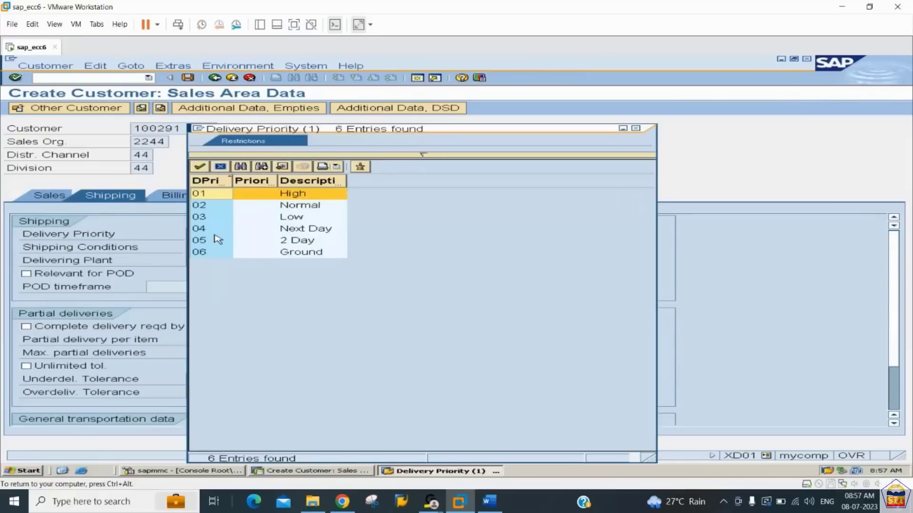
double_click(285, 195)
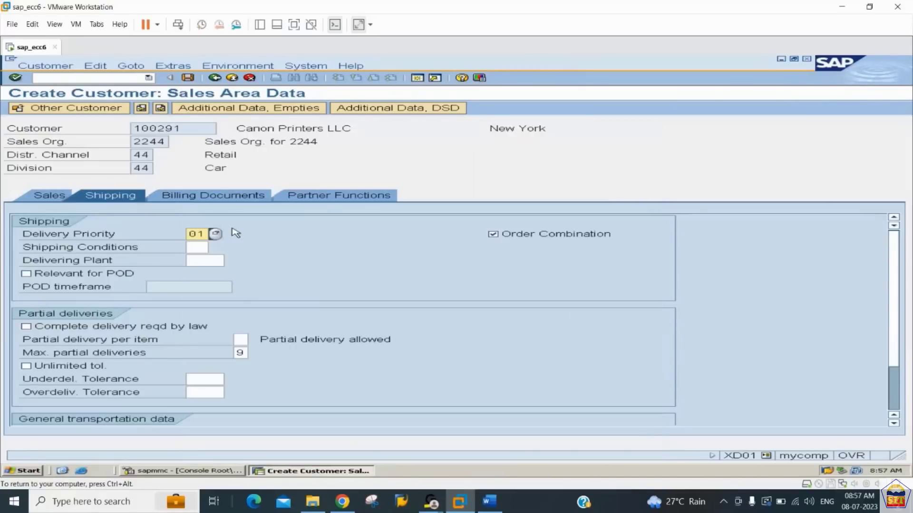
- Set the shipping conditions to 01 (As soon as possible) and the delivering plant to 2244 in the customer's shipping data
click(202, 247)
click(216, 247)
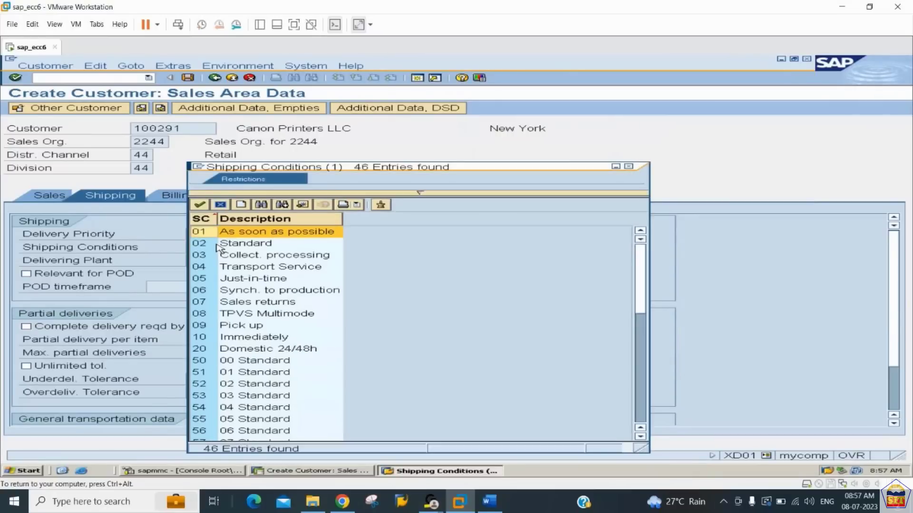
double_click(267, 231)
click(201, 261)
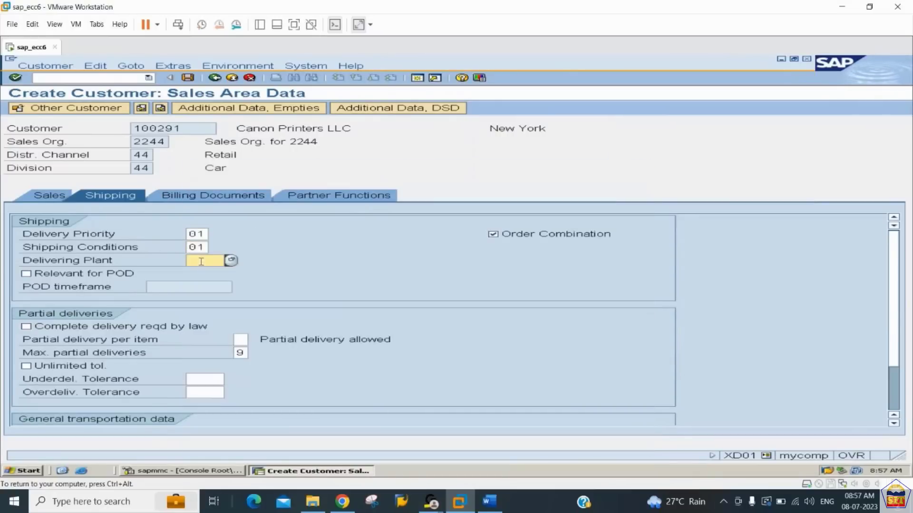
text(2244)
key(Return)
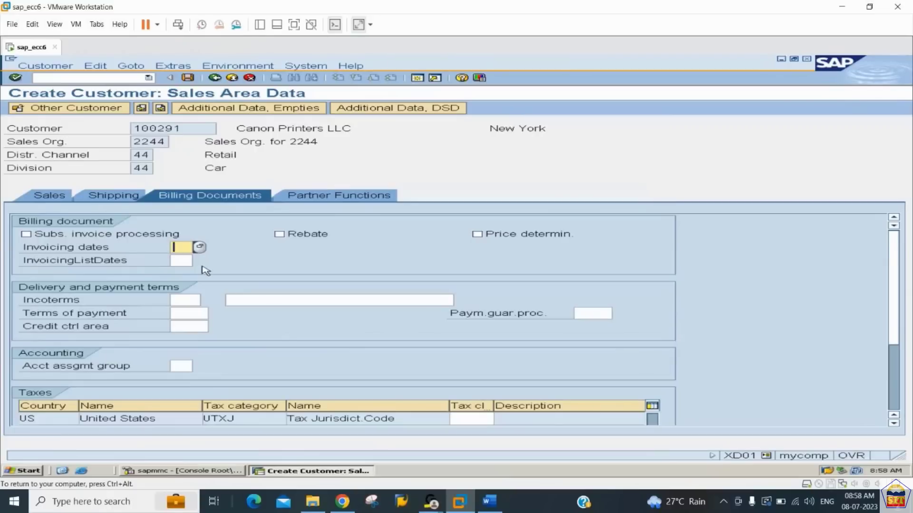
- Enter cif as the Incoterms in the billing data with the description "carriage insurcen freight"
click(185, 298)
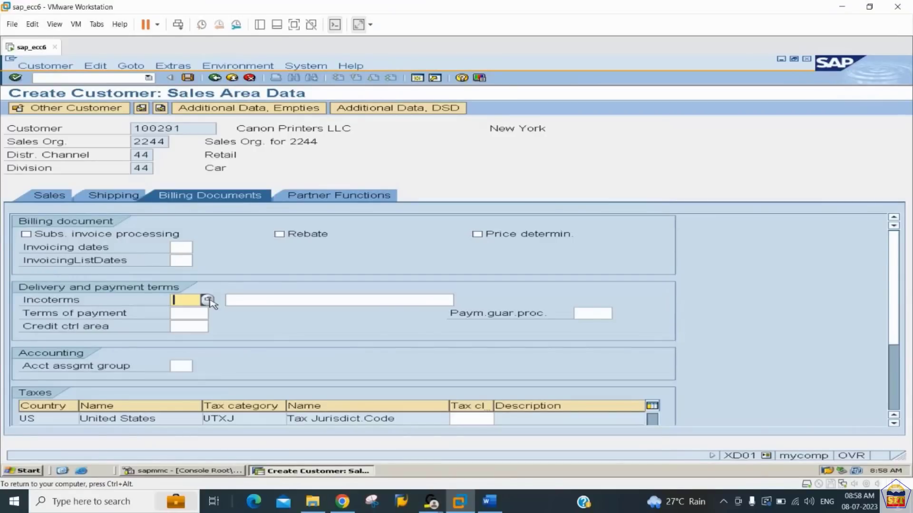
text(cif)
key(Tab)
text(ca)
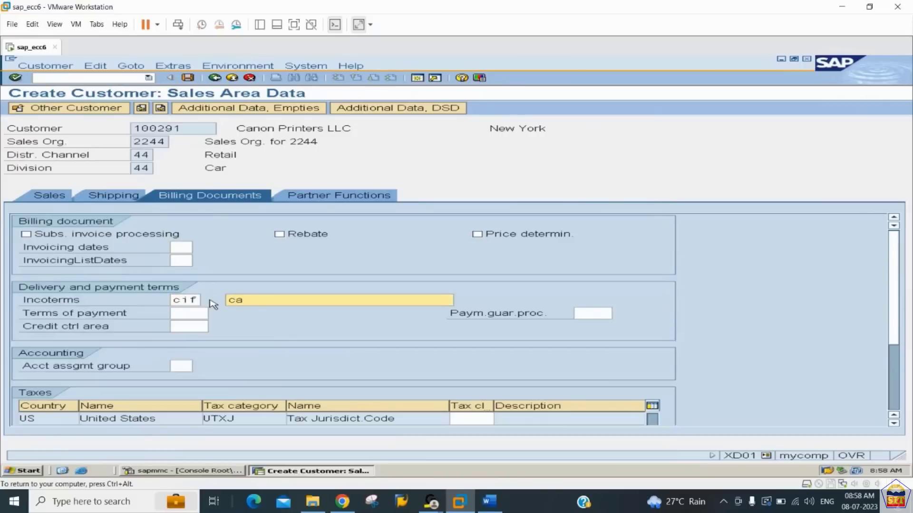
text(rriage insurcen frieight)
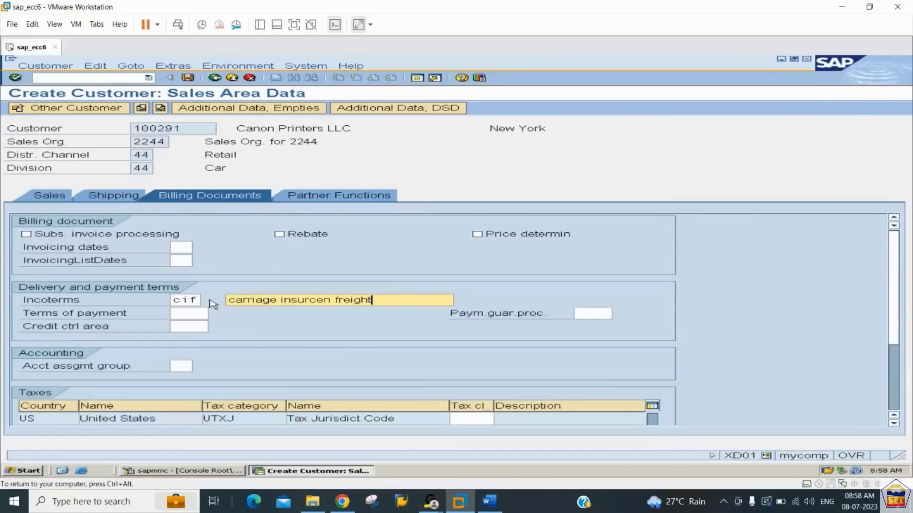
key(Tab)
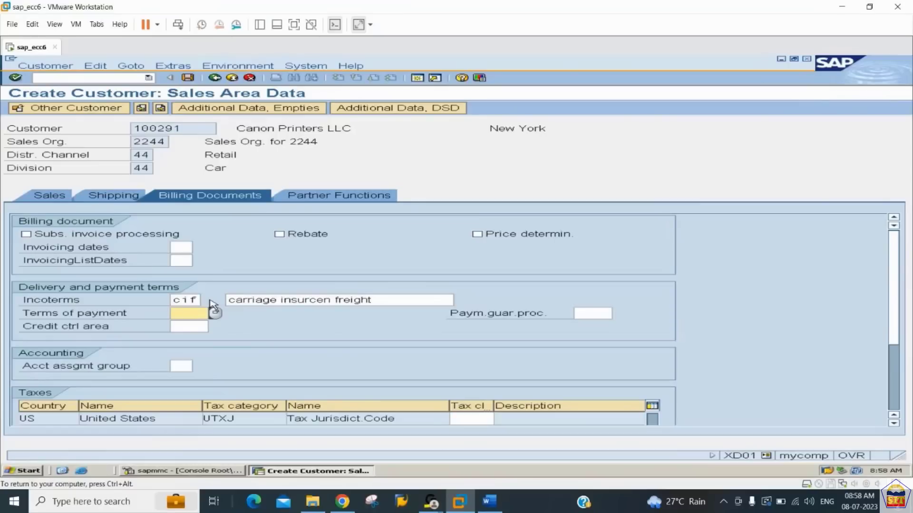
- Set the terms of payment to 0001 and the account assignment group to 01 (Domestic revenues)
text(0001)
key(Tab)
key(Tab)
key(Tab)
key(shift+Tab)
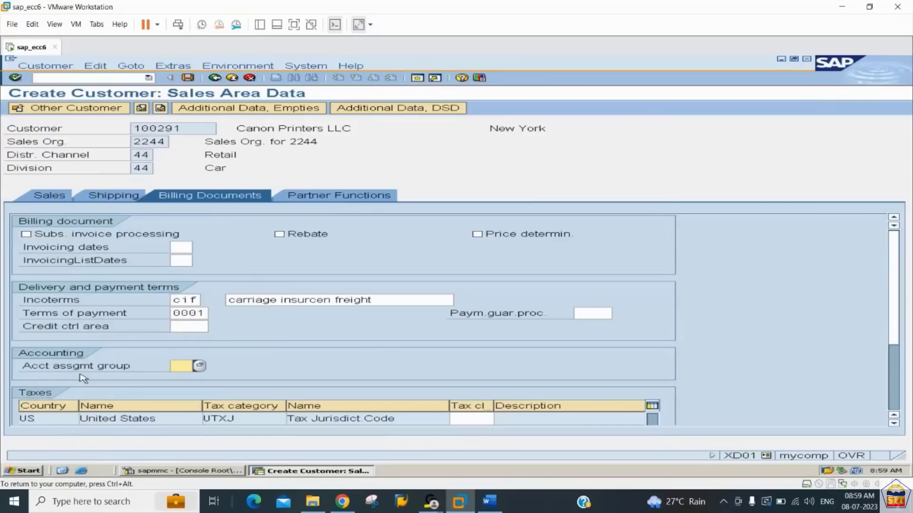
click(199, 366)
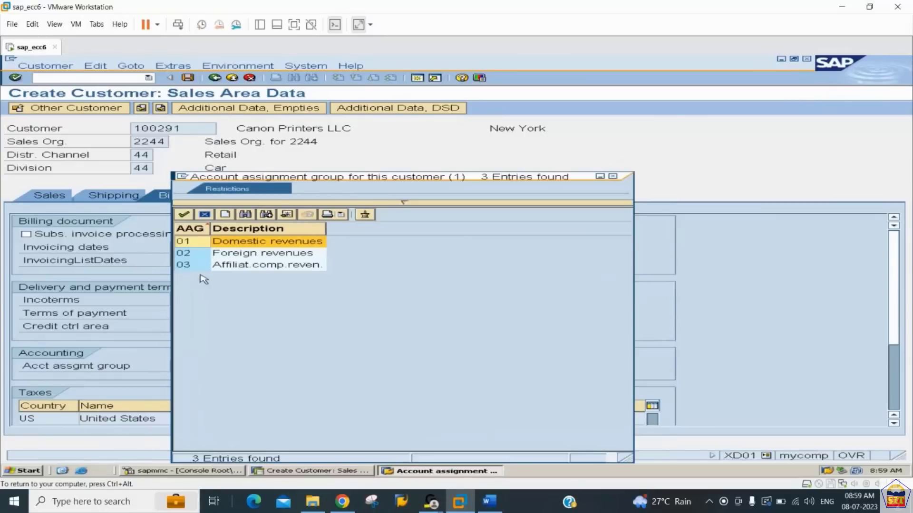
double_click(230, 243)
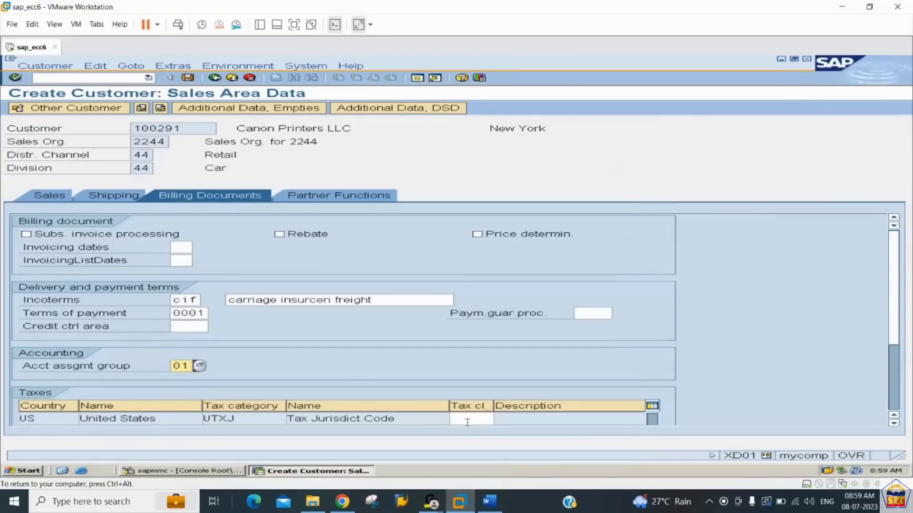
- Set the customer's tax classification for United States tax category UTXJ to 0 (Tax exempt)
click(469, 421)
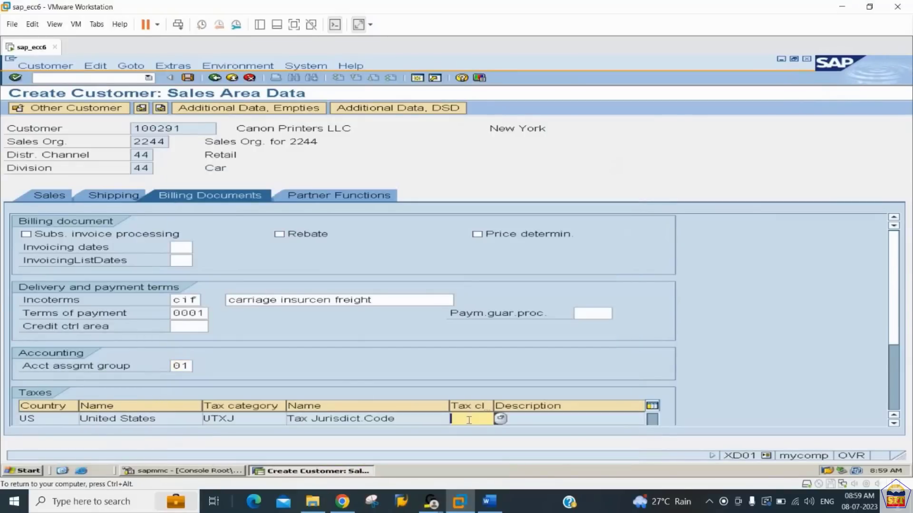
click(501, 420)
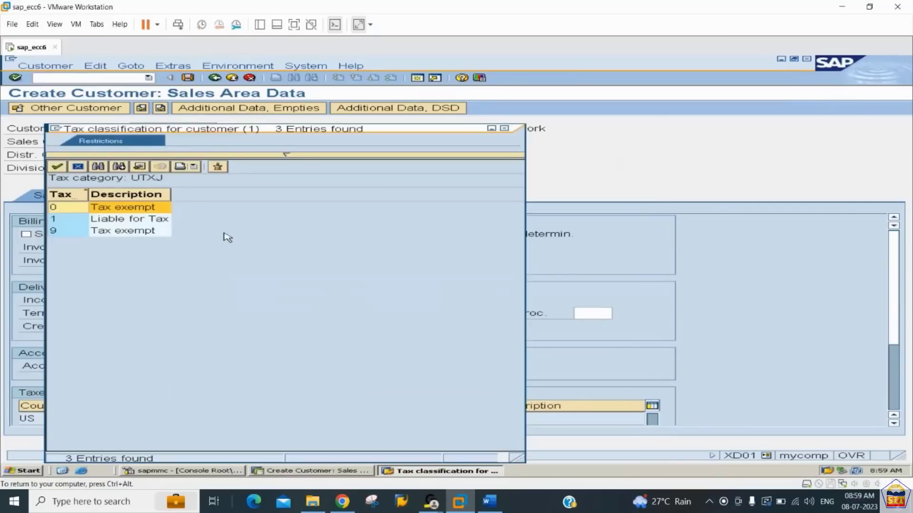
double_click(149, 211)
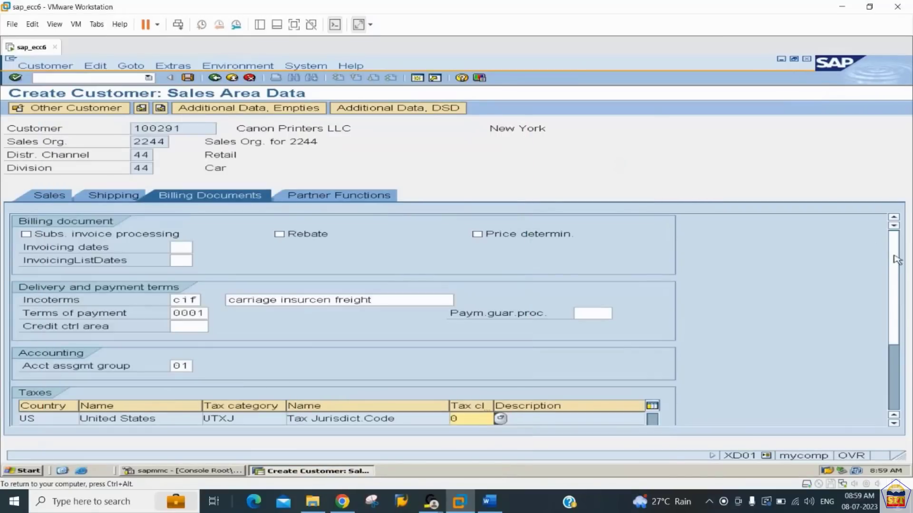
- Review the customer's partner functions and save the sales area data
drag(894, 256, 900, 339)
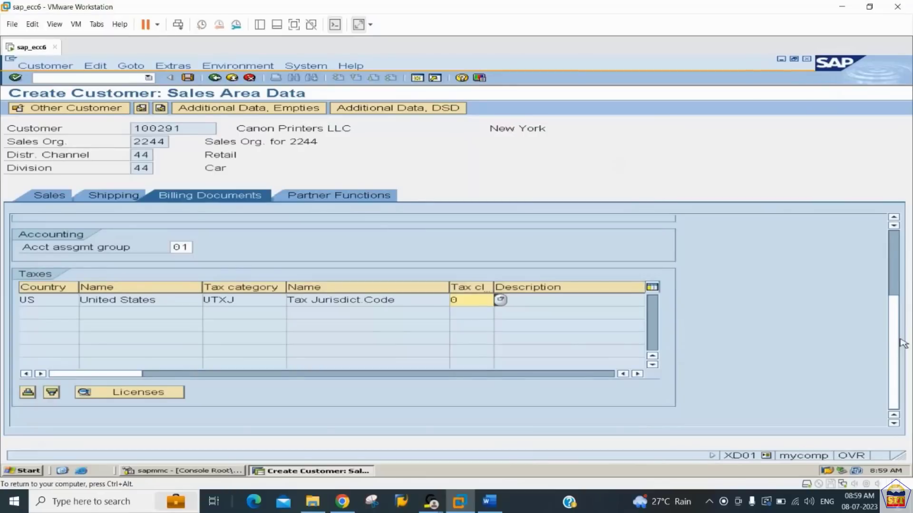
click(328, 196)
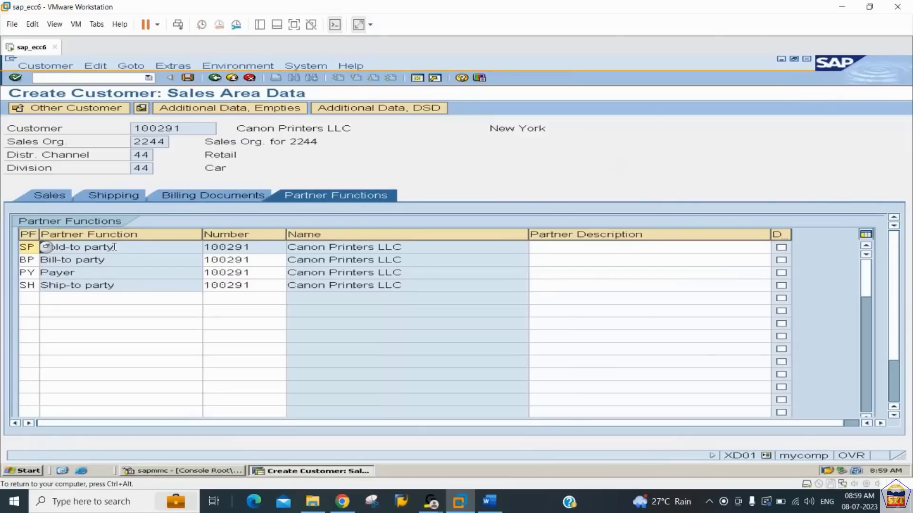
click(188, 78)
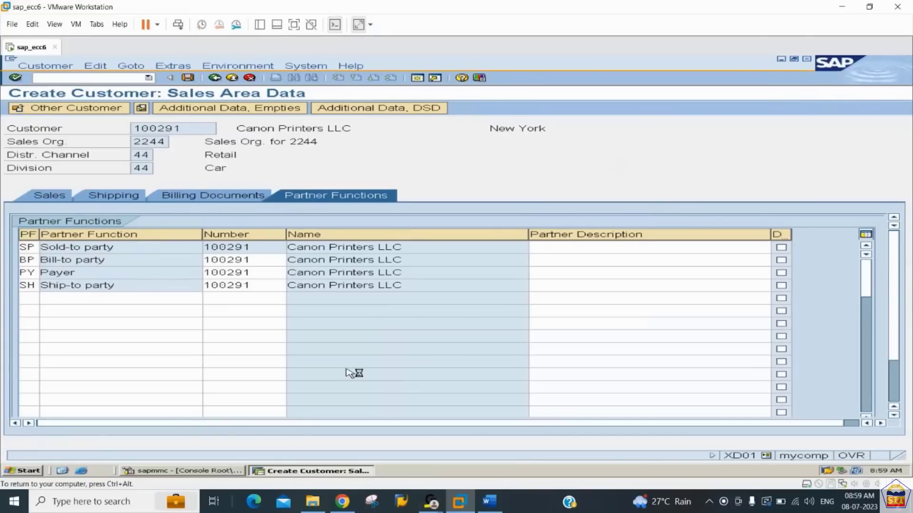
- Read step 18 on defining the pricing procedure with V/08 in the Word notes, and return to SAP
click(490, 502)
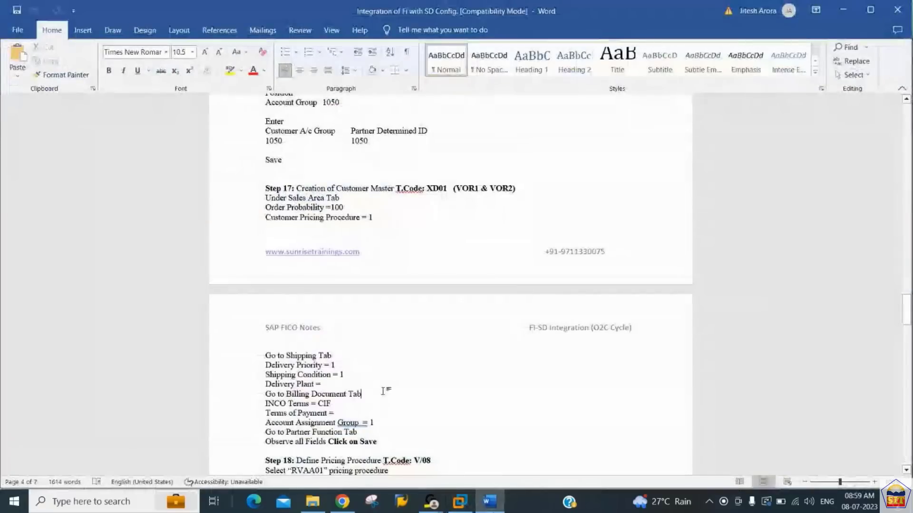
scroll(383, 392, down, 5)
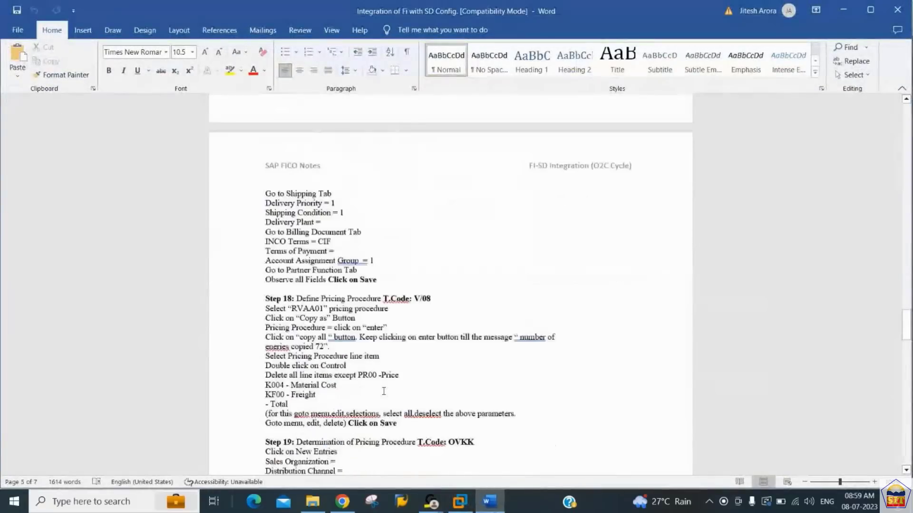
scroll(384, 392, down, 1)
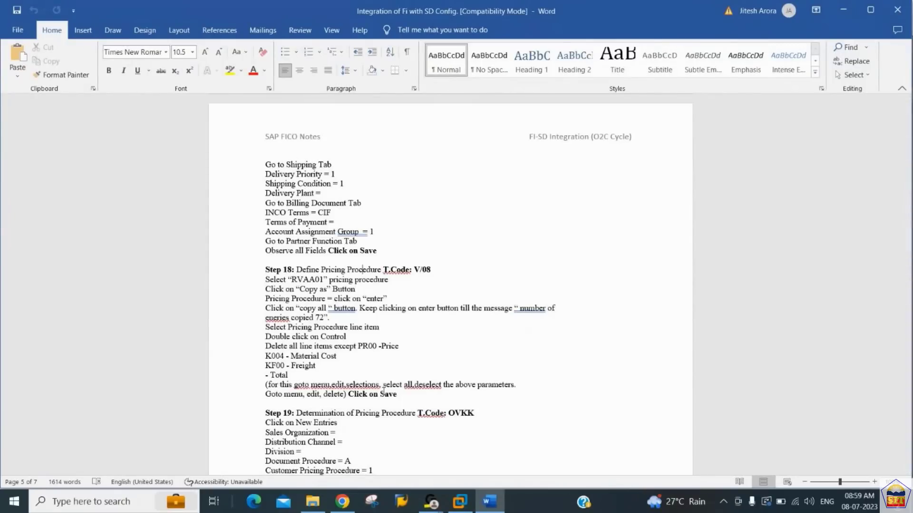
key(alt+Tab)
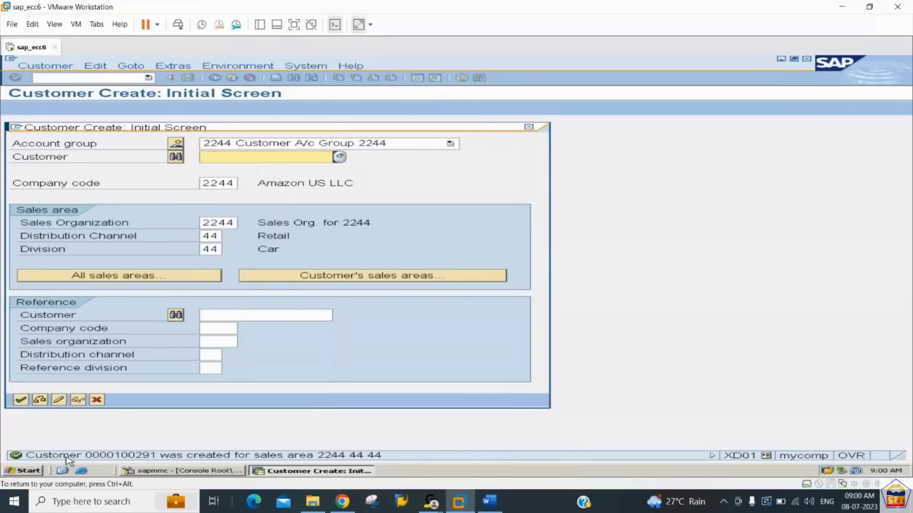